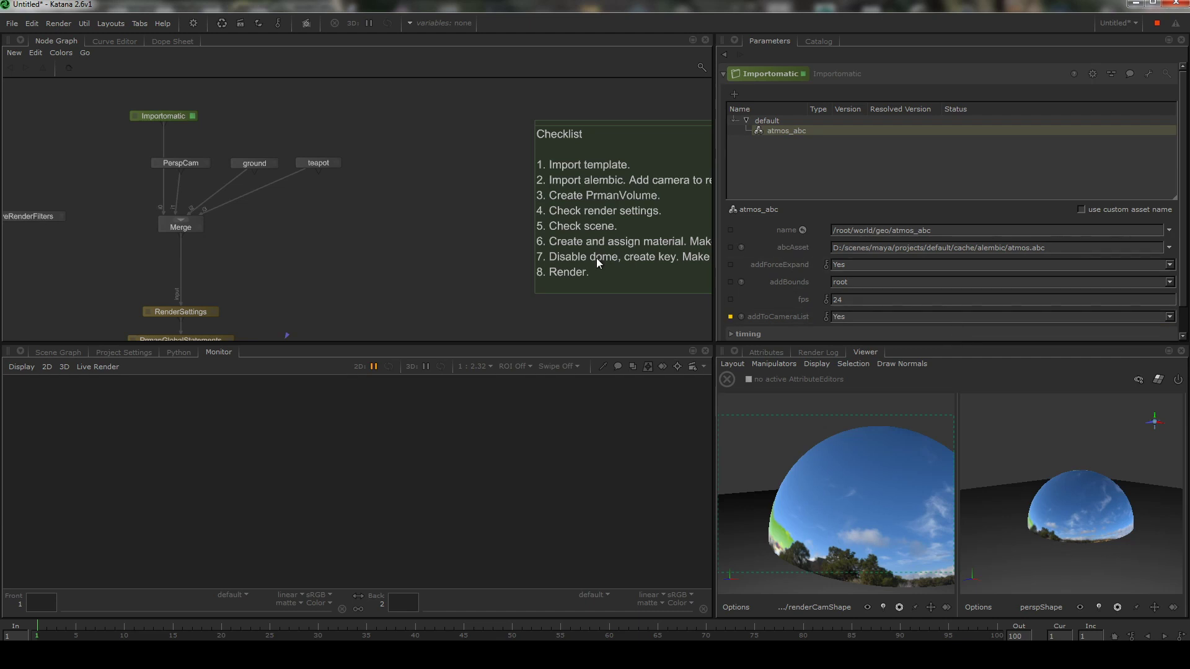
# - Show the Importomatic node's scene graph and disable the template's ground and teapot nodes
pyautogui.press('v')
pyautogui.click(57, 352)
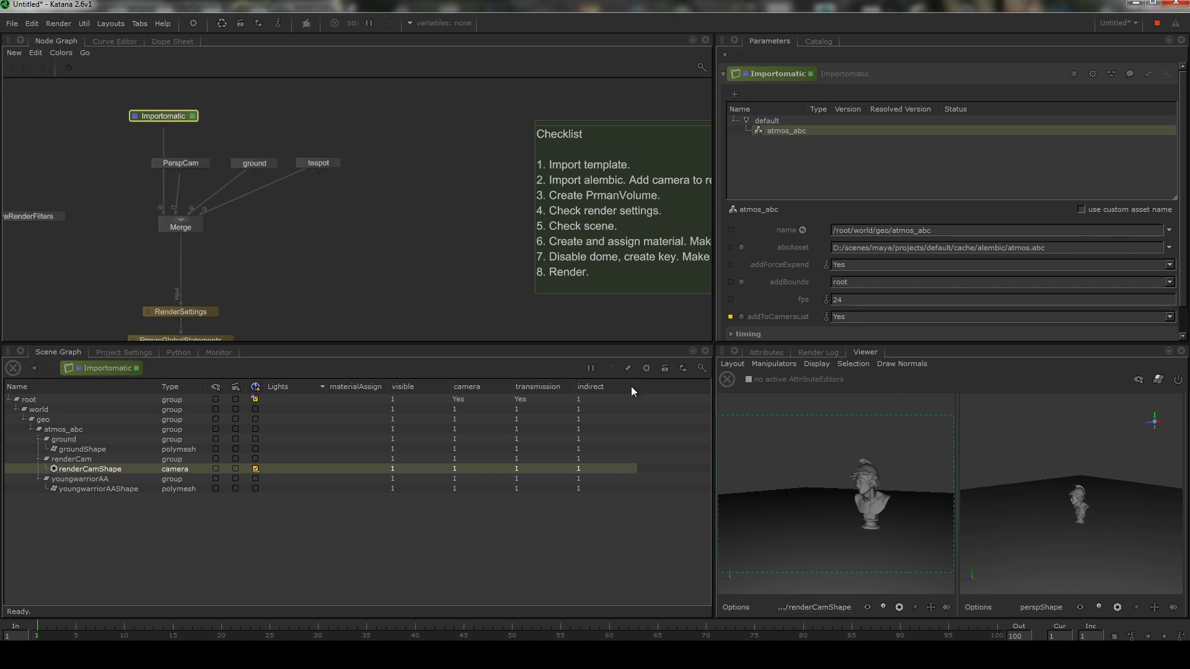
pyautogui.moveTo(455, 238); pyautogui.dragTo(494, 230, button='middle')
pyautogui.moveTo(286, 249); pyautogui.dragTo(311, 205, button='middle')
pyautogui.moveTo(313, 102); pyautogui.dragTo(403, 114)
pyautogui.press('d')
# - Create a PrmanVolume node beside the disabled teapot node and connect it to the Merge node
pyautogui.moveTo(438, 92); pyautogui.dragTo(422, 129, button='middle')
pyautogui.press('Tab')
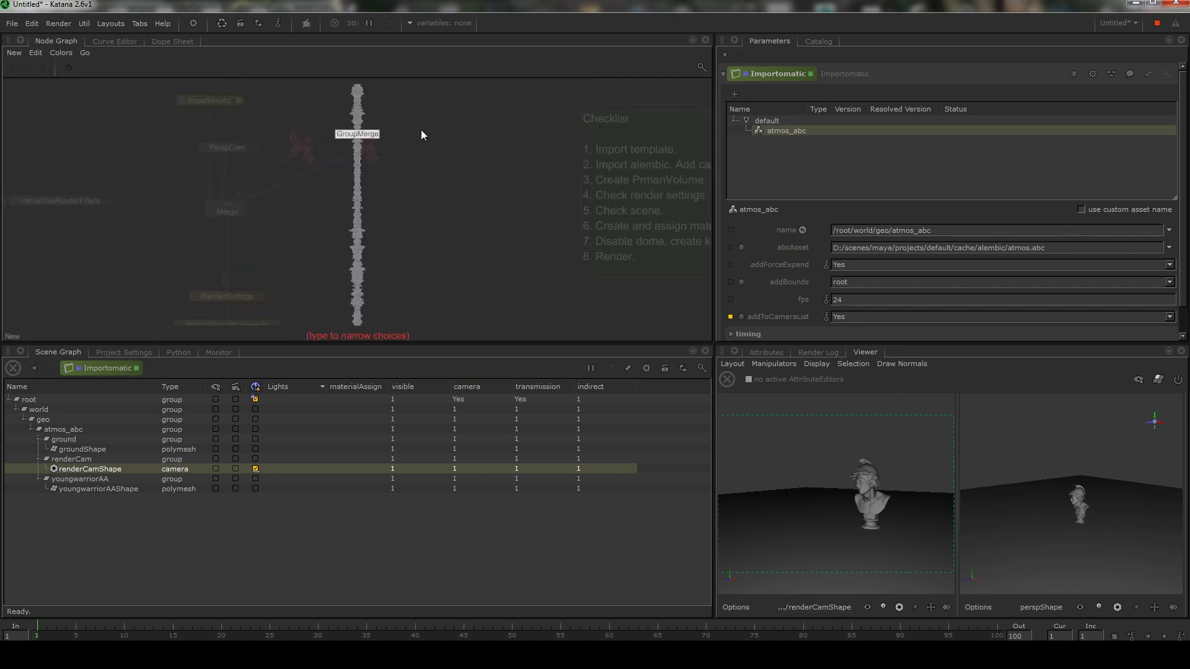
pyautogui.write('prman')
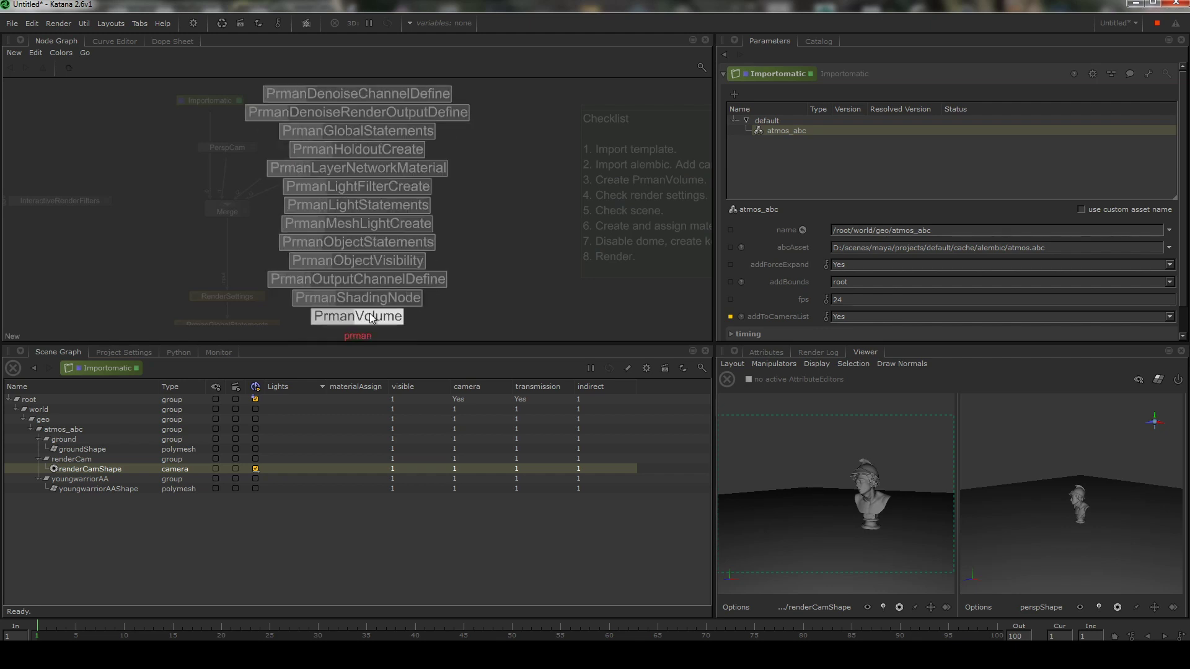
pyautogui.click(358, 316)
pyautogui.click(467, 143)
pyautogui.moveTo(462, 154); pyautogui.dragTo(227, 213)
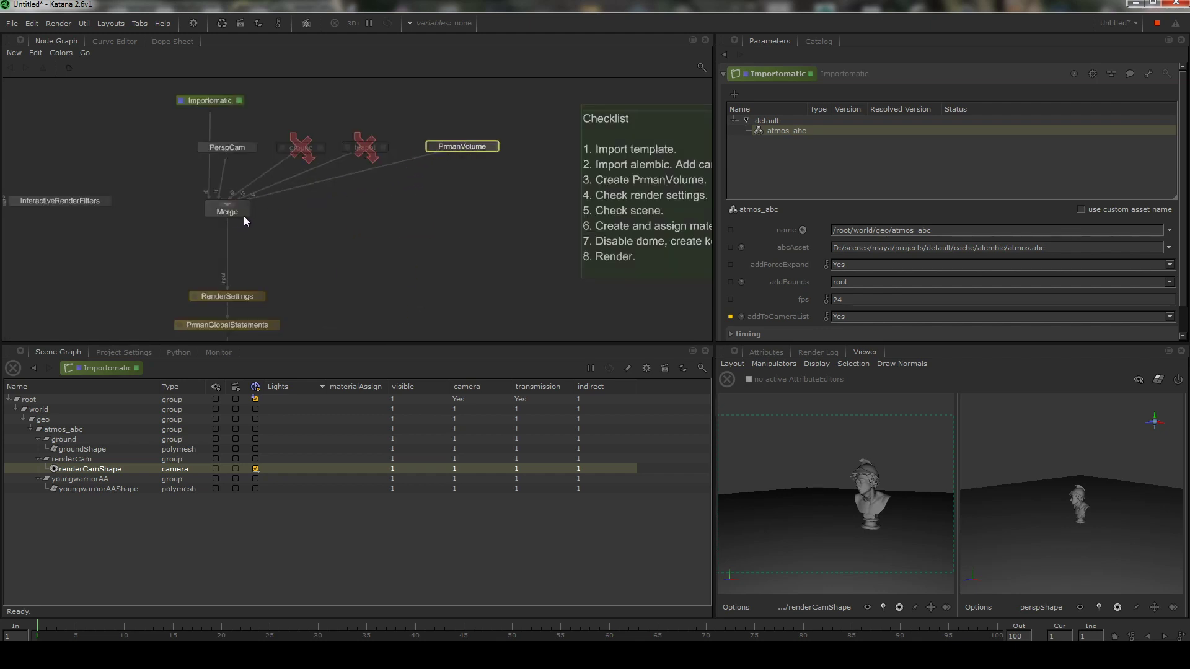
# - Set the PrmanVolume node's scale to 10000 on all three axes
pyautogui.click(493, 146)
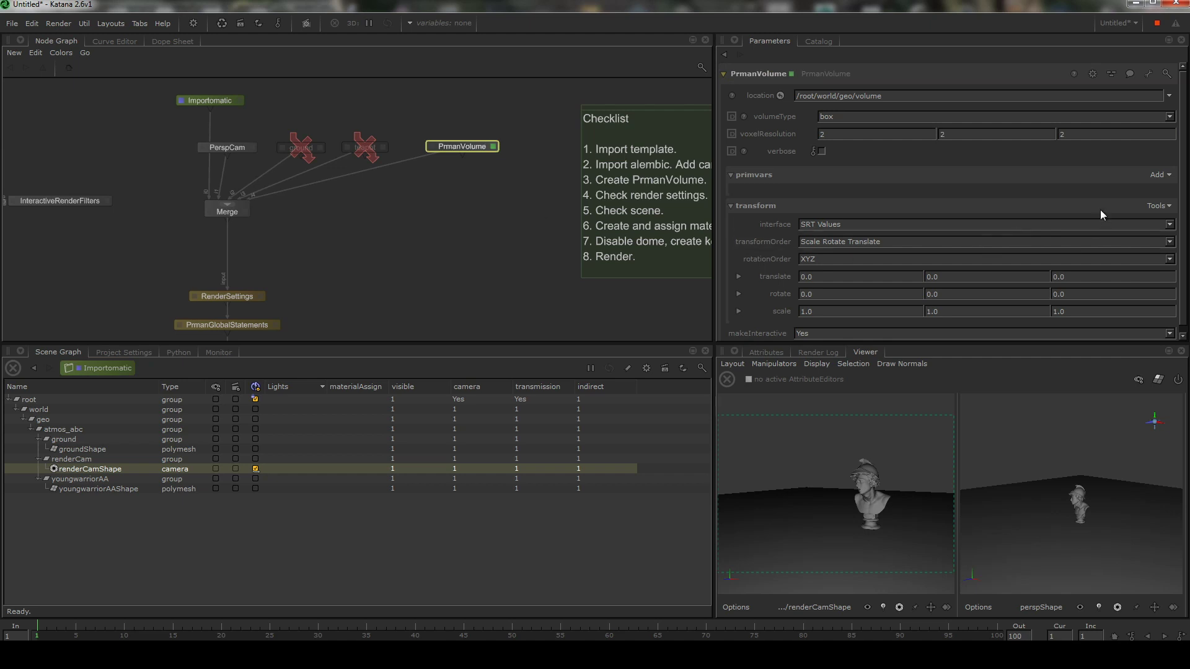
pyautogui.scroll(-1, 883, 316)
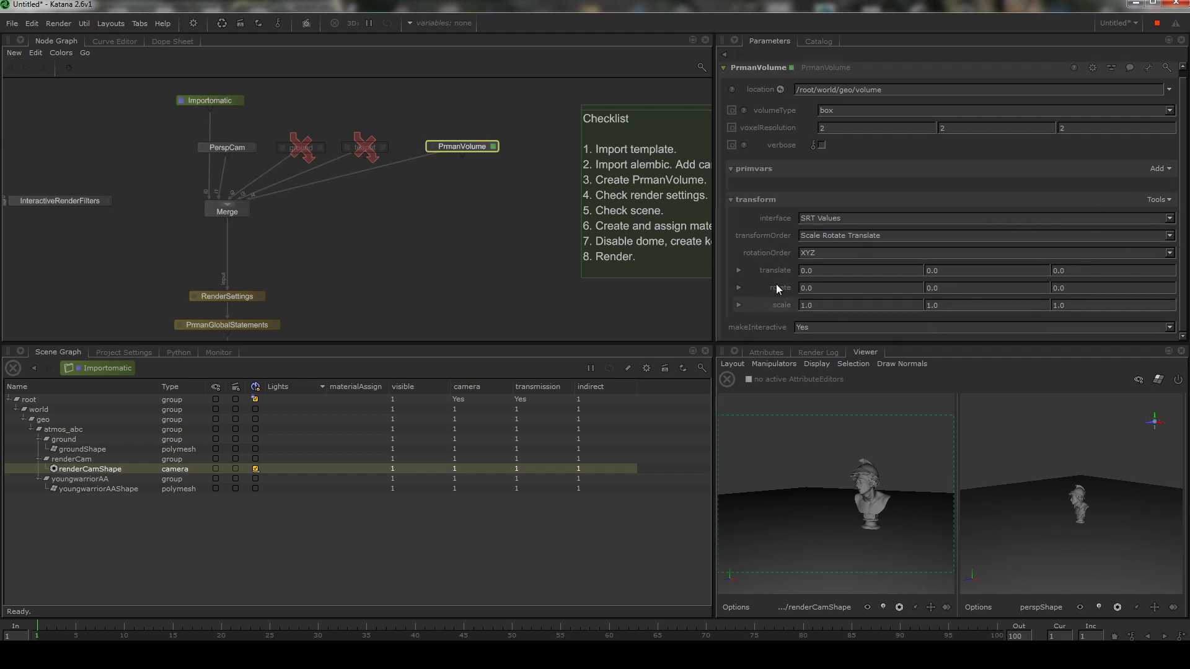
pyautogui.click(844, 305)
pyautogui.write('1000')
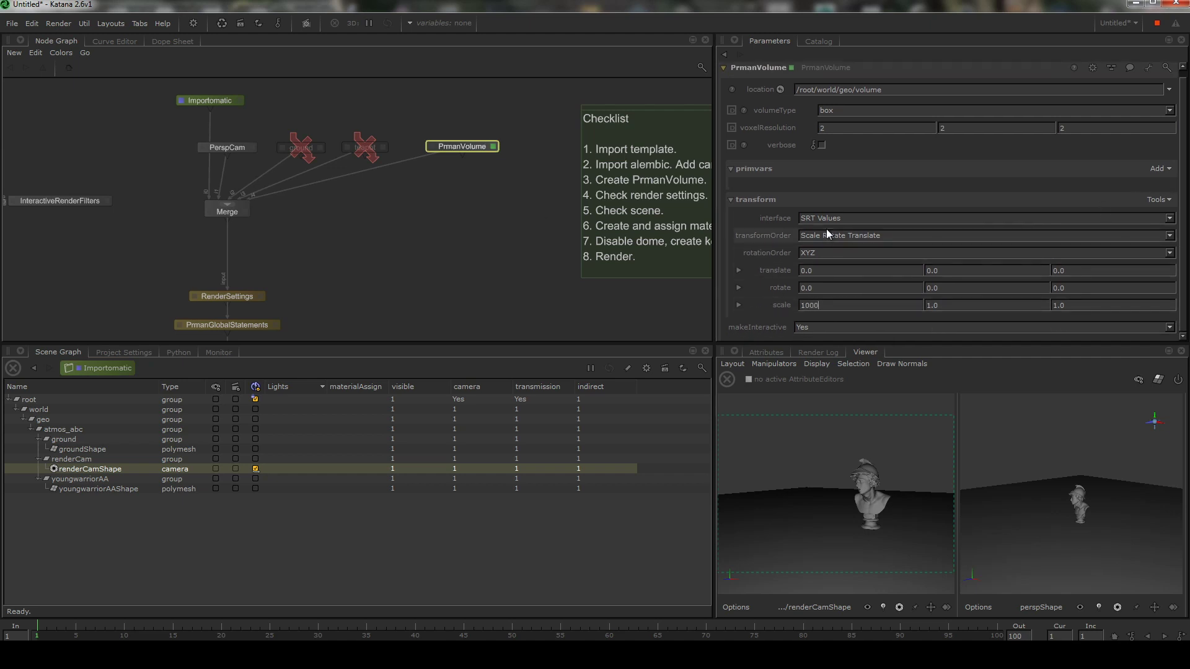
pyautogui.write('0')
pyautogui.press('Tab')
pyautogui.write('10000')
pyautogui.press('Tab')
pyautogui.write('1')
pyautogui.click(399, 248)
pyautogui.moveTo(399, 247); pyautogui.dragTo(410, 219, button='middle')
# - View the scene at RenderSettings and set its cameraName to the alembic's renderCamShape
pyautogui.press('v')
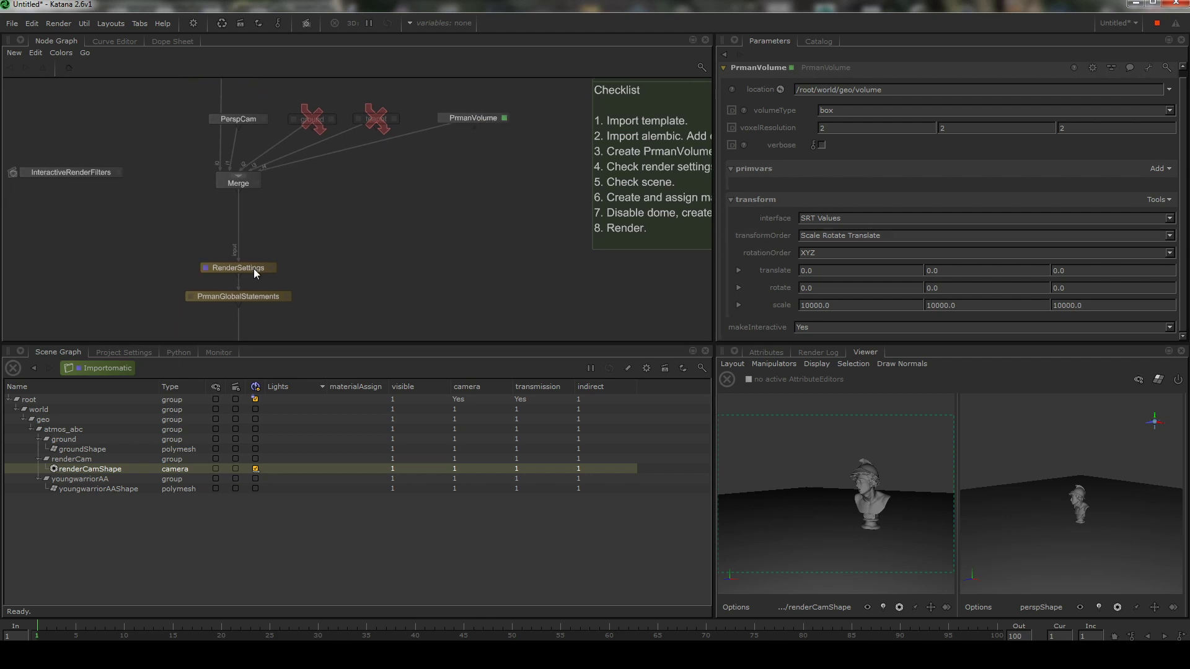
pyautogui.press('v')
pyautogui.click(272, 268)
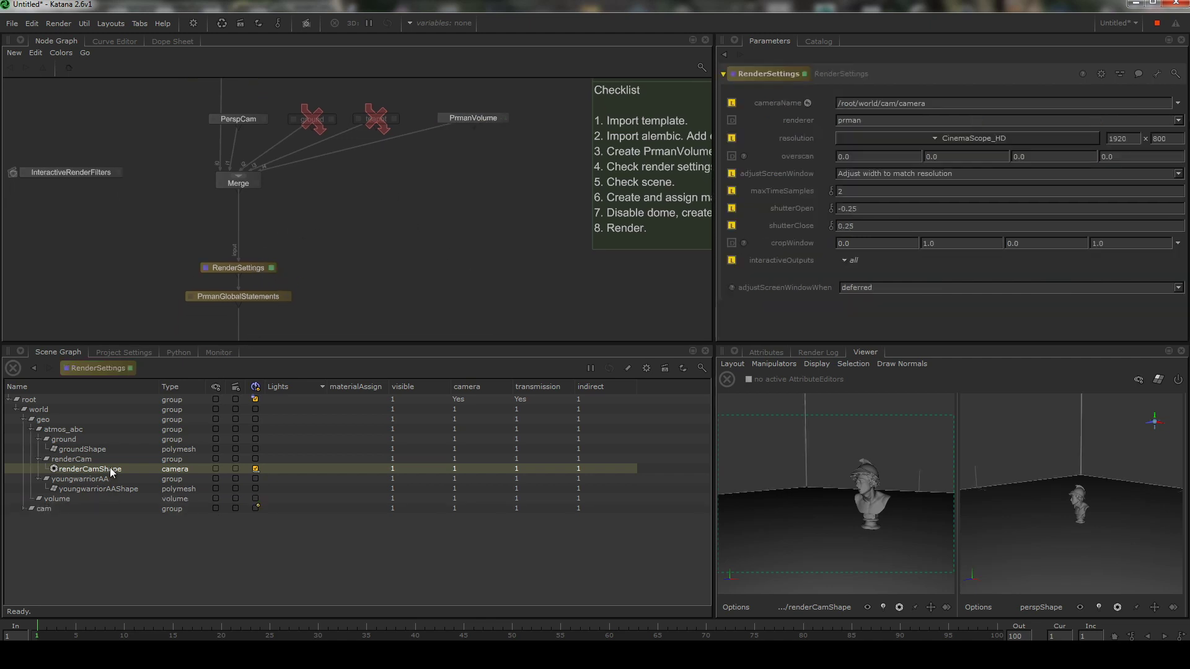
pyautogui.moveTo(111, 469); pyautogui.dragTo(114, 468)
pyautogui.moveTo(997, 88); pyautogui.dragTo(998, 103)
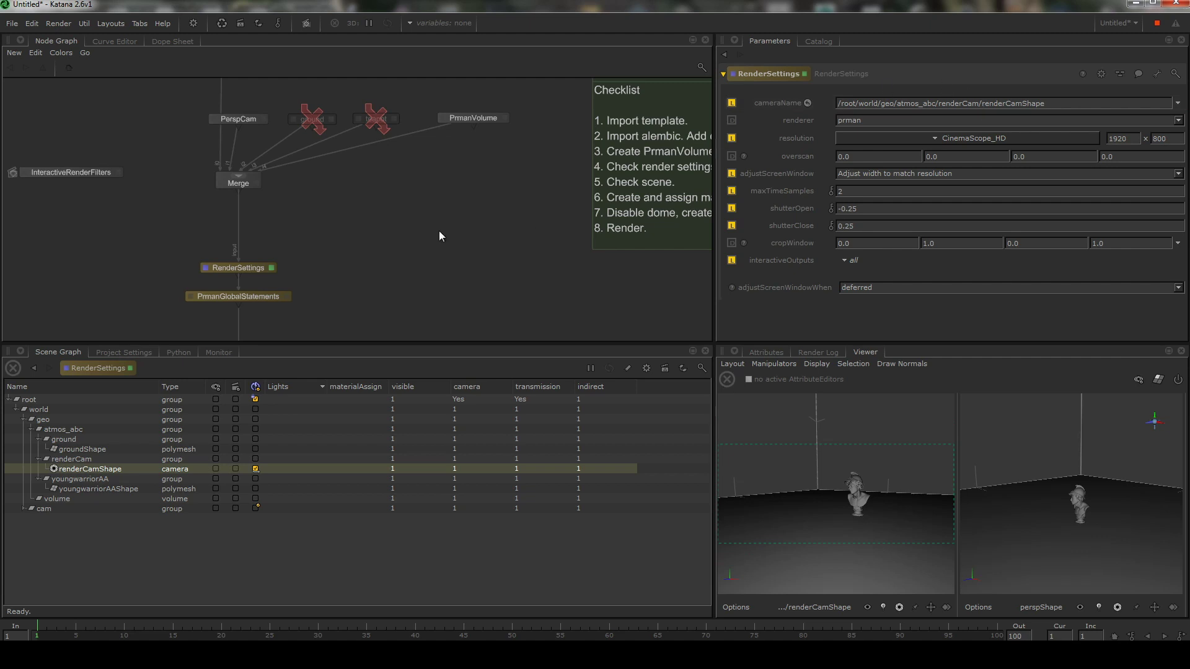
# - Examine the hider settings of the PrmanGlobalStatements node, including the incremental option
pyautogui.moveTo(439, 230); pyautogui.dragTo(481, 157, button='middle')
pyautogui.moveTo(322, 227); pyautogui.dragTo(355, 234, button='middle')
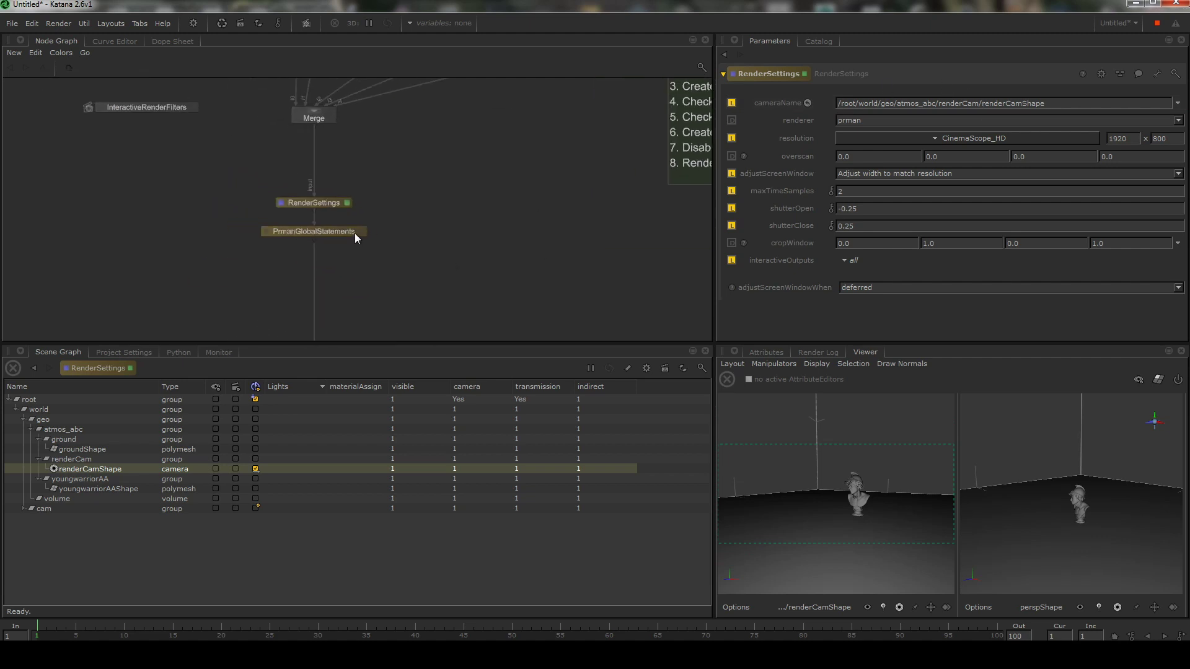
pyautogui.doubleClick(355, 232)
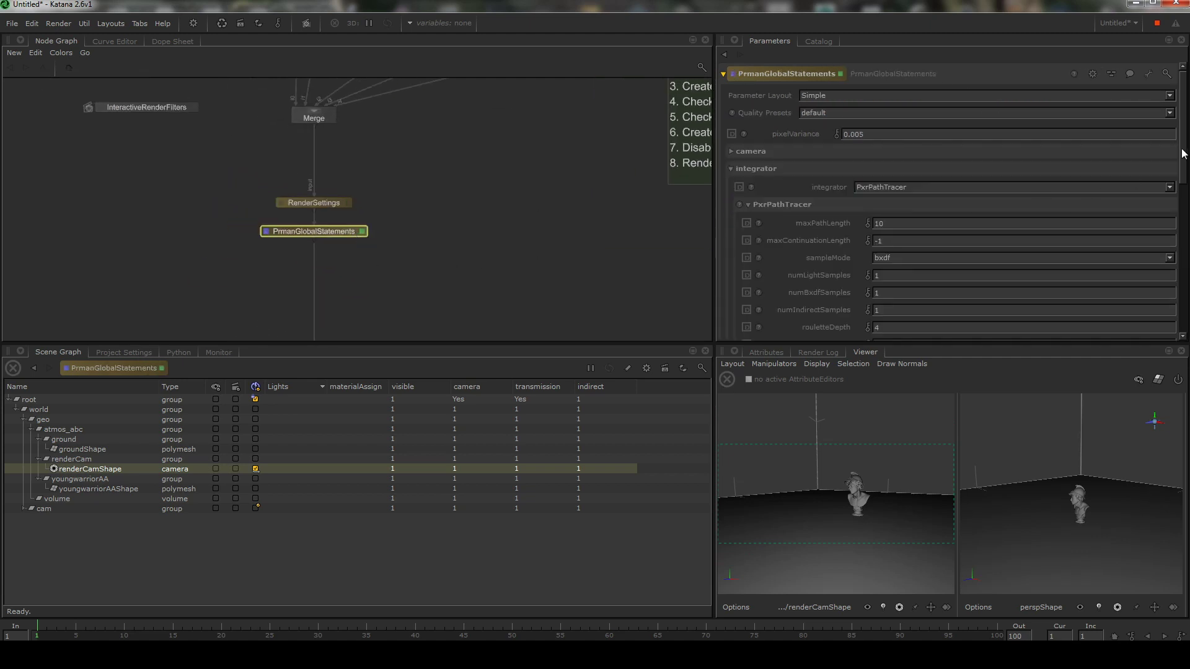
pyautogui.moveTo(1181, 149); pyautogui.dragTo(1171, 288)
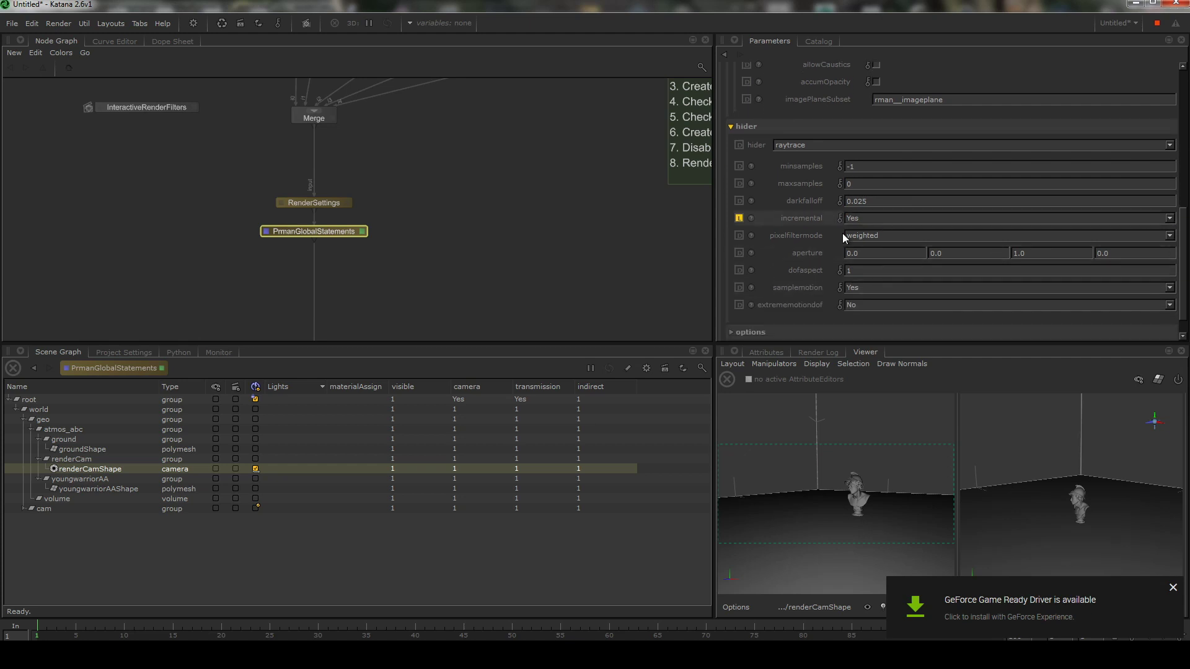
# - Add a new material named volume_mat to the mat_stack node
pyautogui.moveTo(381, 252); pyautogui.dragTo(378, 167, button='middle')
pyautogui.click(357, 230)
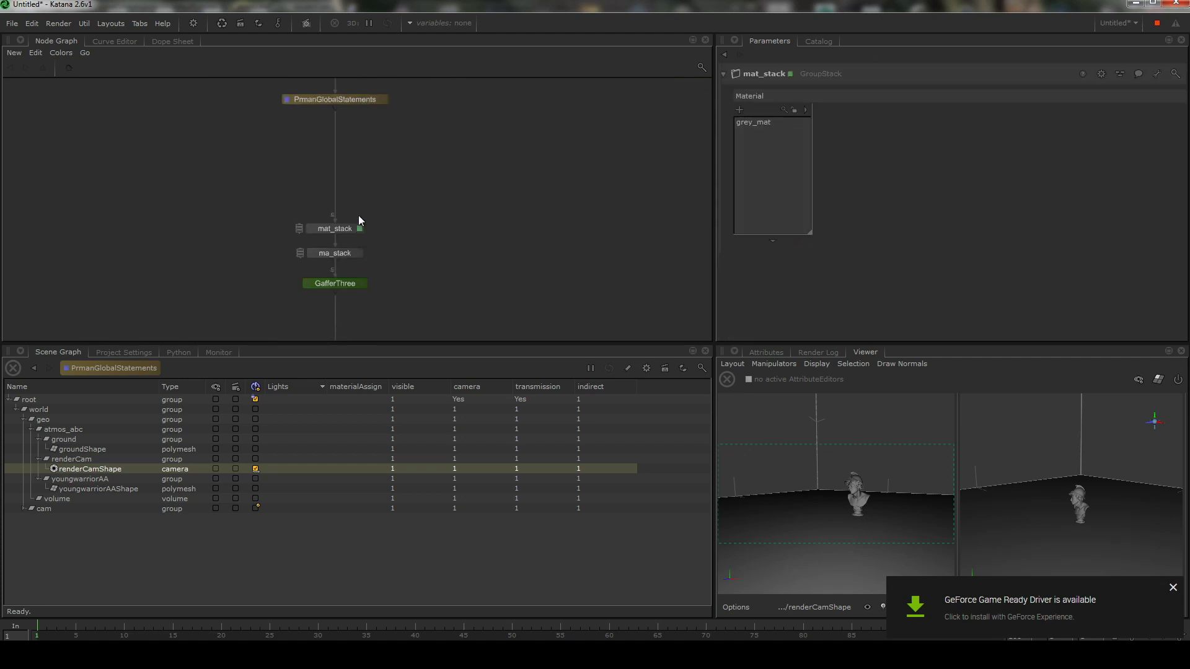
pyautogui.click(740, 110)
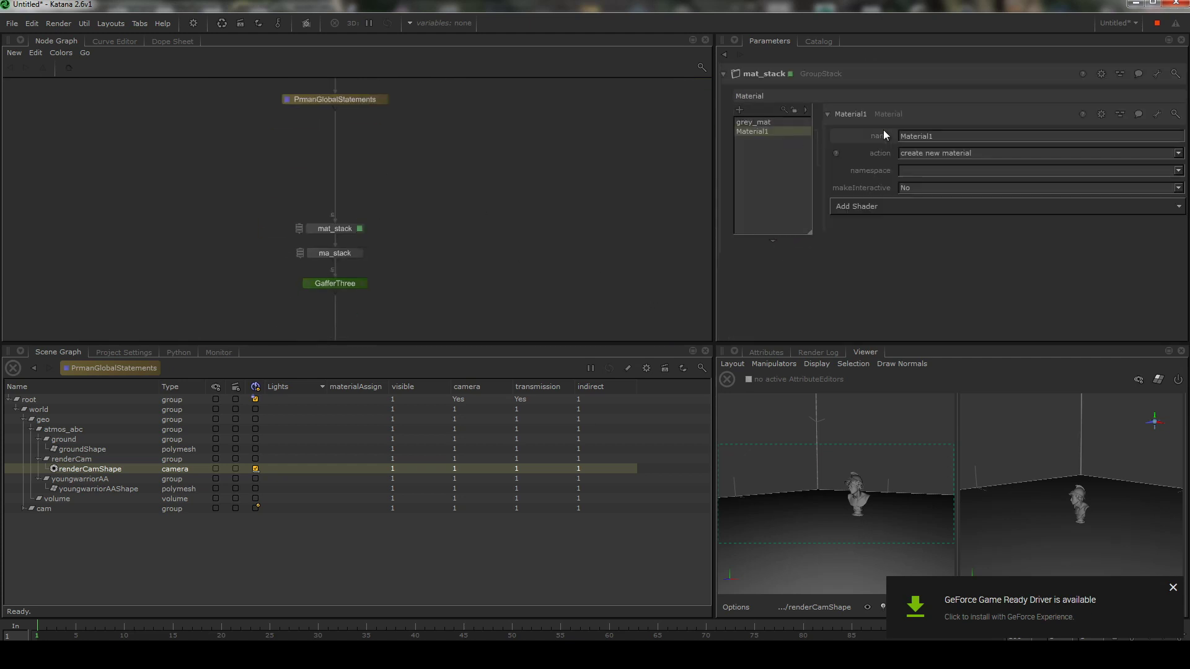
pyautogui.doubleClick(958, 136)
pyautogui.write('volume-_mat')
pyautogui.press('Return')
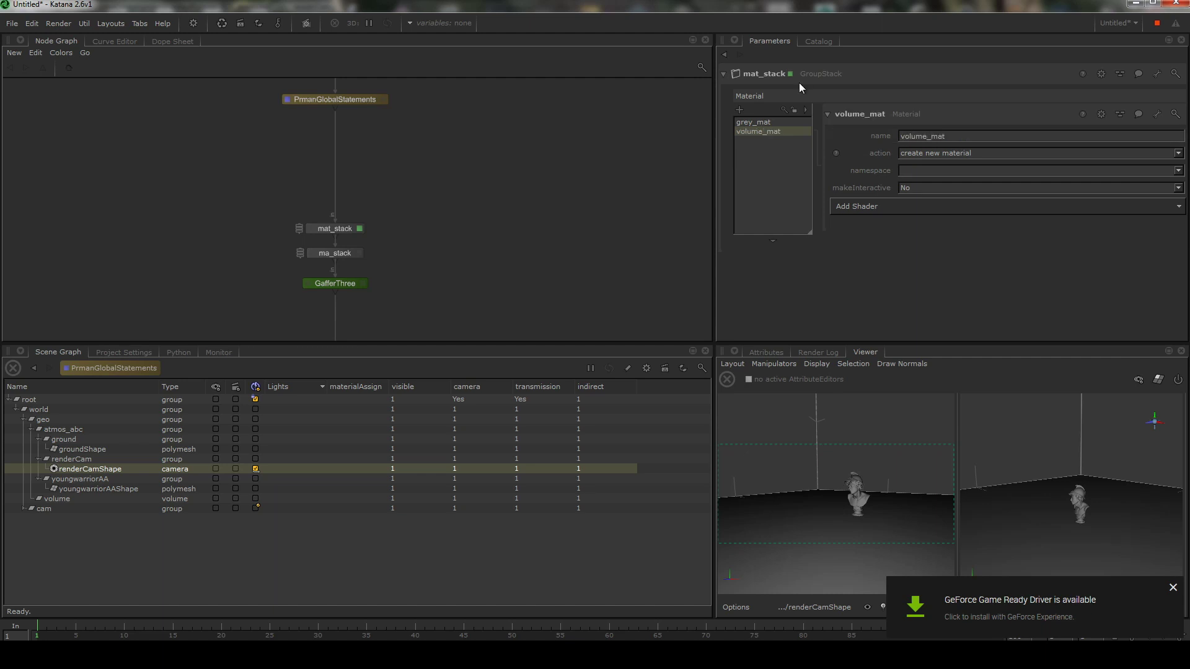
# - Give volume_mat a prmanBxdfShader and choose the PxrVolume shader for it
pyautogui.click(903, 206)
pyautogui.click(898, 301)
pyautogui.click(994, 233)
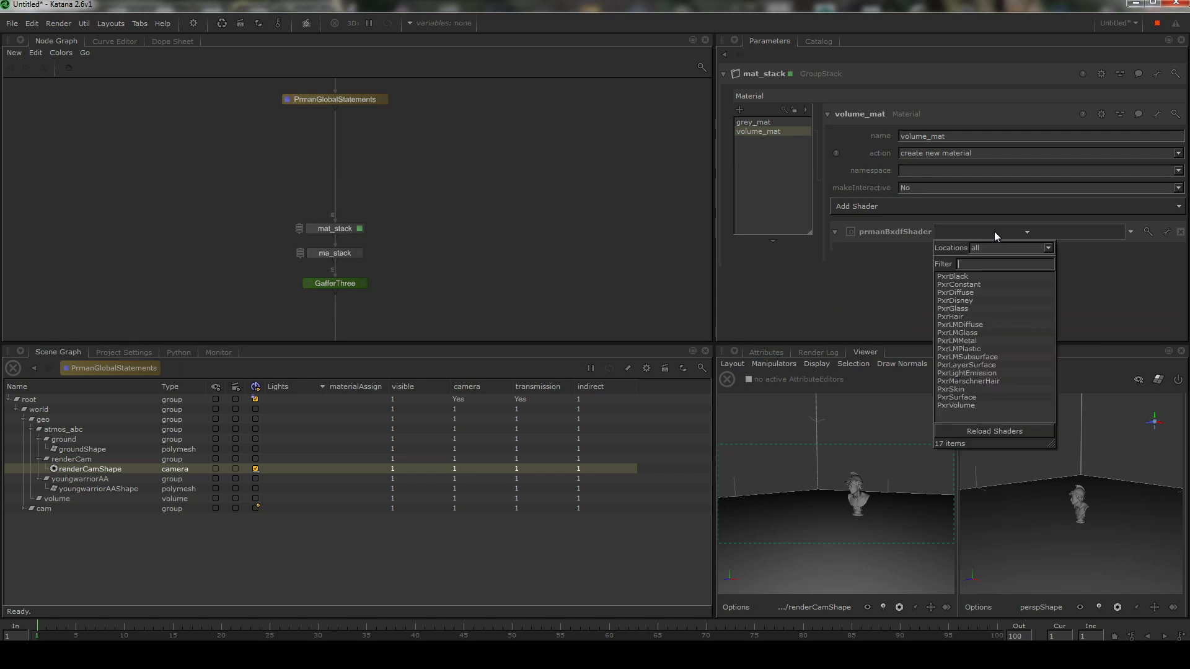
pyautogui.click(989, 405)
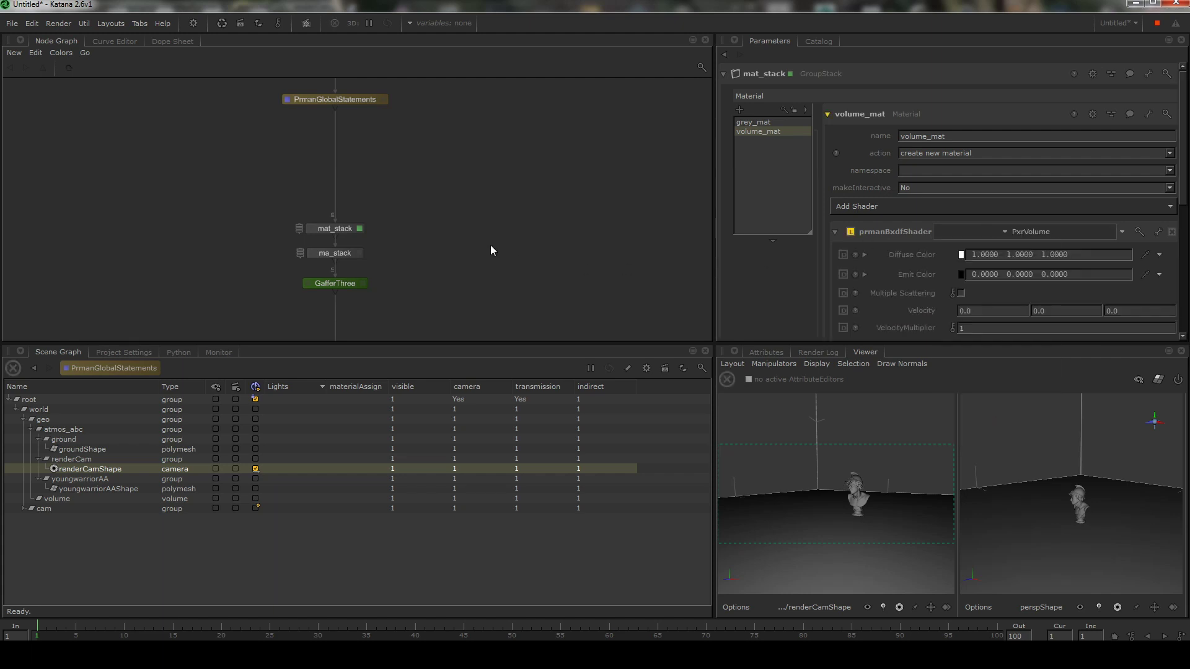
# - Add a second MaterialAssign to ma_stack that assigns volume_mat to the /root/world/geo/volume location
pyautogui.moveTo(364, 258); pyautogui.dragTo(388, 220, button='middle')
pyautogui.click(382, 215)
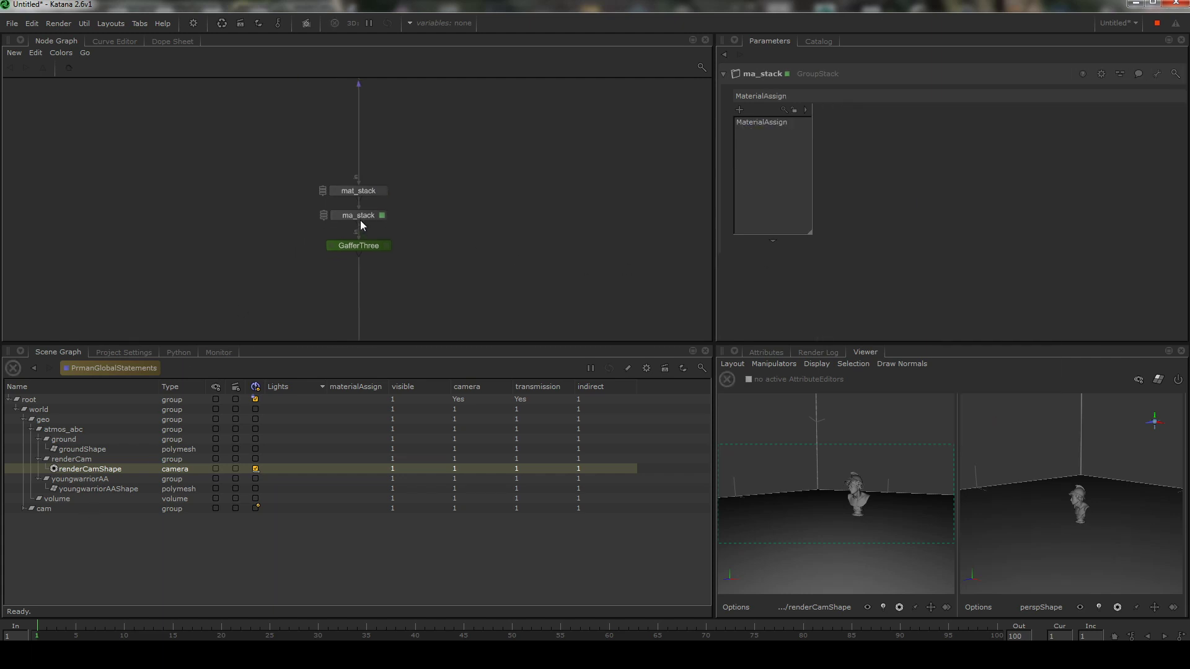
pyautogui.press('v')
pyautogui.click(48, 539)
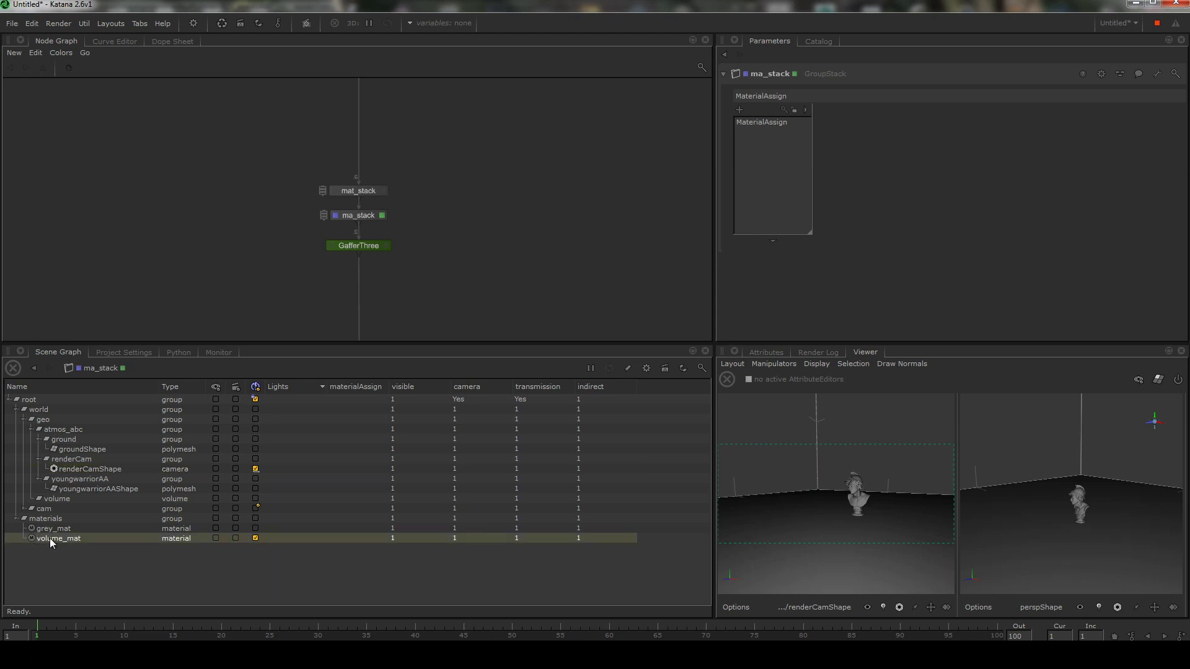
pyautogui.moveTo(49, 538); pyautogui.dragTo(717, 132)
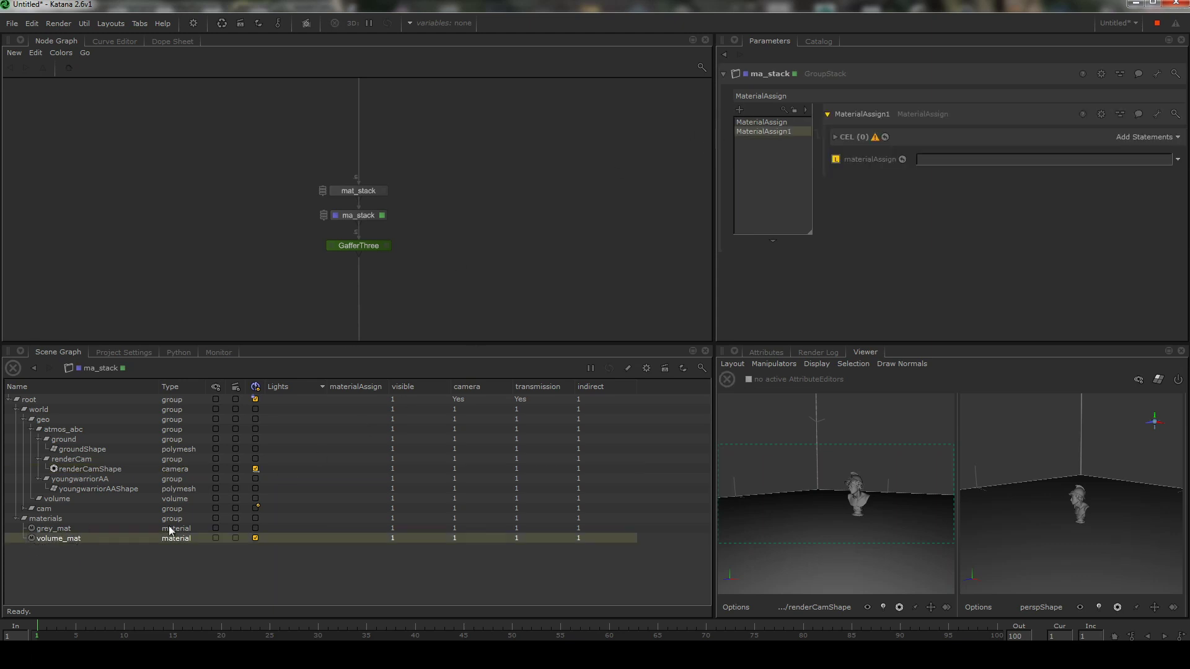
pyautogui.moveTo(100, 537); pyautogui.dragTo(971, 159)
pyautogui.moveTo(73, 496); pyautogui.dragTo(454, 355)
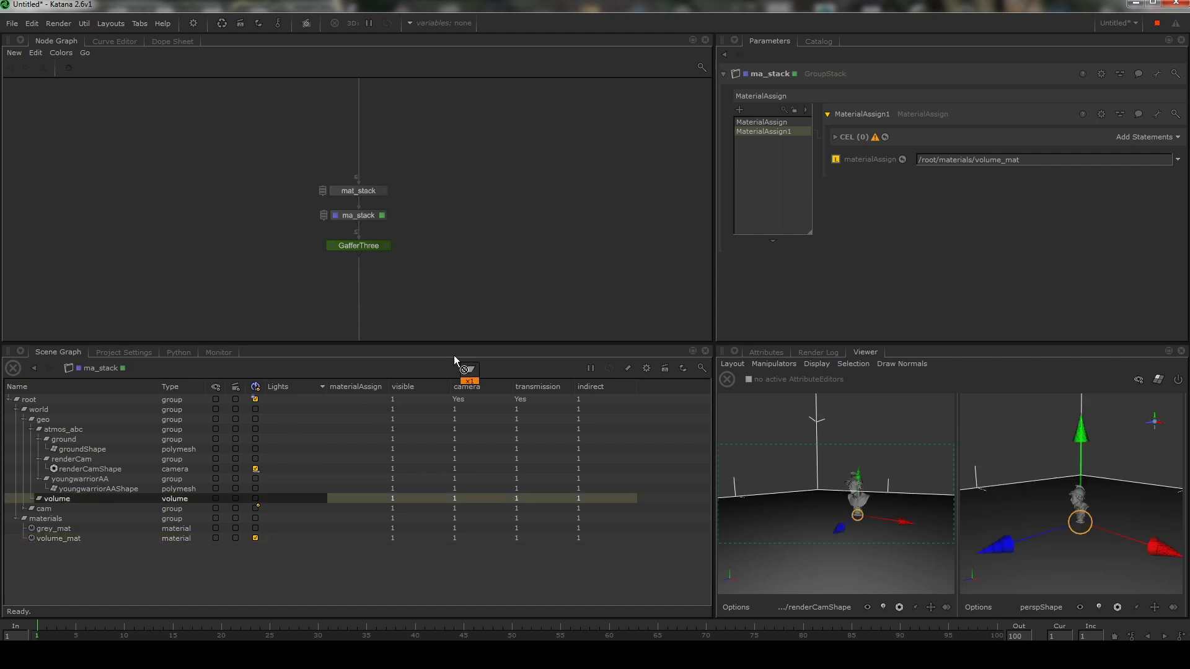
pyautogui.moveTo(1151, 137); pyautogui.dragTo(1150, 137)
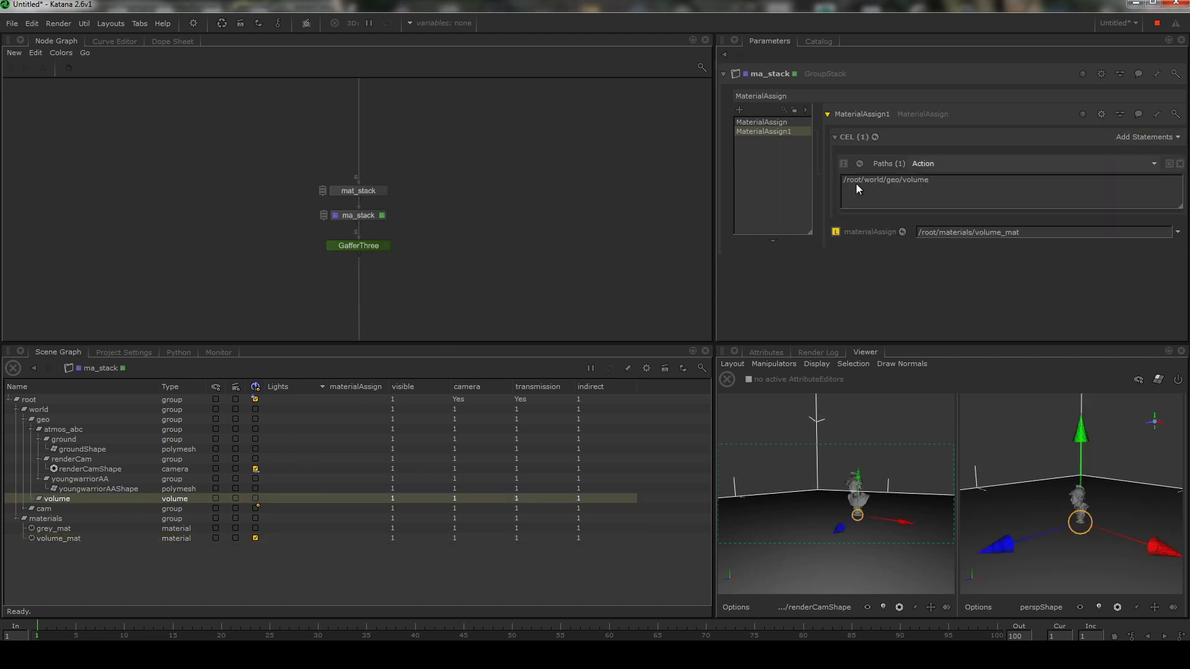
# - Mute the PxrDomeLight in the GafferThree node and add a PxrDiskLight
pyautogui.click(385, 246)
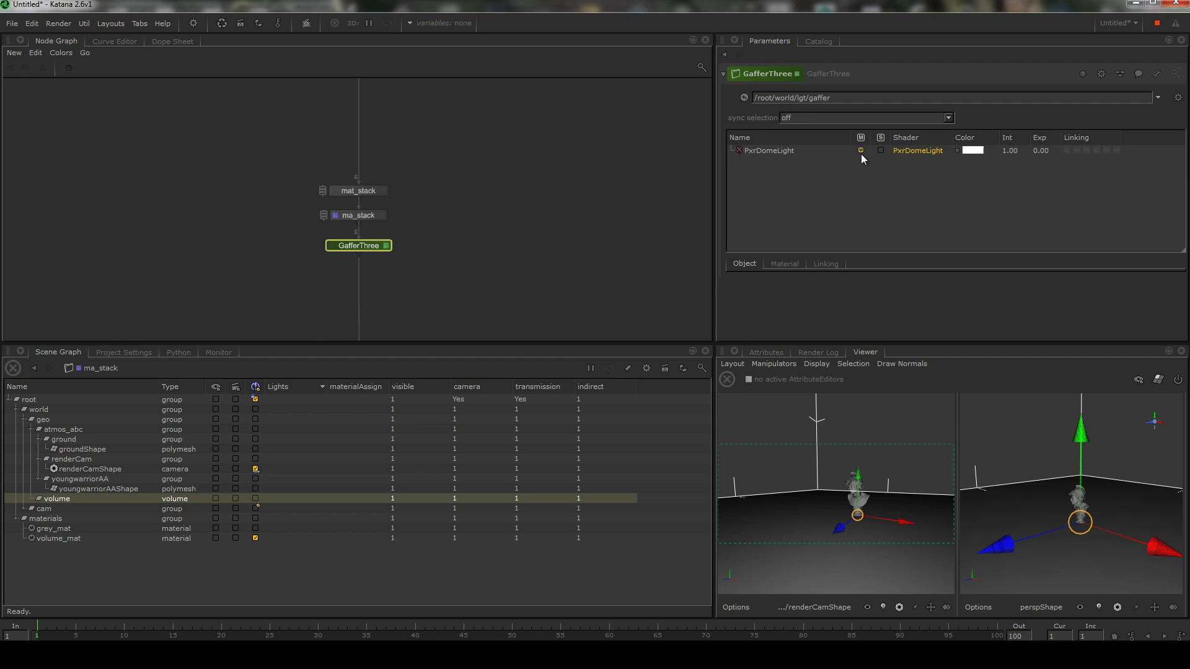
pyautogui.click(769, 150)
pyautogui.rightClick(779, 153)
pyautogui.moveTo(819, 158)
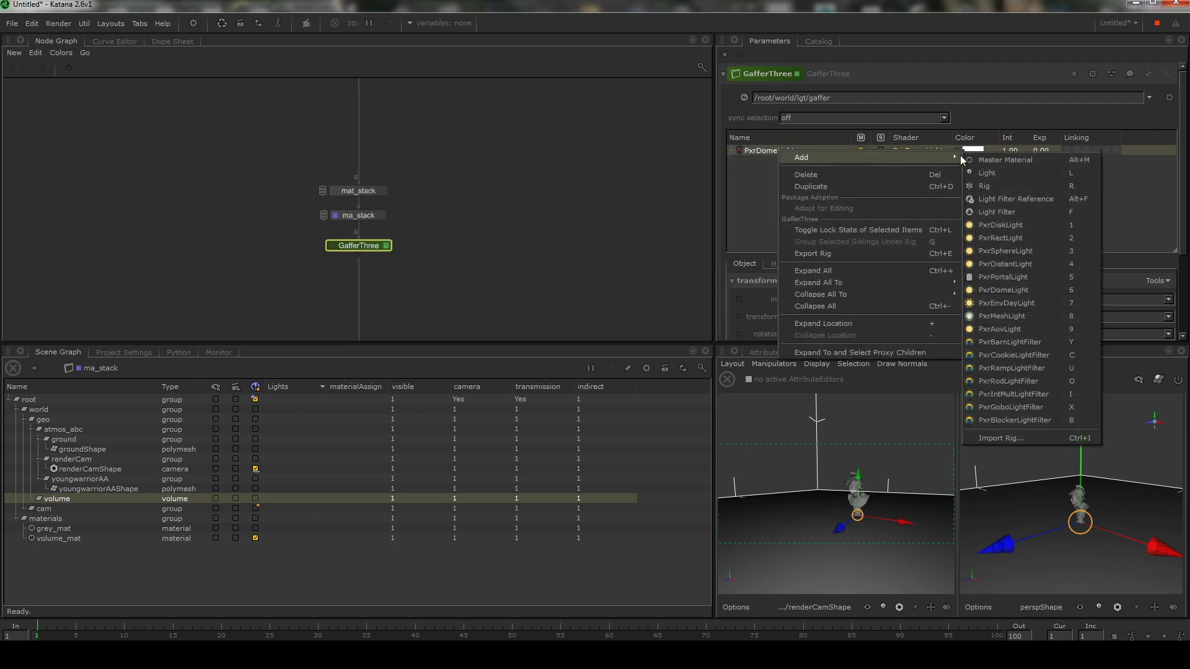
pyautogui.click(1015, 225)
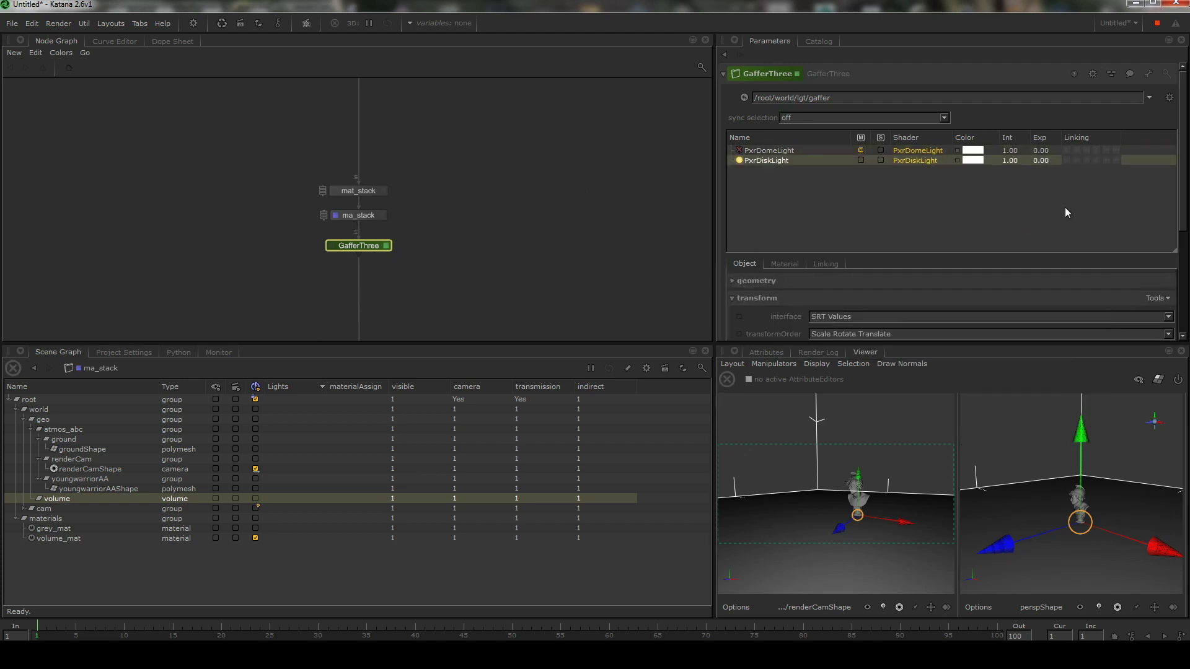
# - Set the PxrDiskLight's scale to 1000 on all three axes
pyautogui.moveTo(1181, 195); pyautogui.dragTo(1180, 284)
pyautogui.doubleClick(820, 253)
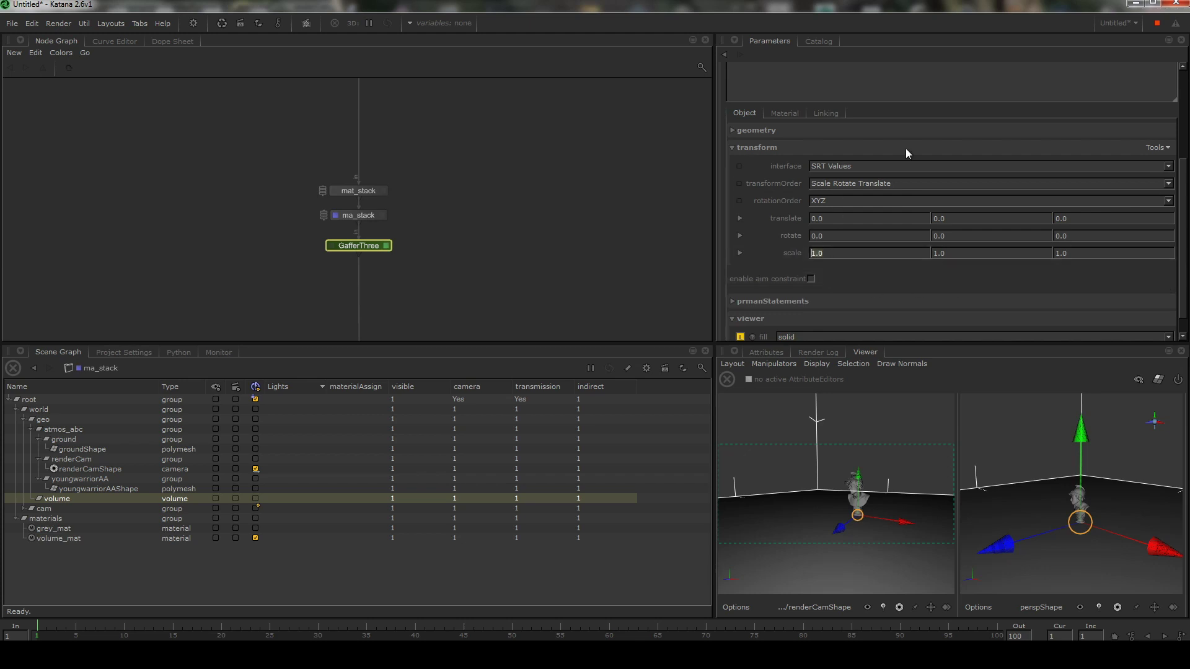
pyautogui.write('1000')
pyautogui.press('Tab')
pyautogui.write('1000')
pyautogui.press('Tab')
pyautogui.write('1')
# - View the GafferThree scene and use Translate Around COI to place the PxrDiskLight at about -1548, 1219, 1694, aimed at the bust
pyautogui.click(771, 363)
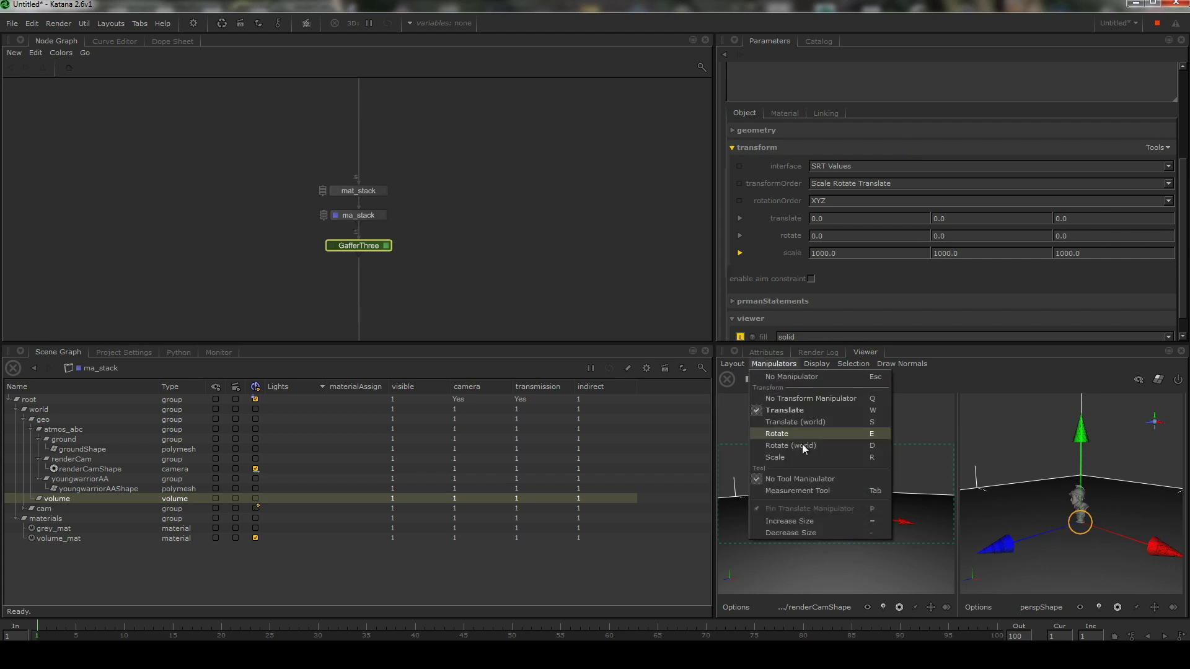
pyautogui.click(775, 363)
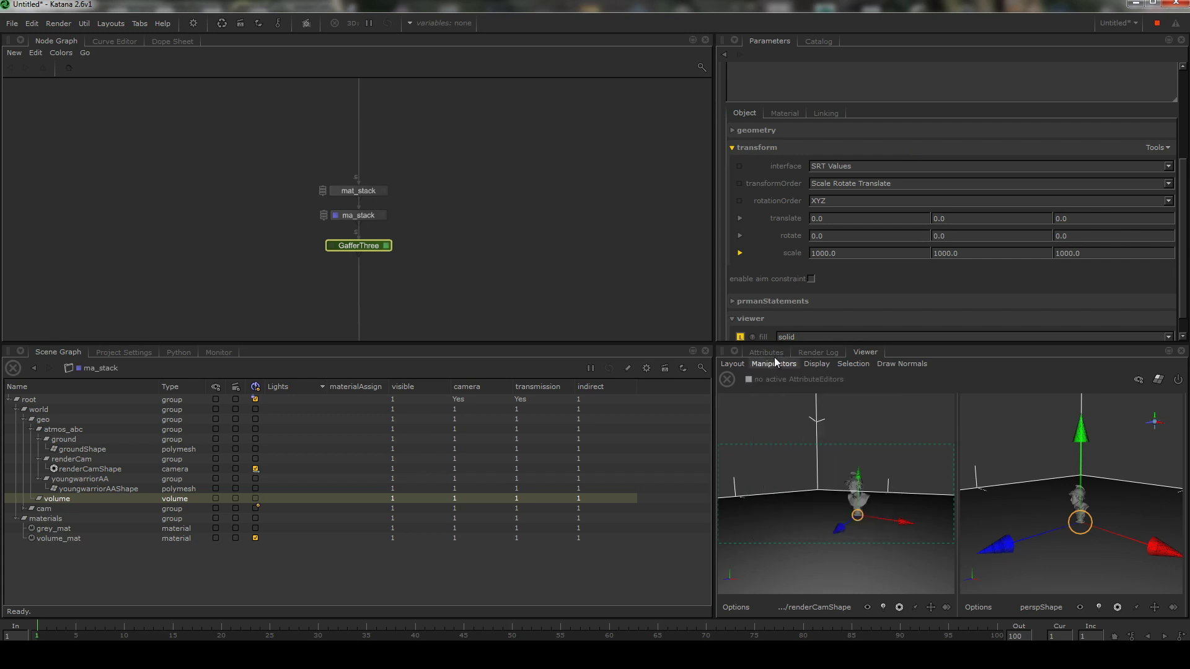
pyautogui.click(38, 508)
pyautogui.press('v')
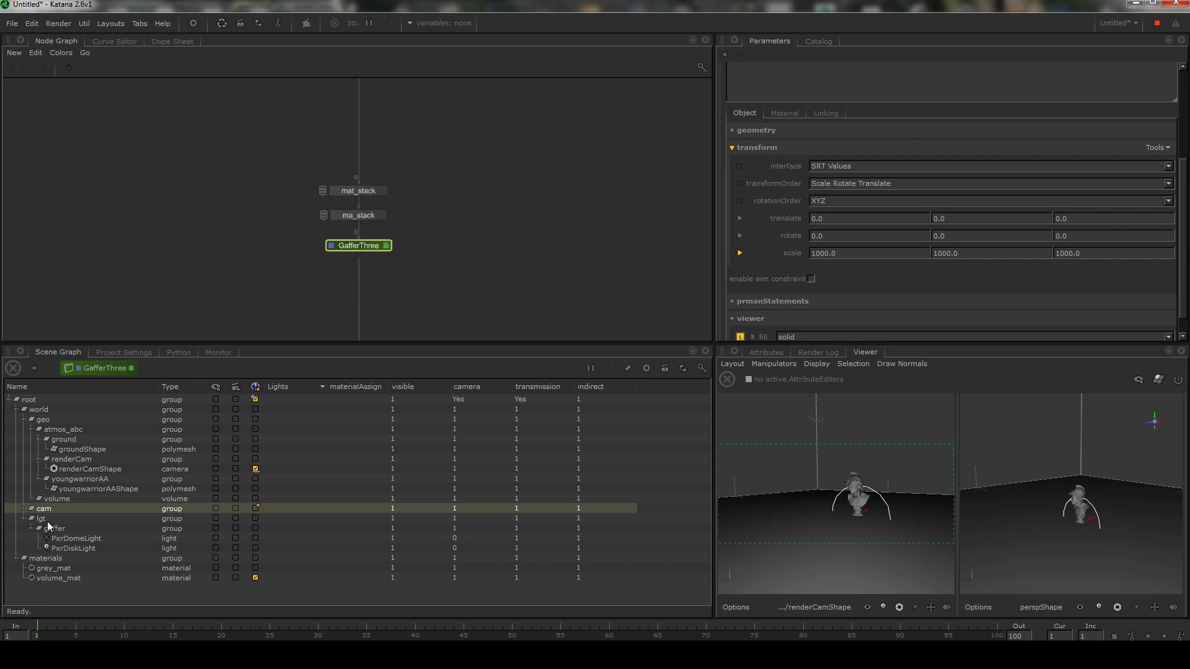
pyautogui.click(72, 549)
pyautogui.click(772, 363)
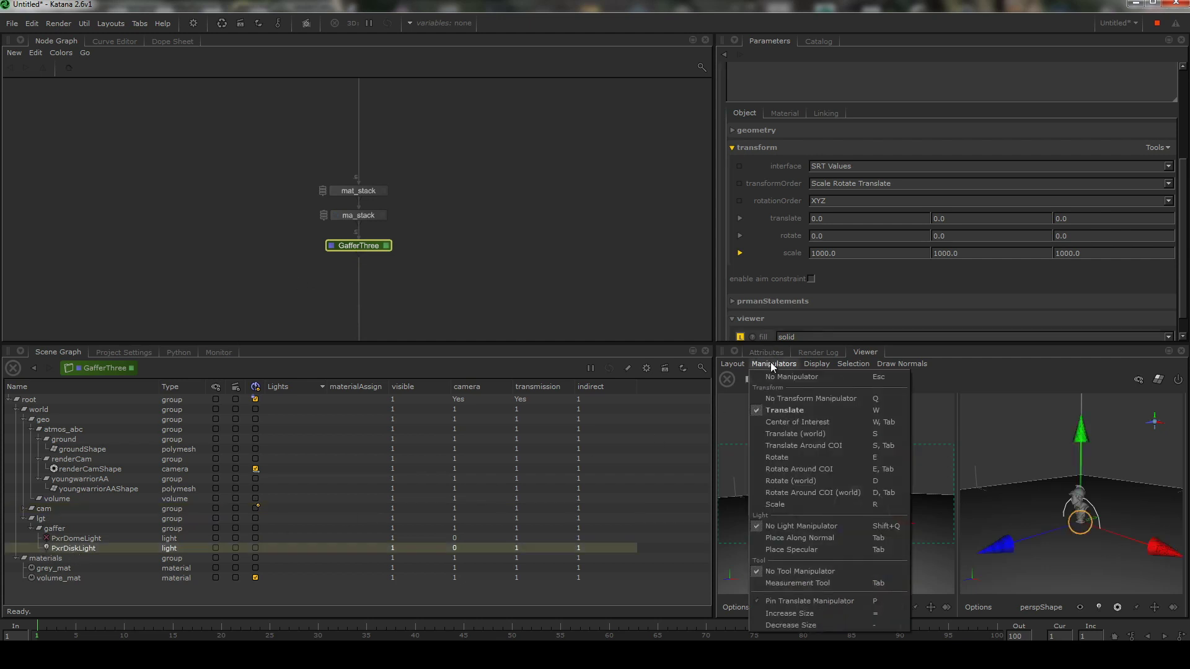
pyautogui.click(813, 445)
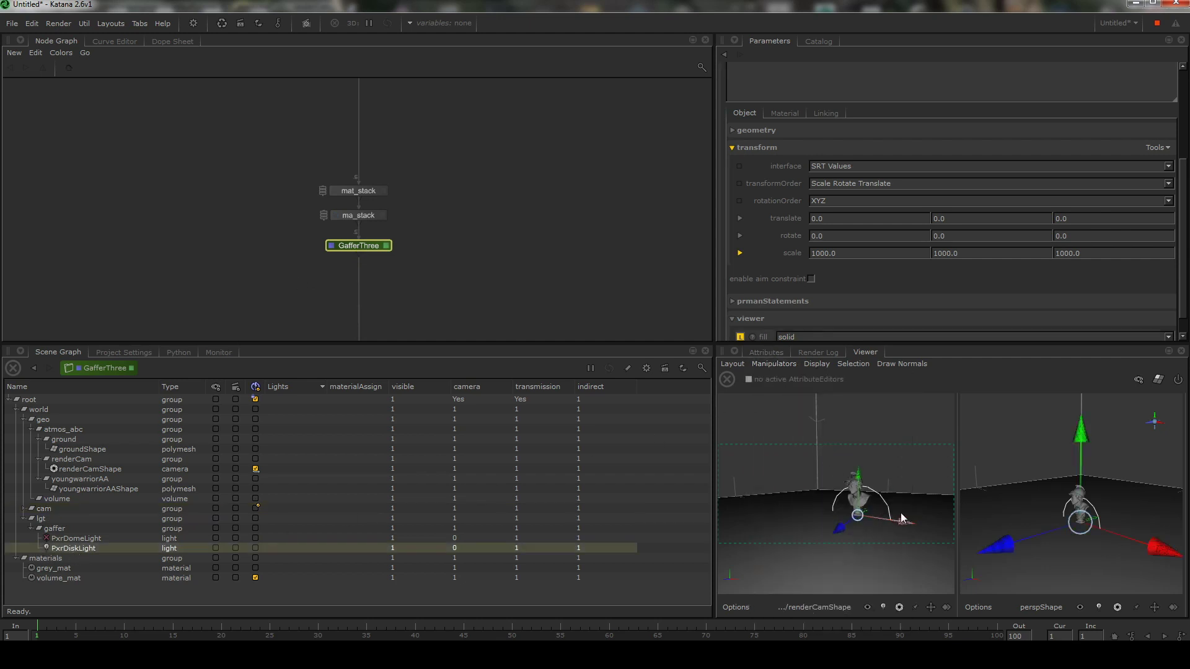
pyautogui.keyDown('alt'); pyautogui.moveTo(1083, 493); pyautogui.dragTo(1000, 503, button='right'); pyautogui.keyUp('alt')
pyautogui.moveTo(1073, 511); pyautogui.dragTo(1001, 474)
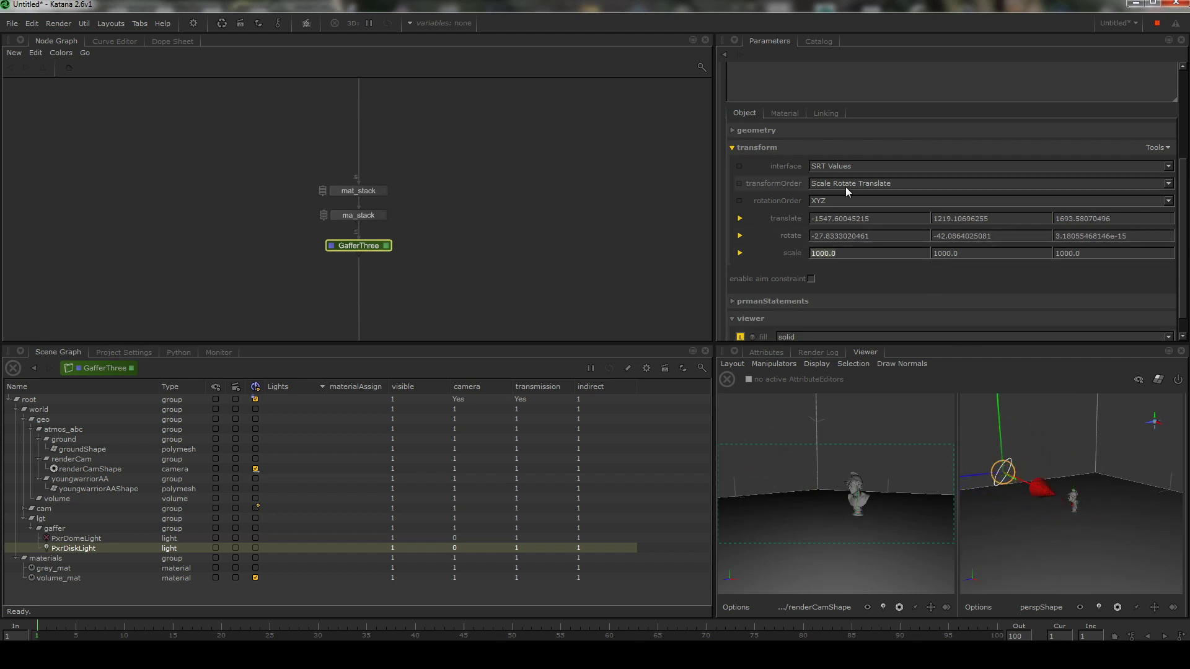
# - Set the PxrDiskLight's scale to 500 on all three axes
pyautogui.write('500')
pyautogui.press('Tab')
pyautogui.write('500')
pyautogui.press('Tab')
pyautogui.write('50')
pyautogui.click(479, 252)
# - Enable live updates for the PxrDiskLight and start a live render from the Render node, viewing it in the Monitor
pyautogui.moveTo(479, 252); pyautogui.dragTo(531, 91, button='middle')
pyautogui.moveTo(424, 284); pyautogui.dragTo(432, 220, button='middle')
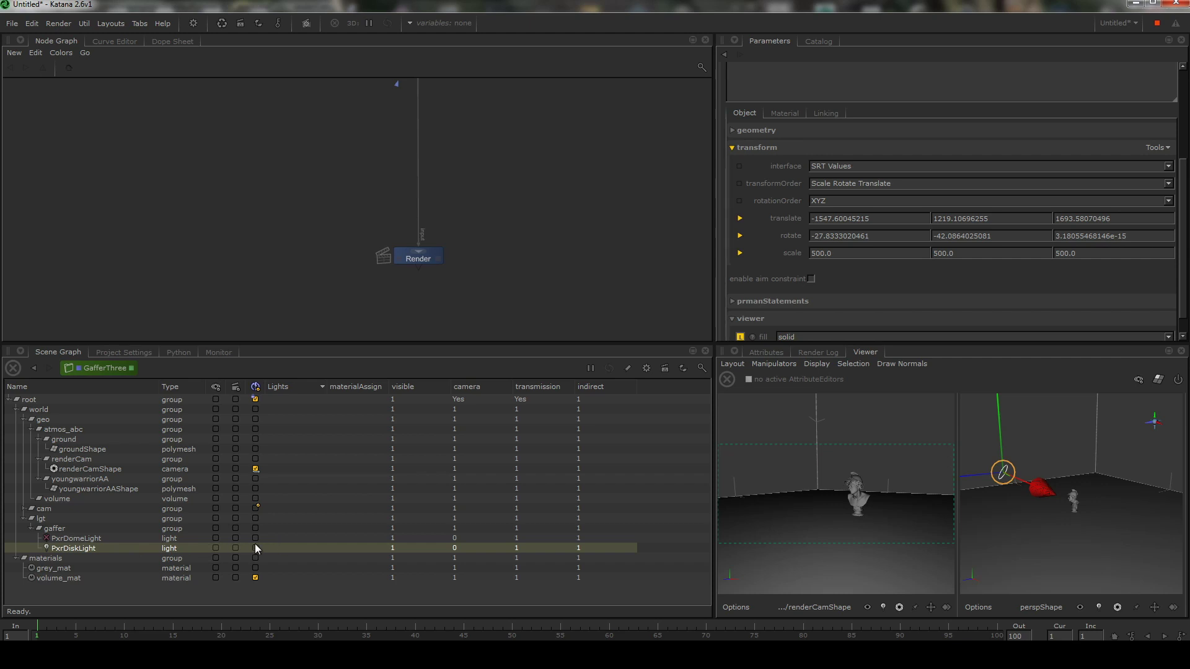
pyautogui.scroll(3, 397, 265)
pyautogui.click(417, 276)
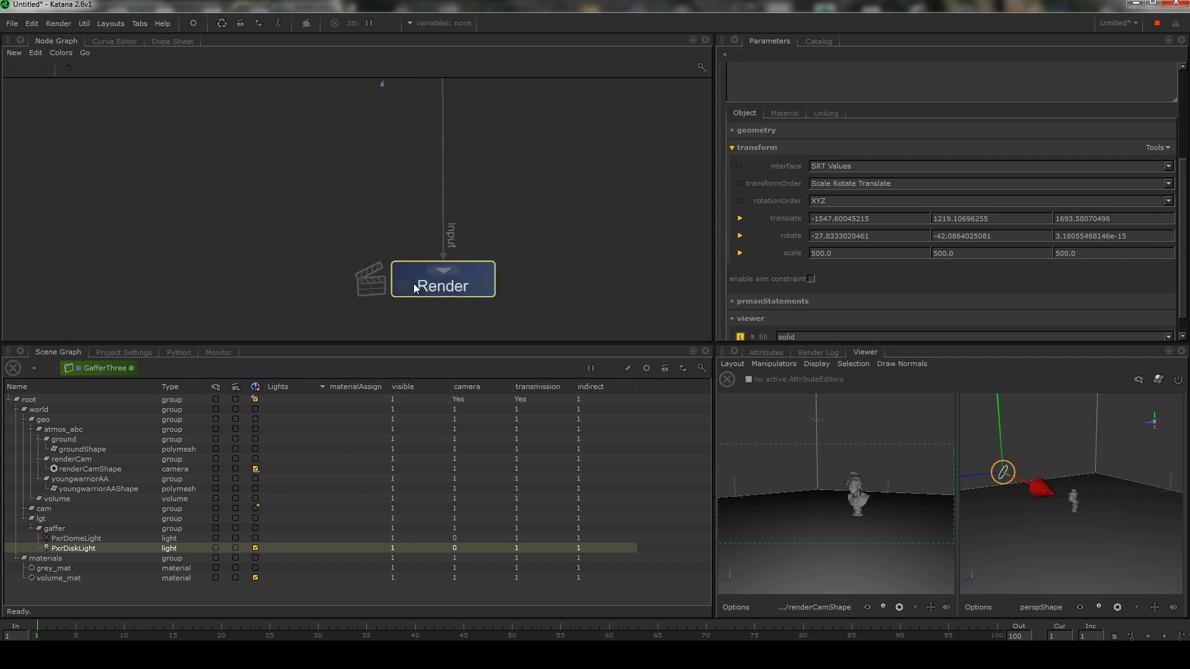
pyautogui.rightClick(416, 278)
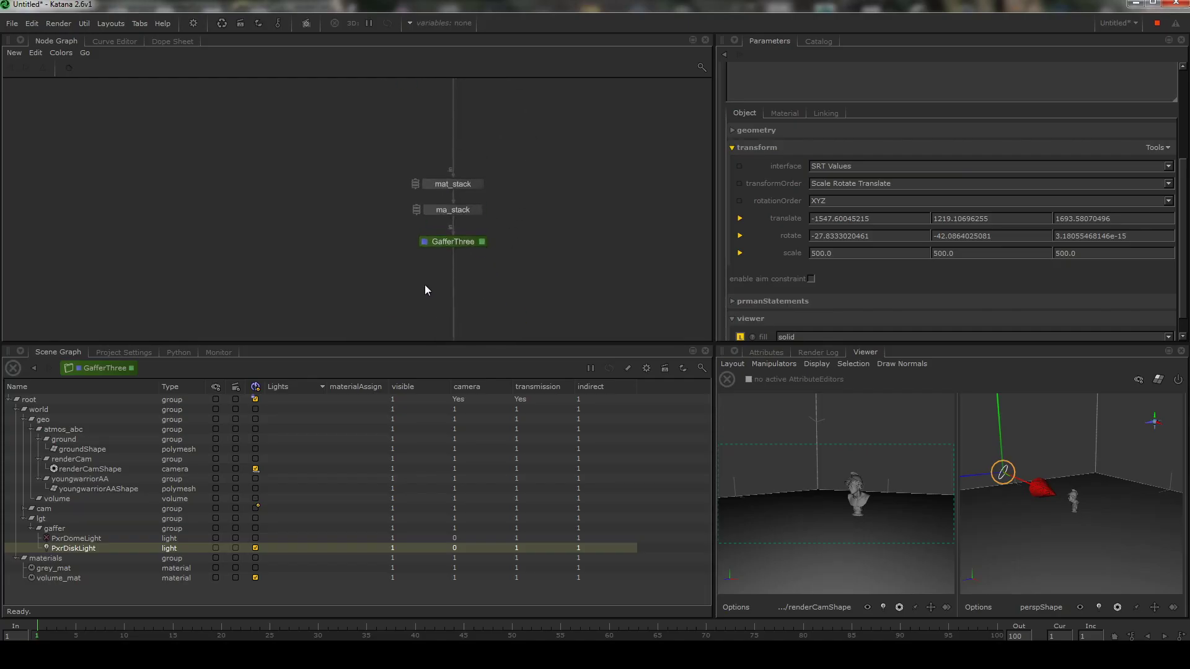
pyautogui.click(212, 351)
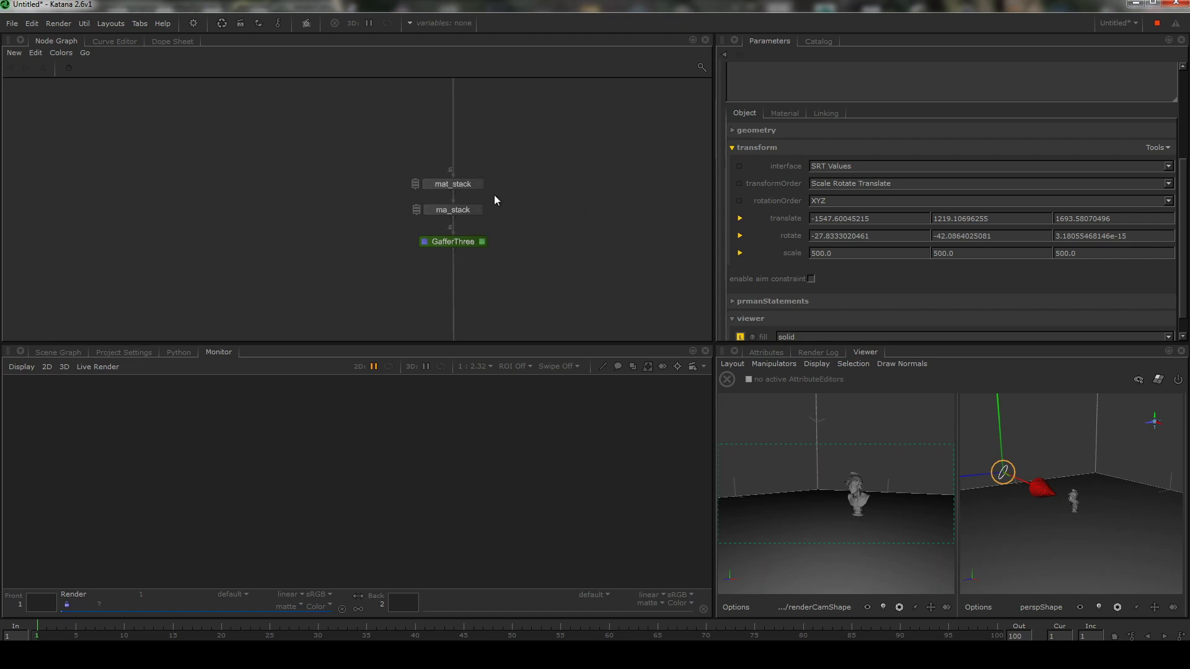
# - Set the density float of the PxrVolume material in mat_stack to 0.001
pyautogui.click(478, 184)
pyautogui.moveTo(1180, 172); pyautogui.dragTo(1184, 135)
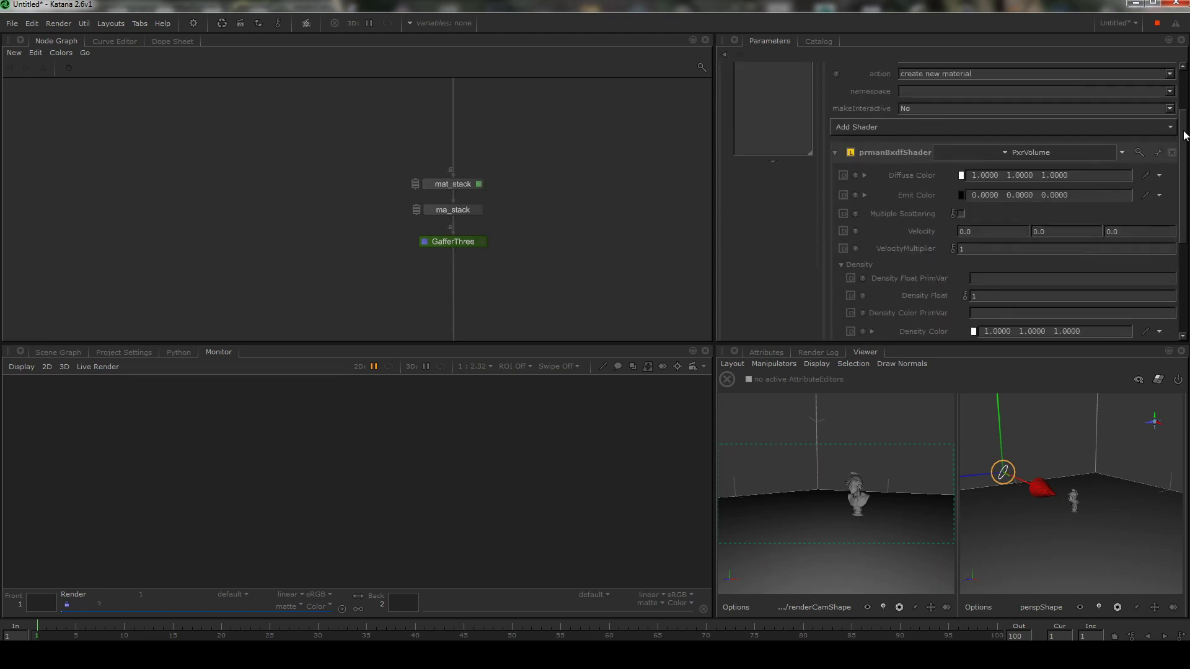
pyautogui.scroll(-2, 1011, 190)
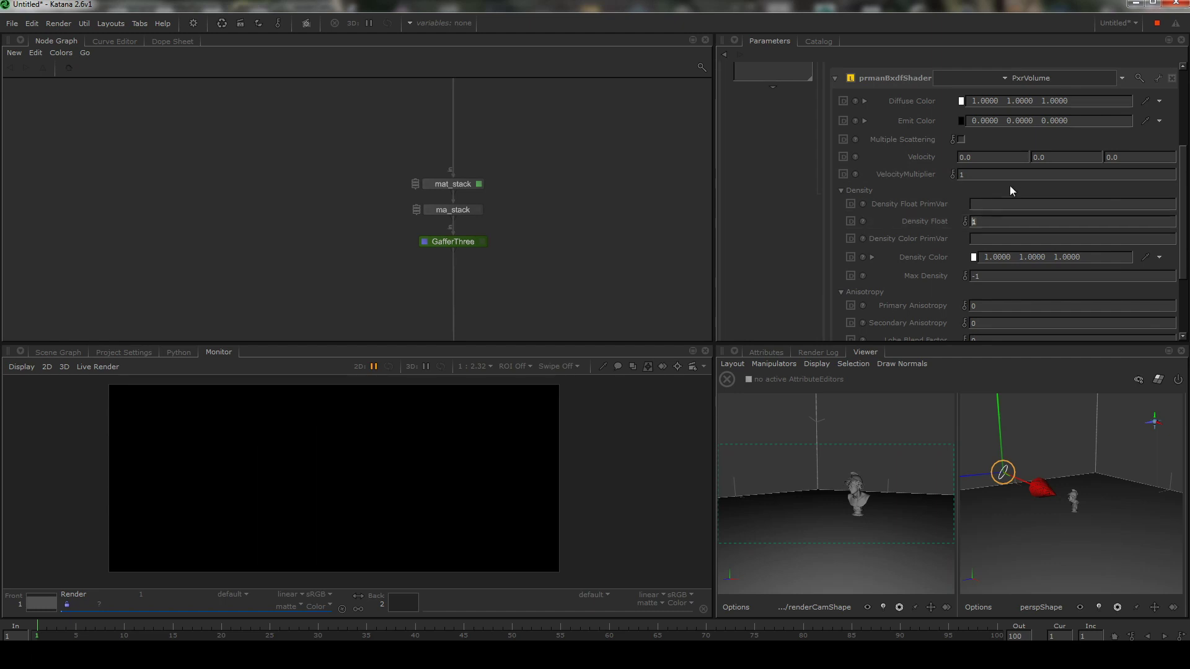
pyautogui.write('1')
pyautogui.press('Return')
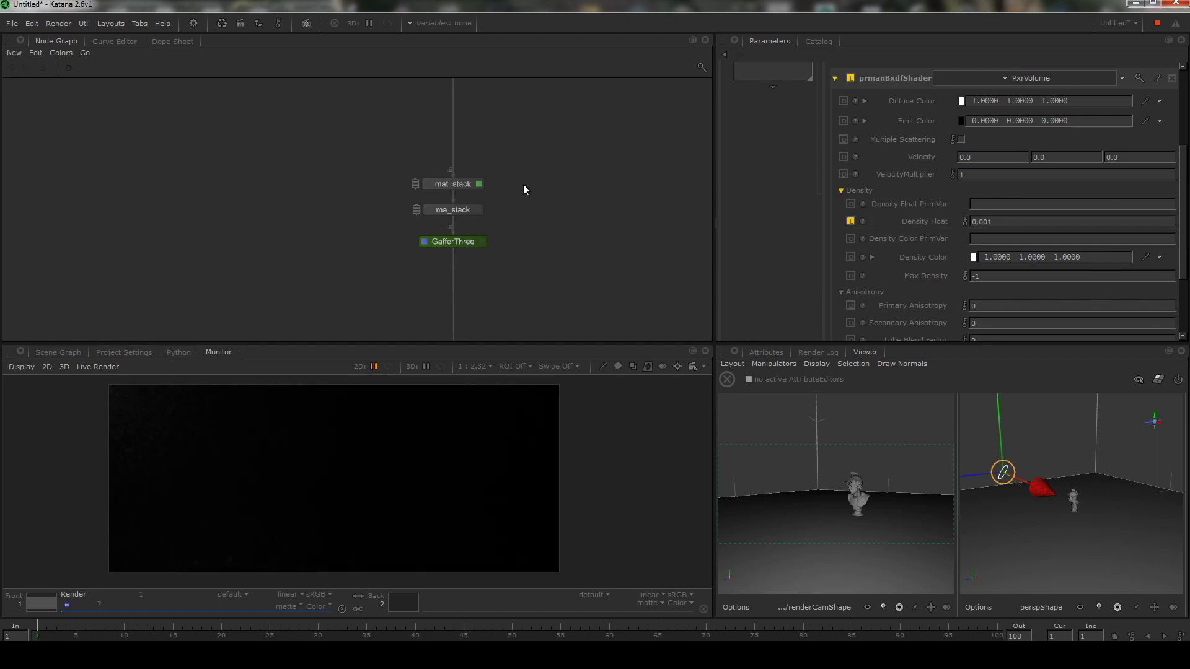
# - Raise the PxrDiskLight's exposure to 3.95 and move the light closer to the bust
pyautogui.moveTo(535, 155); pyautogui.dragTo(485, 225, button='middle')
pyautogui.scroll(-4, 510, 210)
pyautogui.scroll(5, 465, 257)
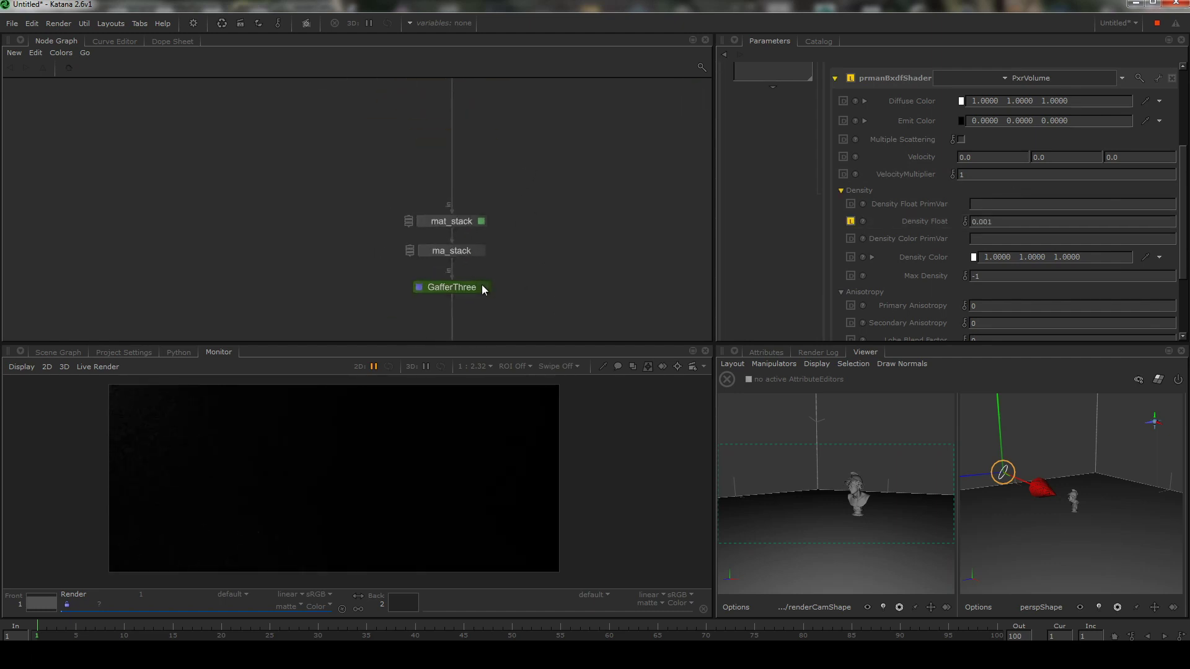
pyautogui.click(484, 288)
pyautogui.click(913, 161)
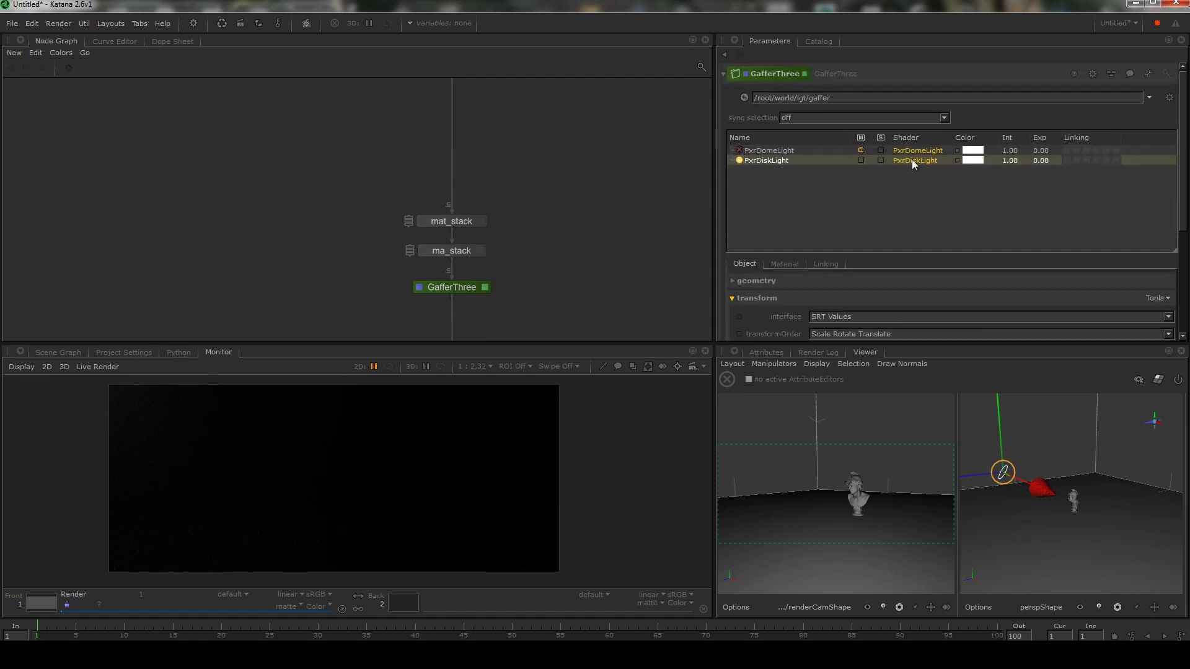
pyautogui.click(784, 264)
pyautogui.moveTo(1184, 180); pyautogui.dragTo(1183, 254)
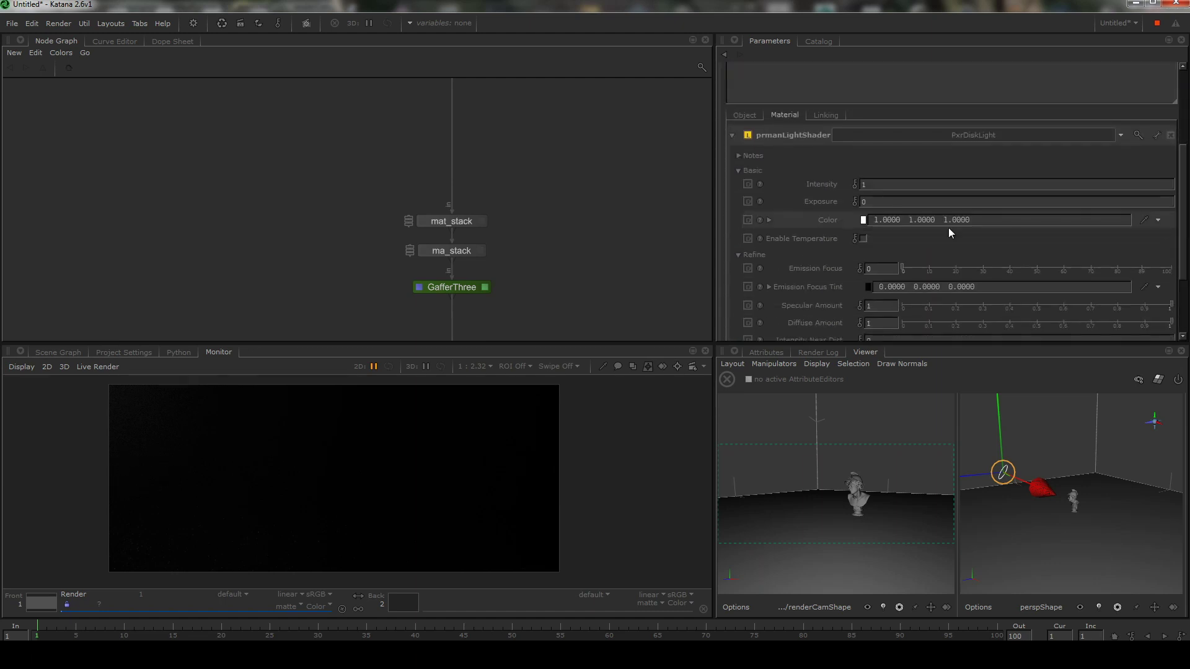
pyautogui.moveTo(816, 202); pyautogui.dragTo(840, 202)
pyautogui.moveTo(1006, 474); pyautogui.dragTo(1031, 493)
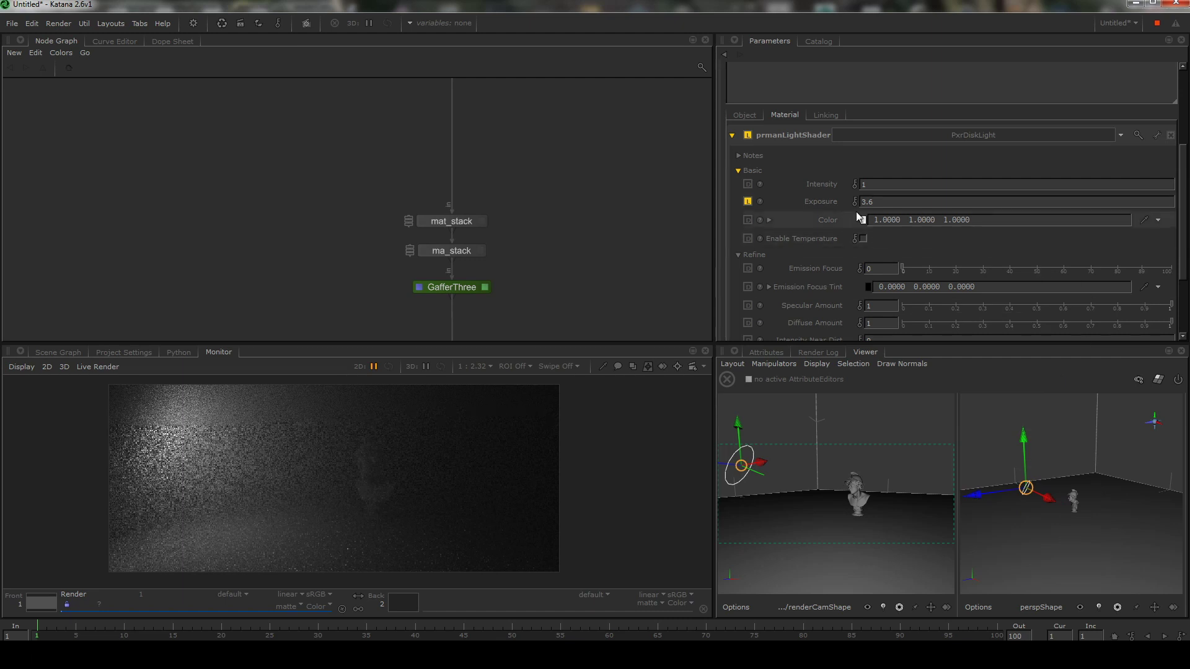
pyautogui.moveTo(831, 203)
pyautogui.mouseDown()
pyautogui.moveTo(818, 202)
pyautogui.moveTo(853, 207)
pyautogui.mouseUp()
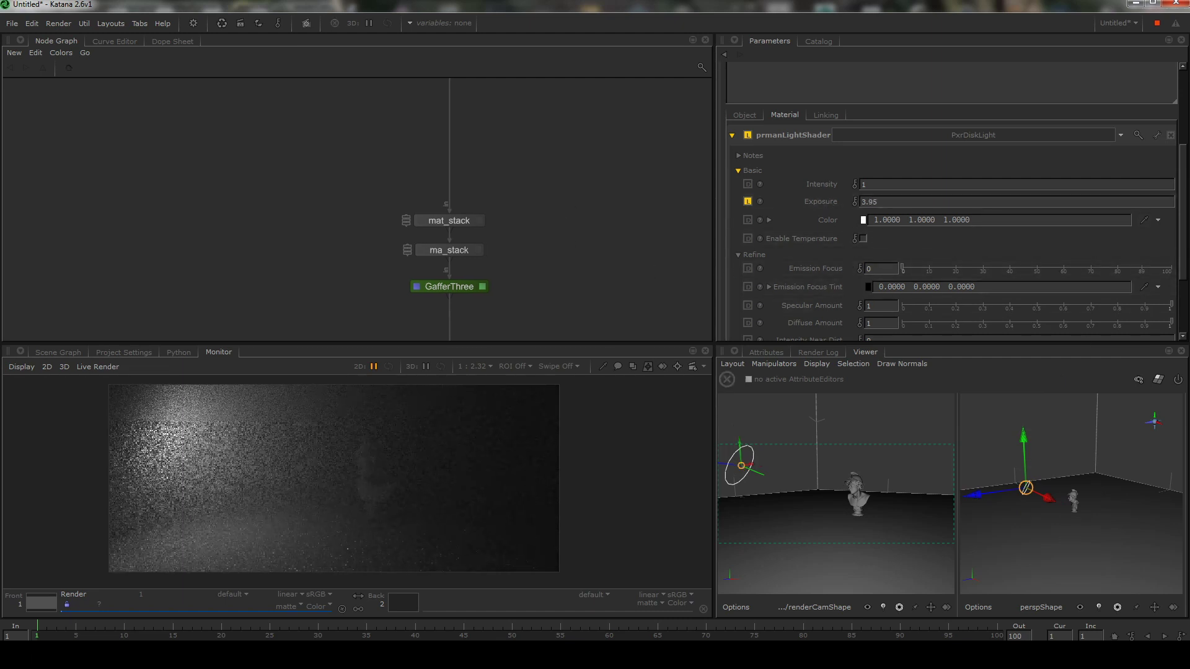
# - Set the PxrVolume material's density float to 0 to light the scene without the atmosphere
pyautogui.click(475, 215)
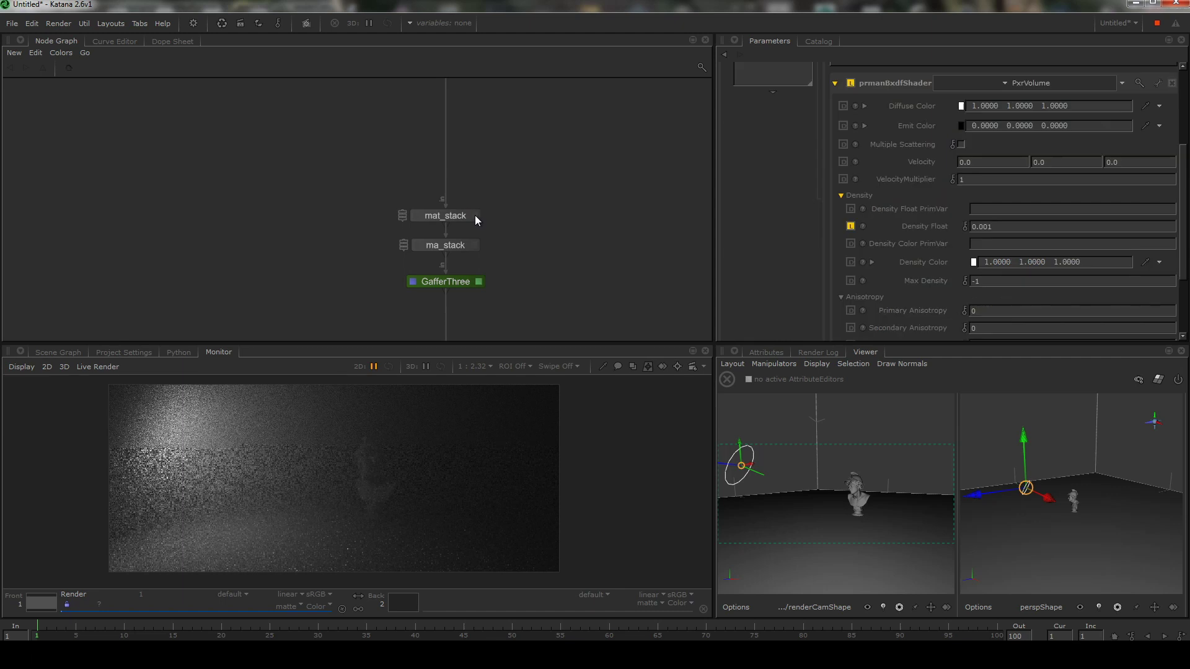
pyautogui.doubleClick(1005, 227)
pyautogui.write('0')
pyautogui.press('Return')
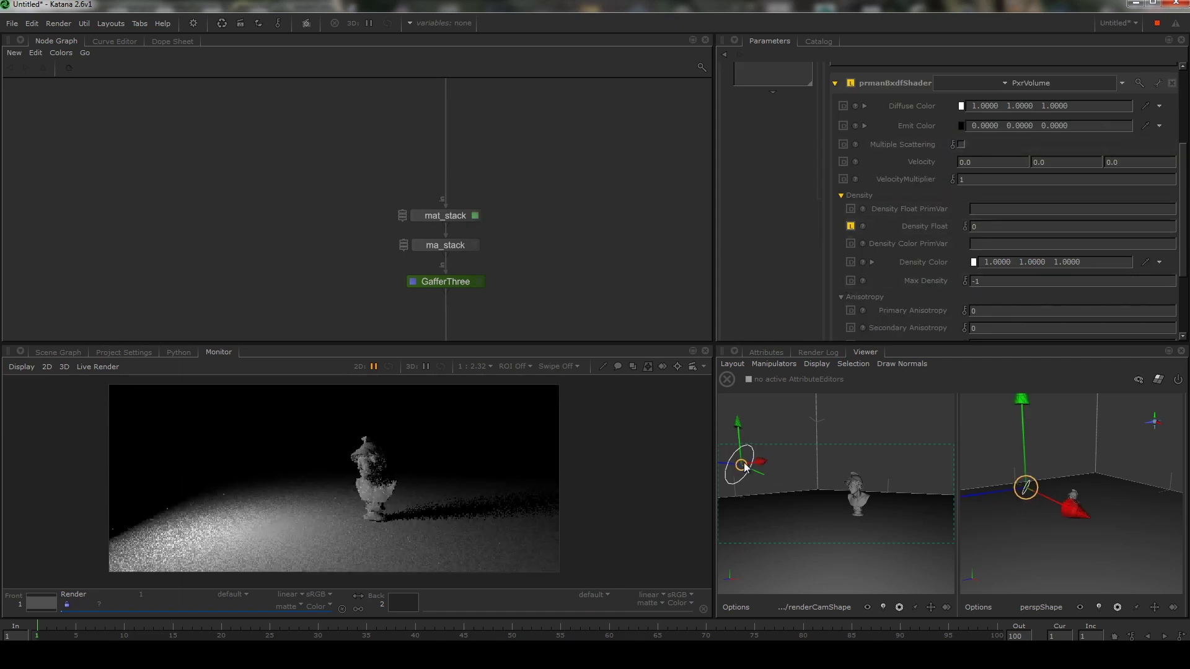
# - Move the PxrDiskLight slightly to about -926, 794, 1095 and set its exposure to 3
pyautogui.moveTo(746, 467); pyautogui.dragTo(756, 464)
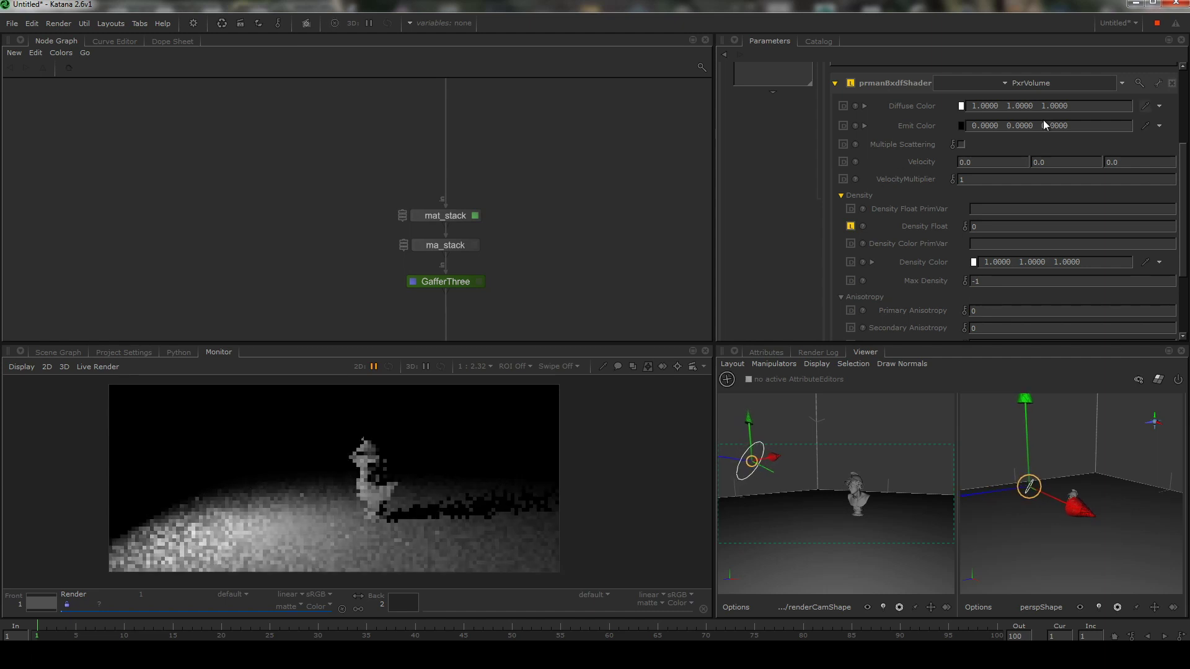
pyautogui.click(725, 54)
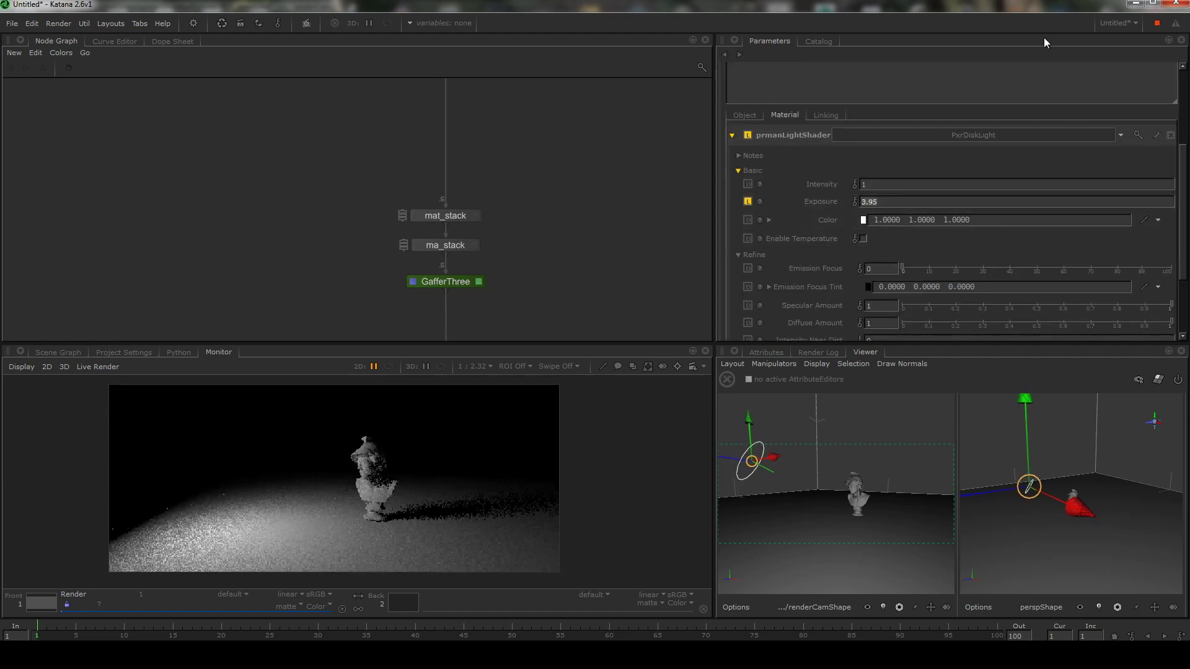
pyautogui.write('3')
pyautogui.press('Return')
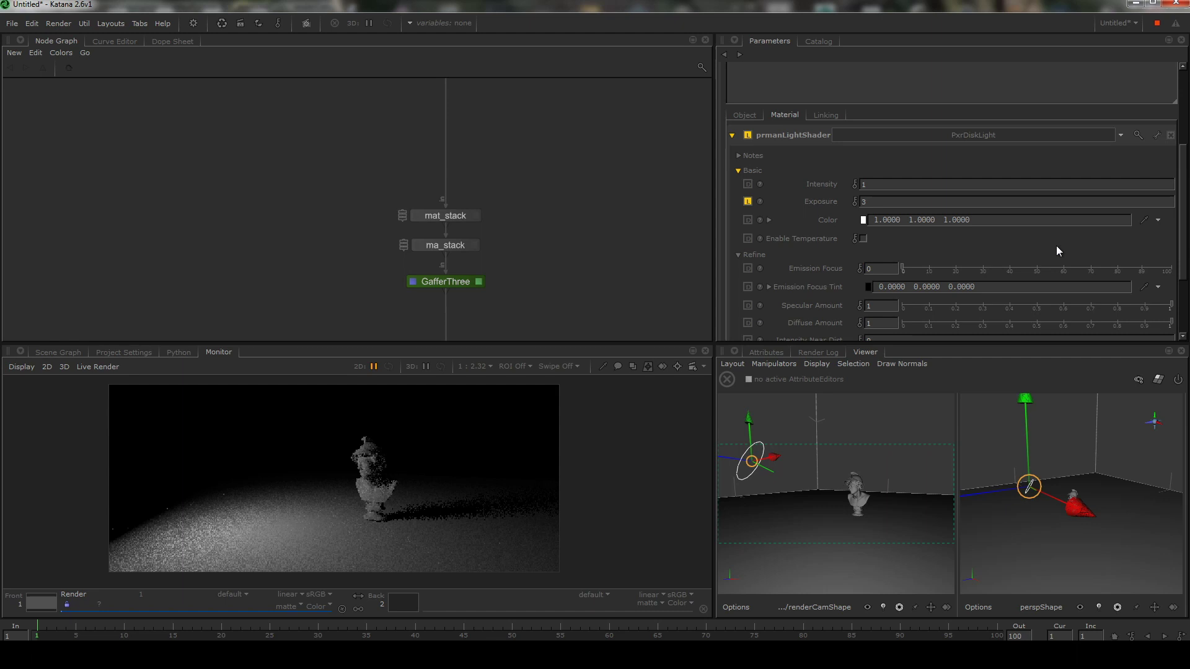
# - Set the PxrDiskLight's scale to 250 on all three axes
pyautogui.click(748, 116)
pyautogui.scroll(-3, 1024, 218)
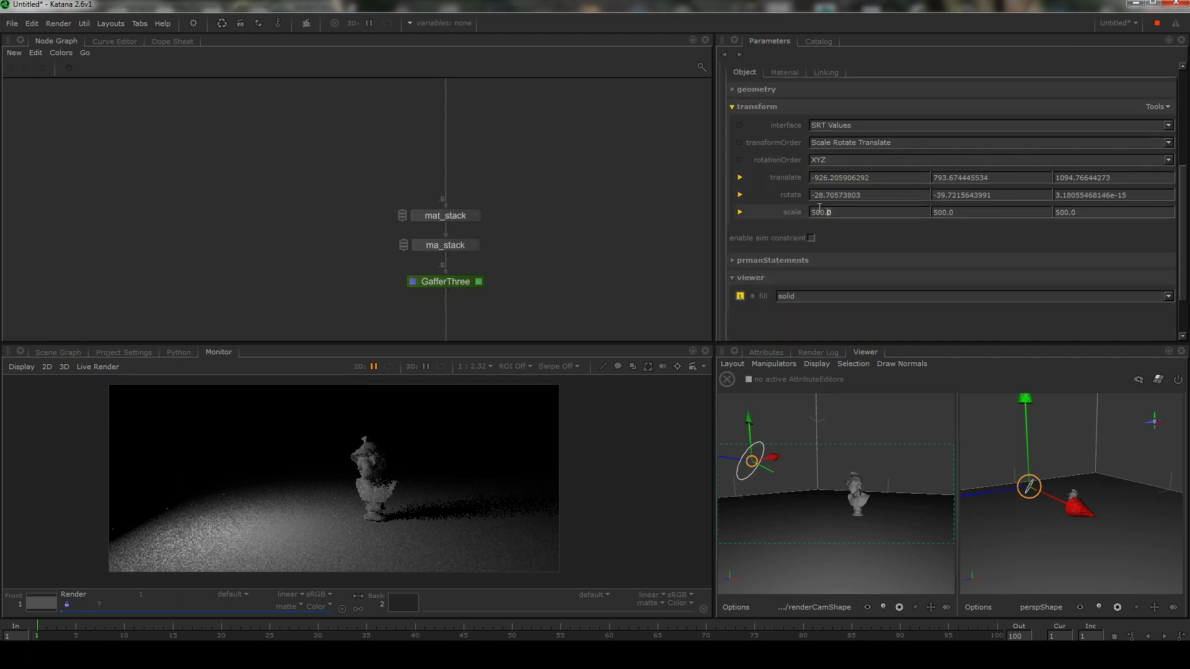
pyautogui.write('250')
pyautogui.press('Tab')
pyautogui.write('2')
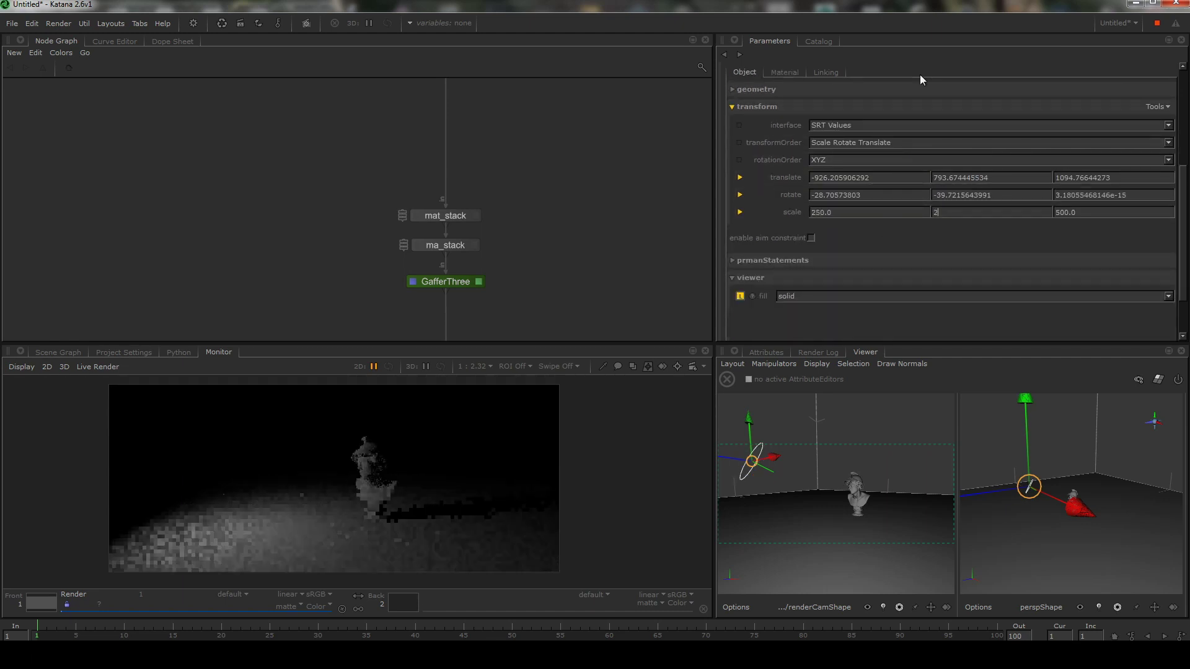
pyautogui.write('5')
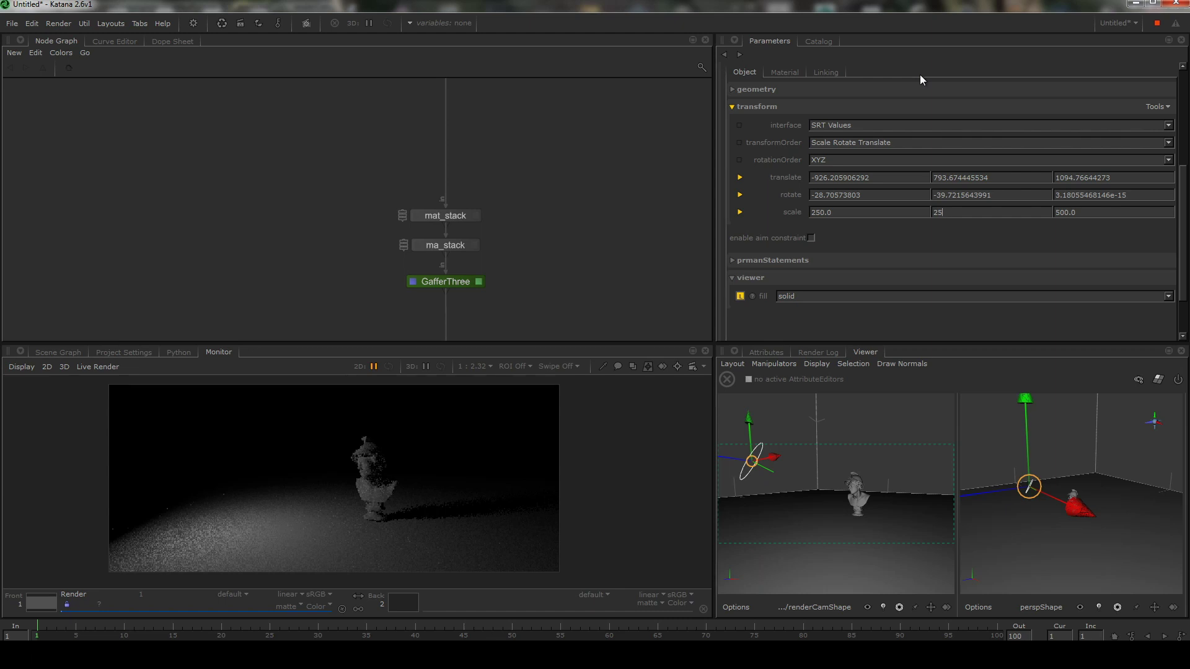
pyautogui.write('50')
pyautogui.press('Tab')
pyautogui.write('250')
pyautogui.press('Return')
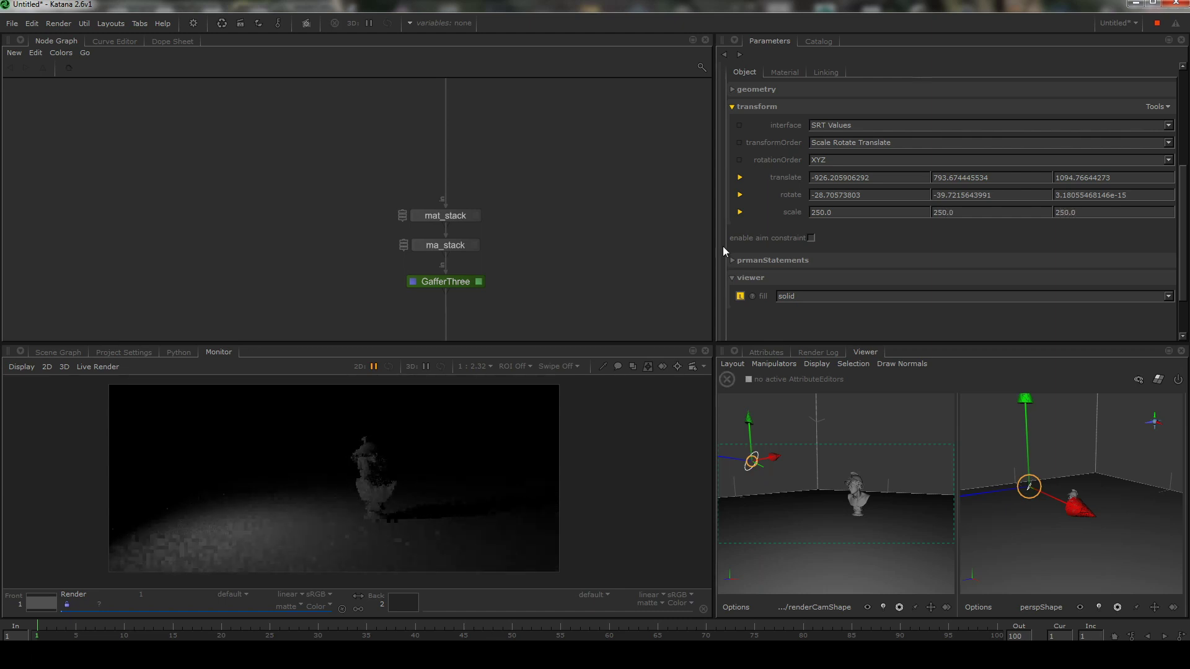
# - Link the PxrDiskLight's y and z scale to its x scale by copying x and pasting it as an expression
pyautogui.click(739, 212)
pyautogui.rightClick(758, 230)
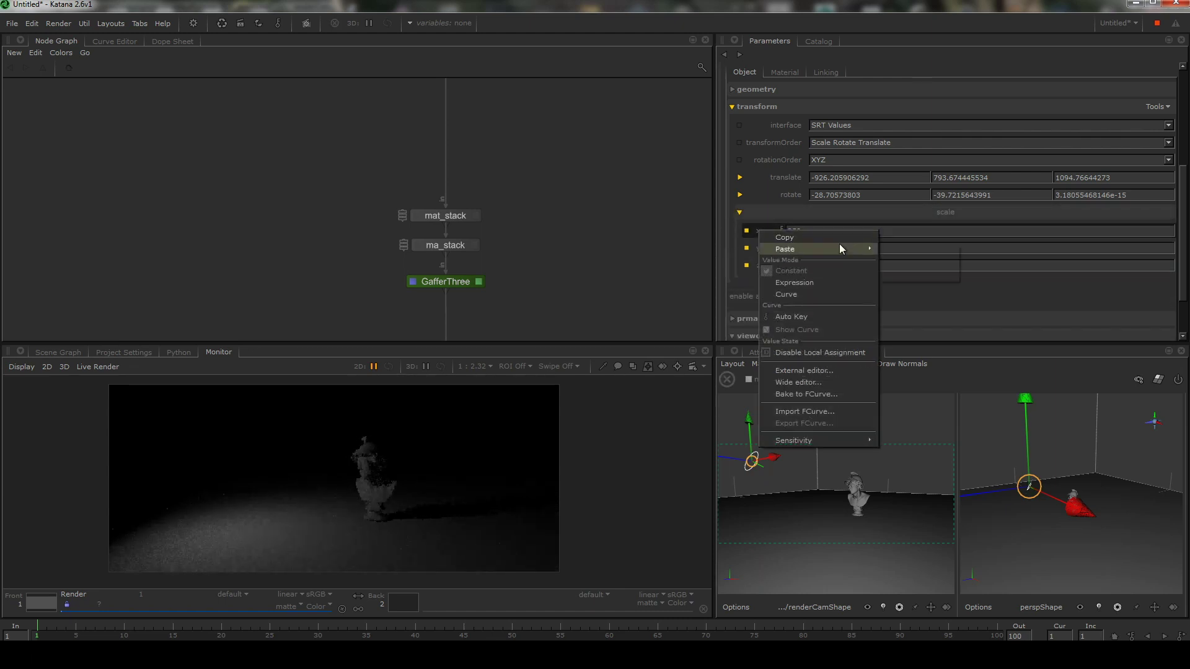
pyautogui.click(835, 237)
pyautogui.rightClick(759, 250)
pyautogui.moveTo(860, 268)
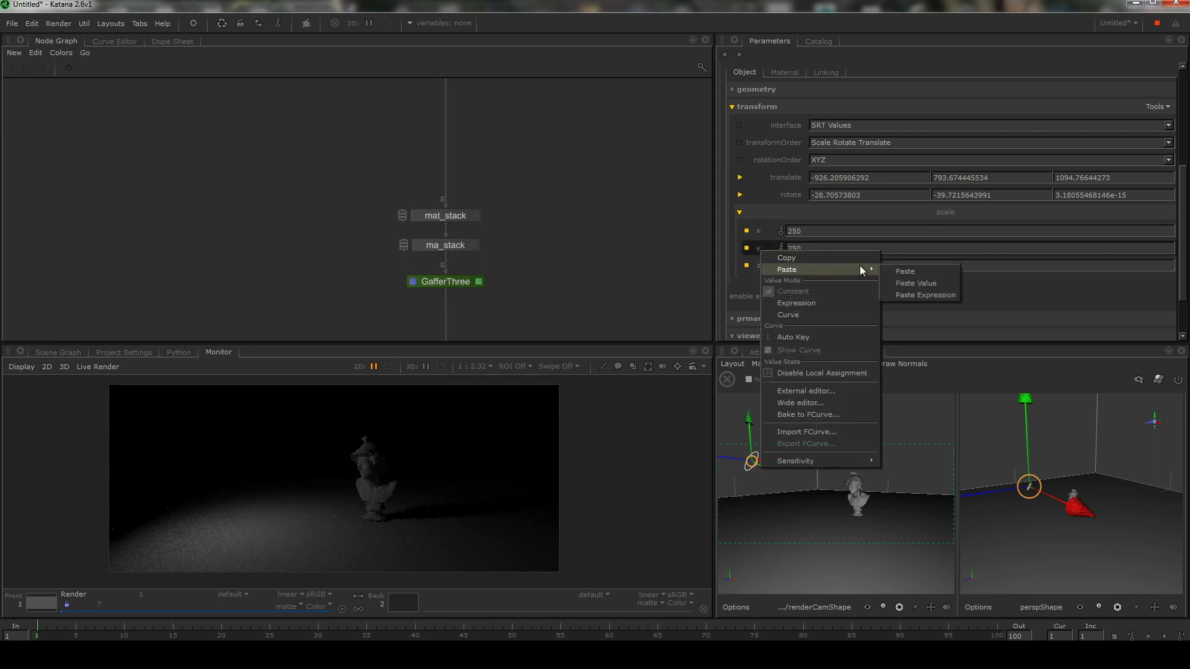
pyautogui.click(909, 293)
pyautogui.rightClick(760, 266)
pyautogui.moveTo(814, 283)
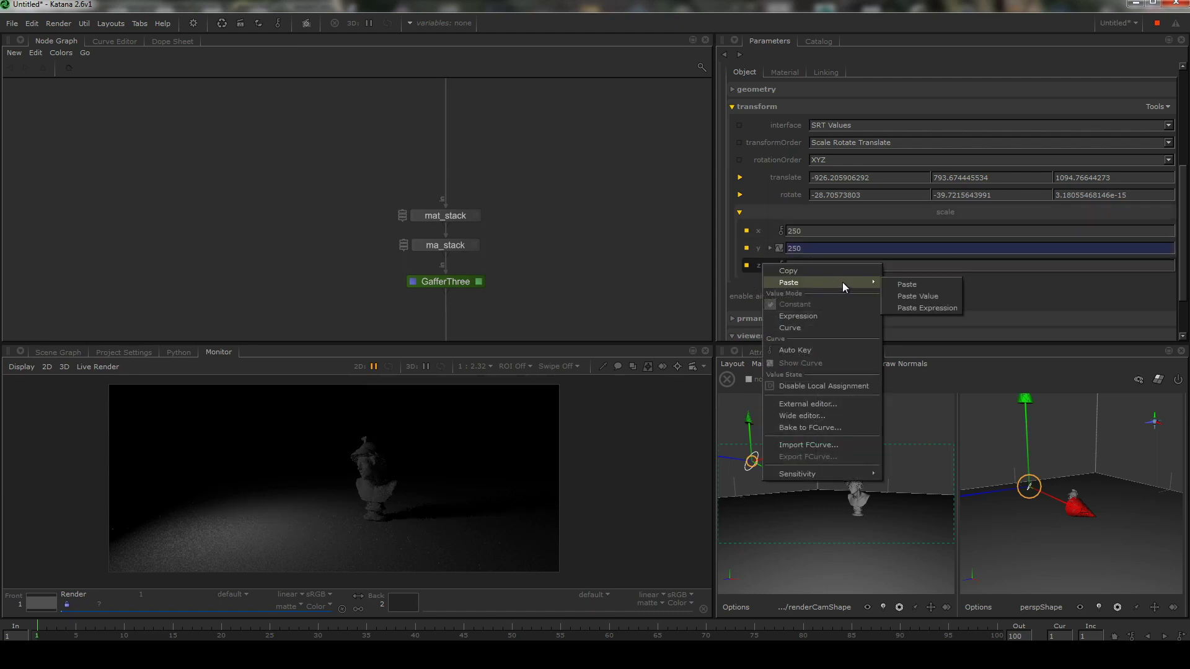
pyautogui.click(908, 282)
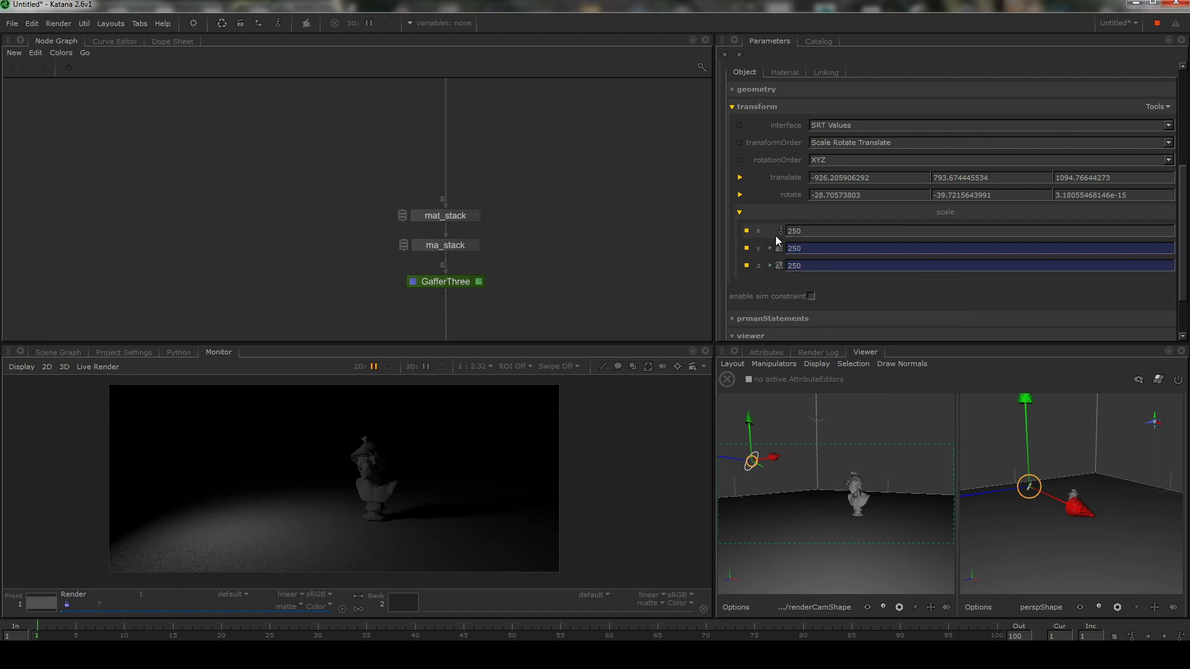
# - Set the PxrDiskLight's x scale to 200 so it drives the linked axes
pyautogui.moveTo(759, 231); pyautogui.dragTo(655, 232)
pyautogui.doubleClick(800, 229)
pyautogui.write('200')
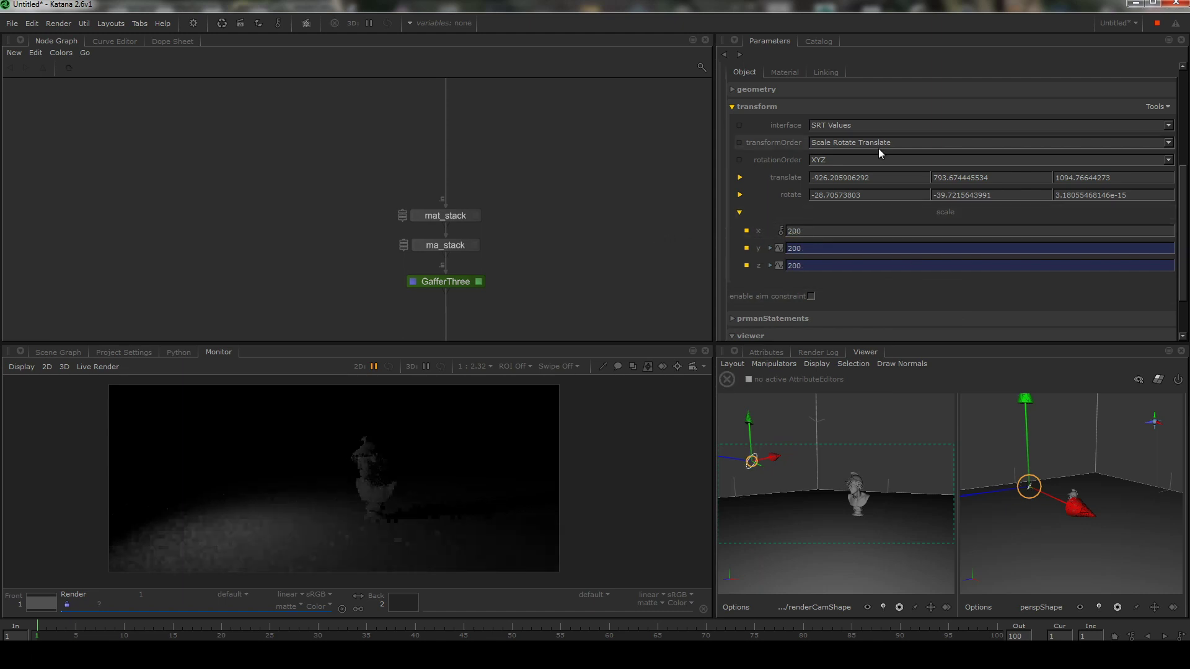
# - Set the PxrDiskLight's Camera Visibility to Yes in its prmanStatements and restart the render
pyautogui.click(798, 317)
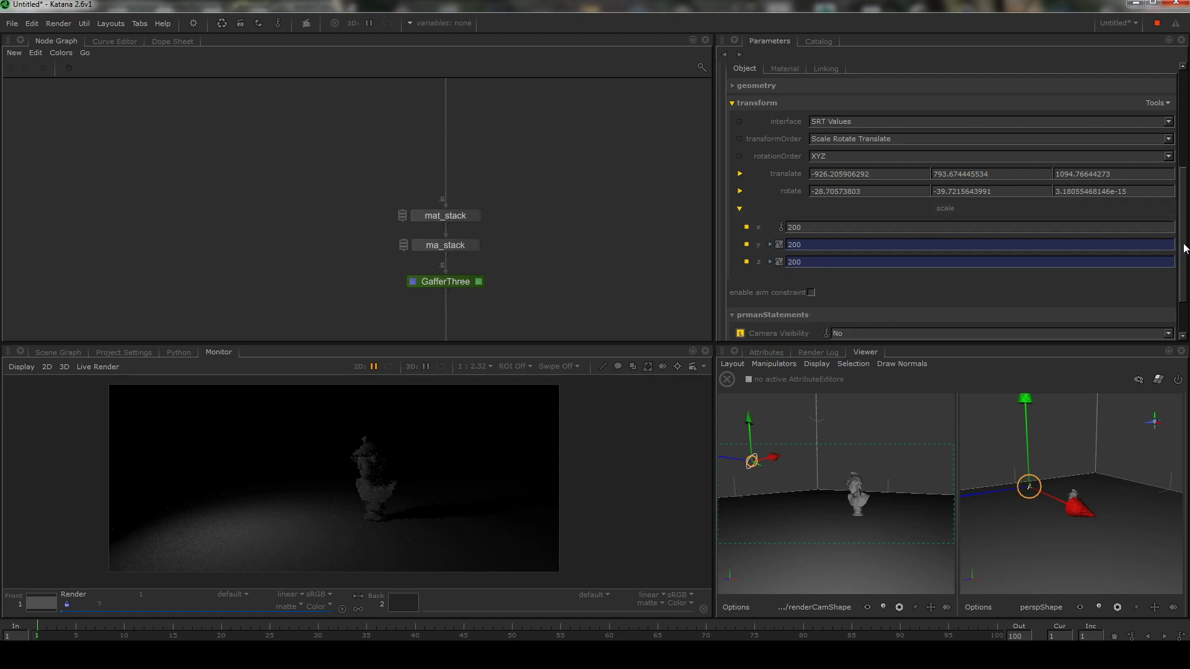
pyautogui.scroll(-2, 930, 266)
pyautogui.click(835, 273)
pyautogui.click(855, 285)
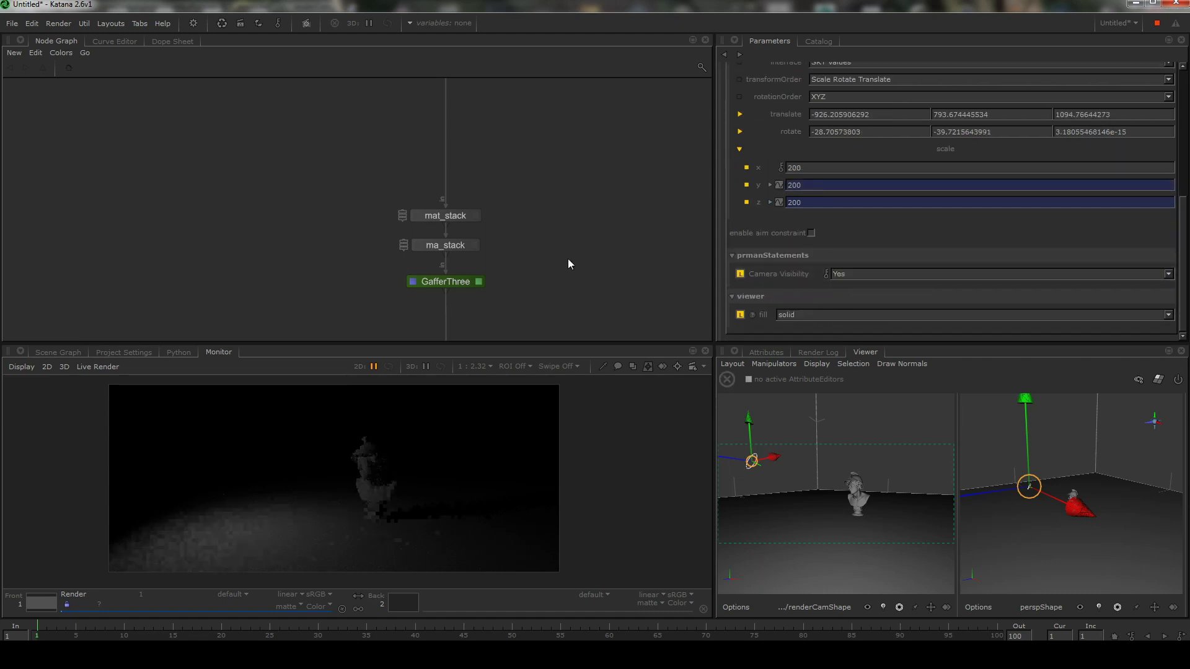
pyautogui.moveTo(544, 273); pyautogui.dragTo(532, 243, button='middle')
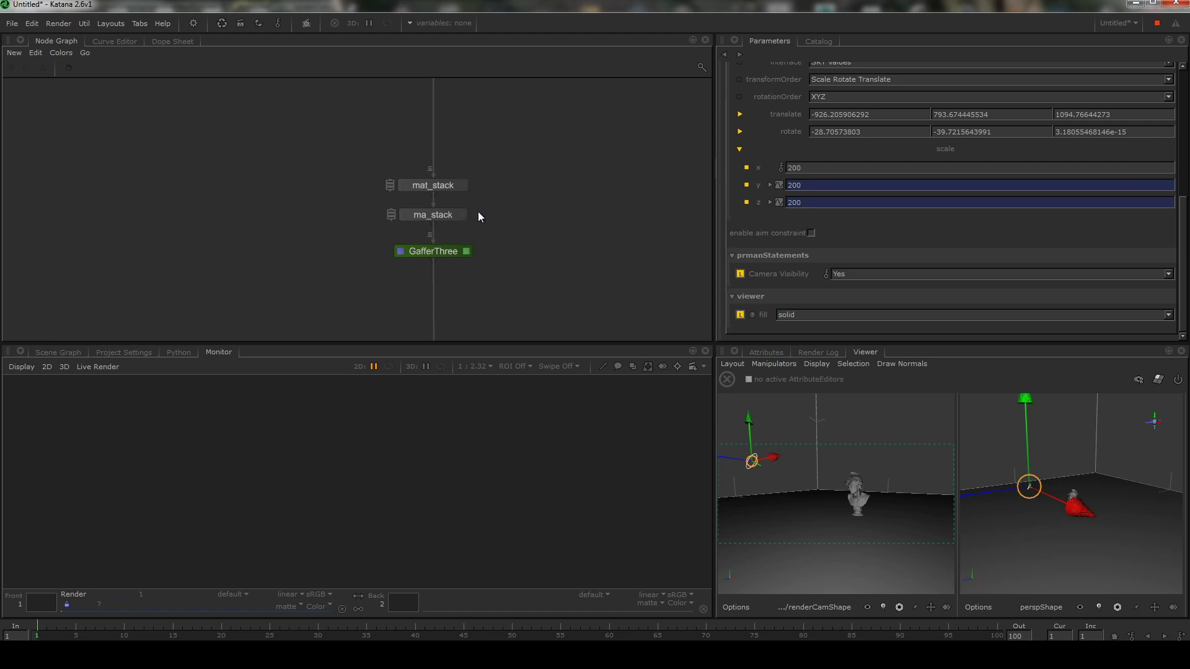
# - Restore the volume by trying a PxrVolume density float of 0.01, finishing with 0.001
pyautogui.click(462, 185)
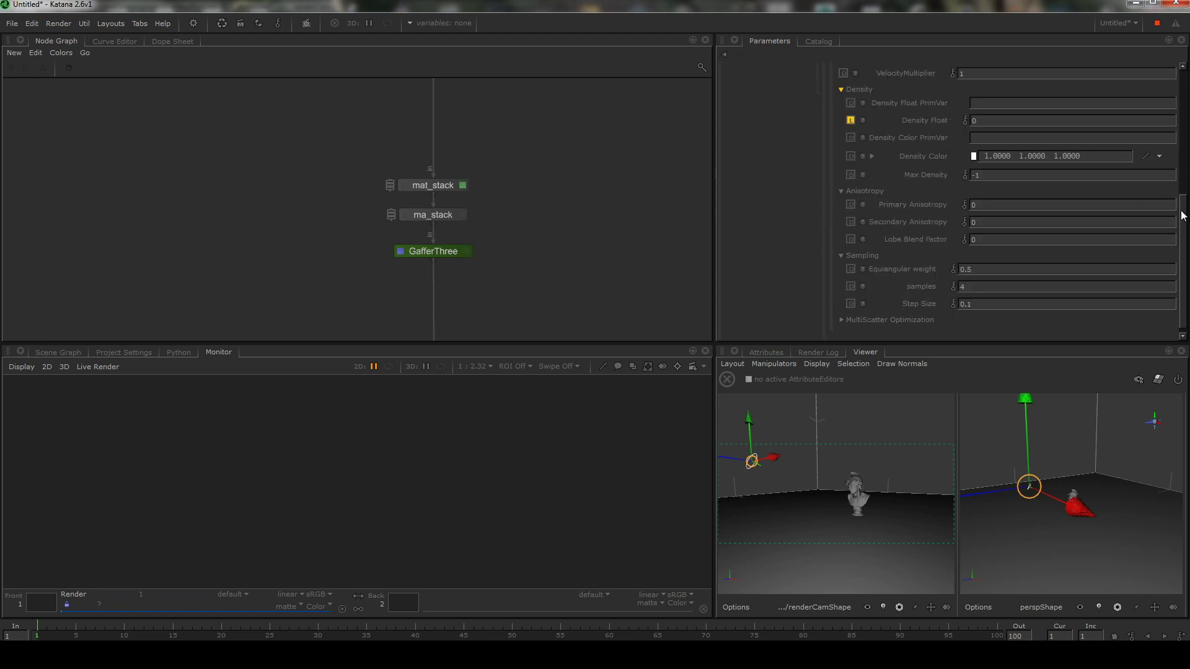
pyautogui.moveTo(1182, 223); pyautogui.dragTo(1183, 180)
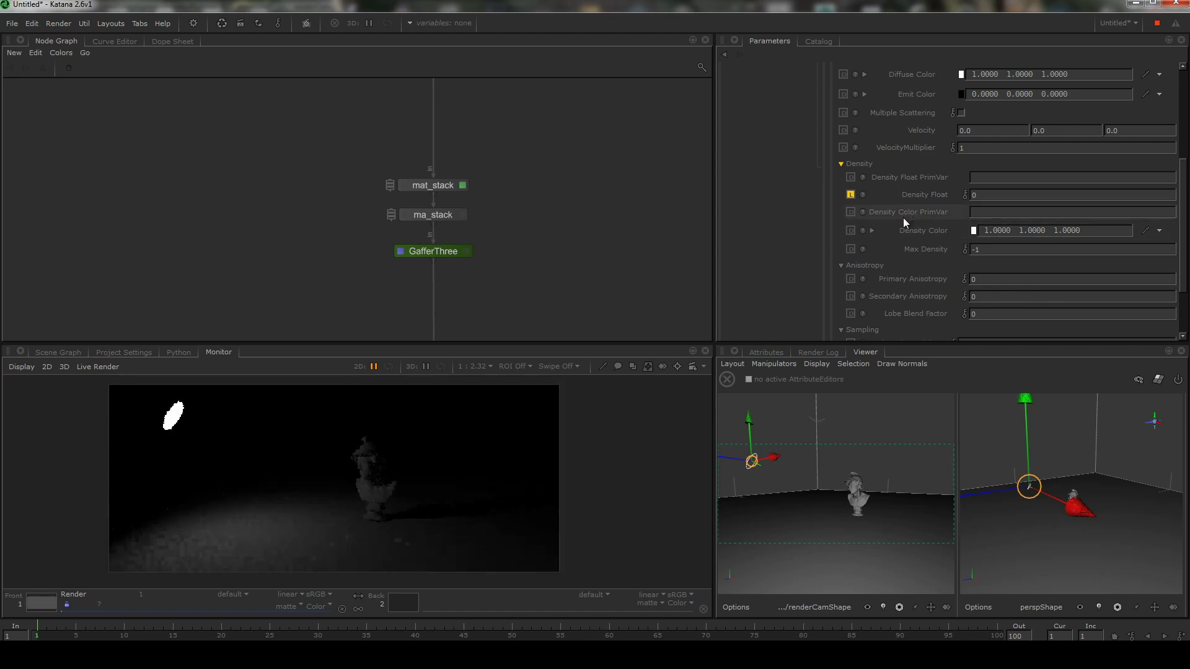
pyautogui.moveTo(926, 199); pyautogui.dragTo(929, 191)
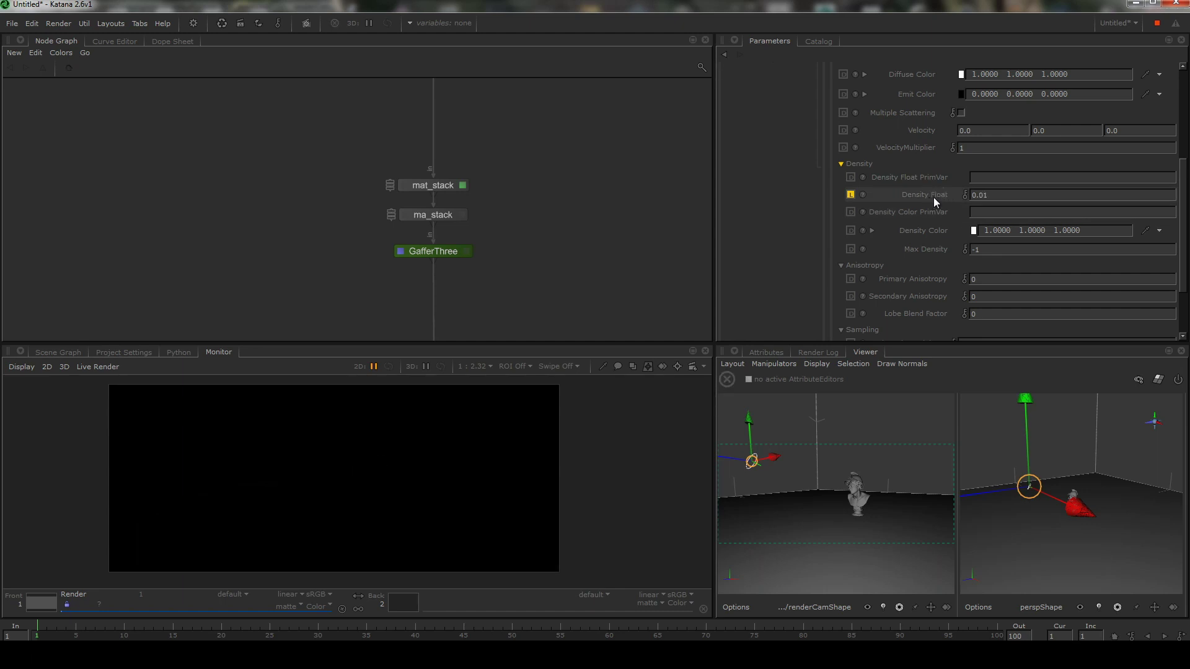
pyautogui.click(985, 194)
pyautogui.press('BackSpace')
pyautogui.write('0')
pyautogui.write('1')
pyautogui.press('Return')
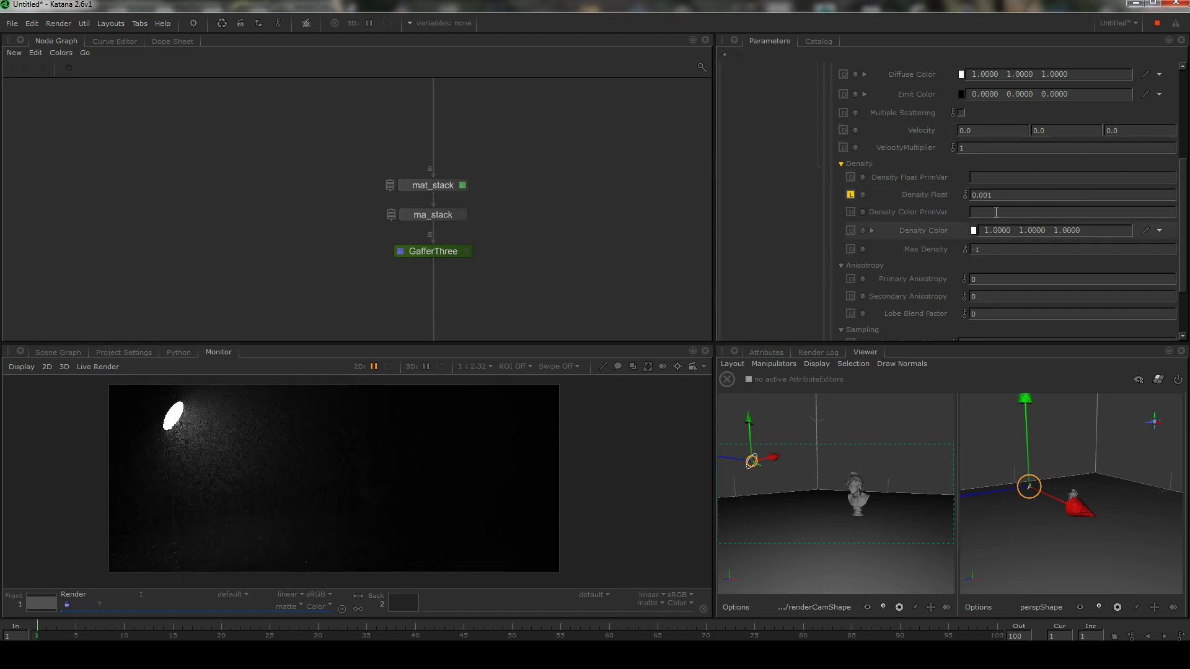
# - Set the PxrVolume's Density Color to 0.001, raising its red channel to 0.00205 and its green channel to 0.00144
pyautogui.moveTo(1183, 175)
pyautogui.mouseDown()
pyautogui.moveTo(1183, 159)
pyautogui.moveTo(1181, 188)
pyautogui.mouseUp()
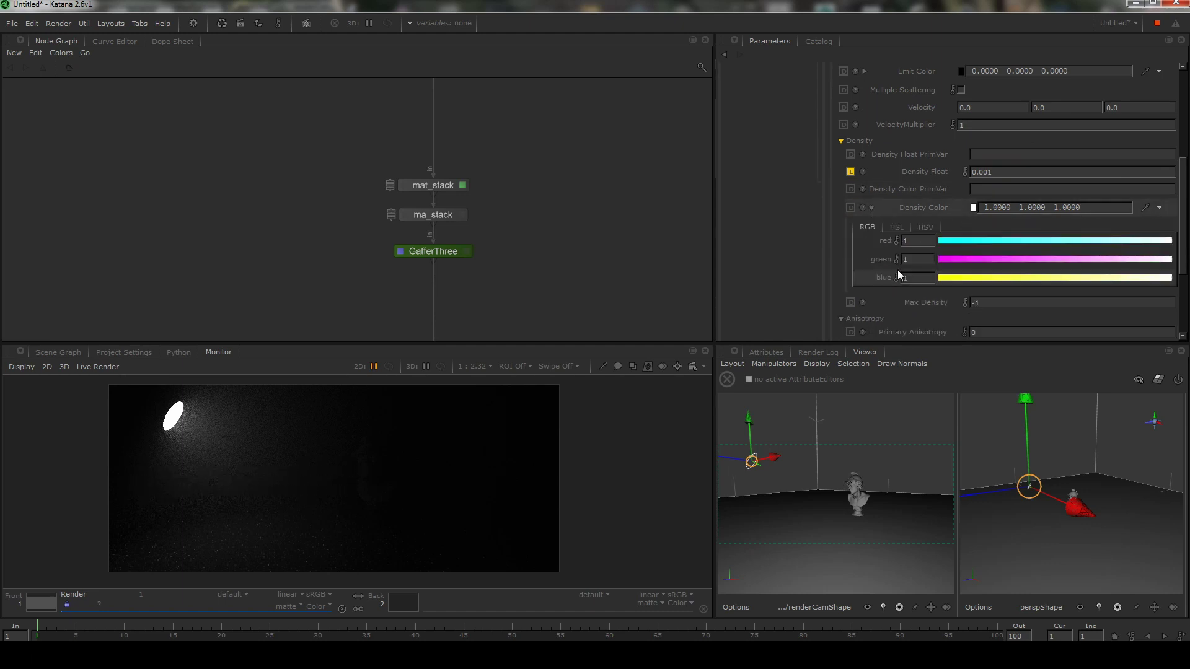
pyautogui.click(872, 209)
pyautogui.write('0.')
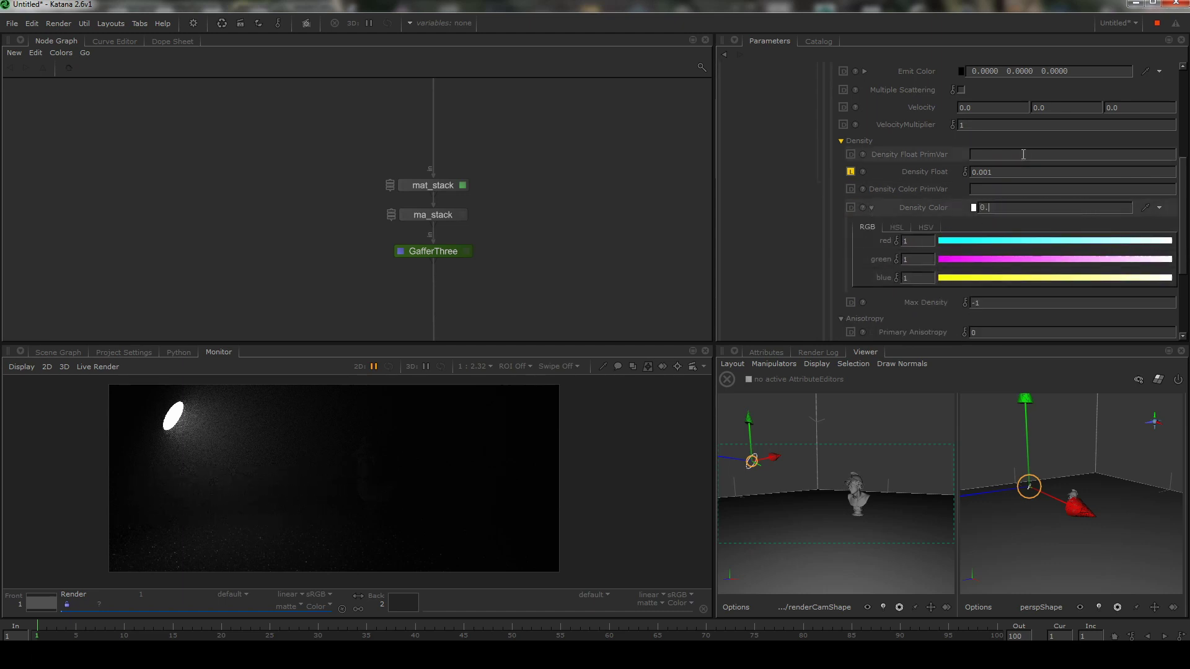
pyautogui.write('001')
pyautogui.press('Return')
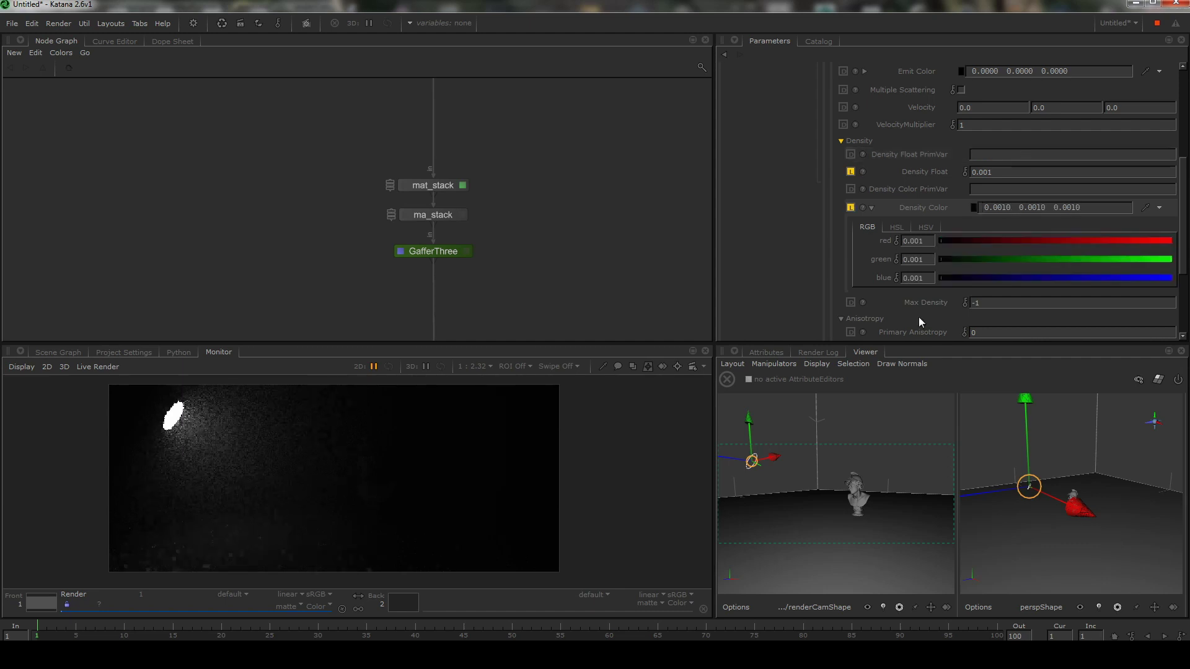
pyautogui.click(943, 262)
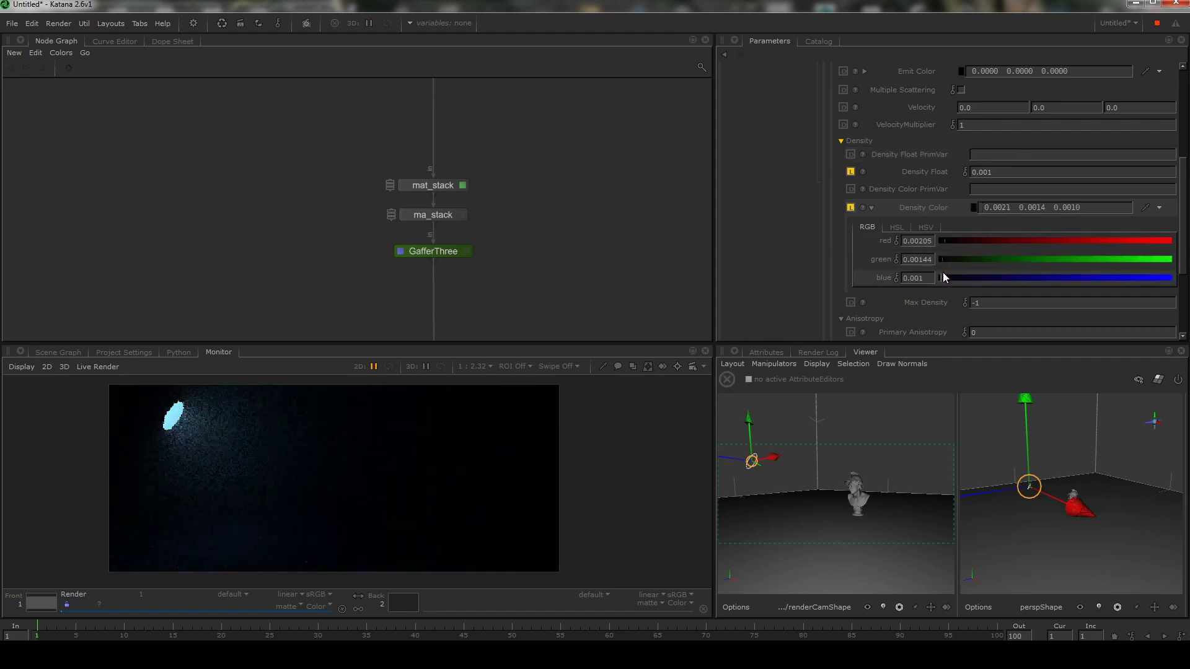
# - Enable temperature on the PxrDiskLight's material with a value of 3200 and raise the light's exposure to 6
pyautogui.click(467, 251)
pyautogui.scroll(5, 784, 197)
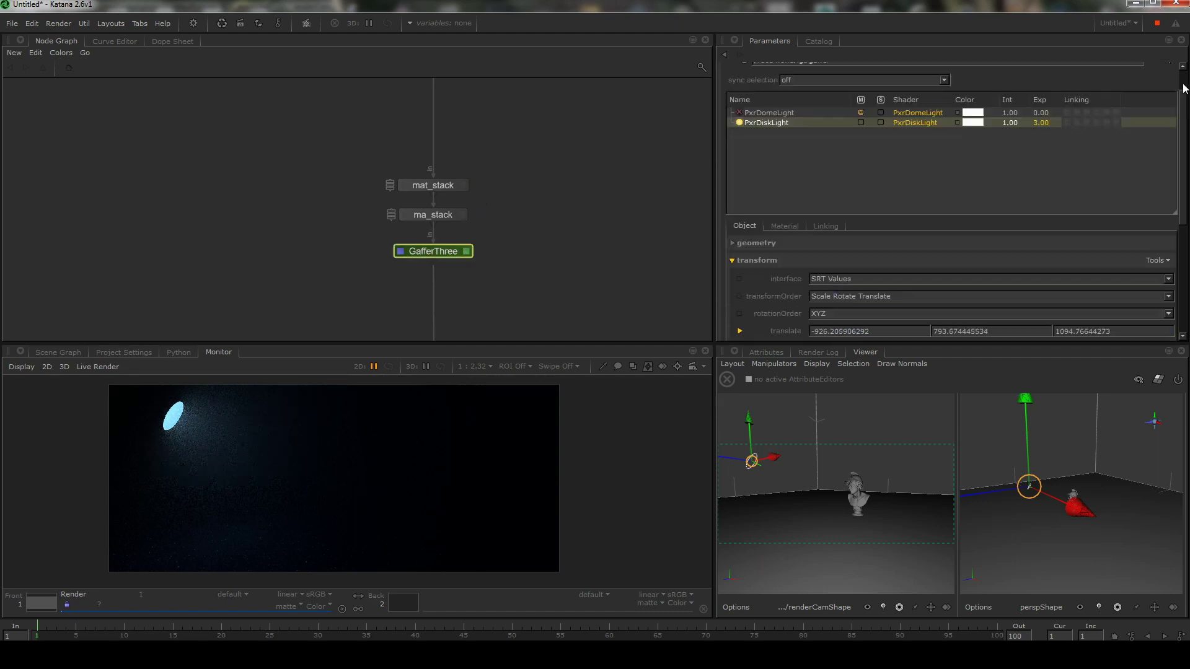
pyautogui.click(779, 261)
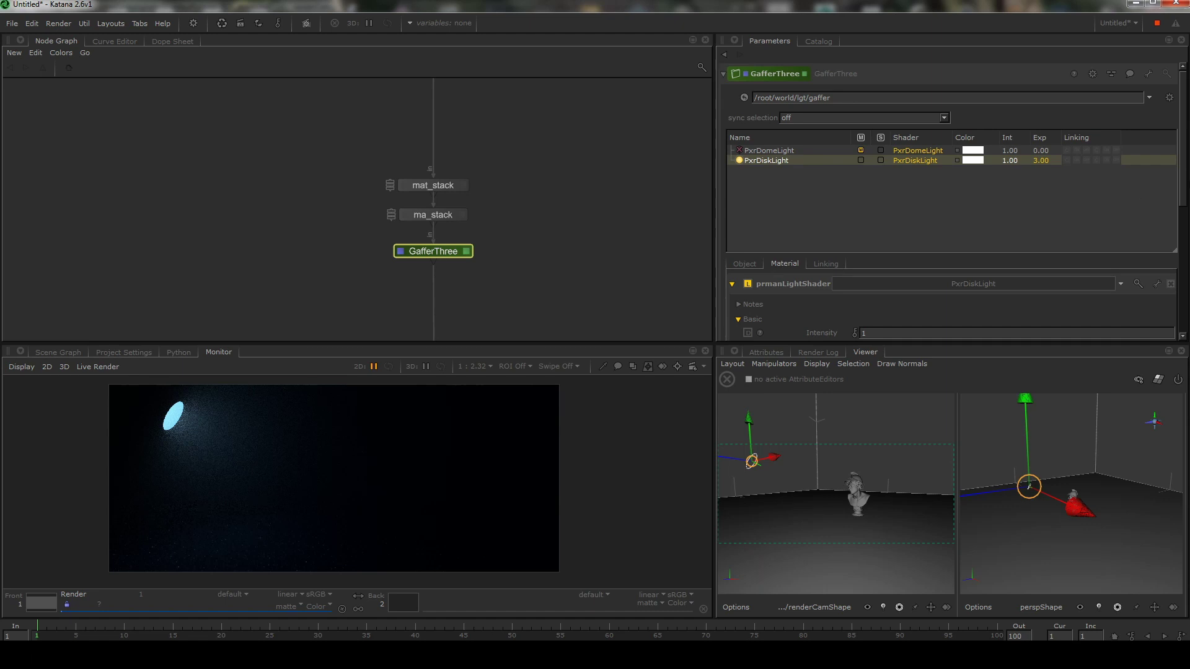
pyautogui.scroll(-4, 1023, 236)
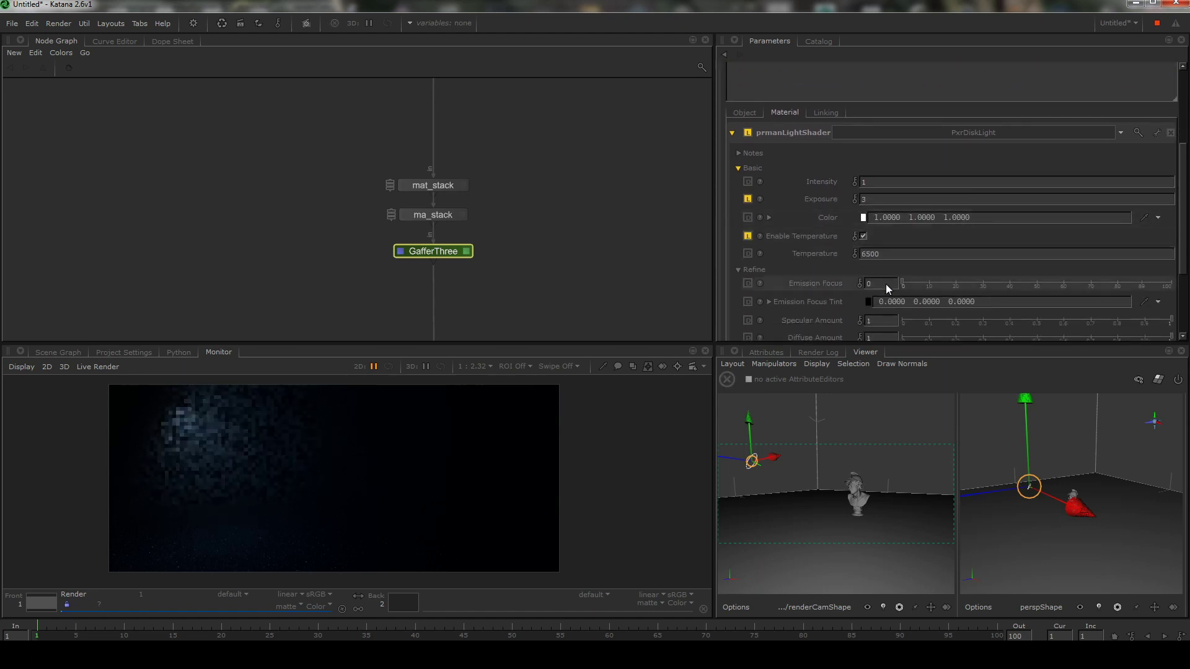
pyautogui.moveTo(895, 254); pyautogui.dragTo(860, 254)
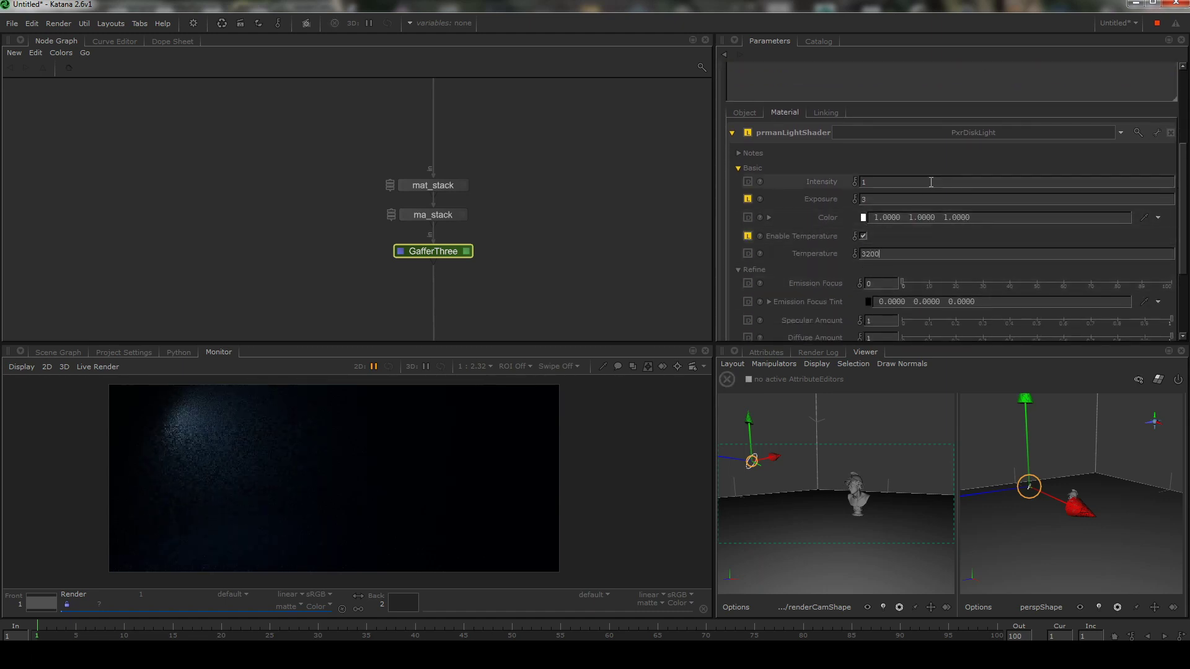
pyautogui.write('3200')
pyautogui.press('Return')
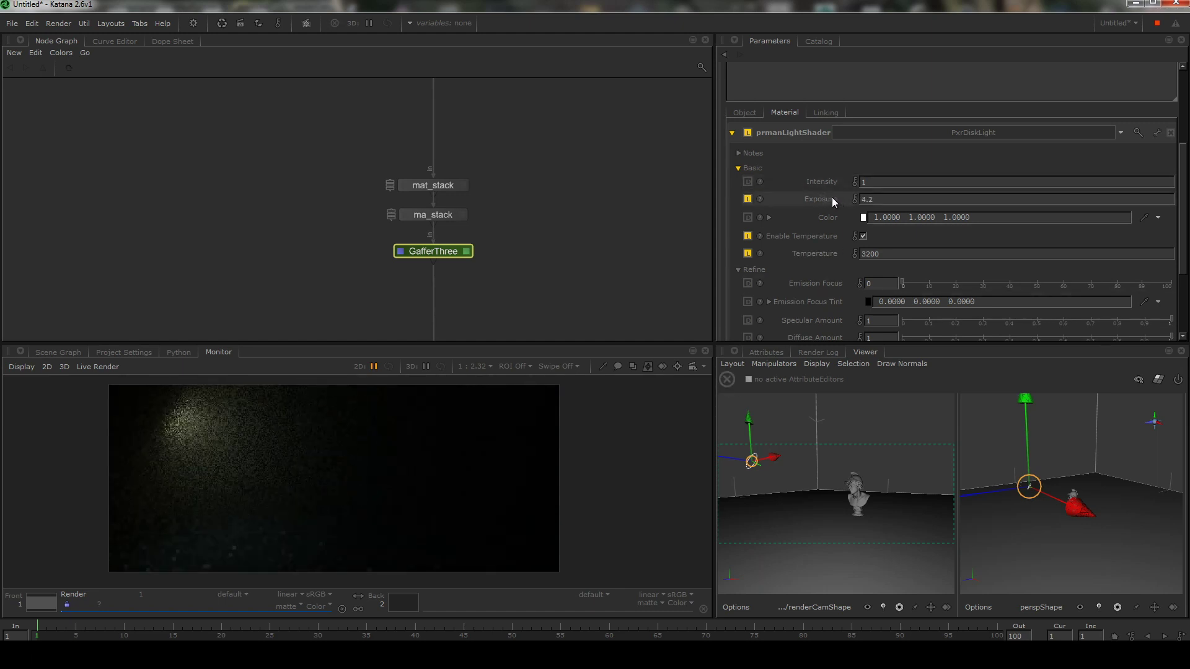
pyautogui.moveTo(838, 197); pyautogui.dragTo(835, 199)
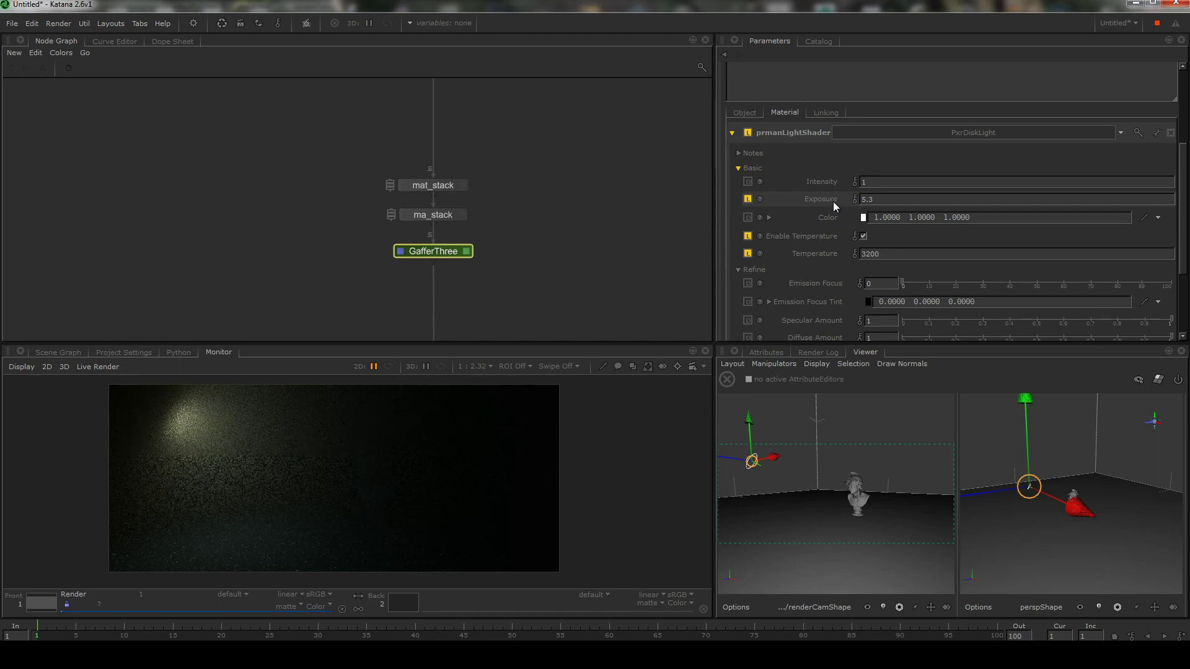
pyautogui.moveTo(826, 197); pyautogui.dragTo(835, 198)
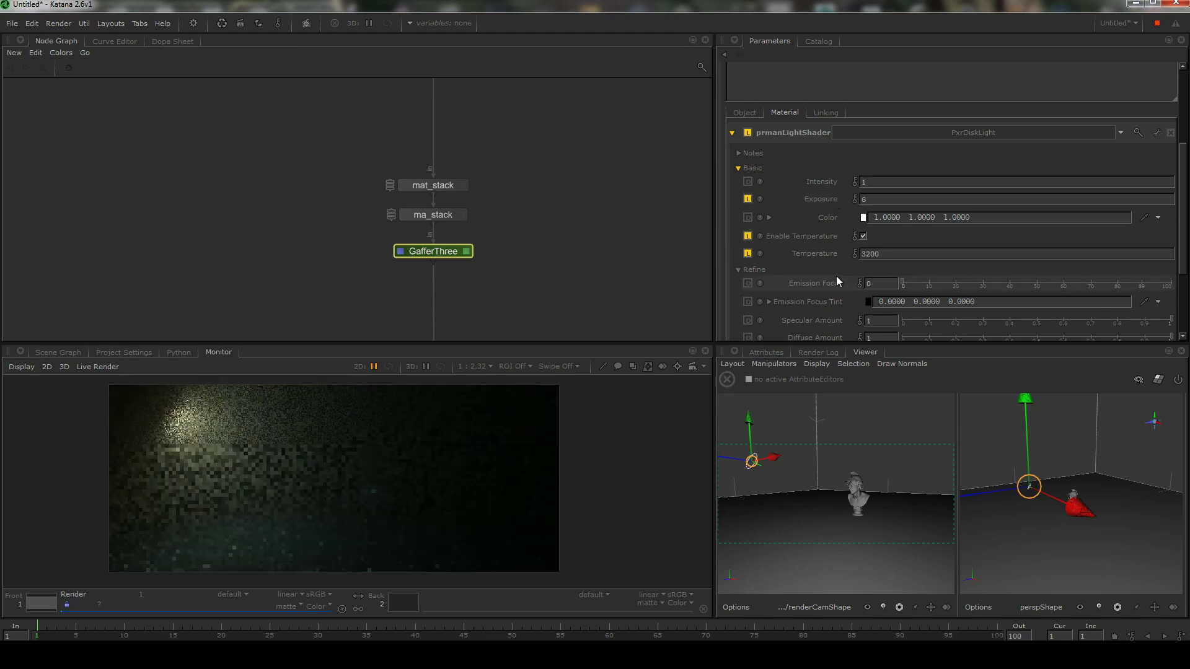
# - Set the Equiangular weight in the PxrVolume's sampling settings in mat_stack to 1
pyautogui.click(463, 185)
pyautogui.moveTo(1184, 194); pyautogui.dragTo(1182, 271)
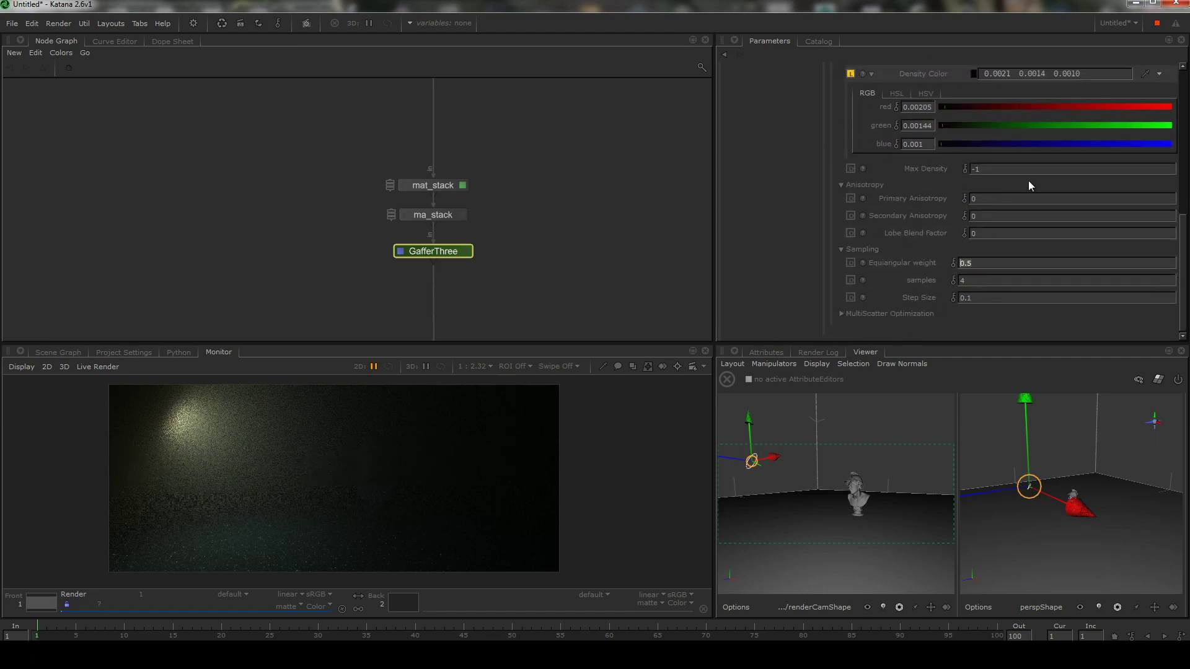
pyautogui.write('1')
pyautogui.press('Return')
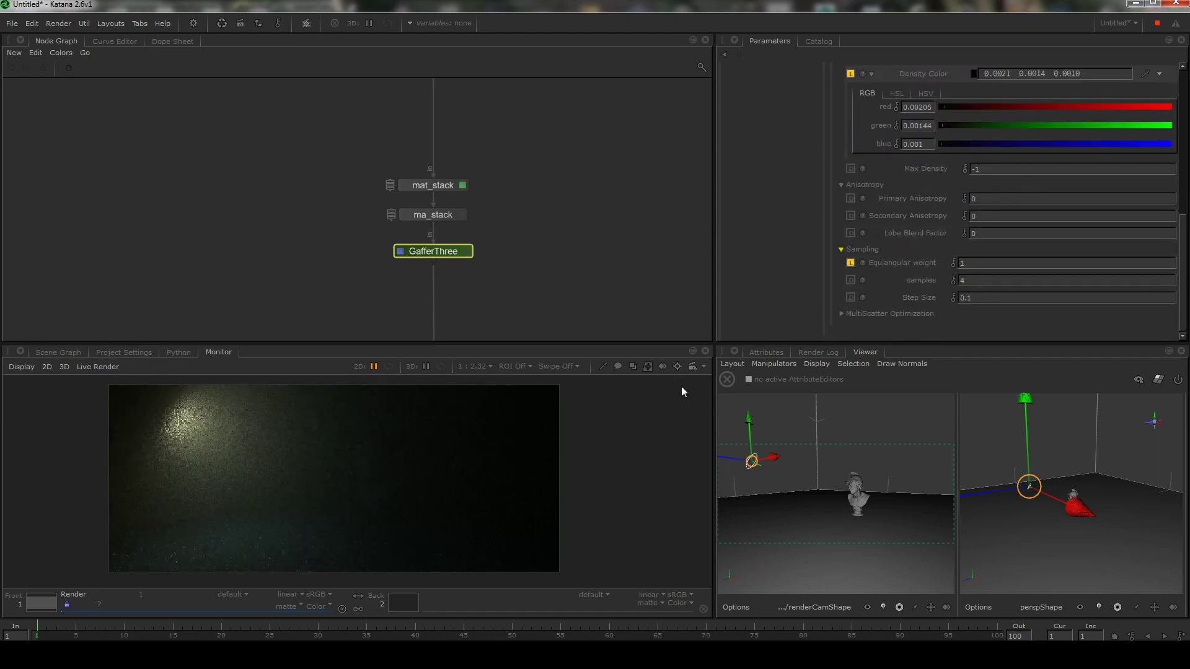
# - Examine the live render up close for noise around the light's glow and in the darker areas
pyautogui.scroll(5, 196, 418)
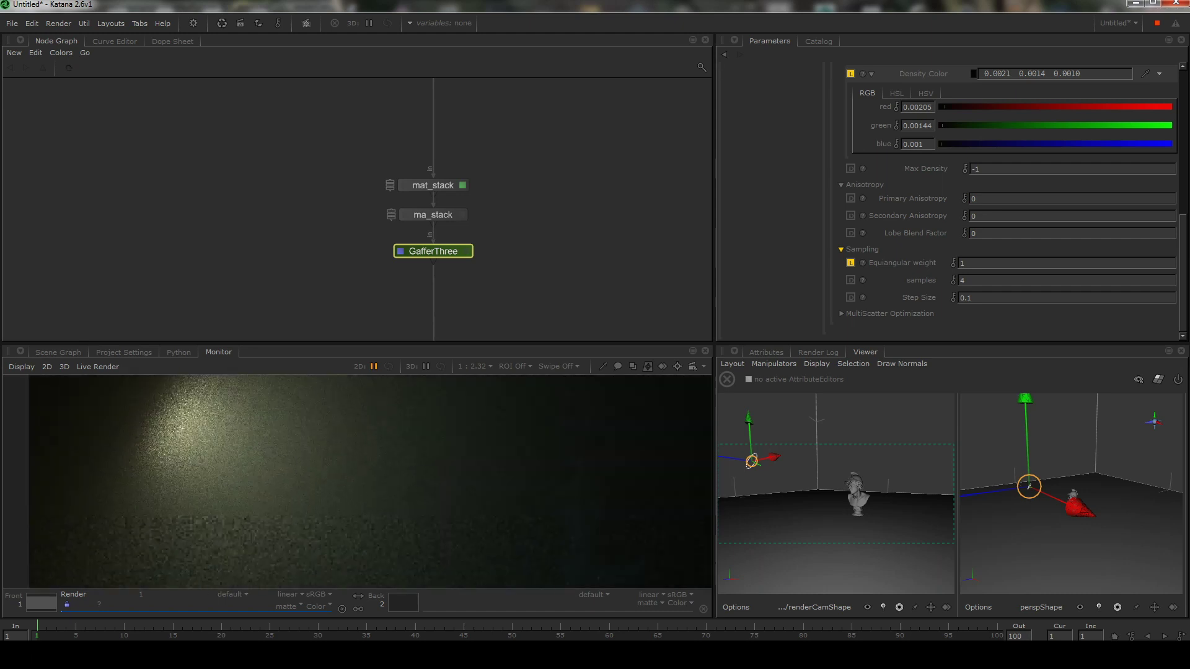
pyautogui.scroll(-4, 556, 477)
pyautogui.scroll(3, 556, 478)
pyautogui.scroll(3, 569, 465)
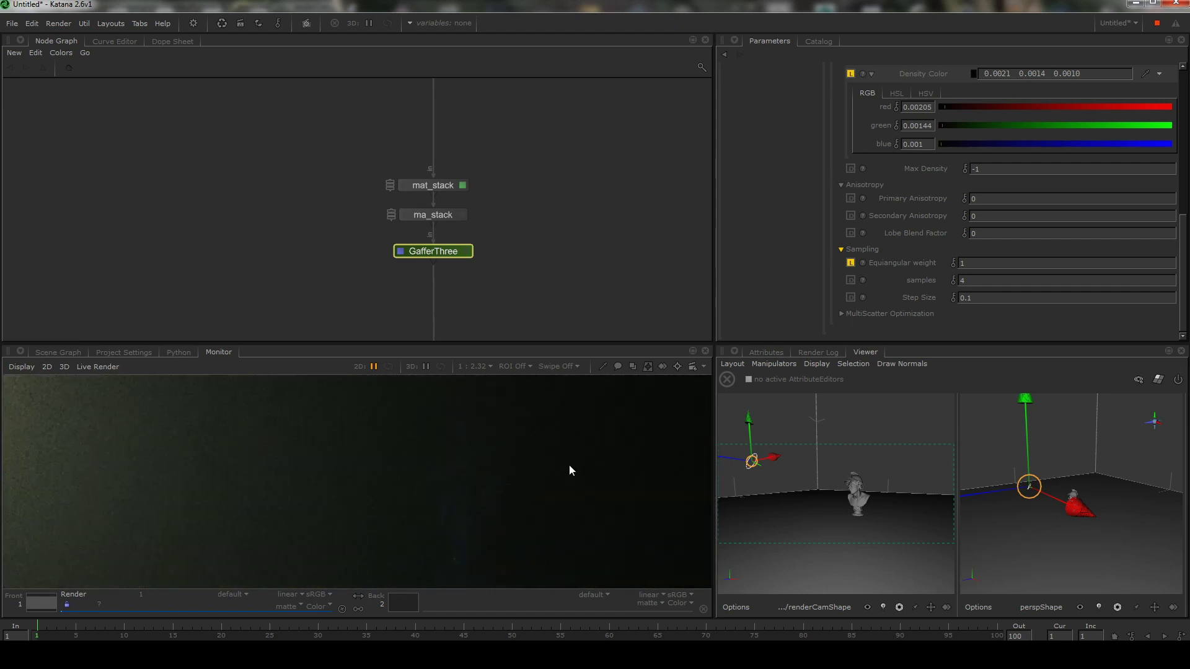
pyautogui.scroll(-5, 568, 465)
pyautogui.scroll(1, 486, 470)
pyautogui.scroll(-2, 486, 471)
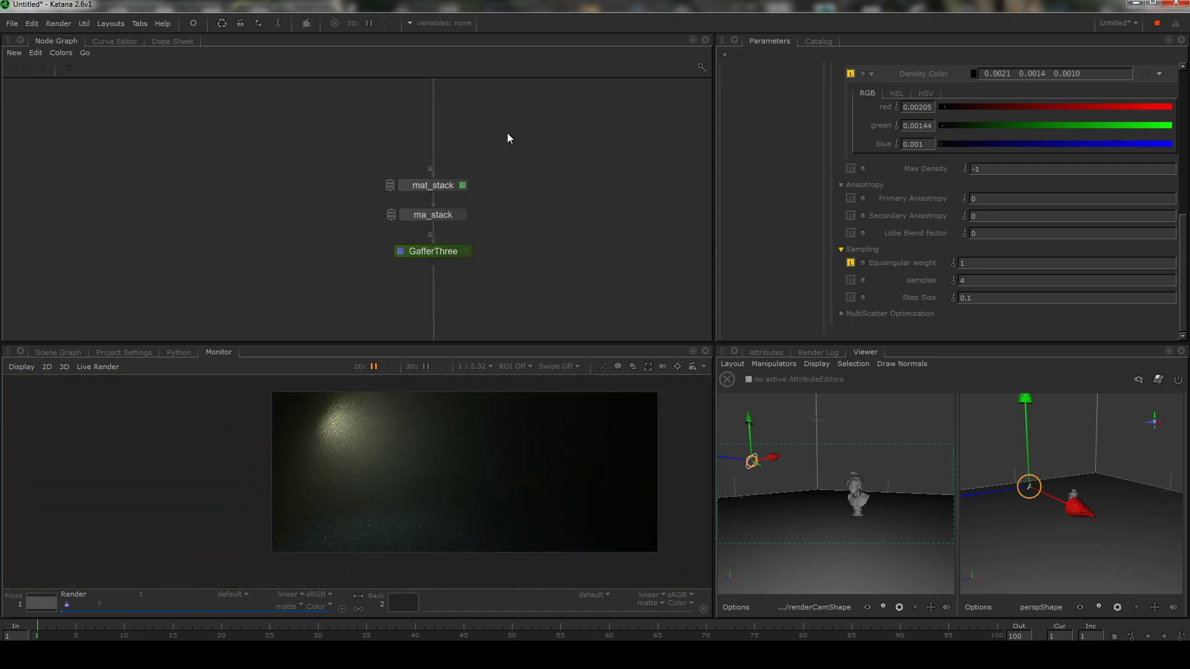
# - Set the PxrPathTracer's maxPathLength to 1 in PrmanGlobalStatements
pyautogui.moveTo(507, 132); pyautogui.dragTo(514, 335, button='middle')
pyautogui.click(499, 218)
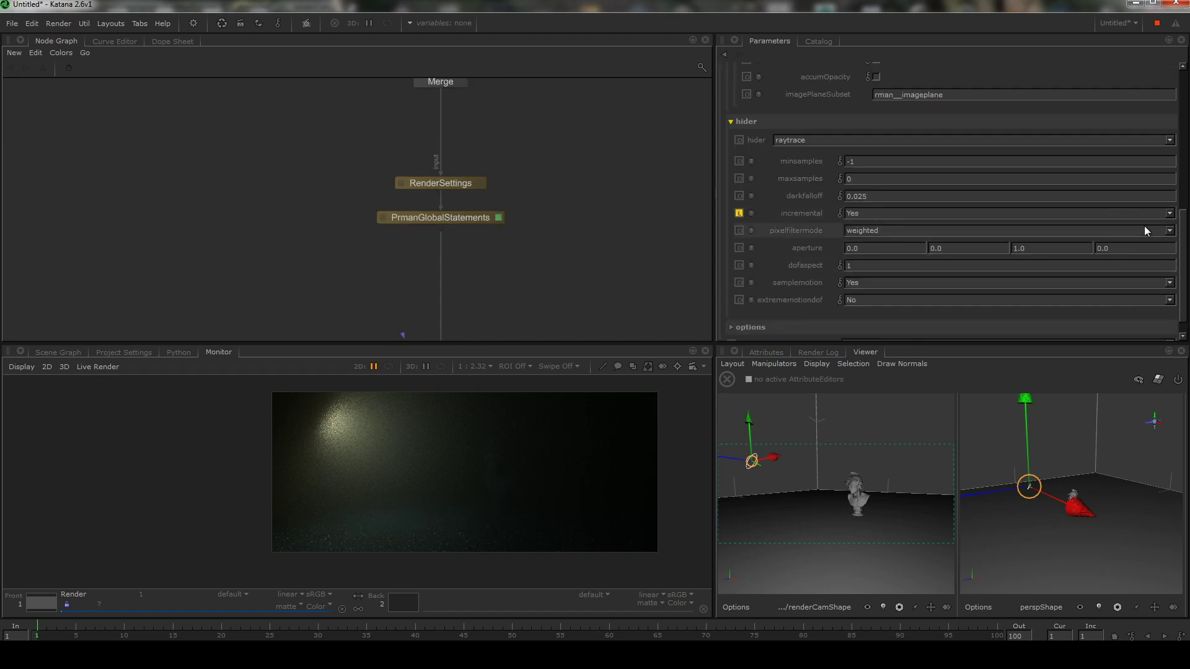
pyautogui.moveTo(1183, 228); pyautogui.dragTo(1187, 99)
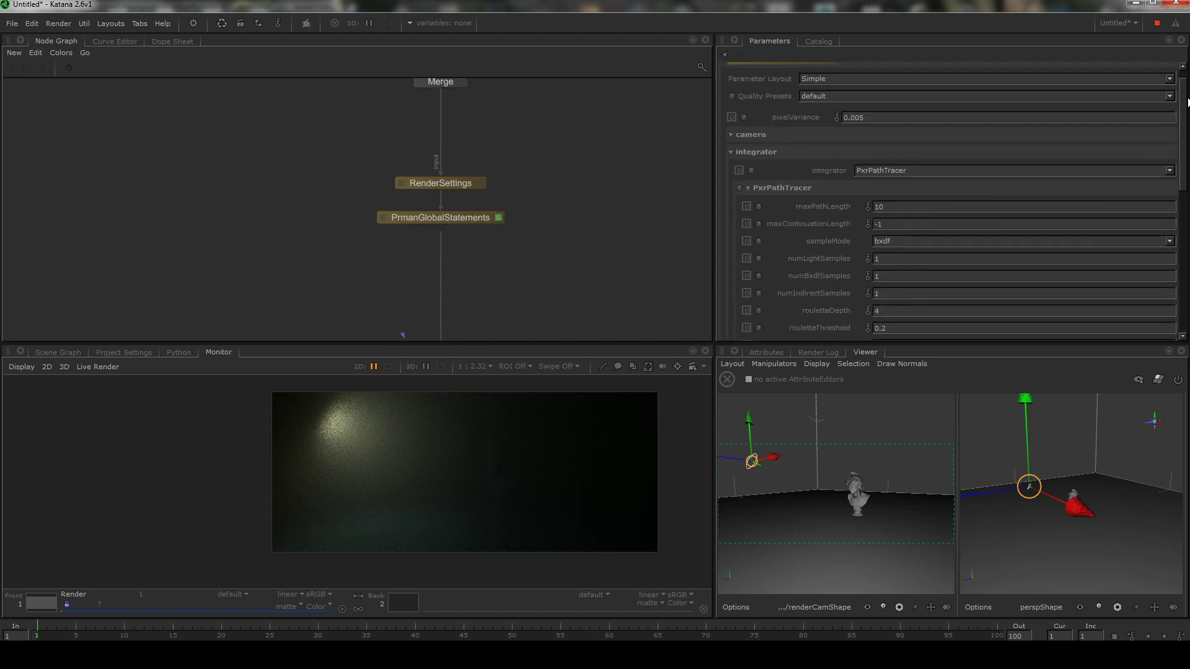
pyautogui.scroll(-3, 1053, 120)
pyautogui.write('1')
pyautogui.press('Return')
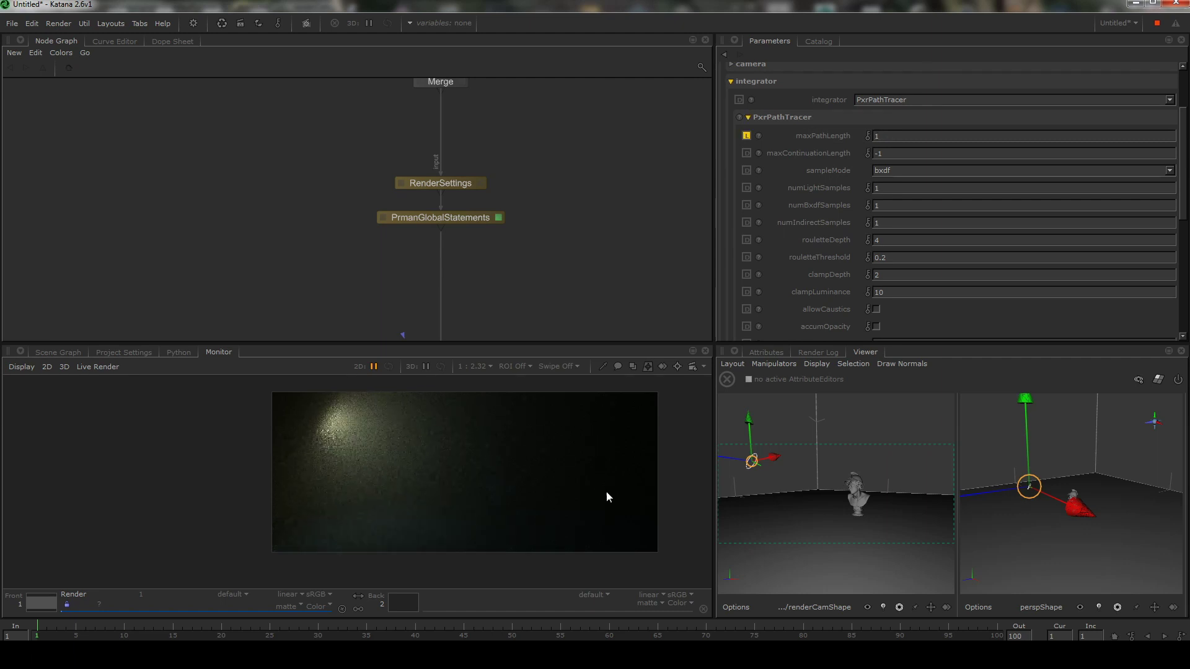
pyautogui.keyDown('alt'); pyautogui.moveTo(458, 418); pyautogui.dragTo(500, 471, button='right'); pyautogui.keyUp('alt')
pyautogui.moveTo(499, 470); pyautogui.dragTo(520, 476, button='middle')
# - Try an Emission Focus of 19 on the PxrDiskLight's material
pyautogui.moveTo(545, 169); pyautogui.dragTo(512, 120, button='middle')
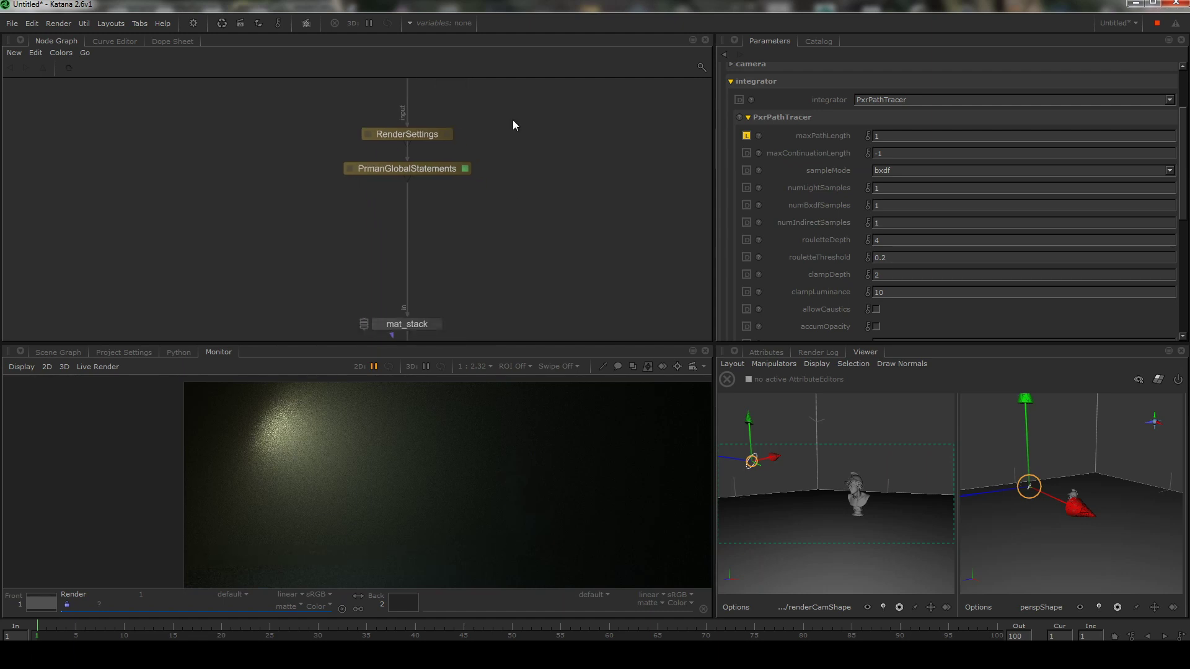
pyautogui.click(724, 55)
pyautogui.click(724, 54)
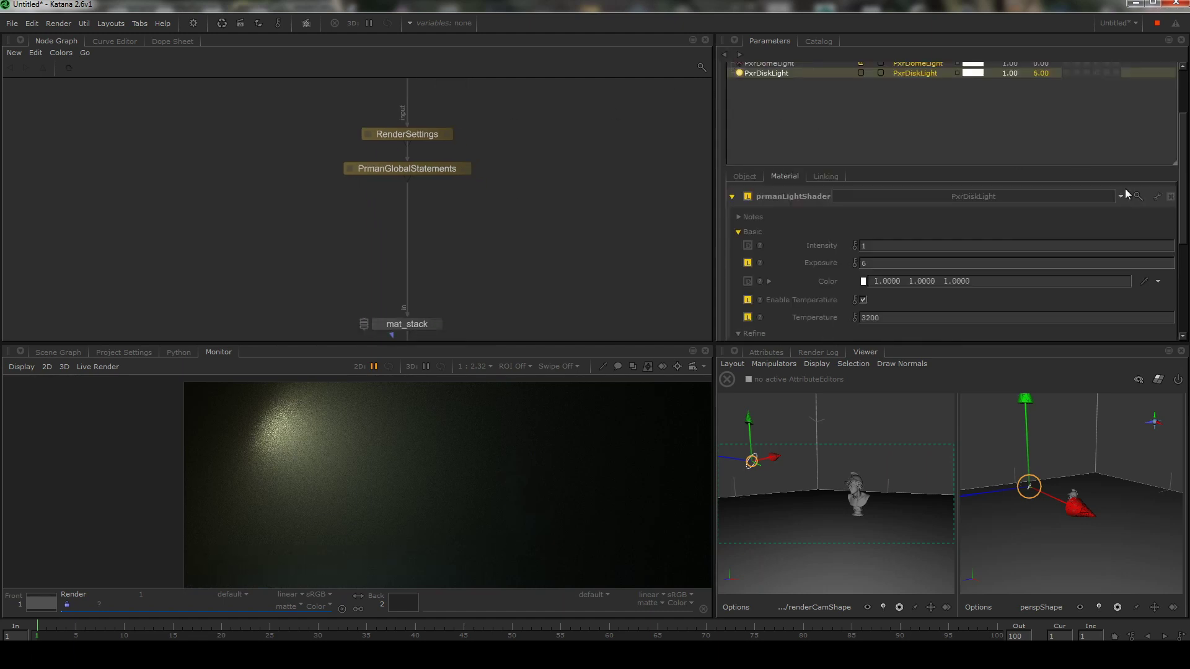
pyautogui.scroll(2, 1182, 181)
pyautogui.scroll(-1, 1162, 153)
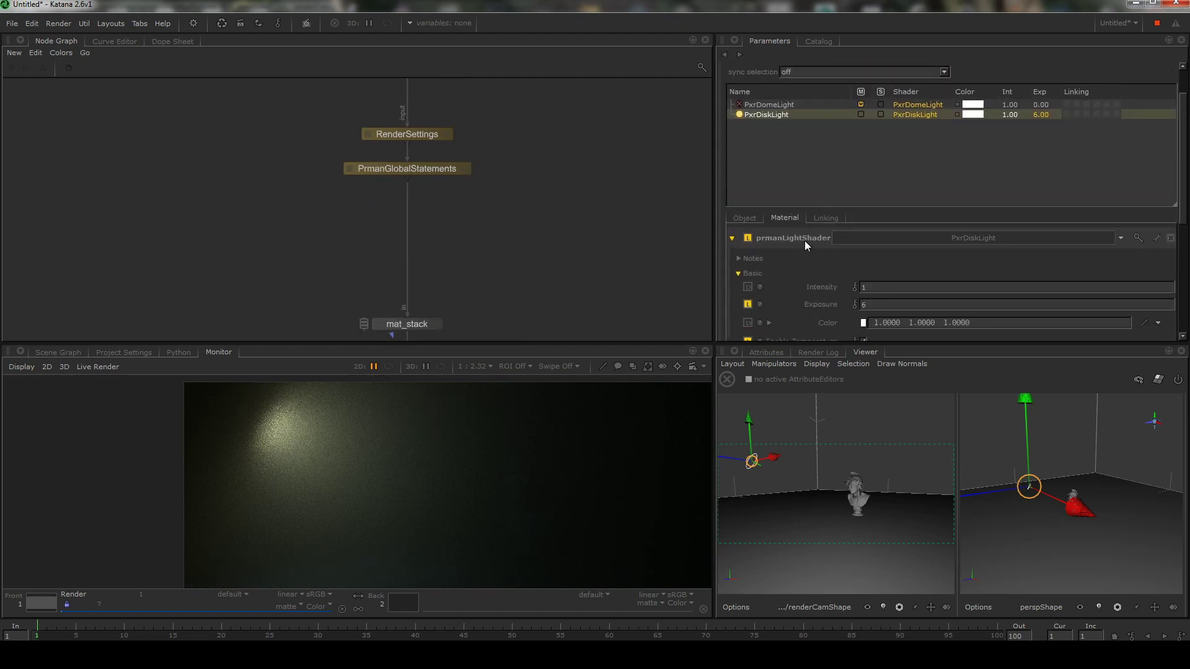
pyautogui.scroll(-5, 1185, 214)
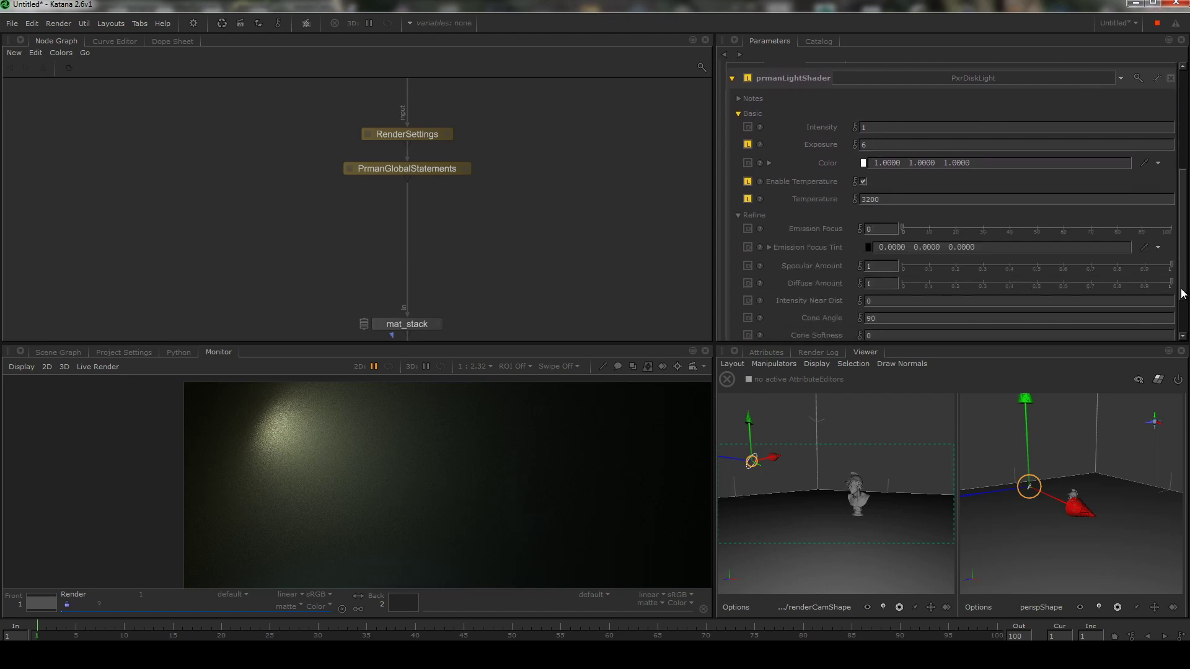
pyautogui.moveTo(956, 171)
pyautogui.mouseDown()
pyautogui.moveTo(975, 171)
pyautogui.moveTo(954, 171)
pyautogui.mouseUp()
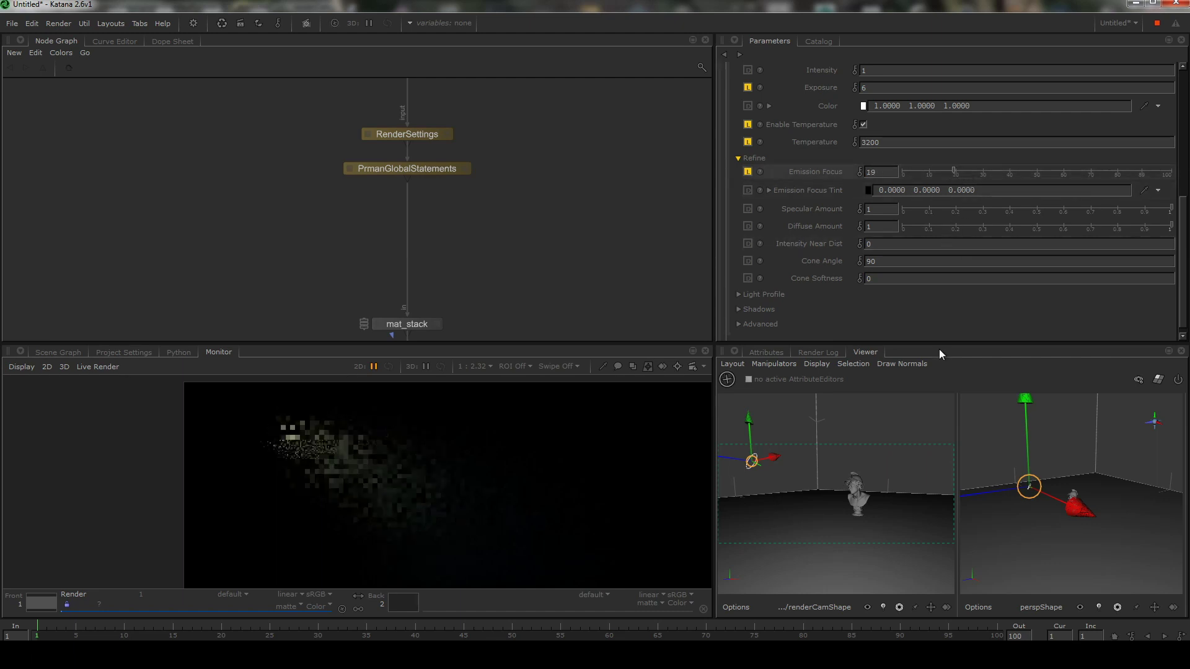
# - Aim the PxrDiskLight at the bust by moving its center of interest to a distance of about 1303 with the manipulators
pyautogui.click(768, 364)
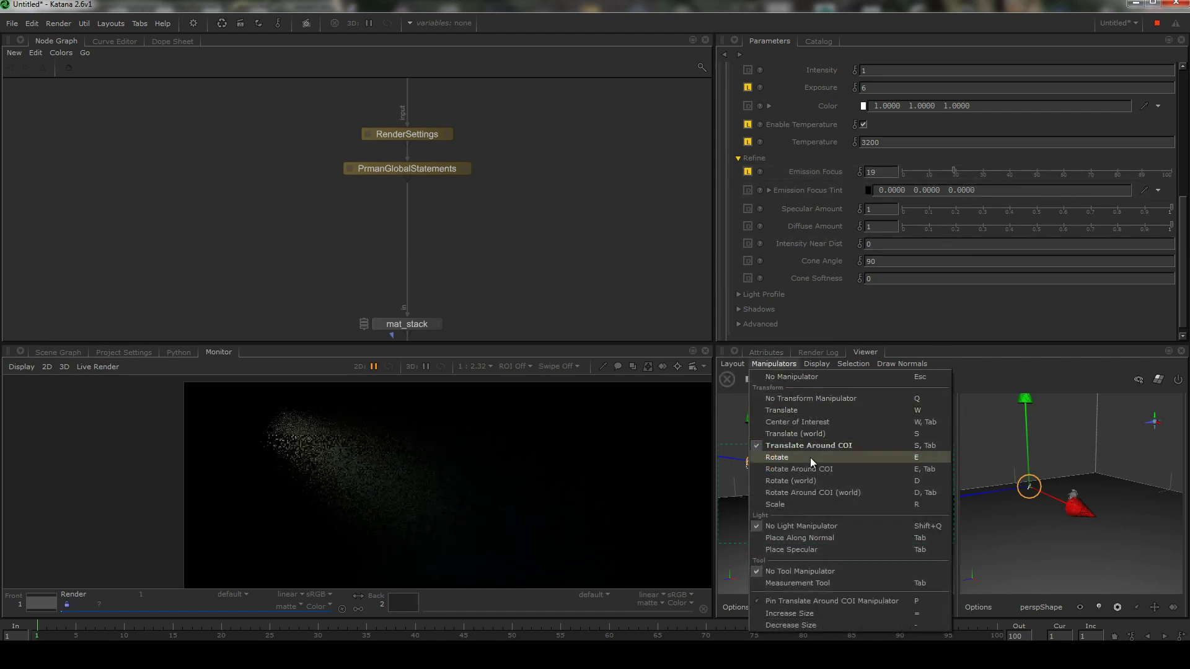
pyautogui.click(809, 422)
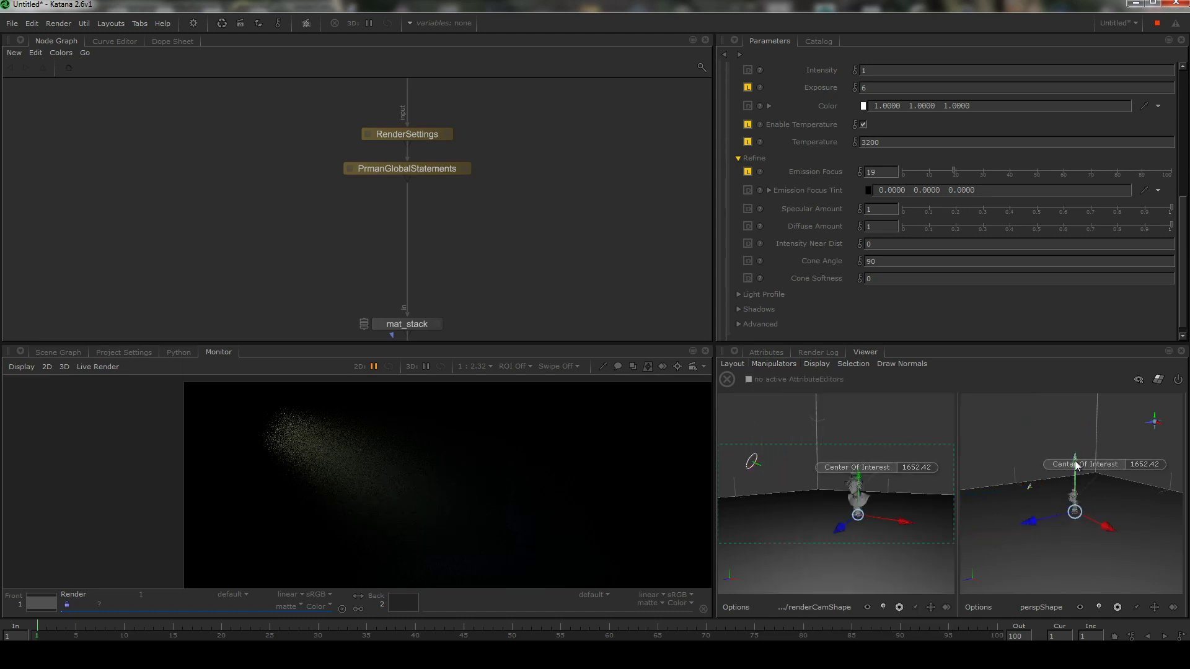
pyautogui.moveTo(1075, 466); pyautogui.dragTo(1075, 454)
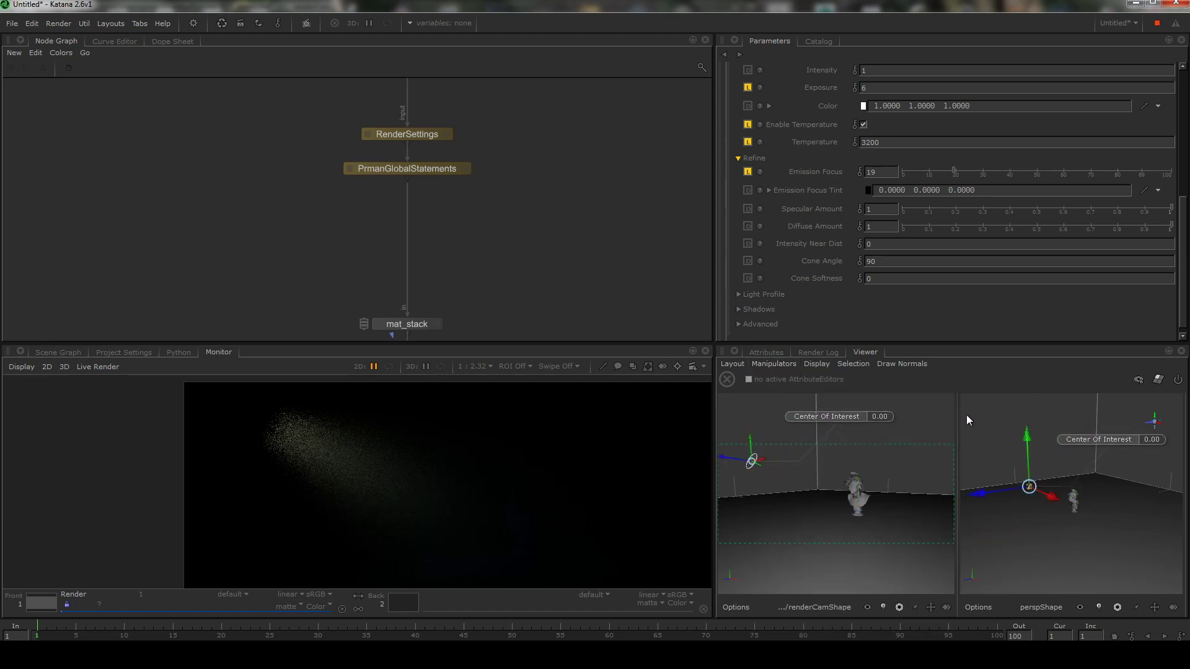
pyautogui.click(772, 364)
pyautogui.click(985, 380)
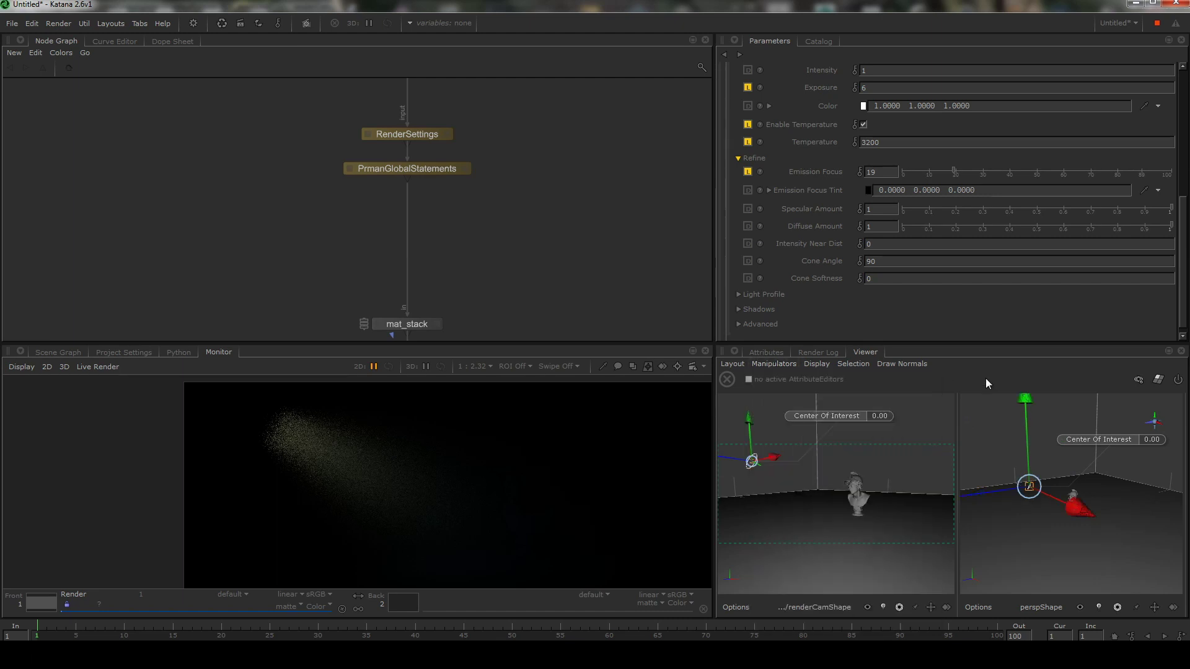
pyautogui.keyDown('alt'); pyautogui.moveTo(993, 476); pyautogui.dragTo(1067, 506); pyautogui.keyUp('alt')
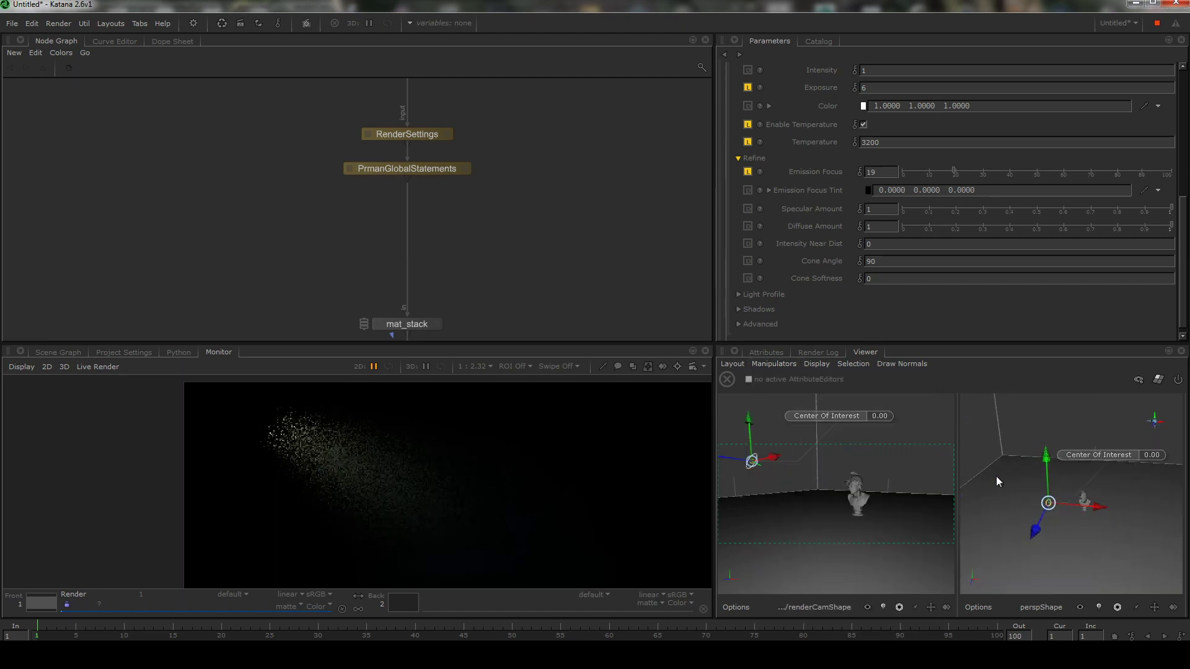
pyautogui.moveTo(752, 461); pyautogui.dragTo(855, 490)
pyautogui.moveTo(1139, 509); pyautogui.dragTo(1136, 508)
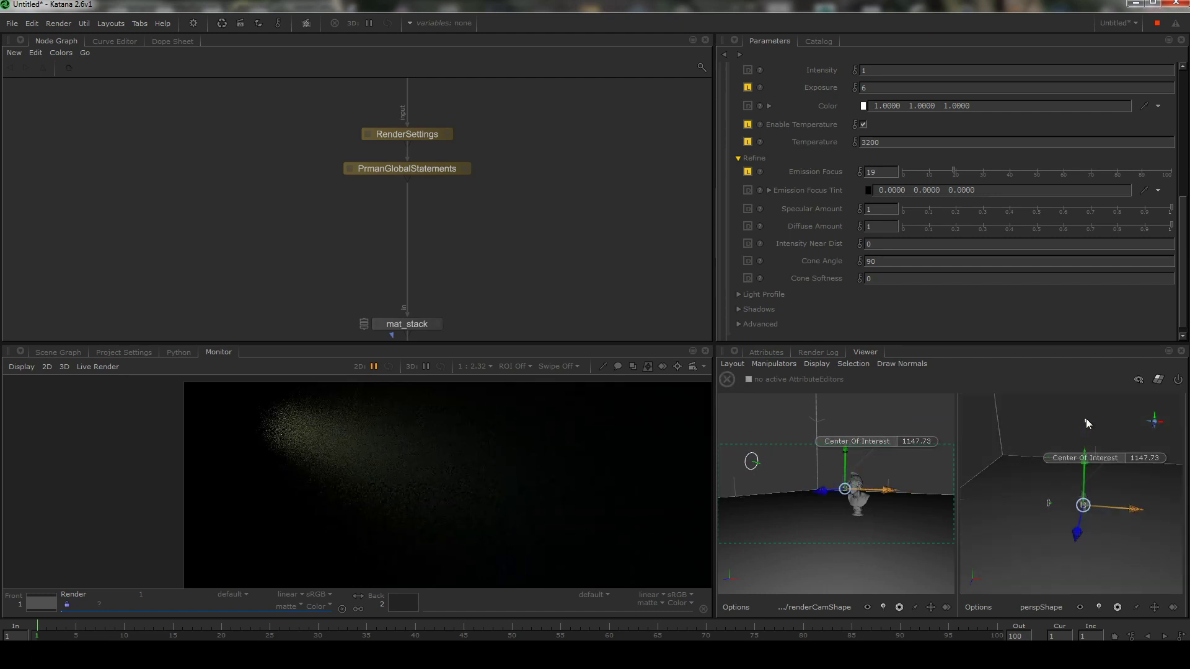
pyautogui.moveTo(1083, 473); pyautogui.dragTo(1083, 466)
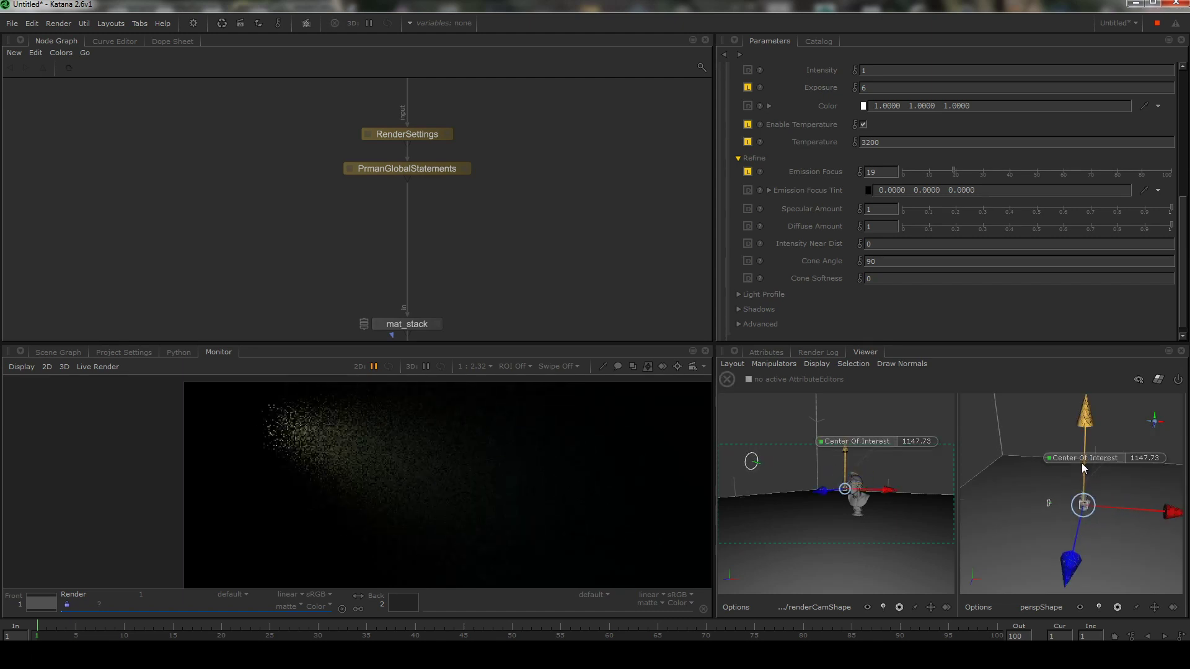
pyautogui.keyDown('alt'); pyautogui.moveTo(1098, 537); pyautogui.dragTo(1080, 509); pyautogui.keyUp('alt')
pyautogui.moveTo(980, 515); pyautogui.dragTo(1017, 563)
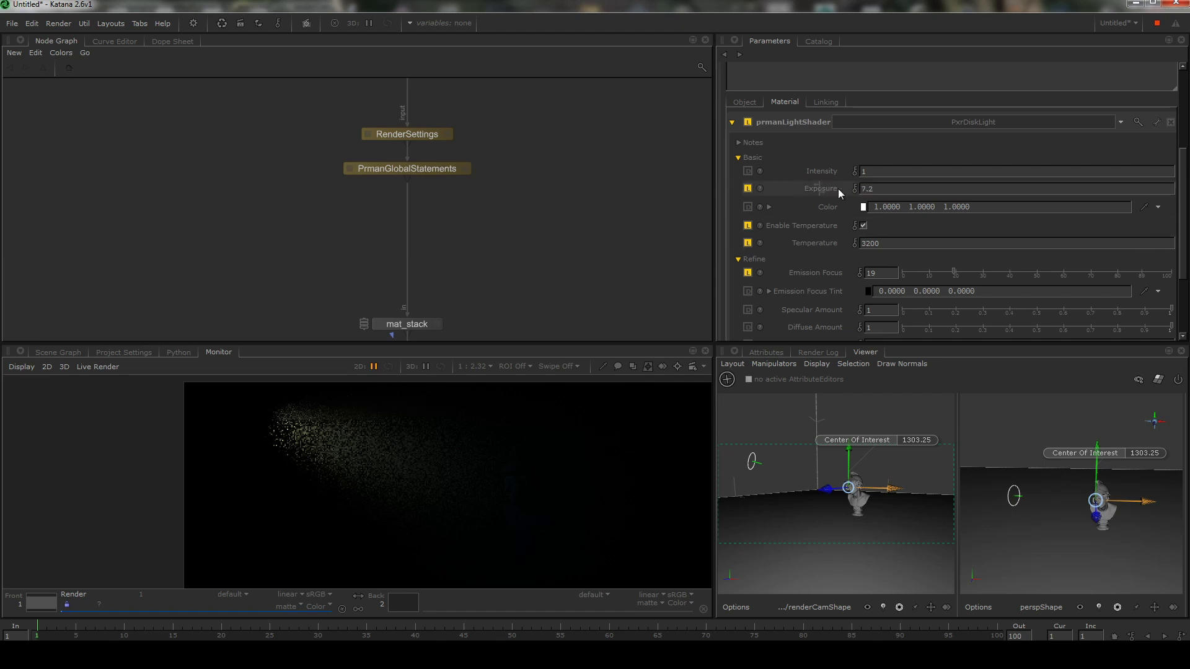
# - Raise the PxrDiskLight's exposure to 9, try an Emission Focus of 9, and reset Emission Focus to its default
pyautogui.moveTo(838, 189); pyautogui.dragTo(808, 191)
pyautogui.moveTo(953, 271); pyautogui.dragTo(926, 271)
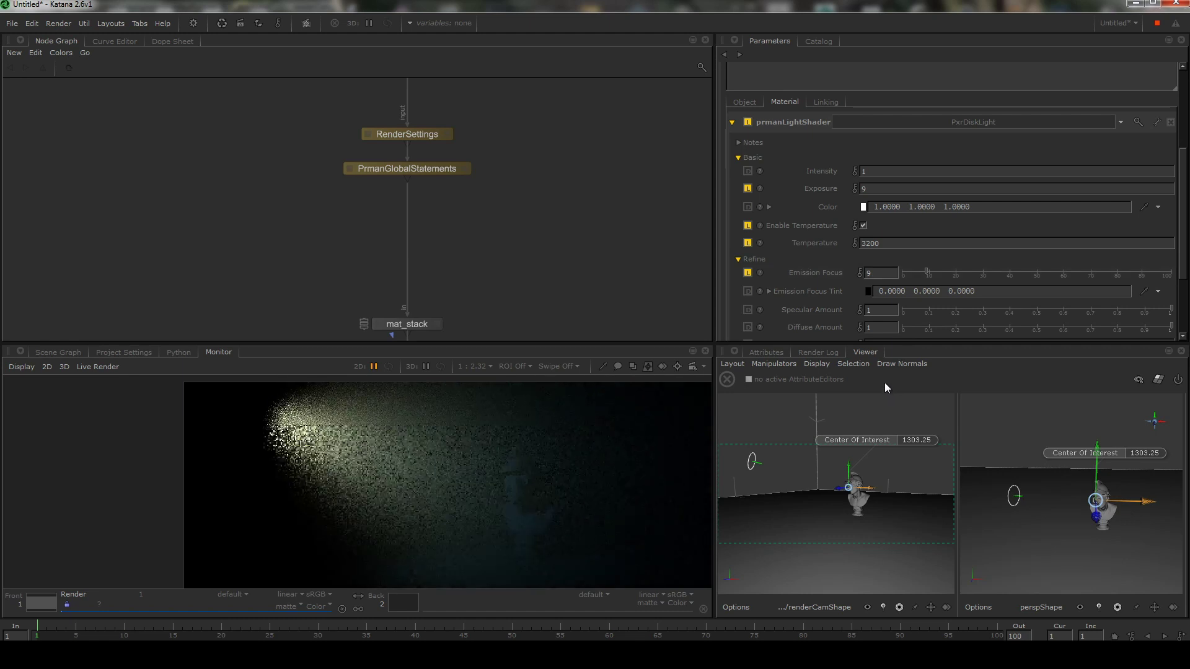
pyautogui.click(748, 272)
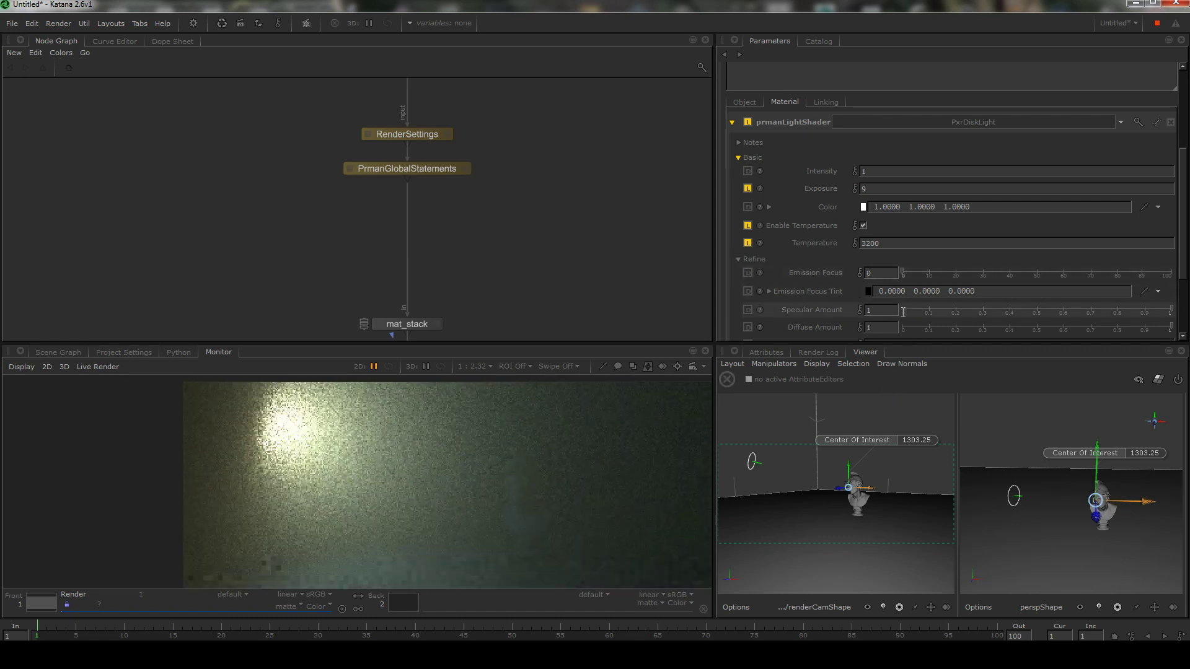
pyautogui.scroll(-5, 903, 313)
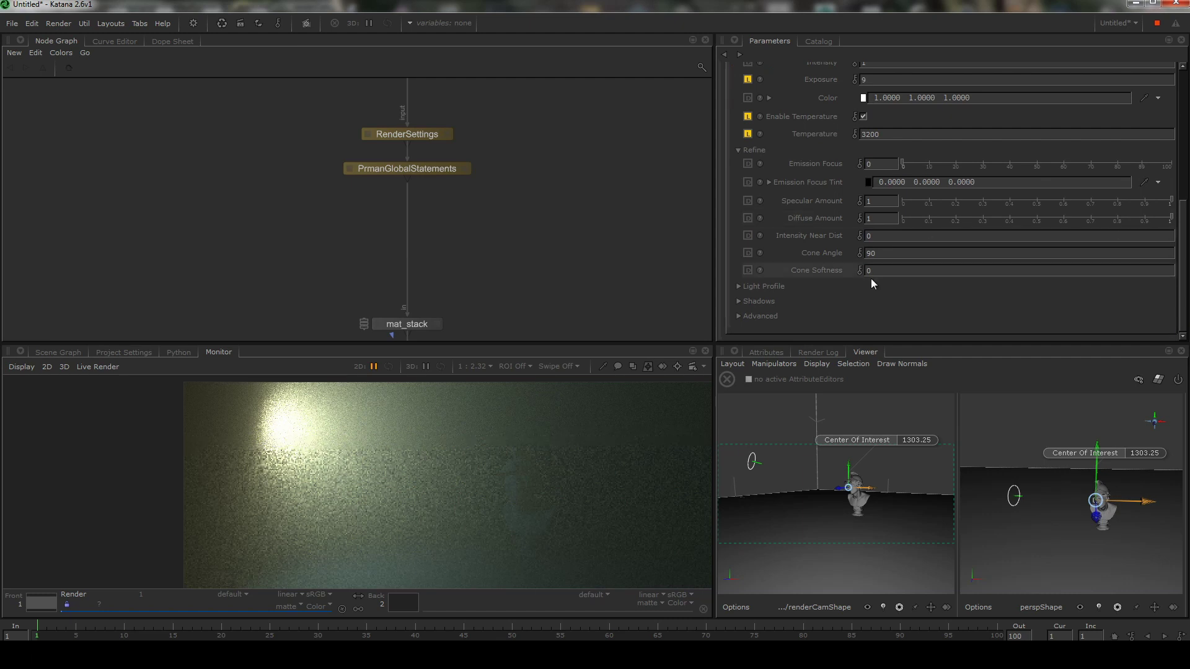
# - Try Cone Angles of 45.7 and 10 on the PxrDiskLight's material
pyautogui.moveTo(834, 254); pyautogui.dragTo(545, 251)
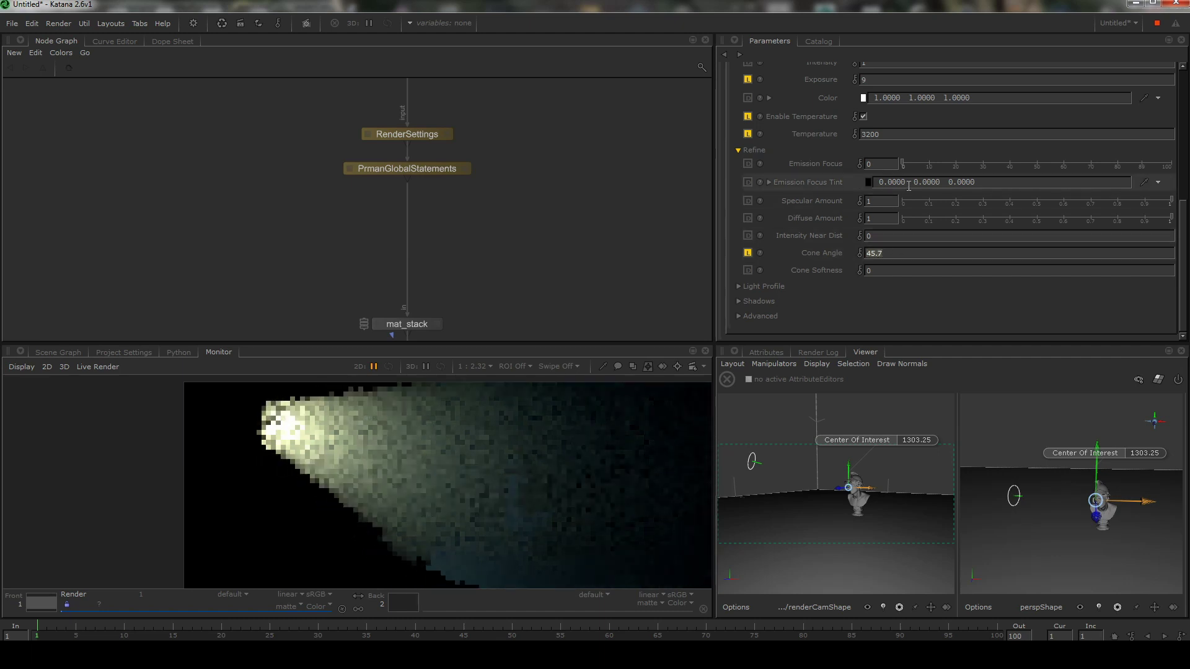
pyautogui.doubleClick(880, 253)
pyautogui.write('10')
pyautogui.press('Return')
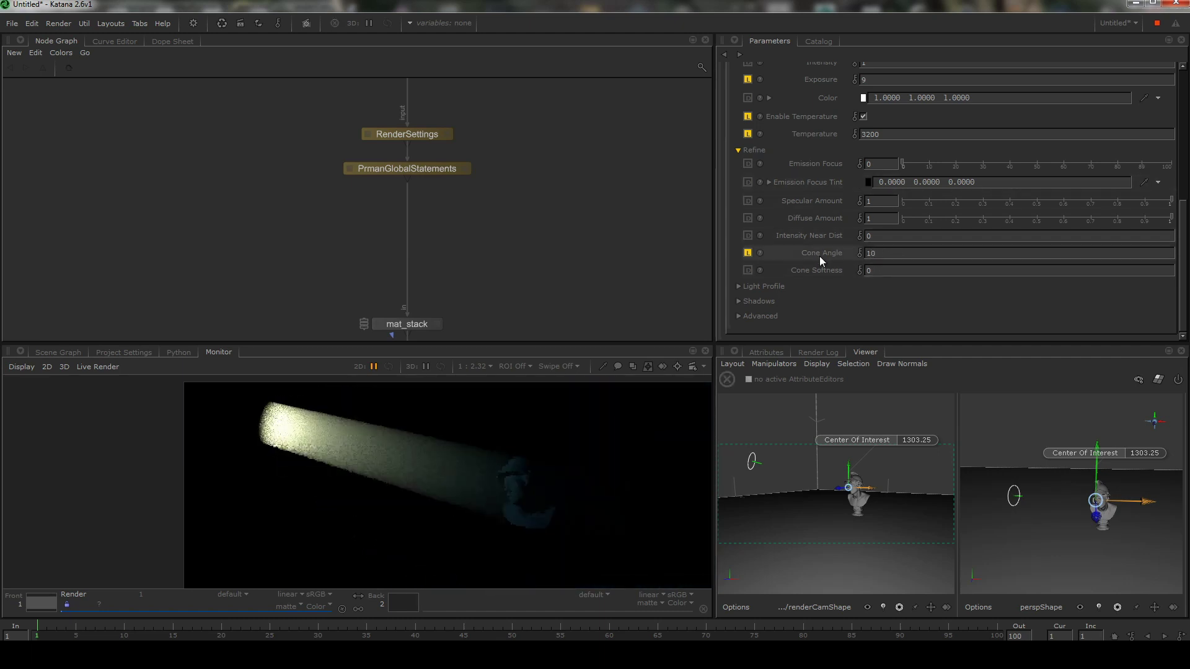
# - Set the PxrDiskLight's Cone Angle to 29.7 and its Cone Softness to 1, and inspect the rendered beam
pyautogui.moveTo(820, 255); pyautogui.dragTo(964, 261)
pyautogui.doubleClick(882, 270)
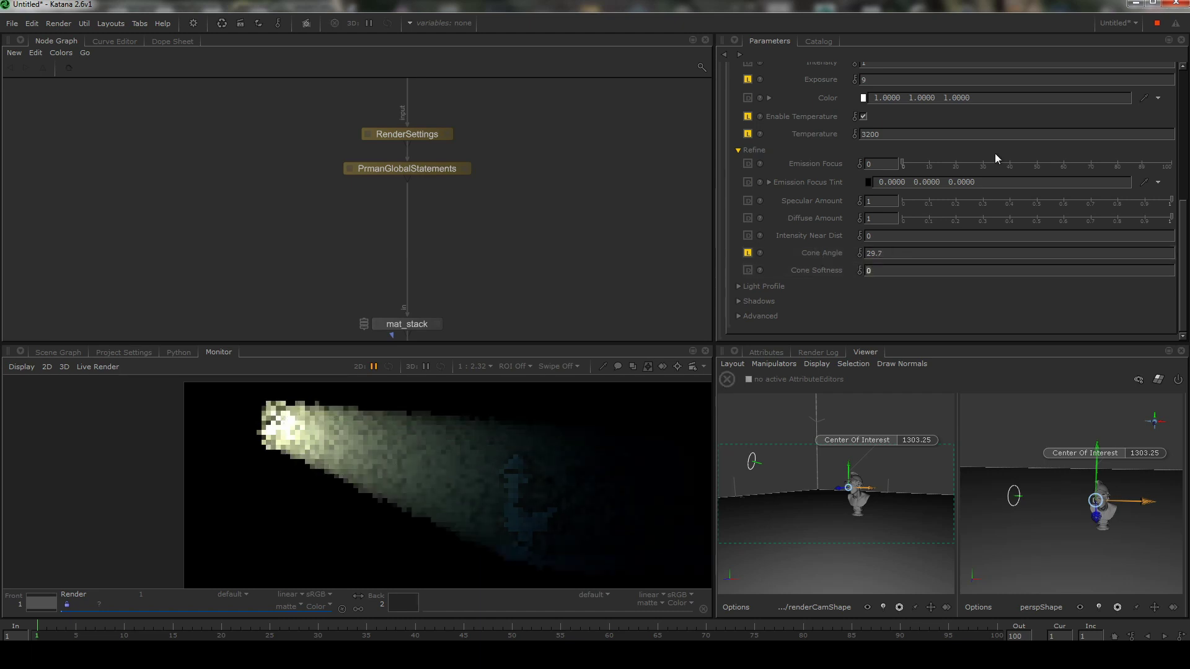
pyautogui.write('1')
pyautogui.press('Return')
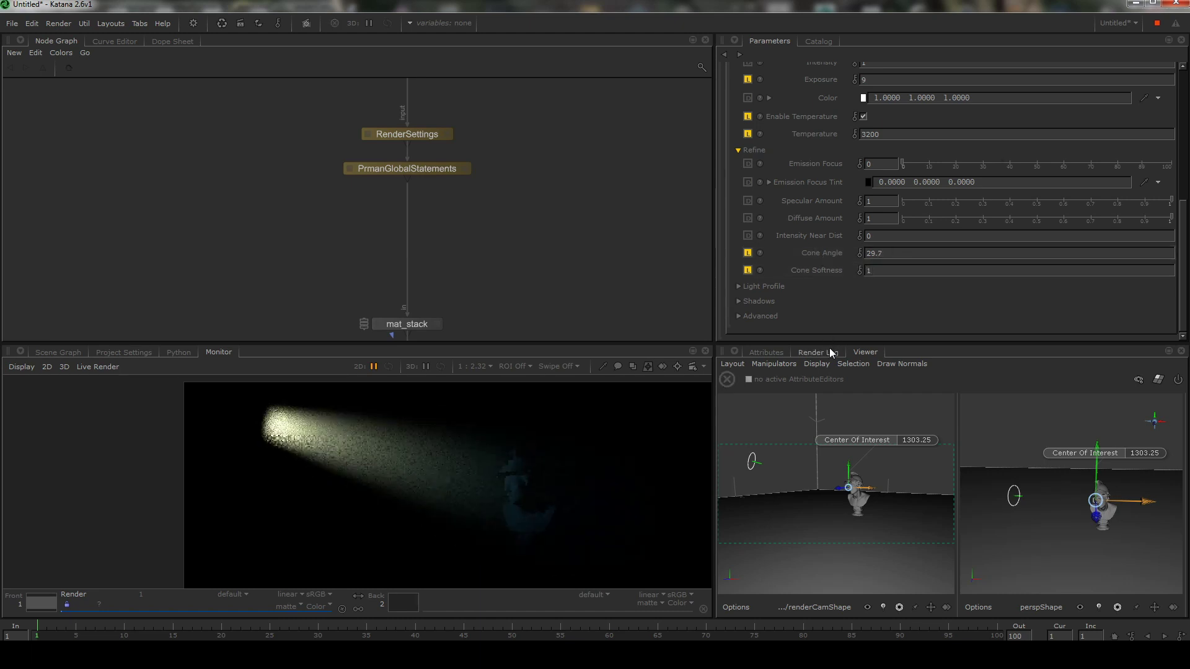
pyautogui.scroll(3, 514, 480)
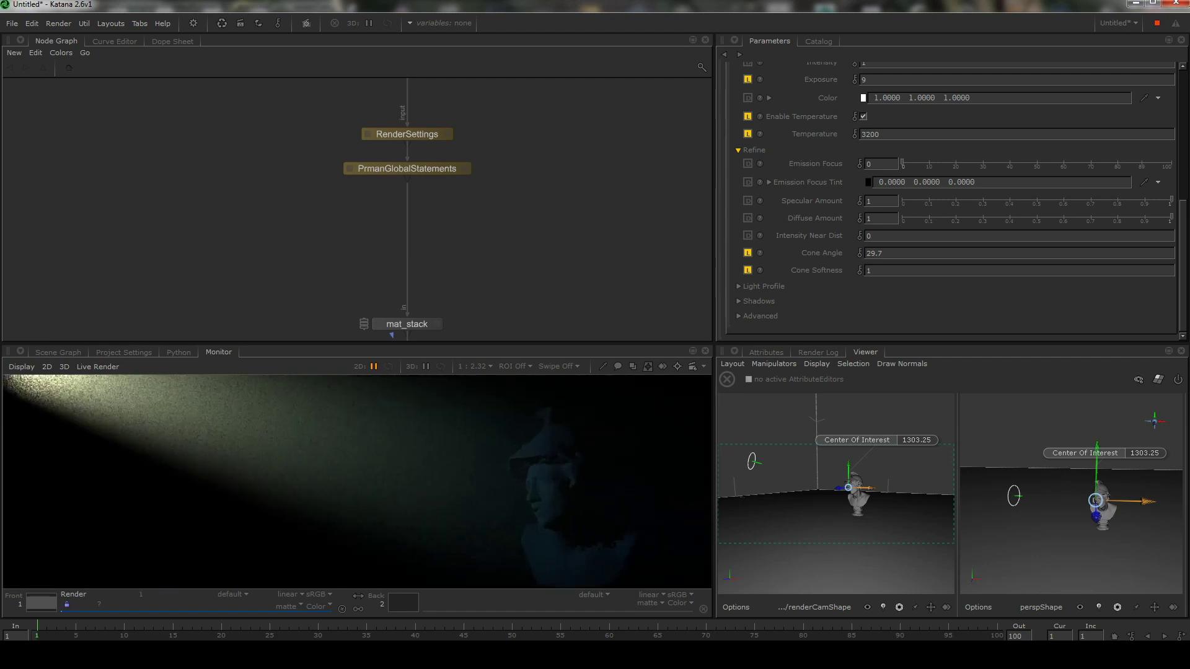
pyautogui.scroll(-3, 534, 471)
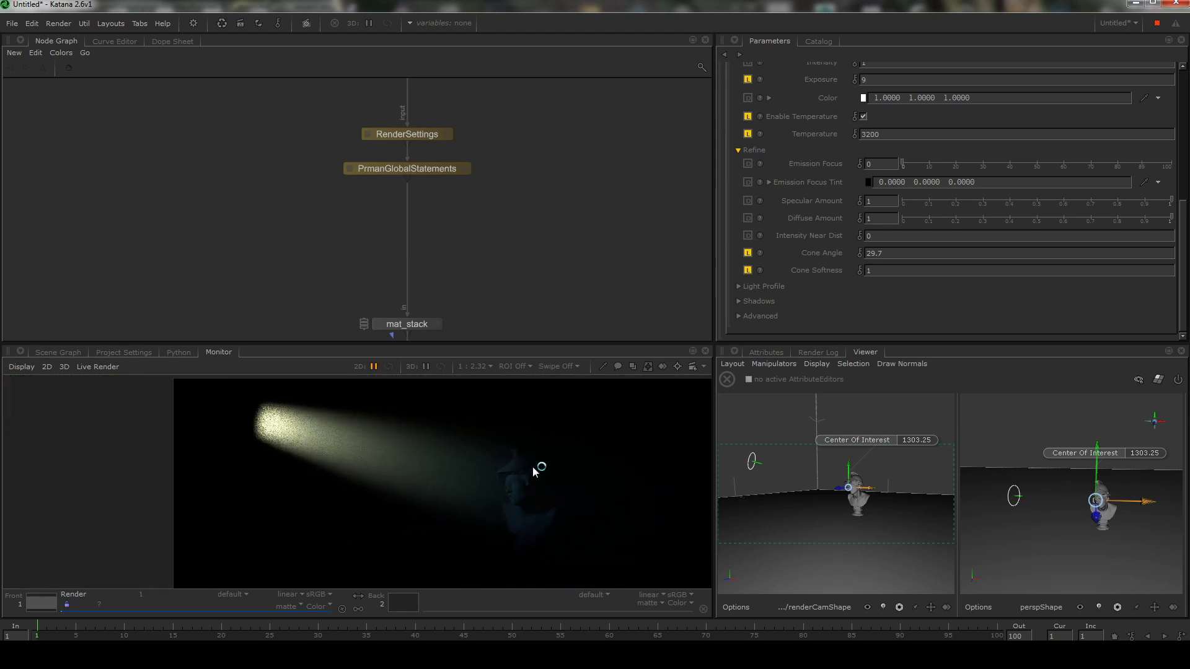
# - Move the PxrDiskLight slightly farther from the bust with the Translate Around COI manipulator, keeping it aimed at the bust
pyautogui.click(773, 364)
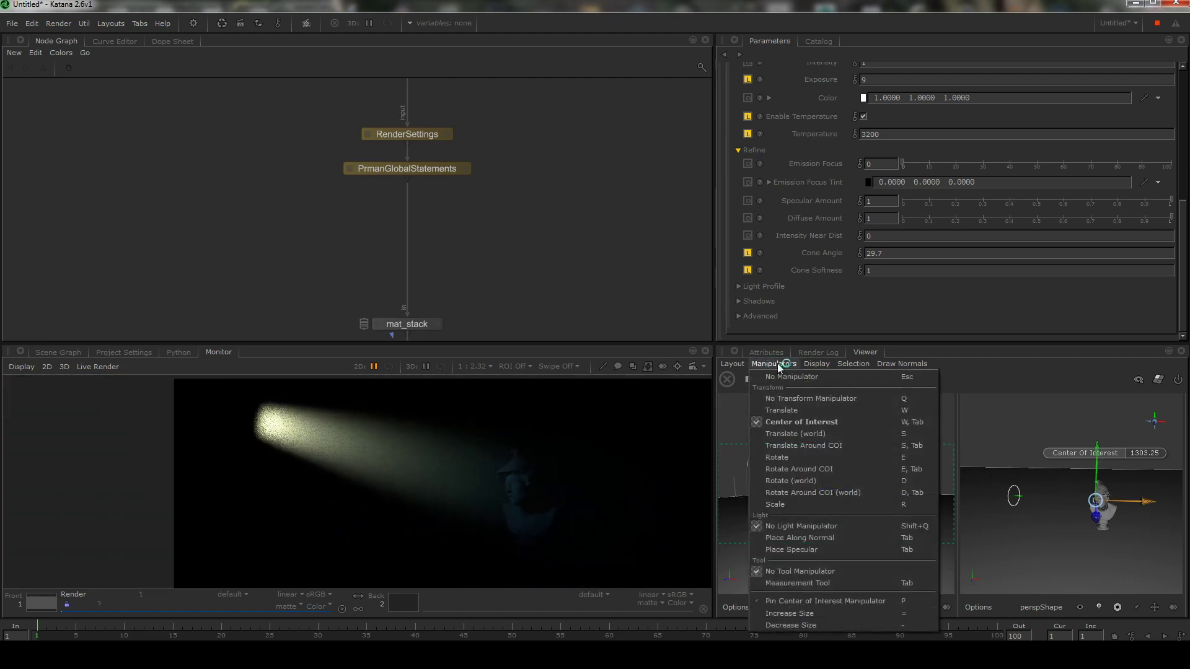
pyautogui.click(834, 445)
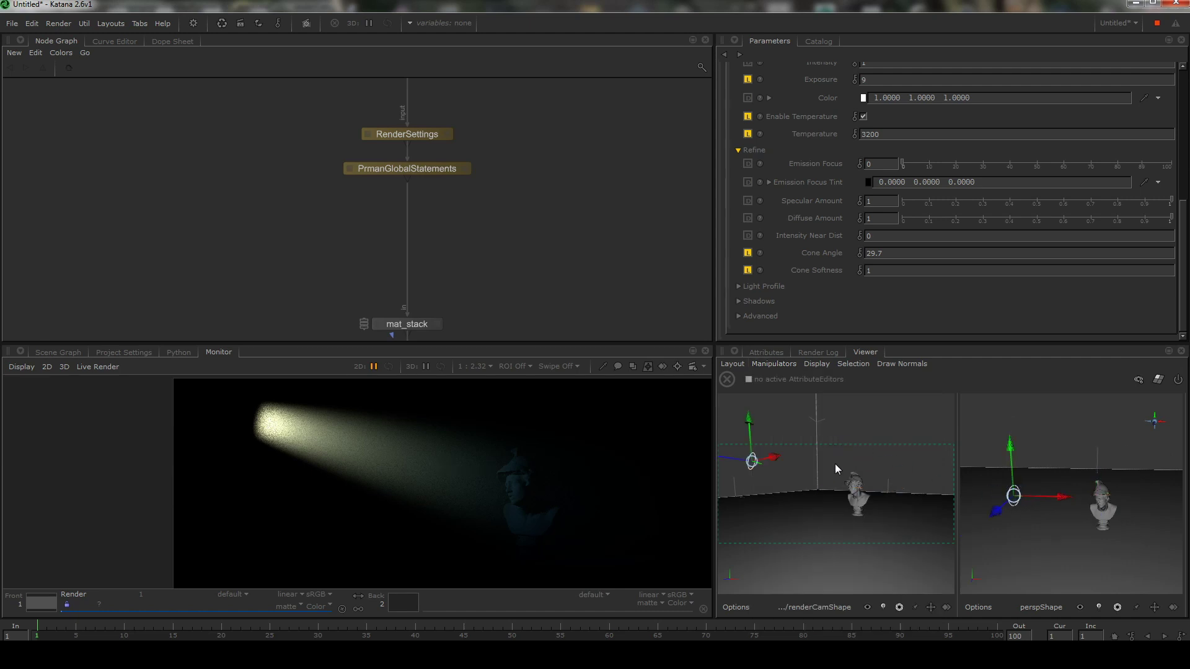
pyautogui.moveTo(753, 466); pyautogui.dragTo(701, 445)
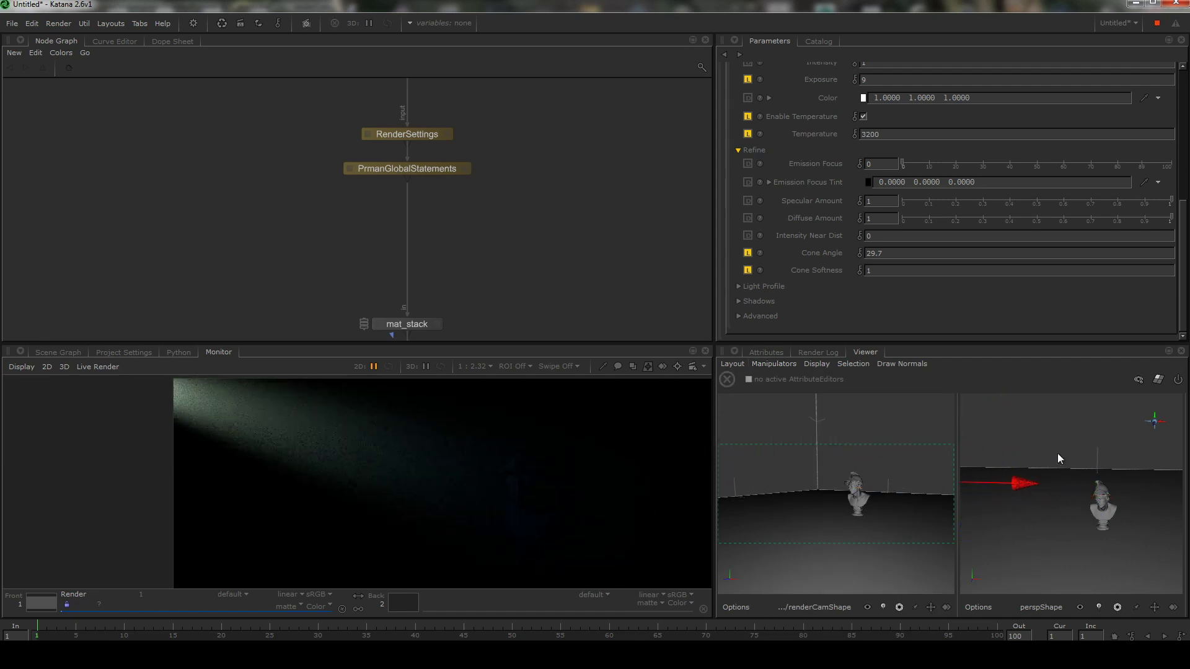
pyautogui.keyDown('alt'); pyautogui.moveTo(1058, 453); pyautogui.dragTo(1025, 437, button='right'); pyautogui.keyUp('alt')
pyautogui.keyDown('alt'); pyautogui.moveTo(1024, 437); pyautogui.dragTo(1029, 450); pyautogui.keyUp('alt')
pyautogui.moveTo(972, 484); pyautogui.dragTo(1011, 504)
pyautogui.press('+')
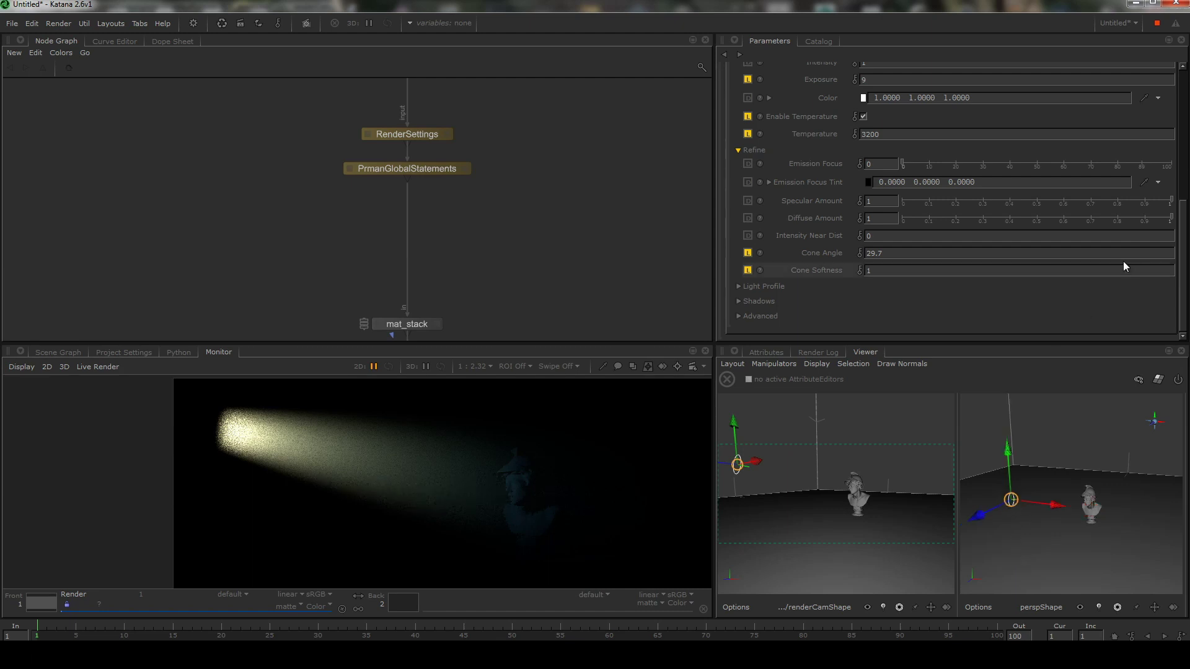
# - Set the PxrDiskLight's transform scale to 100 on all axes
pyautogui.scroll(2, 1182, 222)
pyautogui.moveTo(1182, 221); pyautogui.dragTo(1182, 222)
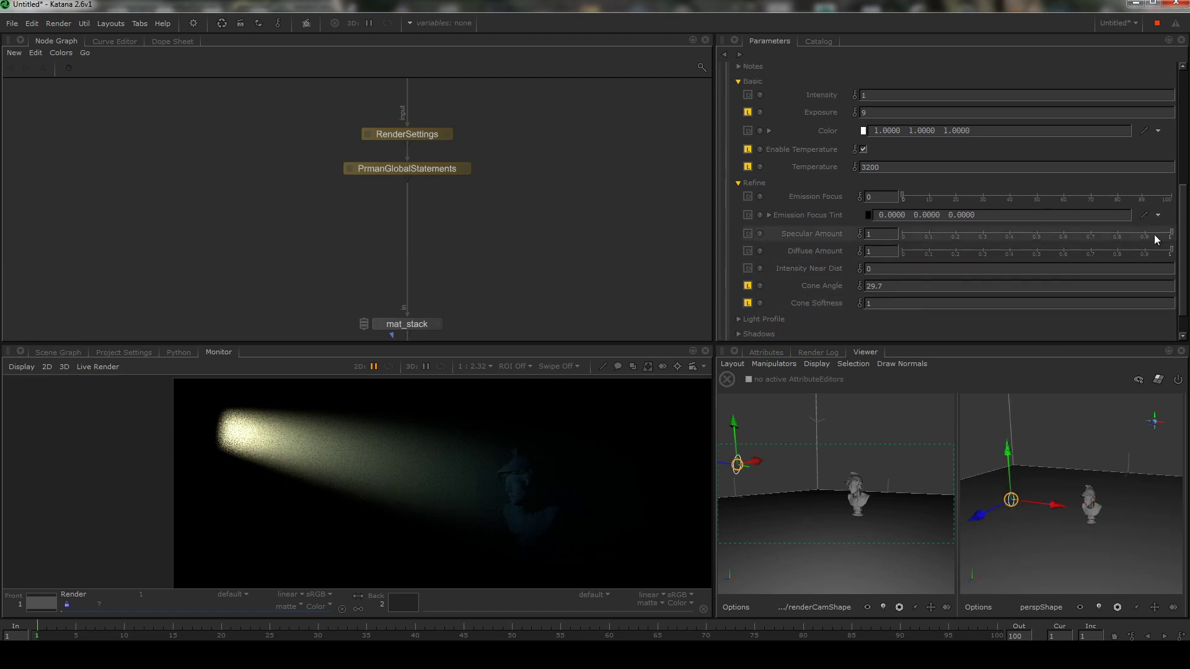
pyautogui.scroll(3, 909, 180)
pyautogui.click(744, 142)
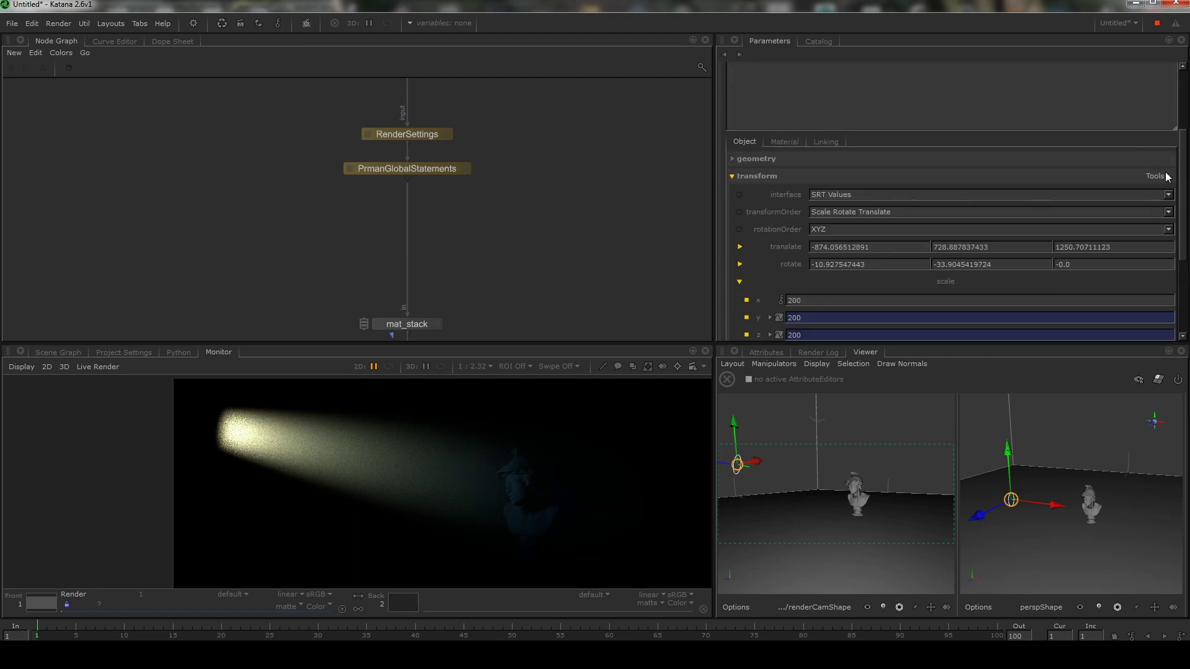
pyautogui.scroll(-1, 1184, 174)
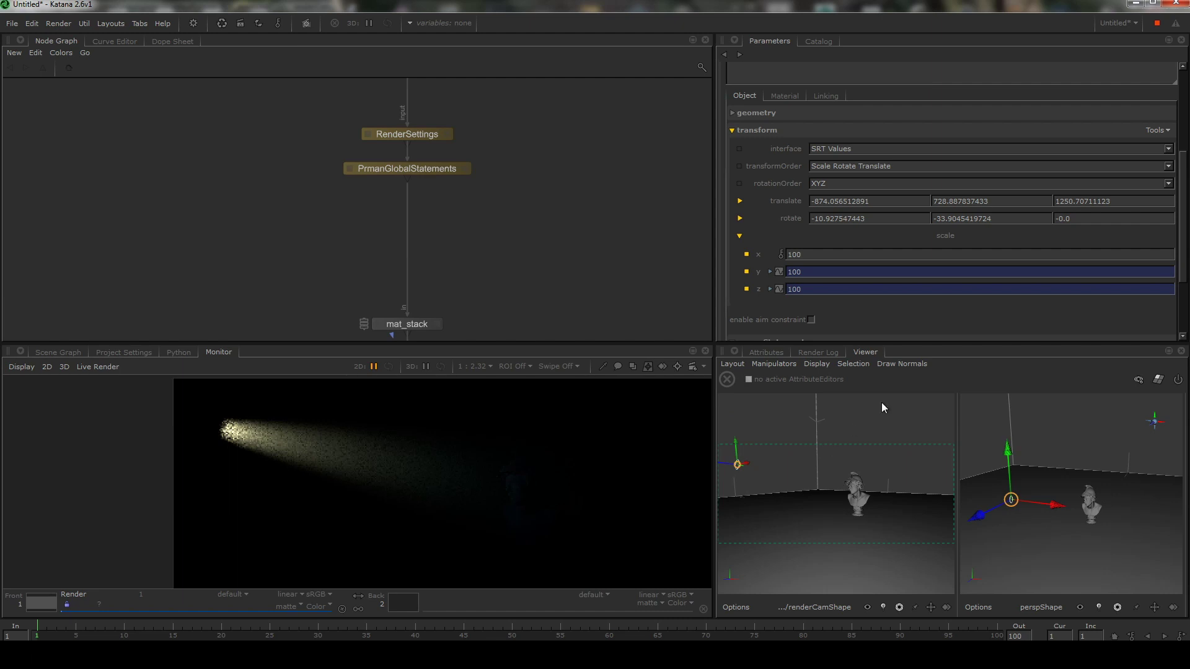
pyautogui.press('Return')
# - Widen the PxrDiskLight's Cone Angle to 43.9 in its material settings
pyautogui.moveTo(1181, 246); pyautogui.dragTo(1182, 212)
pyautogui.click(785, 168)
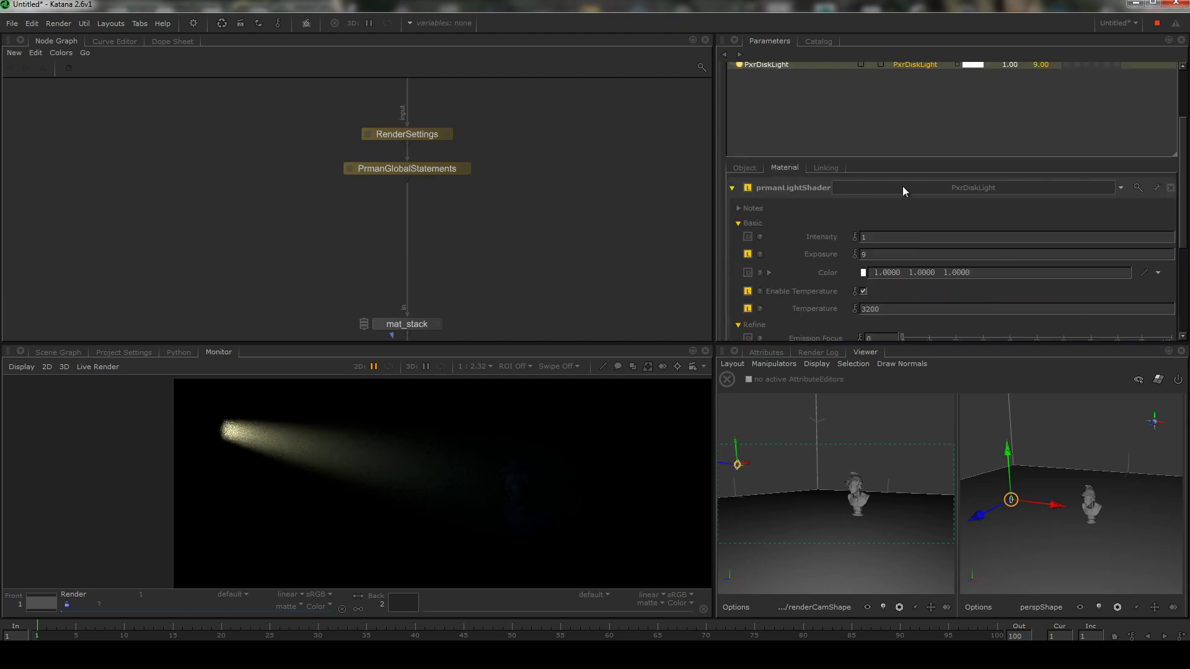
pyautogui.scroll(-3, 1182, 266)
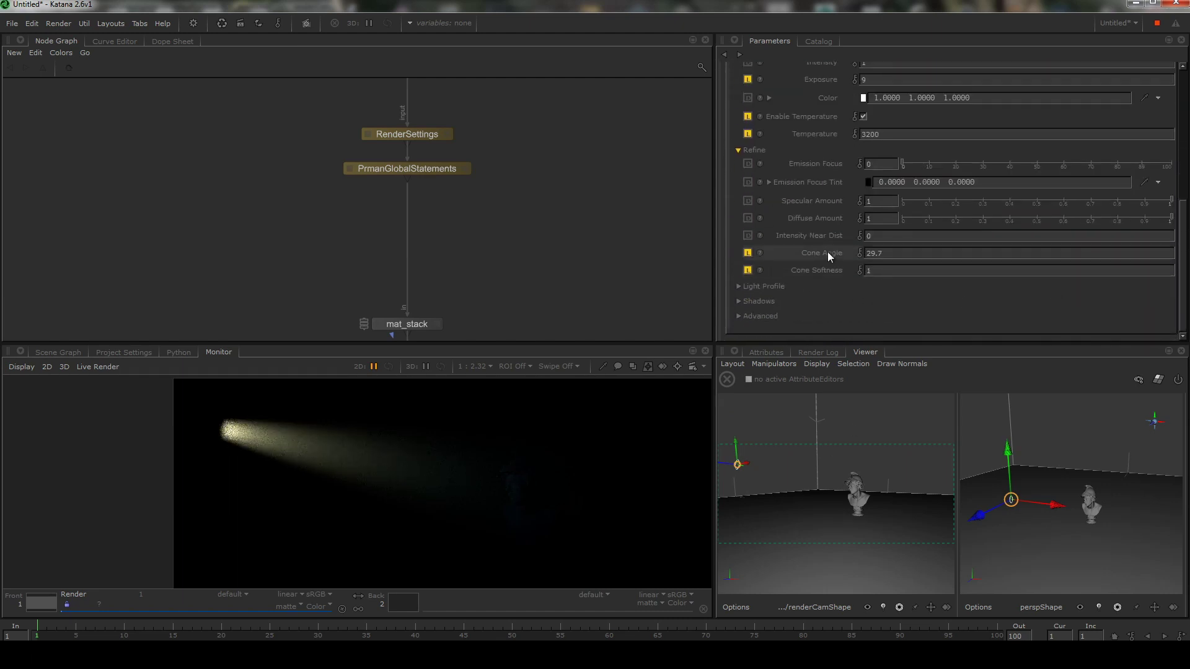
pyautogui.moveTo(845, 251)
pyautogui.mouseDown()
pyautogui.moveTo(858, 251)
pyautogui.moveTo(824, 249)
pyautogui.moveTo(861, 253)
pyautogui.mouseUp()
# - Try Temperatures of 5200, 8000 and 1200 on the PxrDiskLight, and restore it to 3200
pyautogui.scroll(2, 1049, 192)
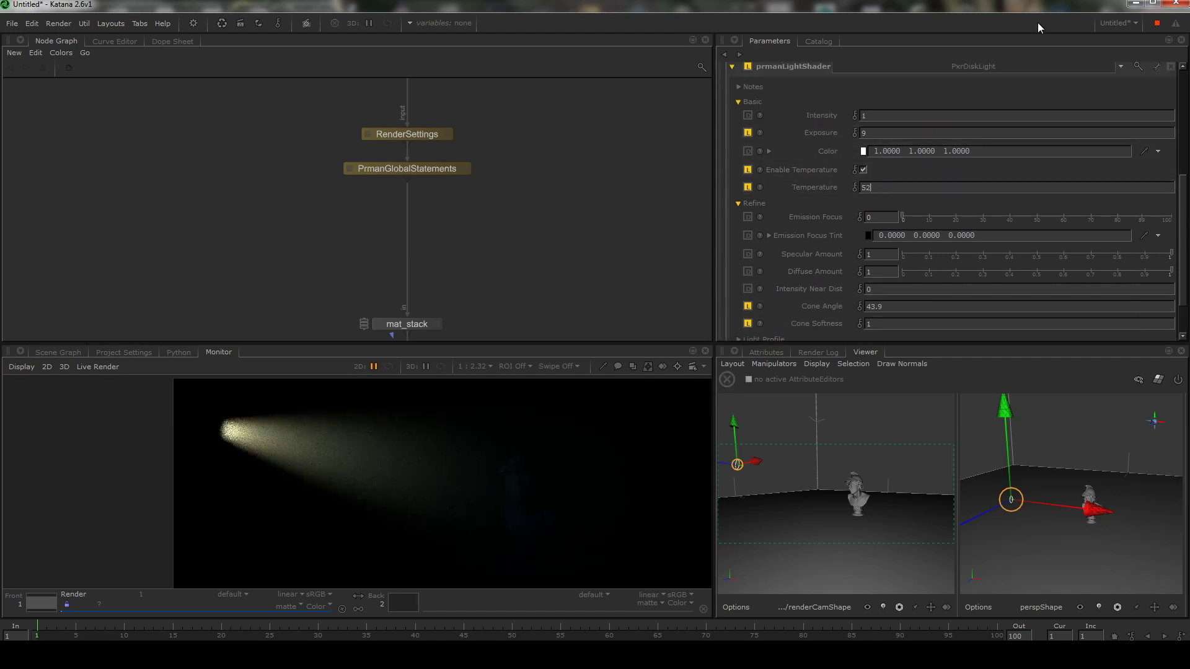
pyautogui.write('0')
pyautogui.press('Return')
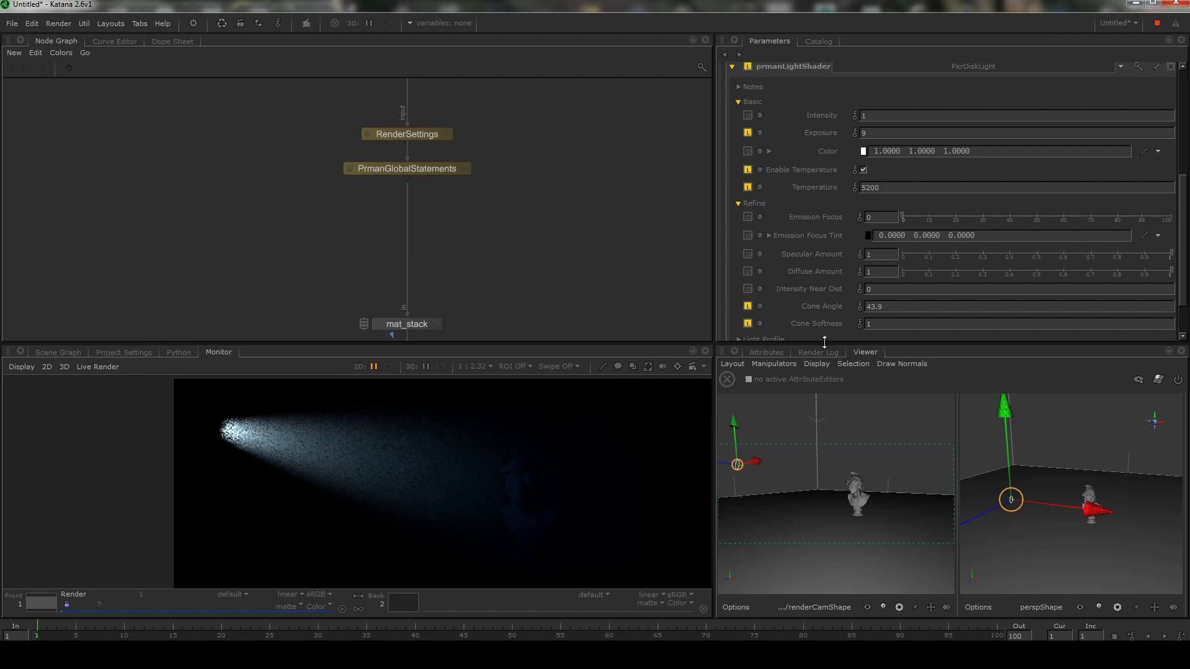
pyautogui.doubleClick(871, 187)
pyautogui.write('8000')
pyautogui.press('Return')
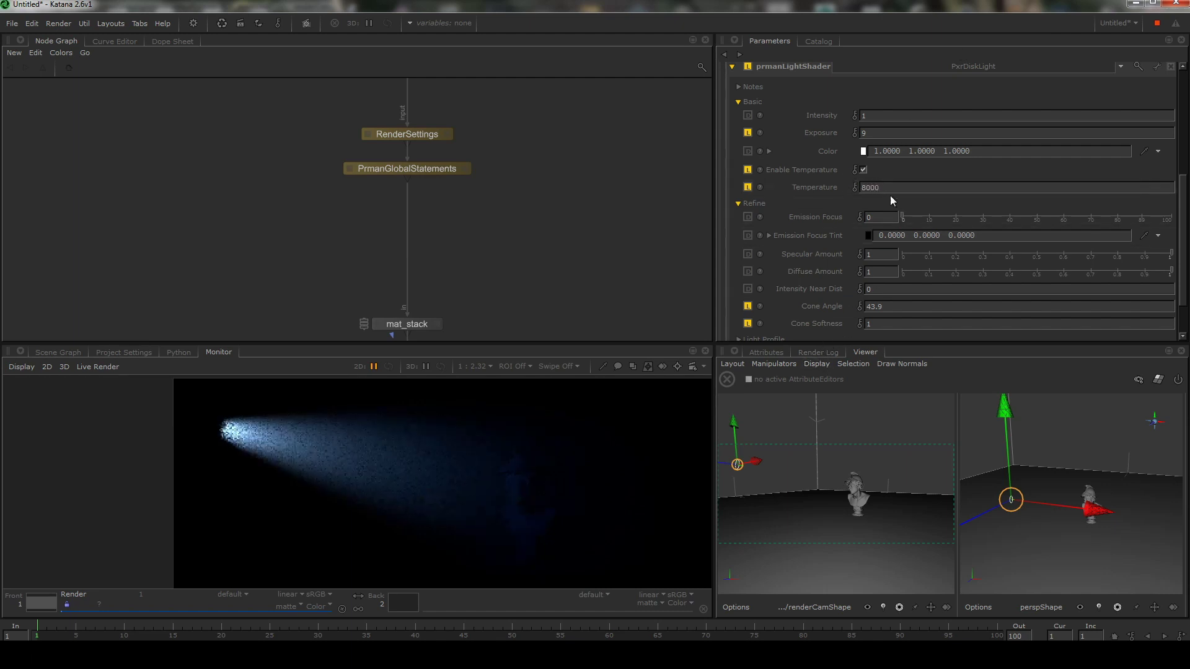
pyautogui.write('1200')
pyautogui.press('Return')
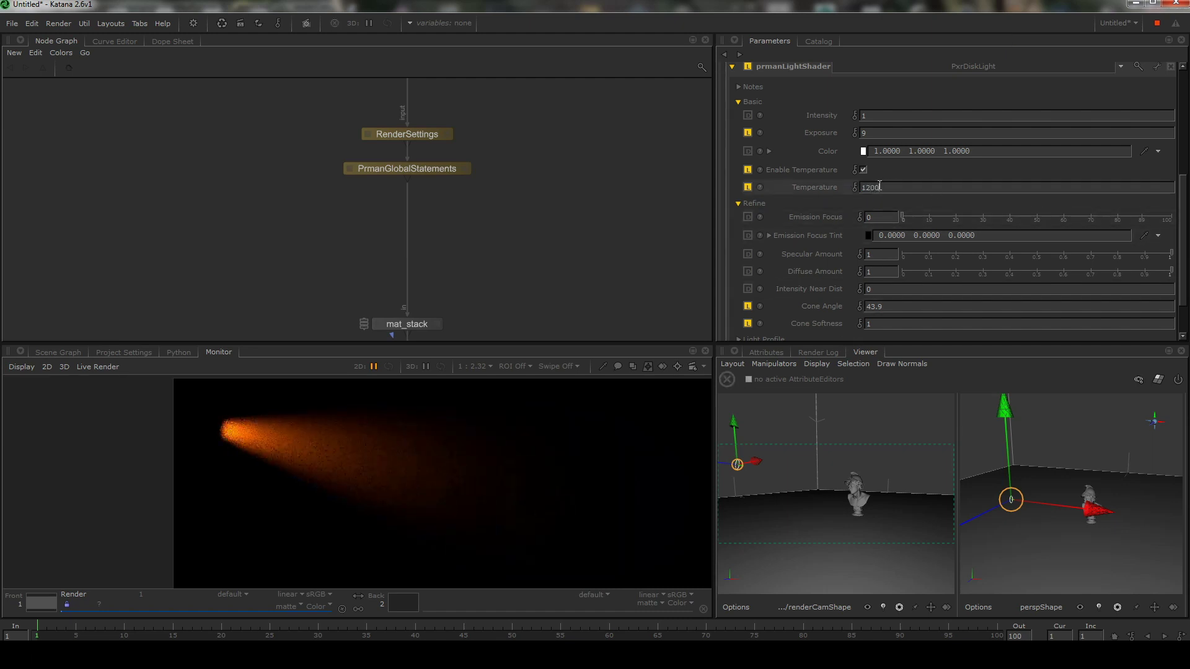
pyautogui.write('3200')
pyautogui.press('Return')
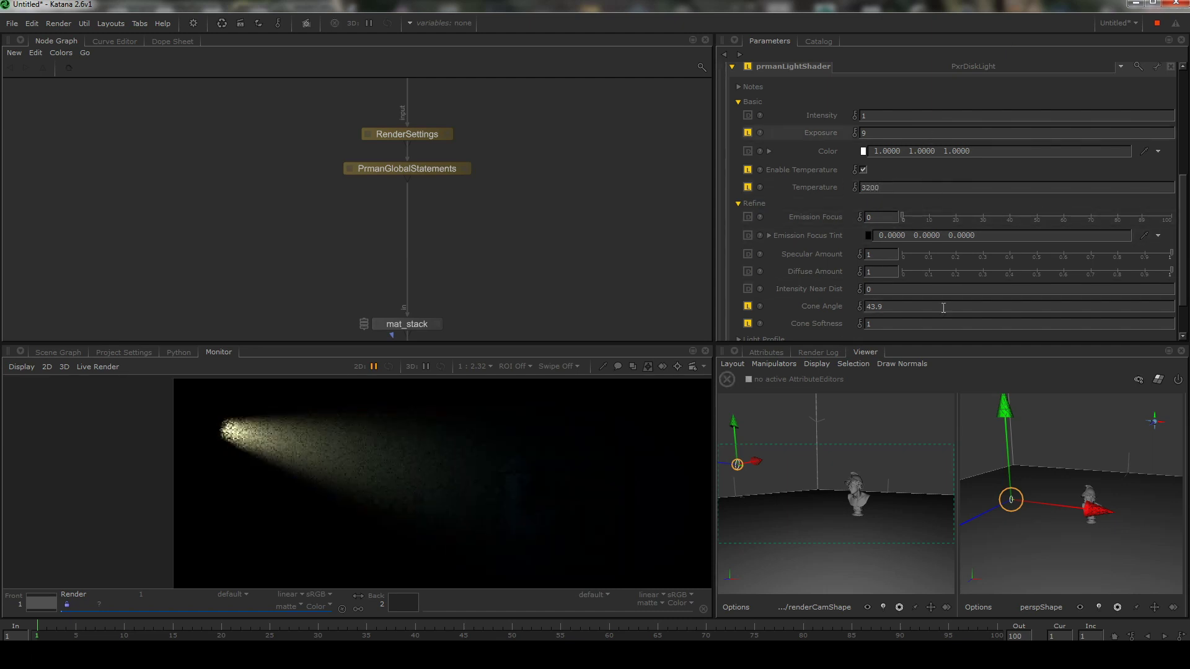
pyautogui.scroll(-1, 1183, 207)
pyautogui.moveTo(826, 114)
pyautogui.mouseDown()
pyautogui.moveTo(845, 116)
pyautogui.moveTo(818, 122)
pyautogui.mouseUp()
# - Lower the blue component of volume_mat's Density Color to 0.00082 in mat_stack
pyautogui.moveTo(453, 269); pyautogui.dragTo(490, 173, button='middle')
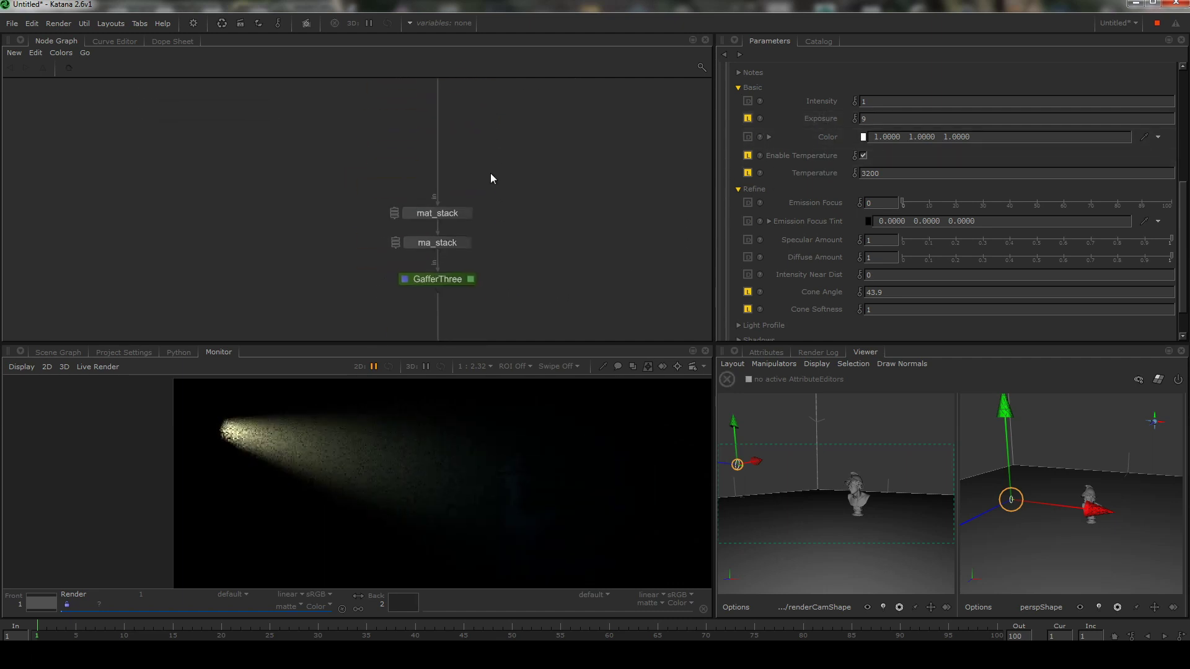
pyautogui.click(469, 214)
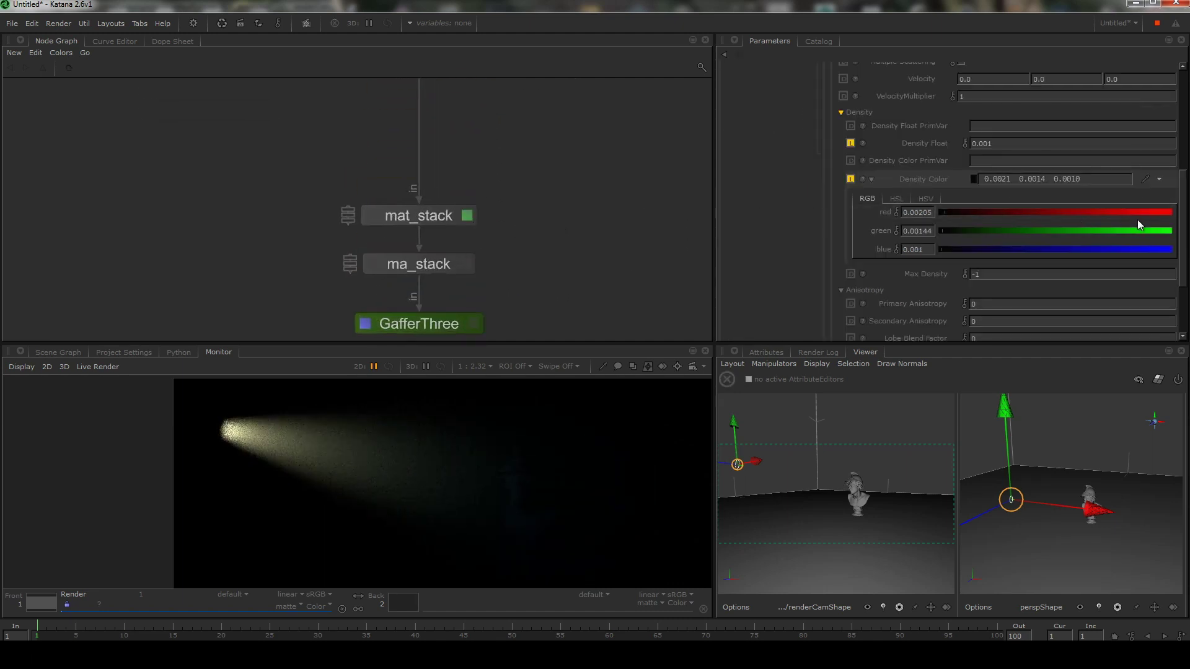
pyautogui.moveTo(943, 230); pyautogui.dragTo(940, 247)
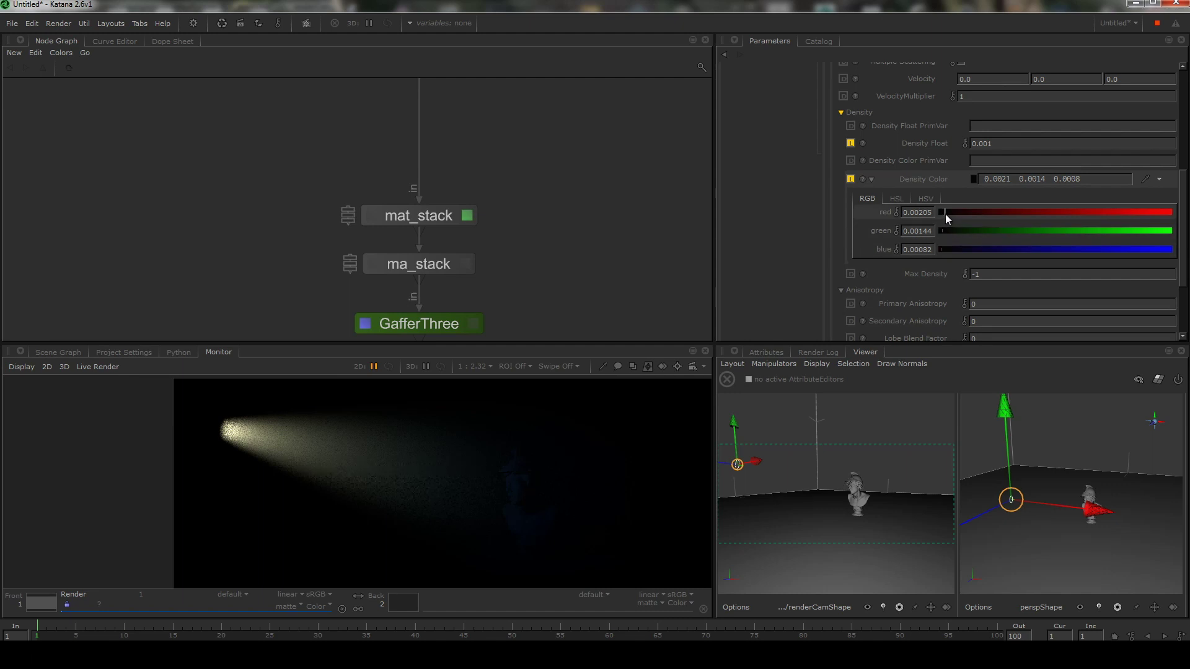
# - Try switching Multiple Scattering on and back off for volume_mat's PxrVolume shader
pyautogui.scroll(5, 1177, 241)
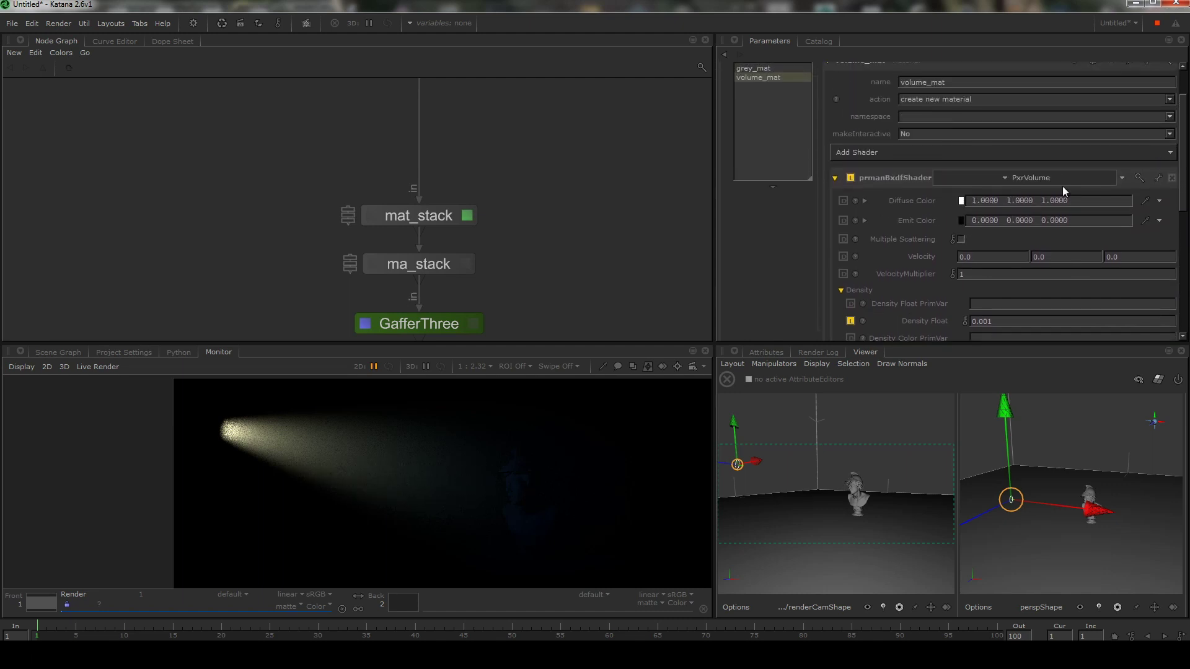
pyautogui.click(963, 239)
pyautogui.click(962, 241)
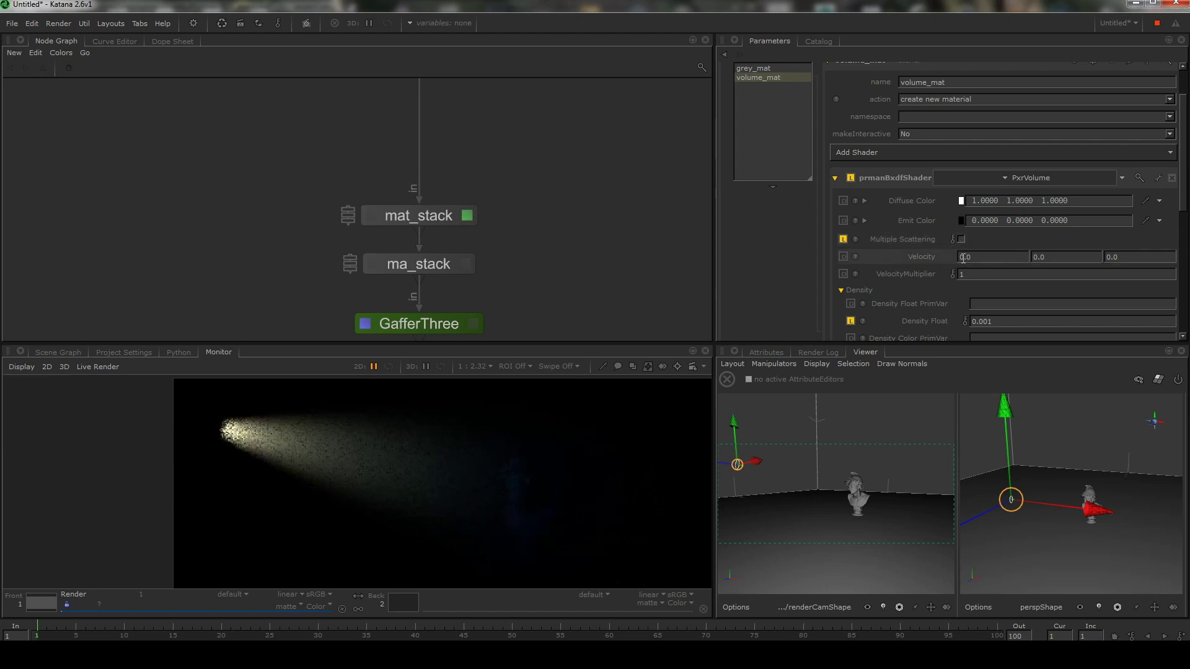
# - Set the PxrPathTracer's maxPathLength to 10 in PrmanGlobalStatements
pyautogui.moveTo(471, 124); pyautogui.dragTo(463, 297, button='middle')
pyautogui.moveTo(480, 147); pyautogui.dragTo(484, 251, button='middle')
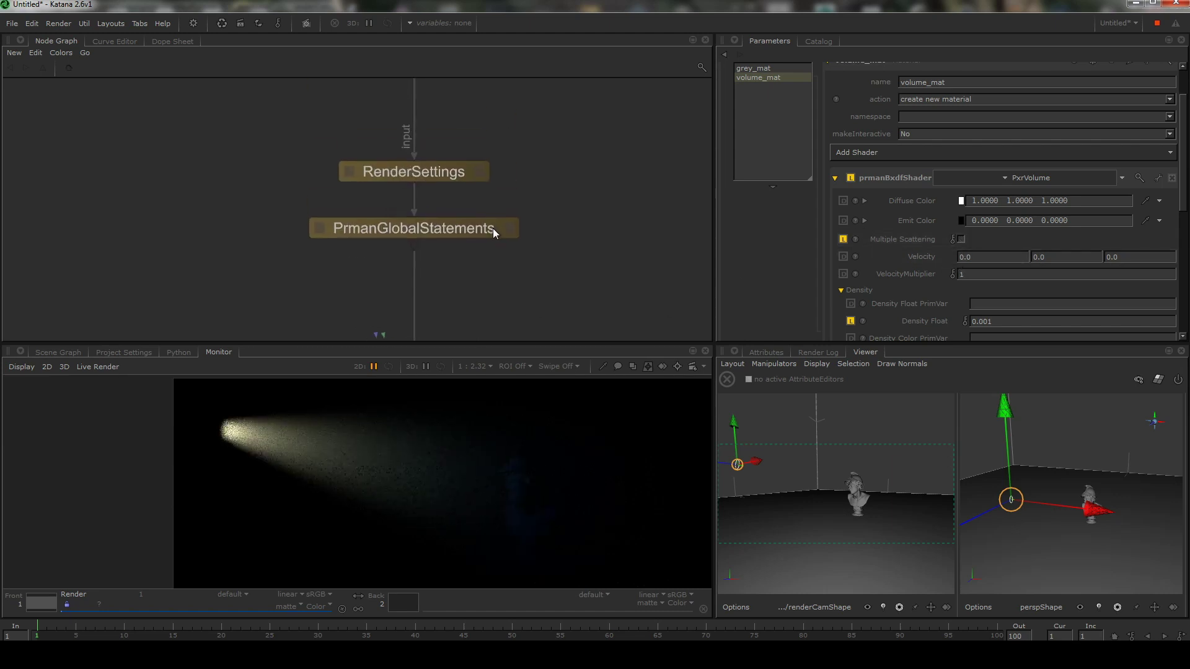
pyautogui.click(508, 228)
pyautogui.click(874, 168)
pyautogui.write('10')
pyautogui.press('Return')
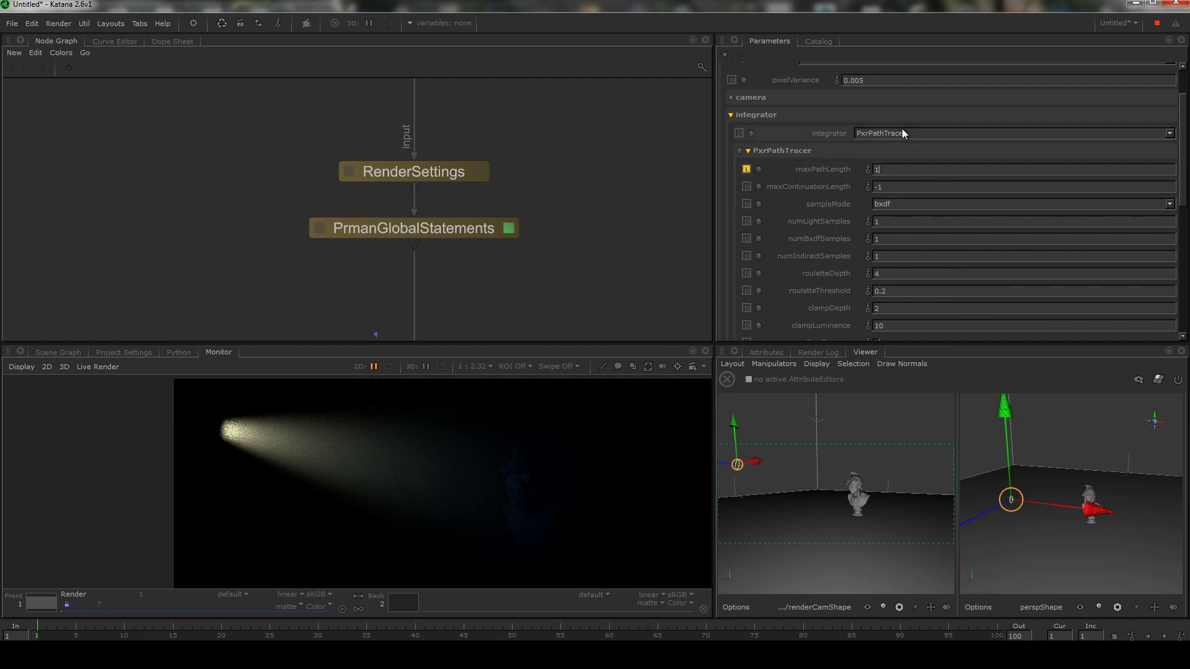
# - Enable Multiple Scattering on volume_mat's PxrVolume shader in mat_stack
pyautogui.moveTo(549, 285); pyautogui.dragTo(566, 35, button='middle')
pyautogui.moveTo(478, 262); pyautogui.dragTo(486, 171, button='middle')
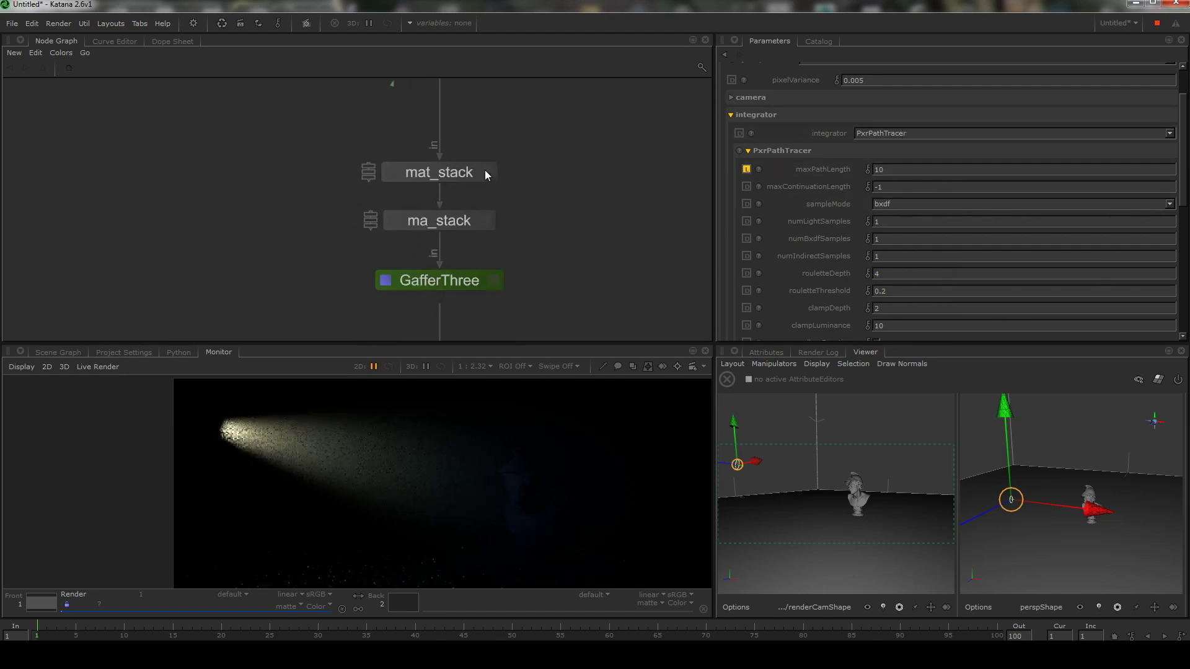
pyautogui.click(486, 172)
pyautogui.click(961, 239)
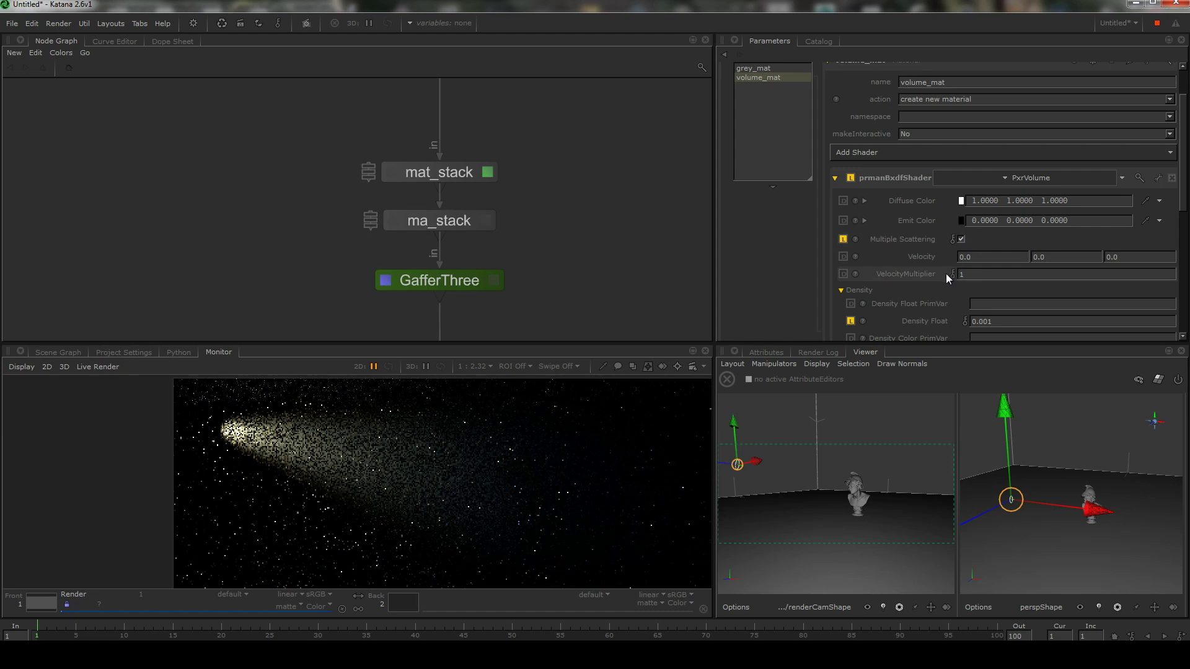
# - Restrict the live render to a region of interest around the bust and examine the noise there up close
pyautogui.moveTo(532, 459); pyautogui.dragTo(503, 457, button='middle')
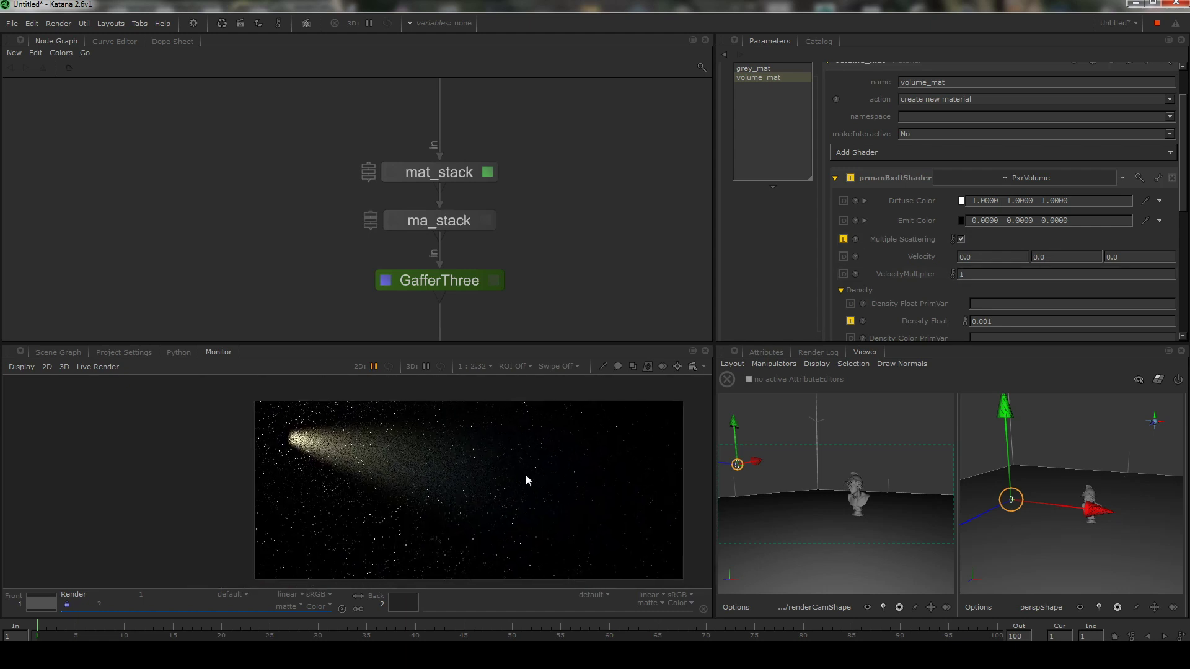
pyautogui.scroll(2, 525, 479)
pyautogui.scroll(-1, 525, 480)
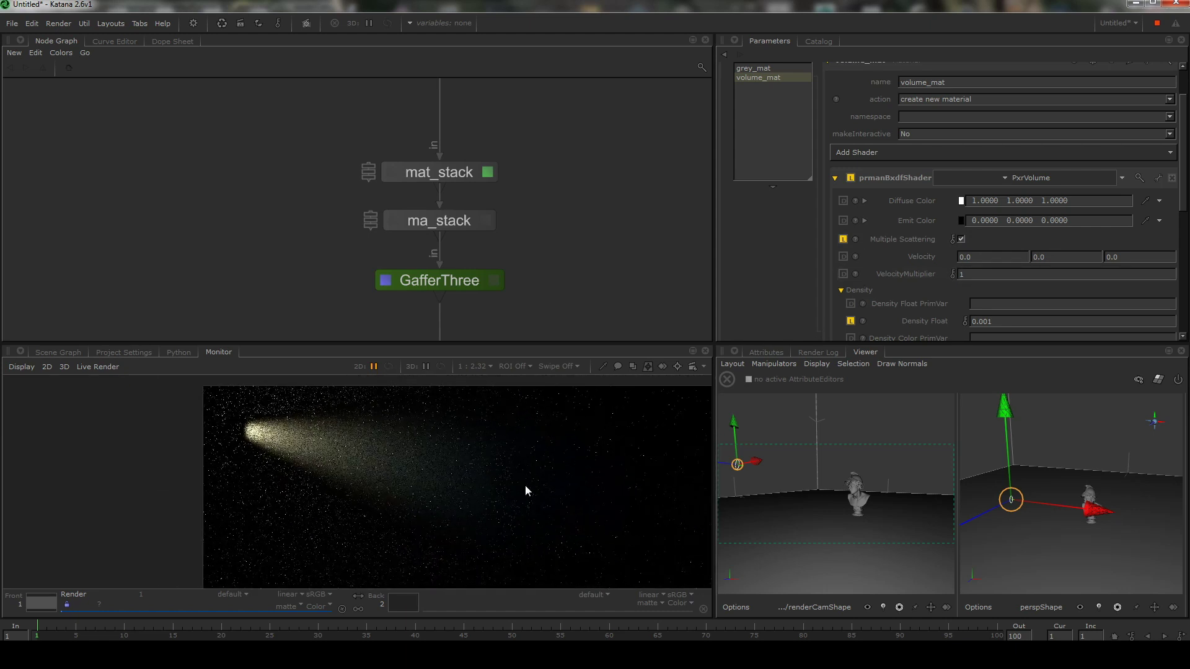
pyautogui.keyDown('ctrl'); pyautogui.moveTo(470, 421); pyautogui.dragTo(540, 554); pyautogui.keyUp('ctrl')
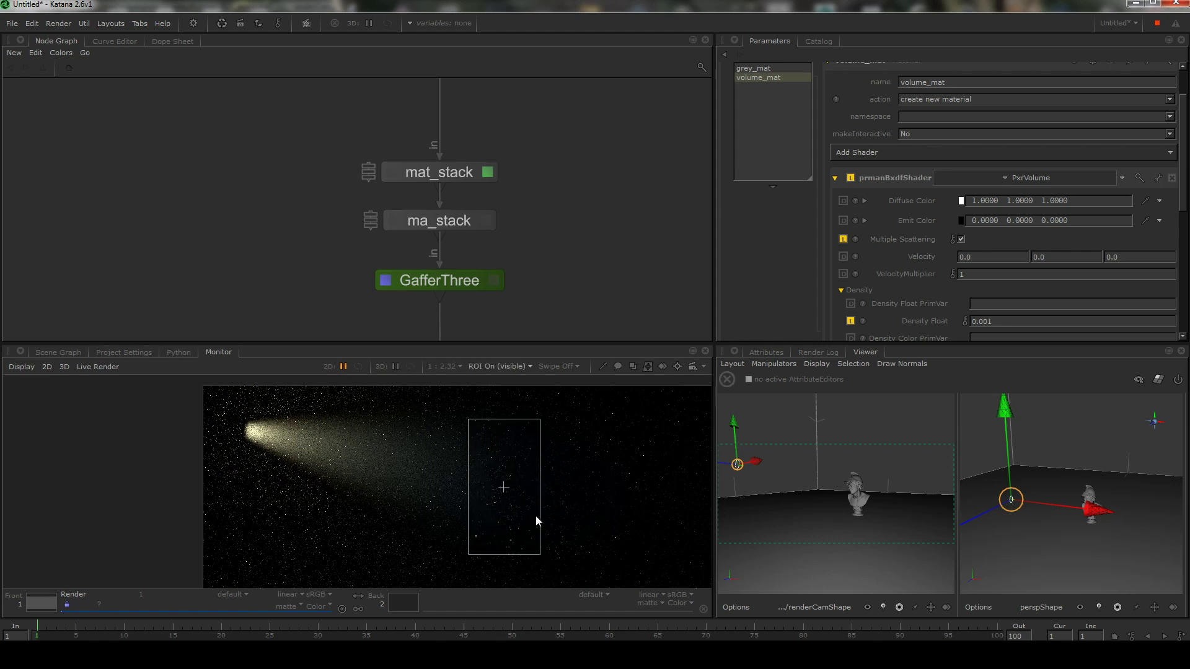
pyautogui.scroll(7, 511, 483)
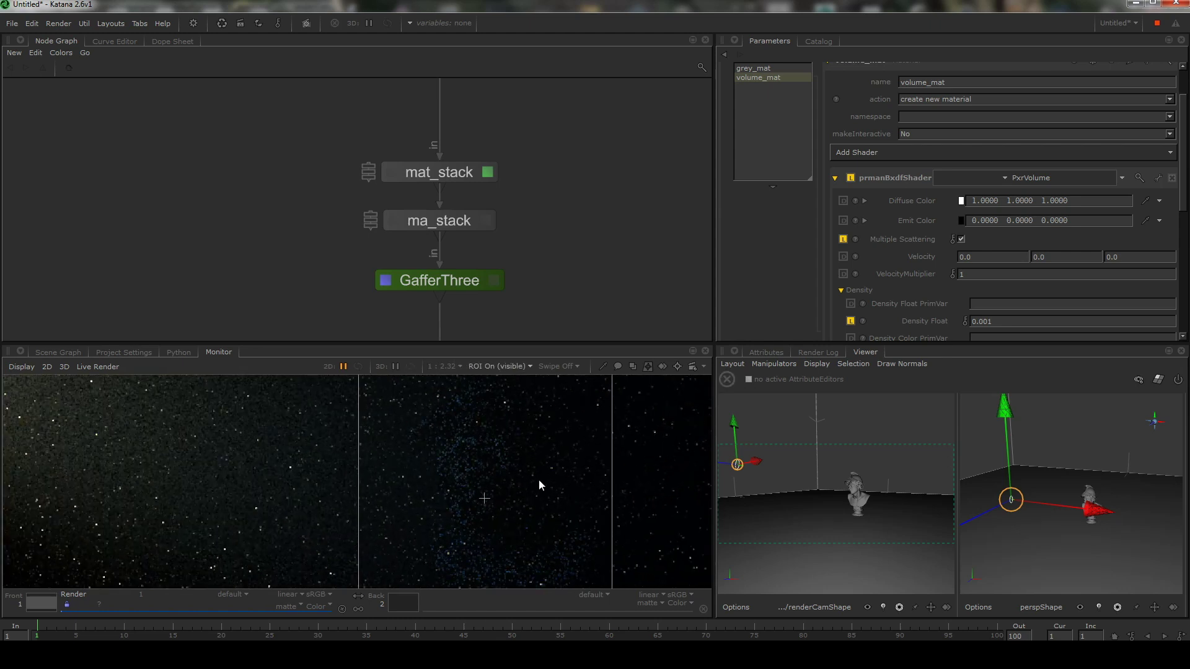
pyautogui.scroll(-1, 557, 484)
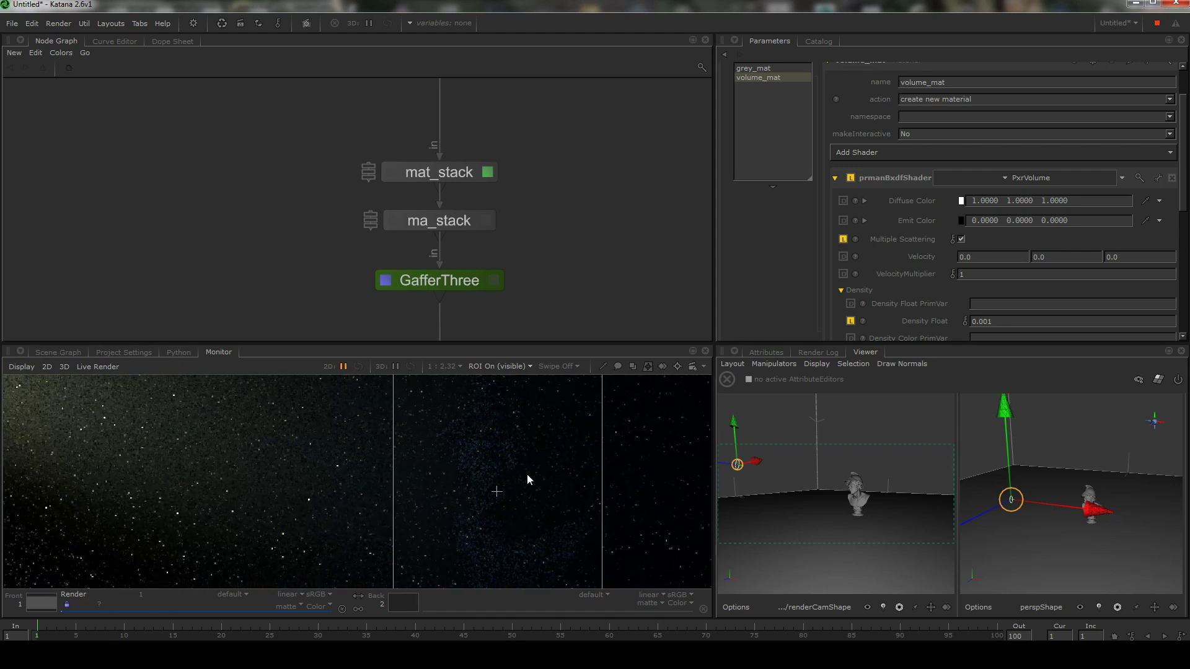
pyautogui.scroll(4, 502, 455)
pyautogui.scroll(-4, 502, 455)
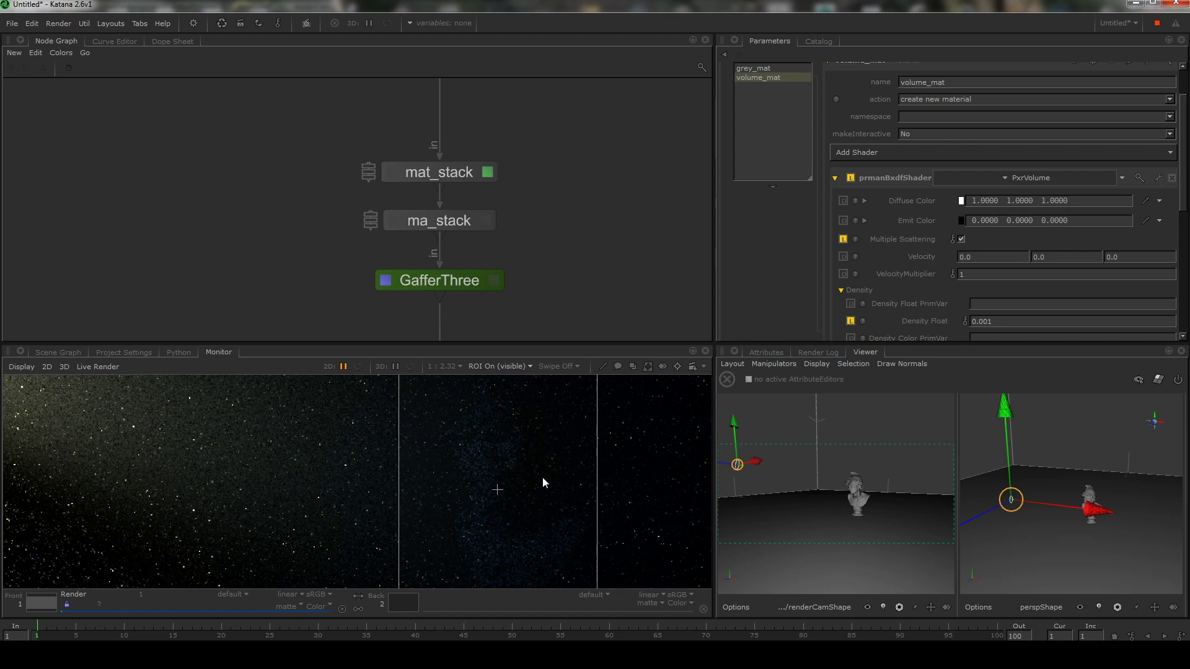
# - Turn Multiple Scattering back off on volume_mat's PxrVolume shader
pyautogui.scroll(2, 540, 474)
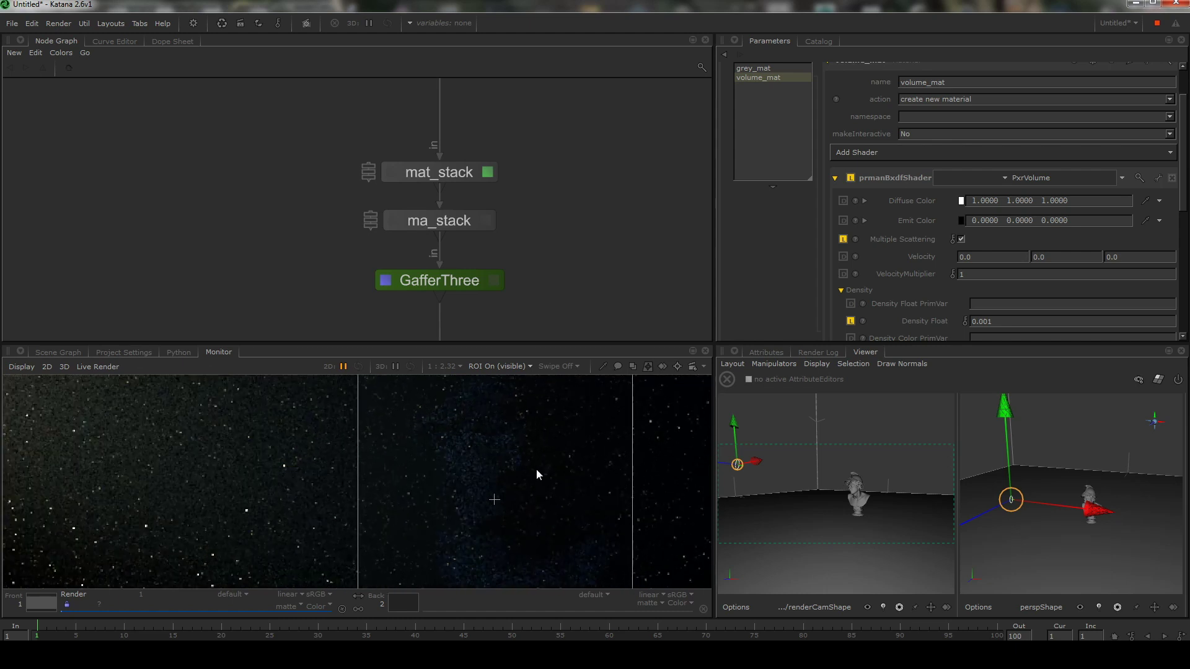
pyautogui.scroll(-3, 535, 471)
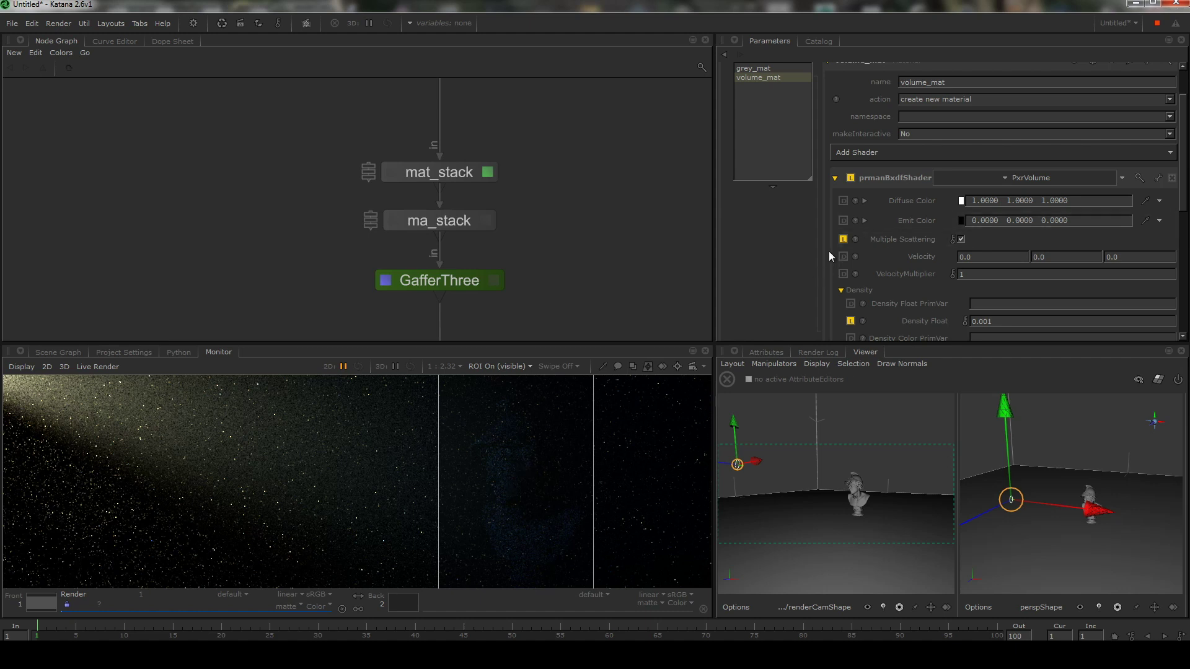
pyautogui.click(843, 240)
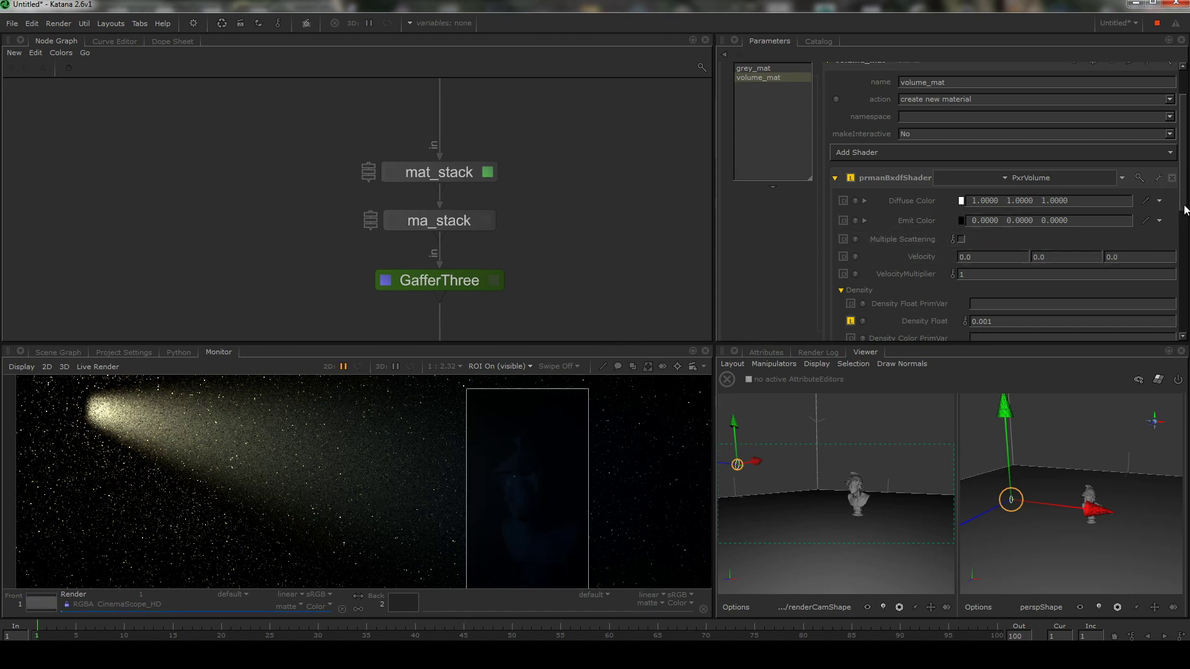
# - Set the PxrPathTracer's maxPathLength to 1 in PrmanGlobalStatements
pyautogui.scroll(2, 1177, 204)
pyautogui.moveTo(502, 168); pyautogui.dragTo(537, 338, button='middle')
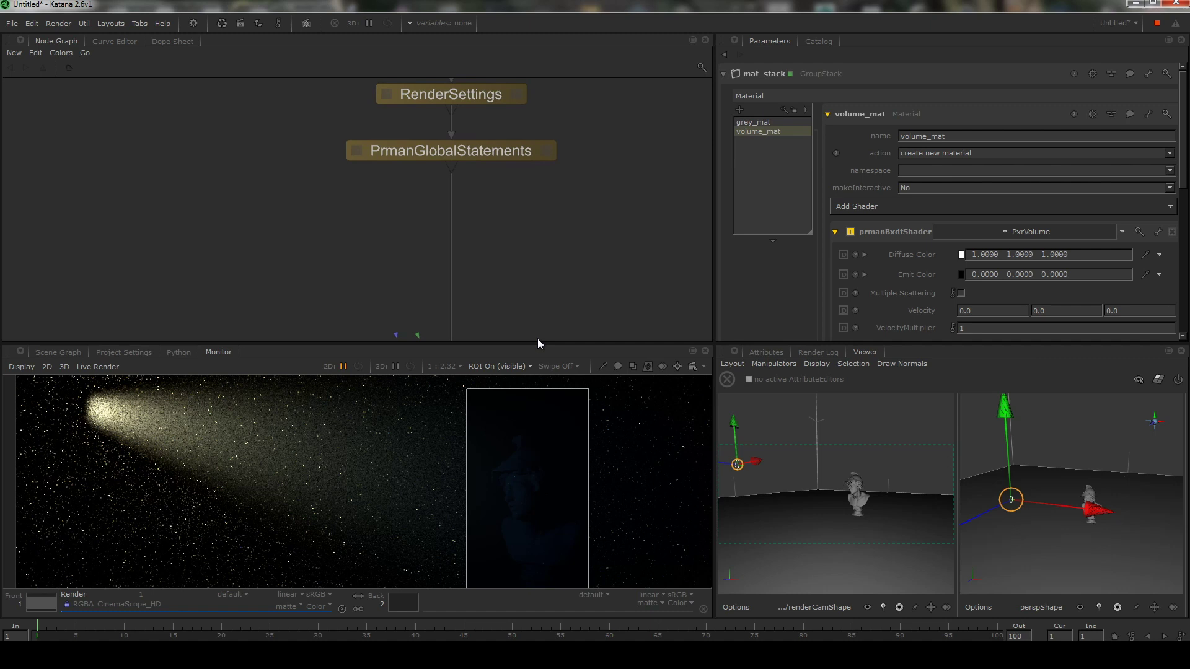
pyautogui.click(541, 152)
pyautogui.doubleClick(905, 222)
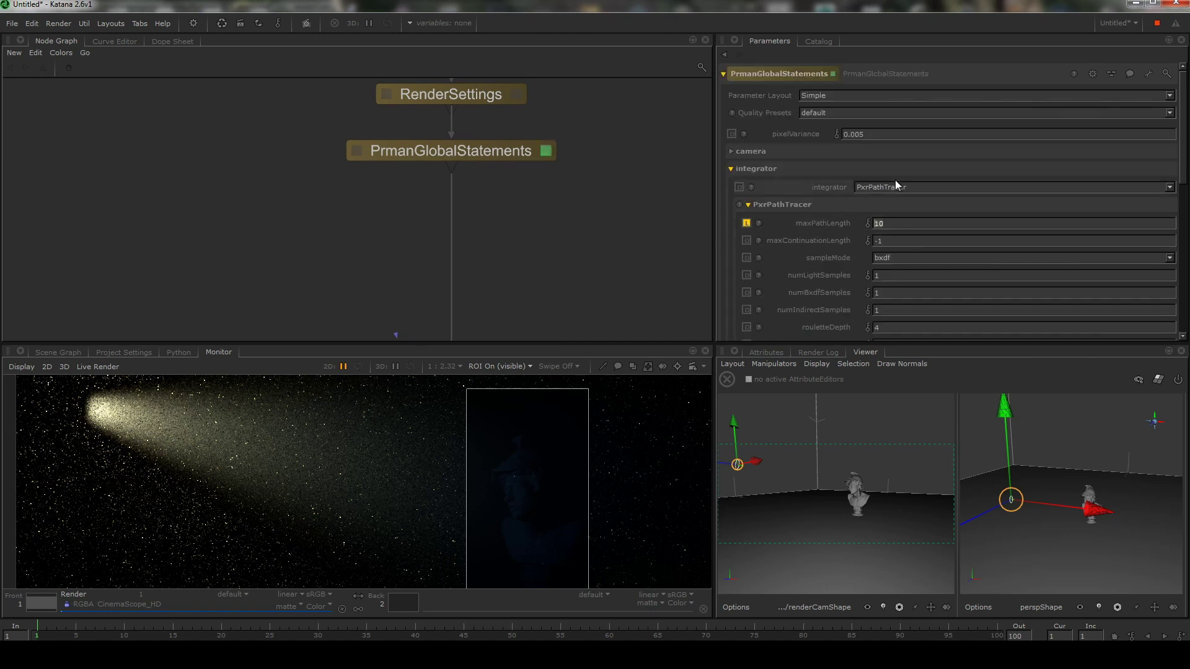
pyautogui.write('1')
# - Redraw the live render's region of interest to cover the whole light cone and the bust
pyautogui.keyDown('alt'); pyautogui.moveTo(549, 449); pyautogui.dragTo(459, 434, button='right'); pyautogui.keyUp('alt')
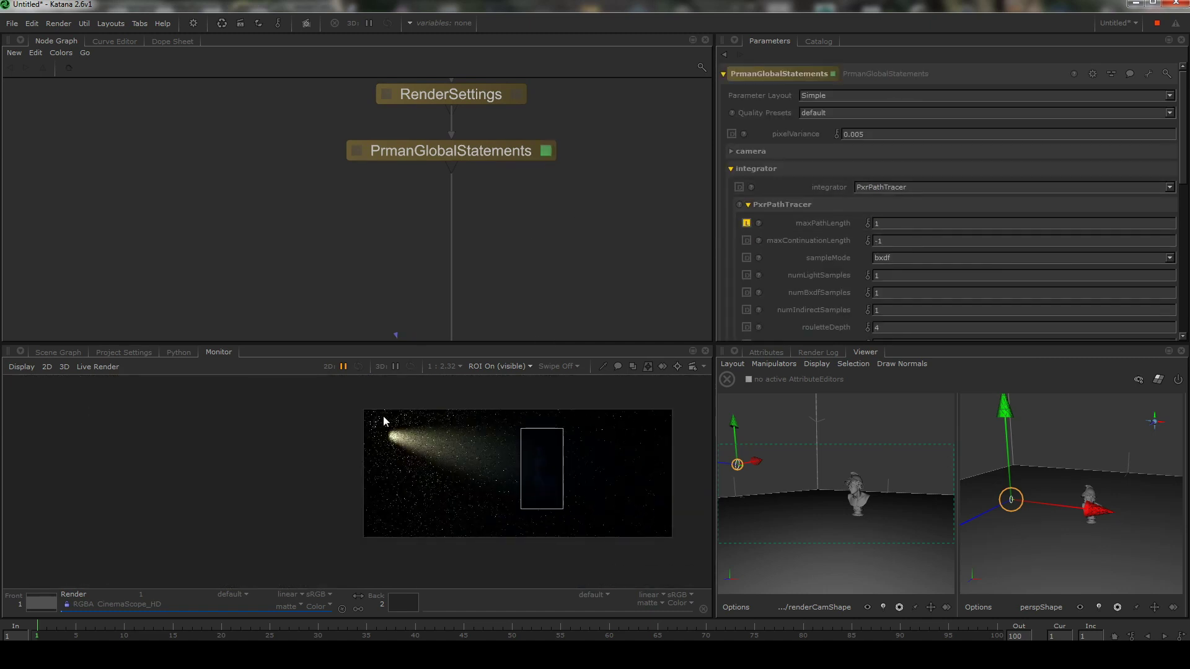
pyautogui.moveTo(382, 417); pyautogui.dragTo(619, 512)
pyautogui.scroll(3, 571, 493)
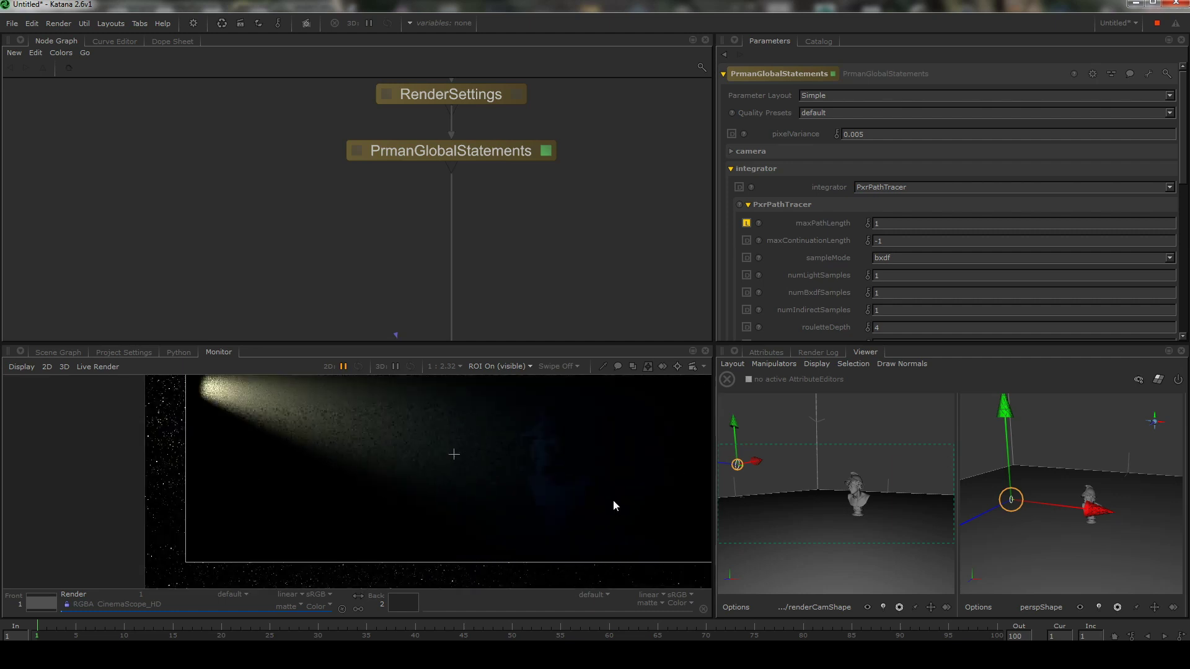
pyautogui.scroll(-3, 574, 494)
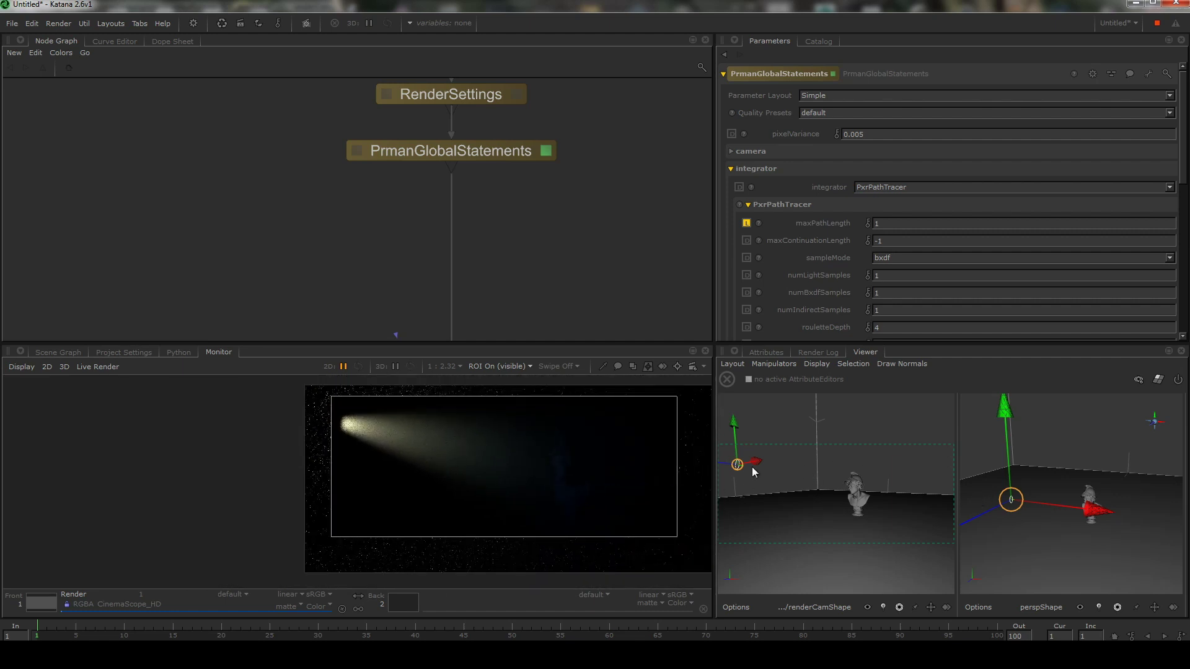
# - Move the PxrDiskLight closer to the bust and lower it to bust height with Translate Around COI
pyautogui.moveTo(738, 470); pyautogui.dragTo(767, 432)
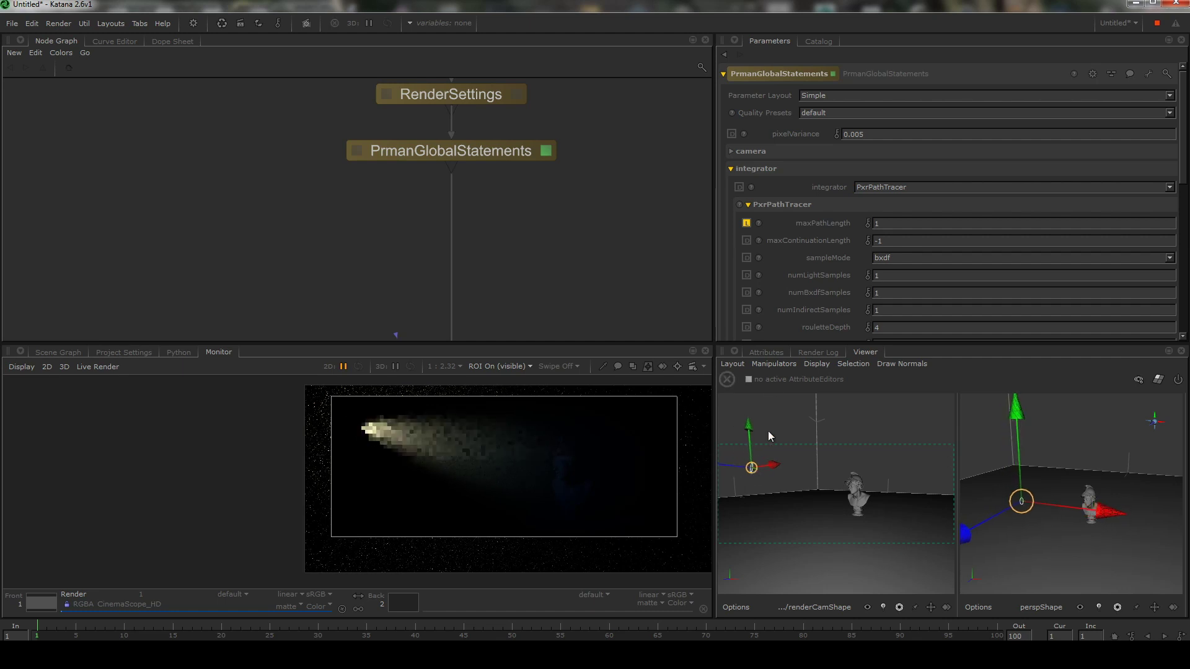
pyautogui.click(770, 364)
pyautogui.click(774, 365)
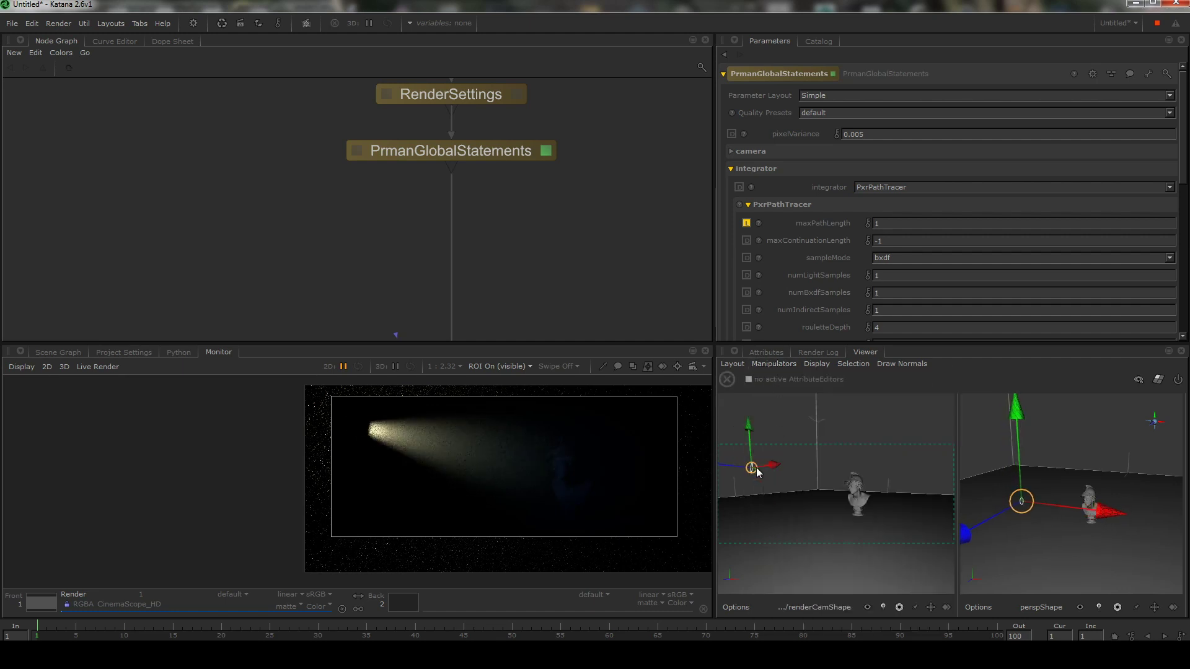
pyautogui.moveTo(756, 467); pyautogui.dragTo(781, 486)
pyautogui.keyDown('alt'); pyautogui.moveTo(1036, 460); pyautogui.dragTo(1080, 515); pyautogui.keyUp('alt')
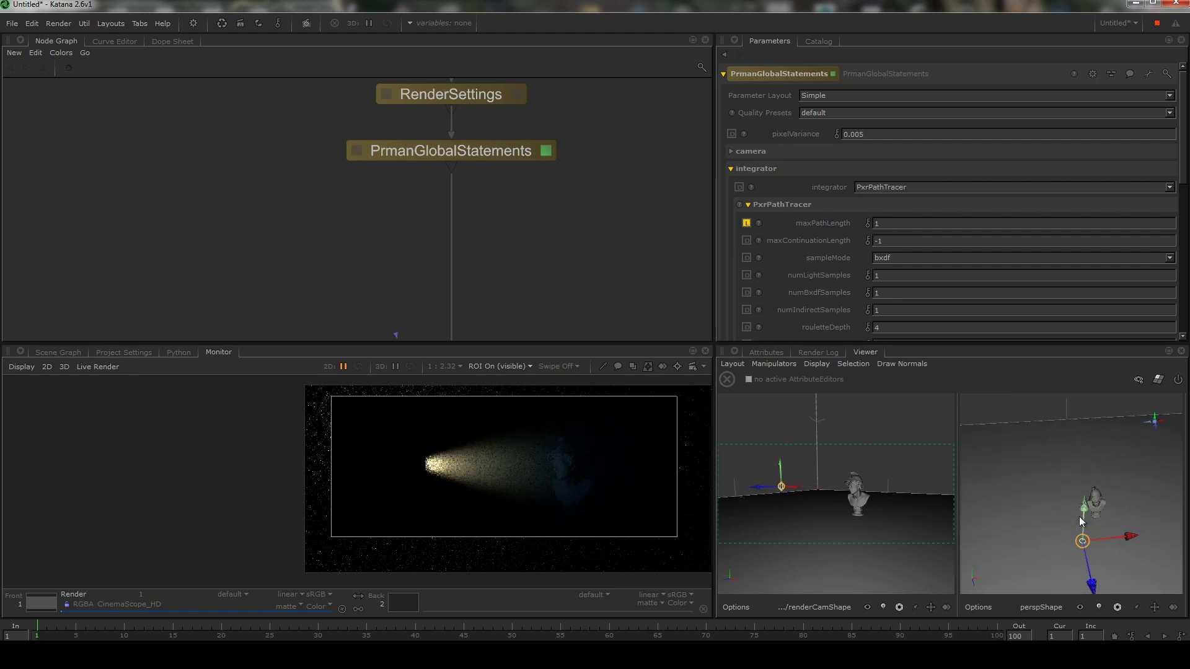
# - Shift the PxrDiskLight's aim point beside the bust with the Center of Interest manipulator
pyautogui.click(784, 360)
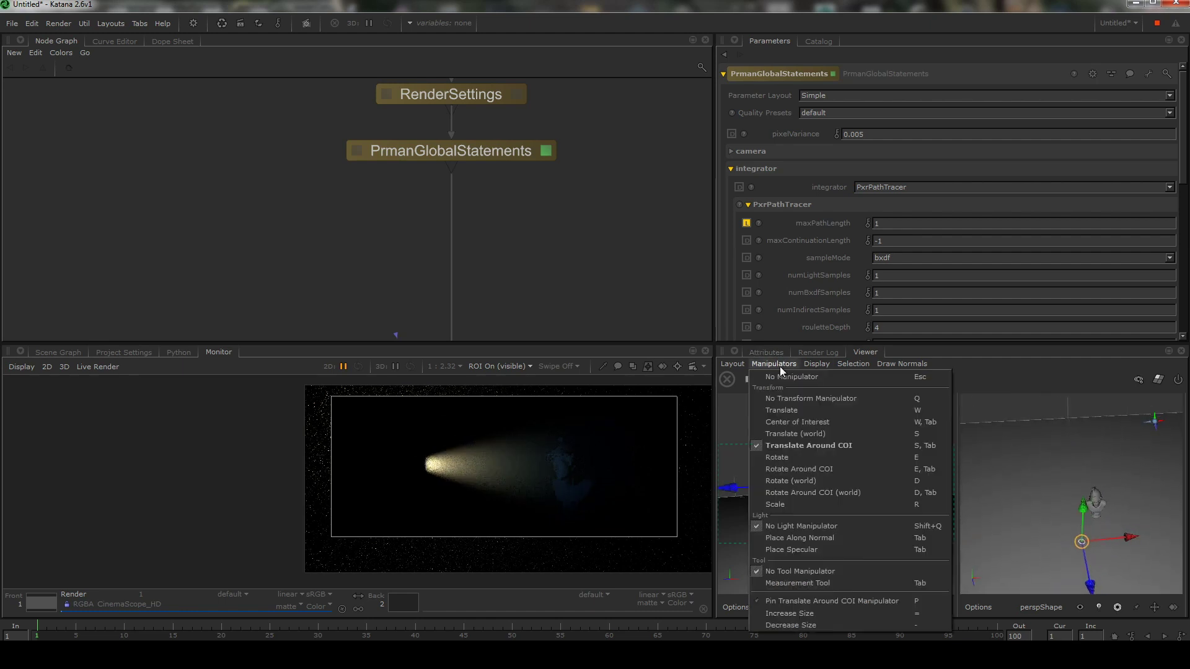
pyautogui.click(805, 424)
pyautogui.moveTo(1139, 498); pyautogui.dragTo(1114, 507)
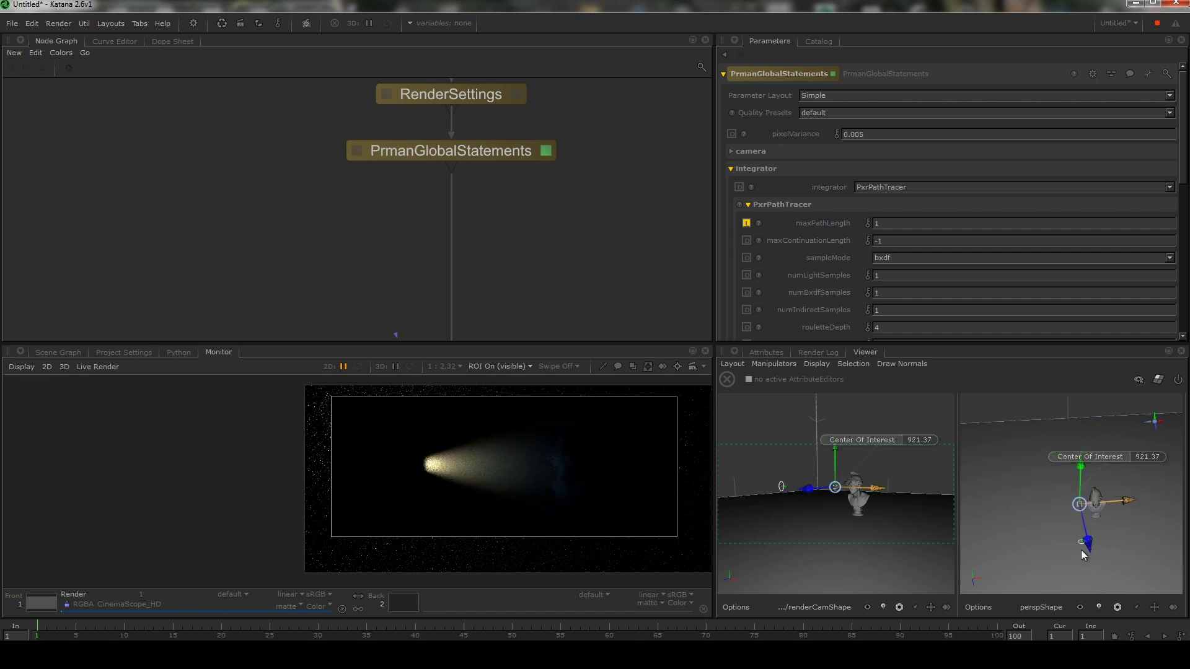
# - Move the PxrDiskLight around its center of interest to the side of the bust and lower it slightly
pyautogui.click(791, 364)
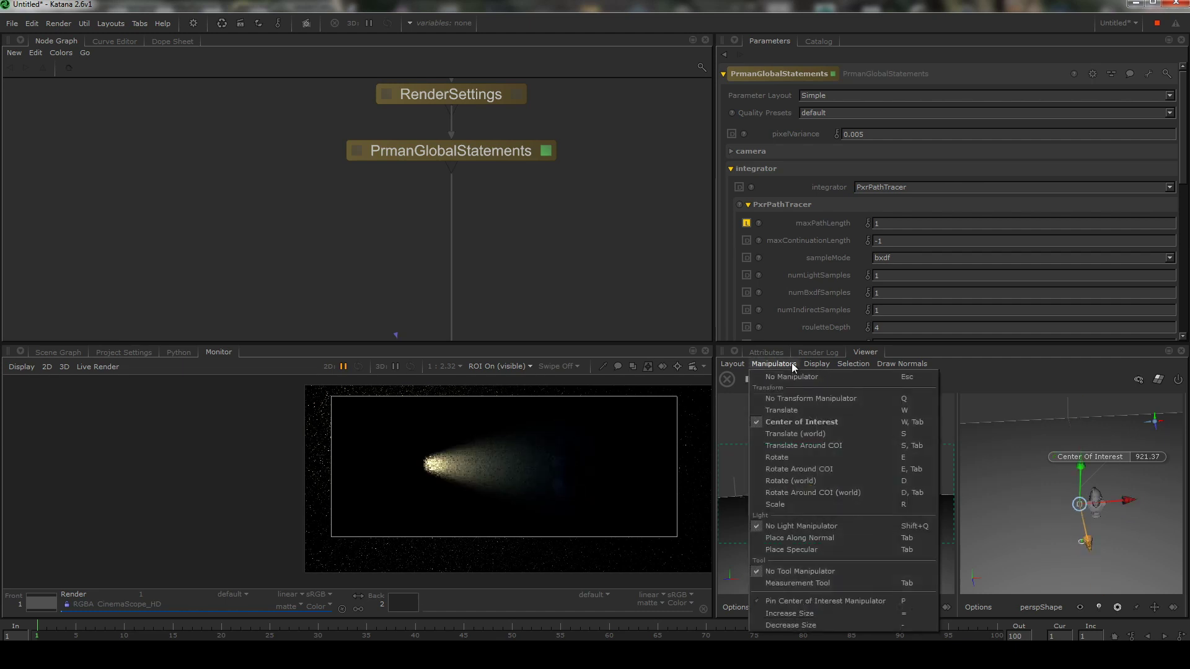
pyautogui.click(806, 445)
pyautogui.moveTo(1127, 536); pyautogui.dragTo(1085, 543)
pyautogui.moveTo(1037, 588); pyautogui.dragTo(1052, 548)
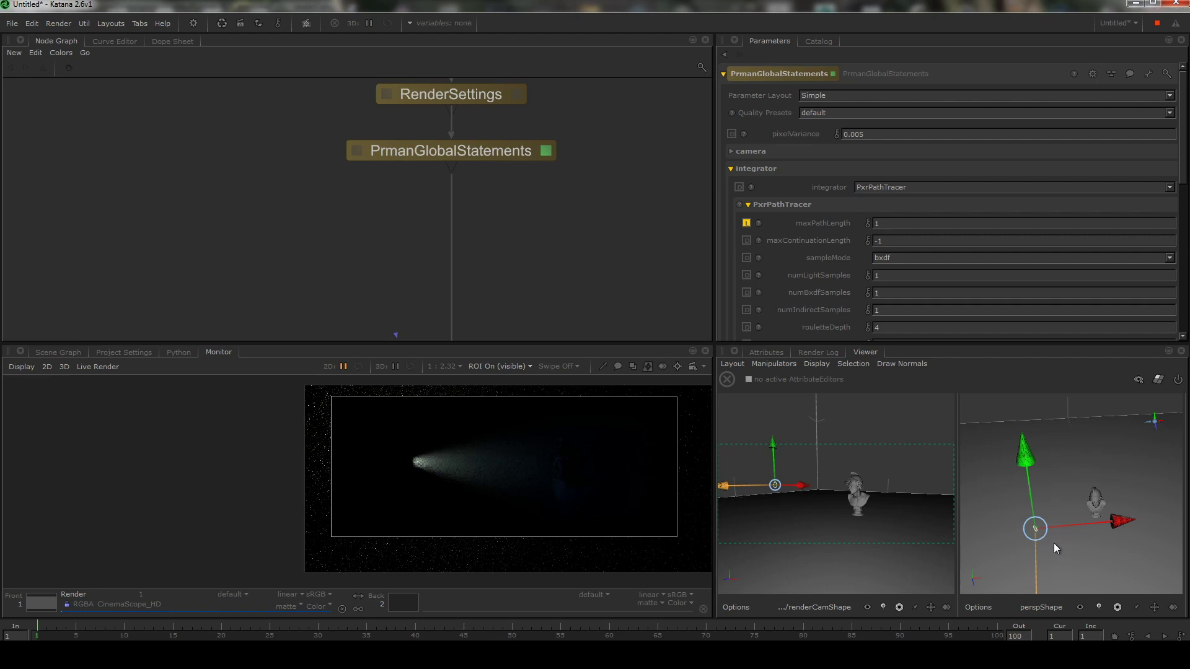
pyautogui.scroll(5, 565, 480)
pyautogui.scroll(-5, 593, 483)
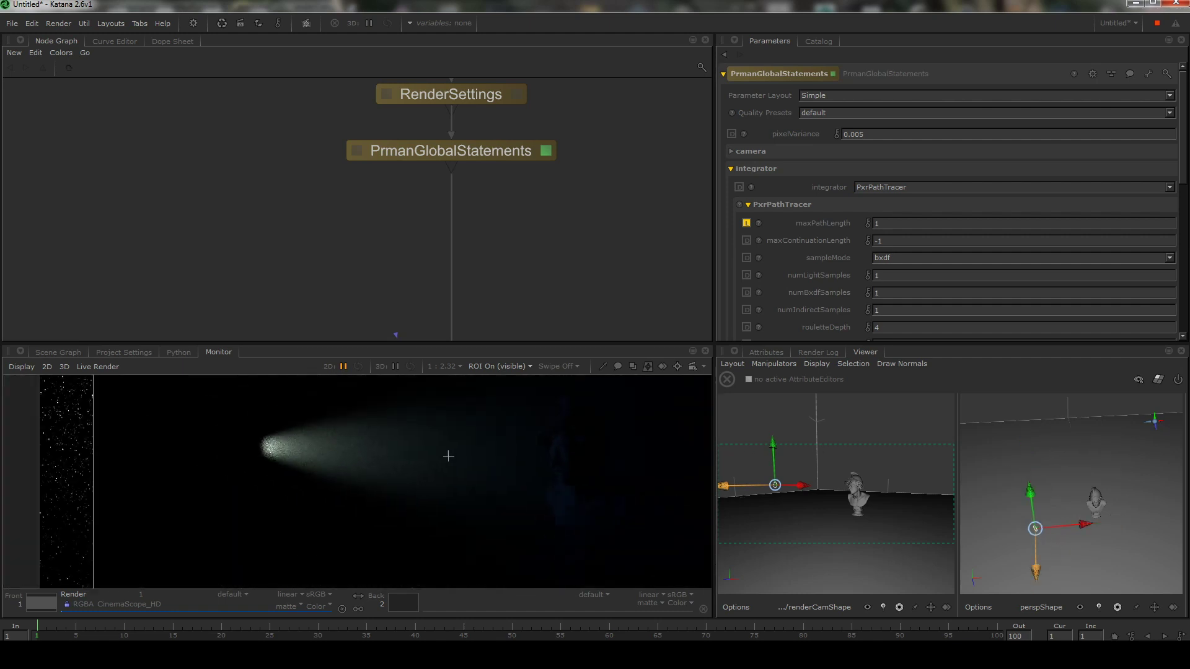
pyautogui.moveTo(772, 444); pyautogui.dragTo(772, 448)
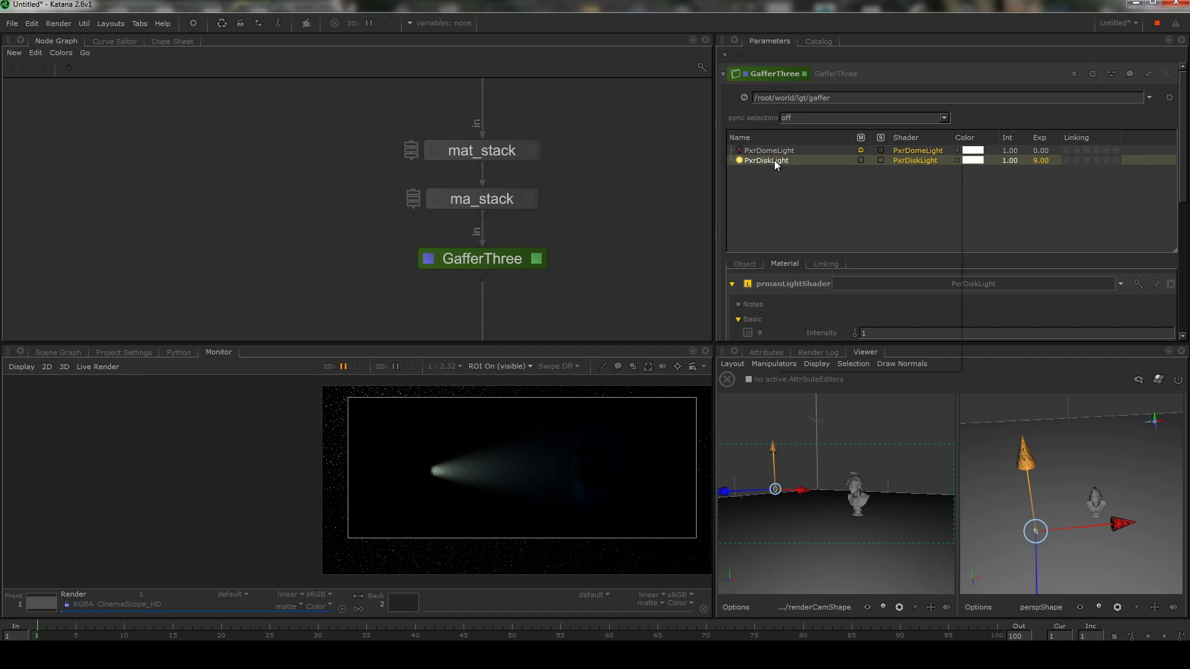
# - Duplicate PxrDiskLight in GafferThree and select the copy, PxrDiskLight1, in the gaffer list and the Scene Graph
pyautogui.rightClick(775, 160)
pyautogui.click(843, 199)
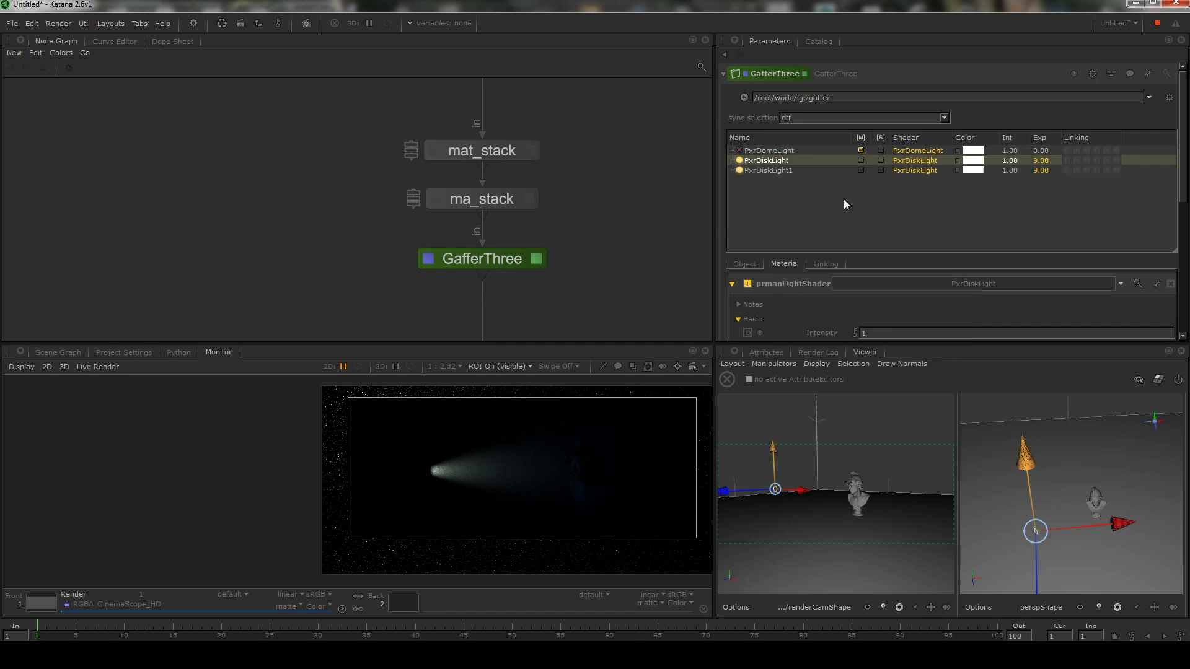
pyautogui.click(797, 168)
pyautogui.click(72, 354)
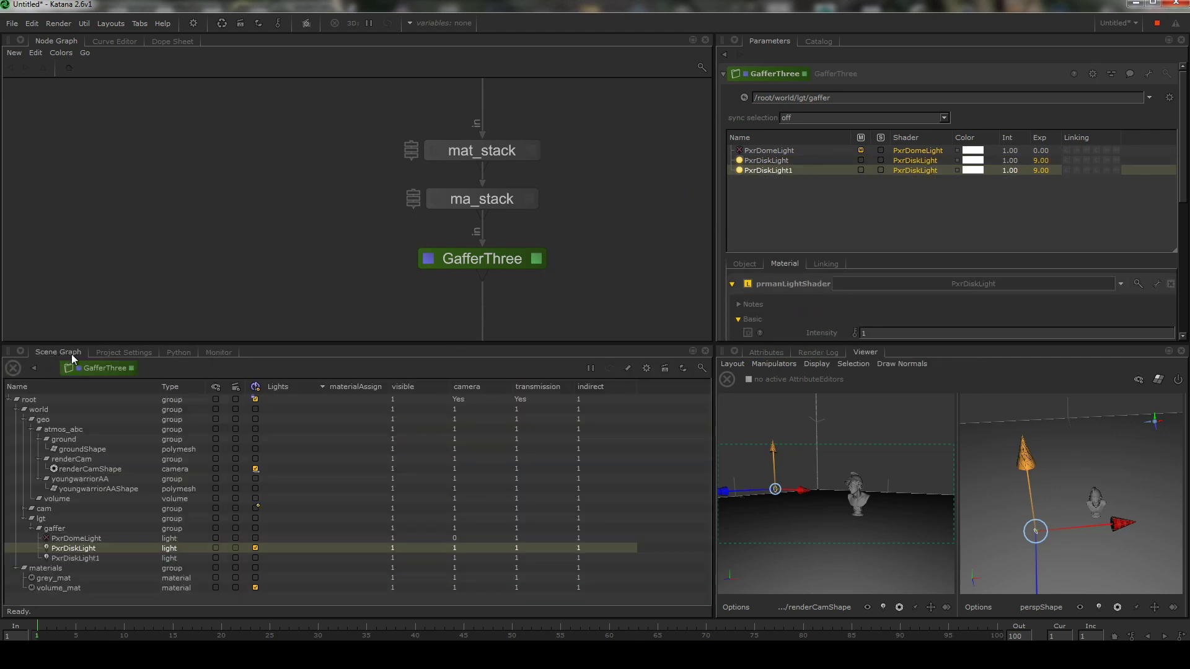
pyautogui.click(98, 556)
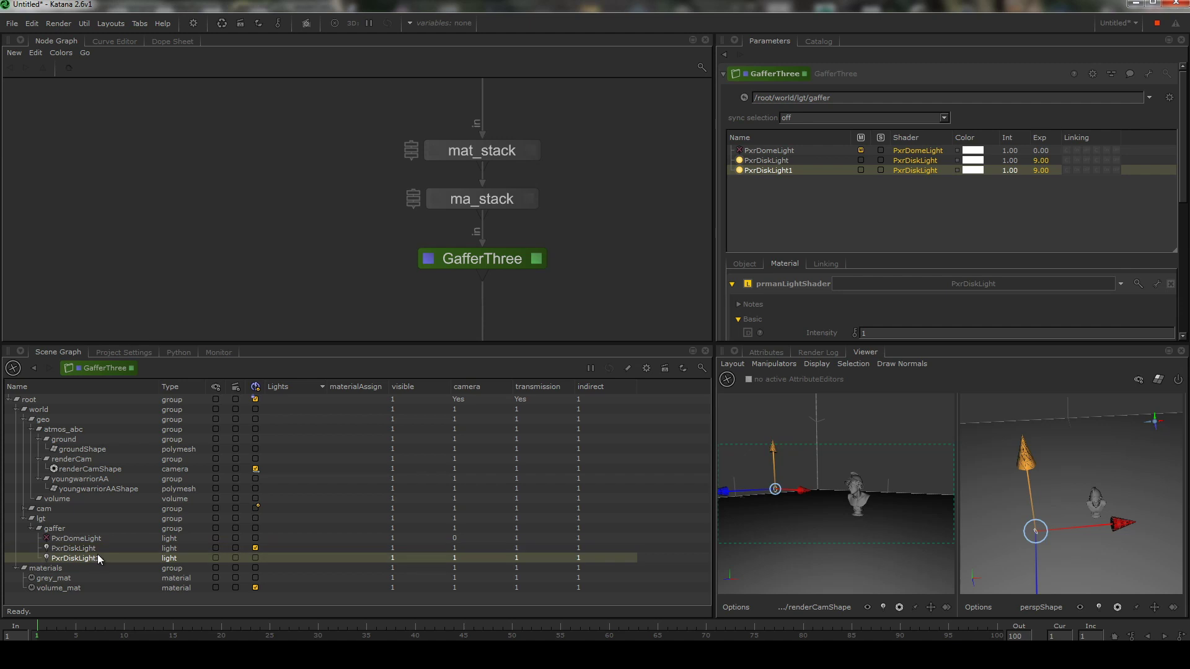
# - Translate PxrDiskLight1 away from the original light to a spot near the bust
pyautogui.click(767, 362)
pyautogui.click(767, 363)
pyautogui.keyDown('alt'); pyautogui.moveTo(1078, 471); pyautogui.dragTo(1050, 484); pyautogui.keyUp('alt')
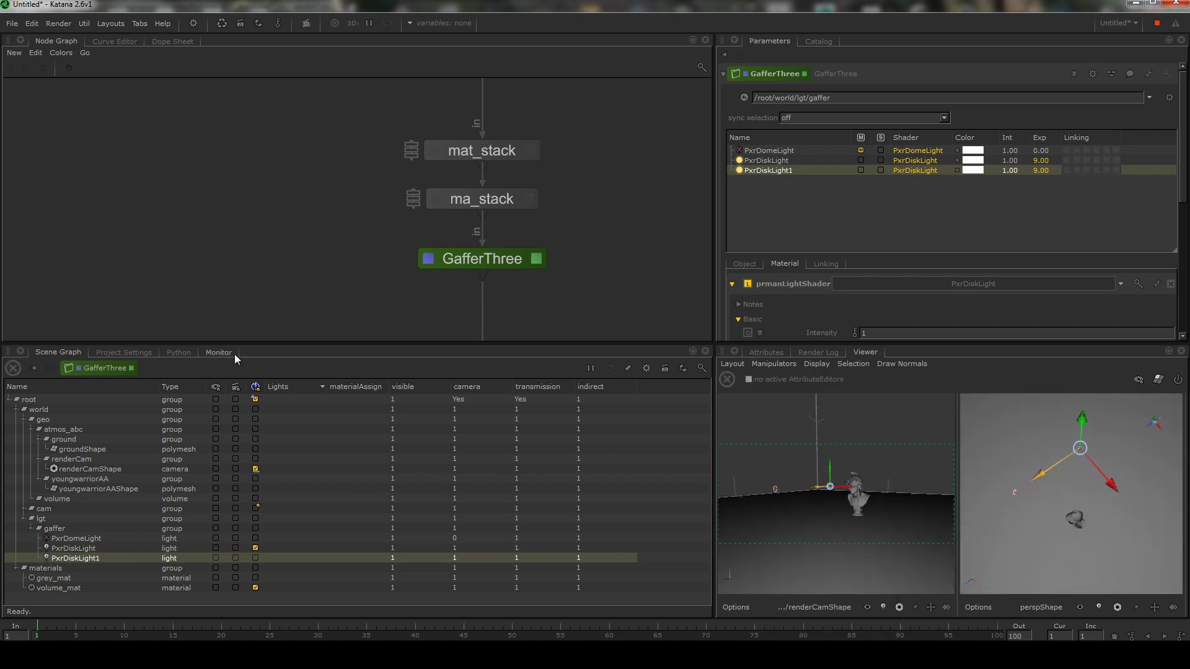
# - Include PxrDiskLight1 in live render updates through the Scene Graph and check it in the Monitor
pyautogui.click(218, 352)
pyautogui.keyDown('alt'); pyautogui.moveTo(577, 482); pyautogui.dragTo(545, 476, button='right'); pyautogui.keyUp('alt')
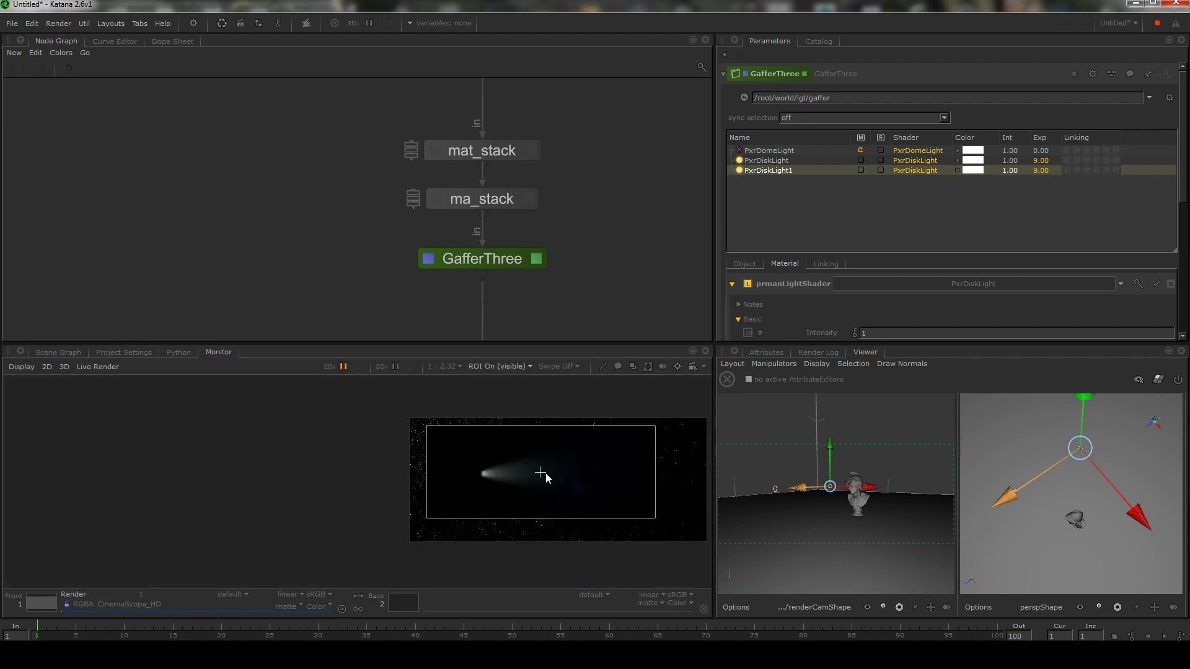
pyautogui.moveTo(545, 476); pyautogui.dragTo(482, 472, button='middle')
pyautogui.keyDown('alt'); pyautogui.moveTo(506, 469); pyautogui.dragTo(551, 484, button='right'); pyautogui.keyUp('alt')
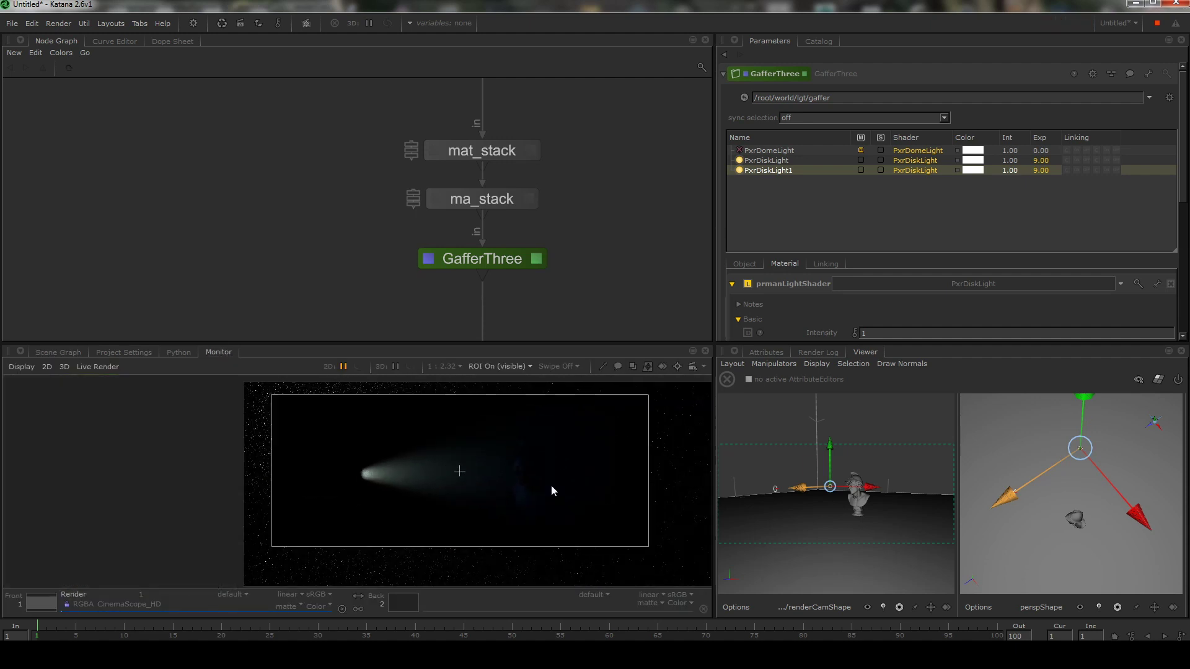
pyautogui.click(61, 352)
pyautogui.click(218, 352)
pyautogui.moveTo(522, 478); pyautogui.dragTo(488, 489, button='middle')
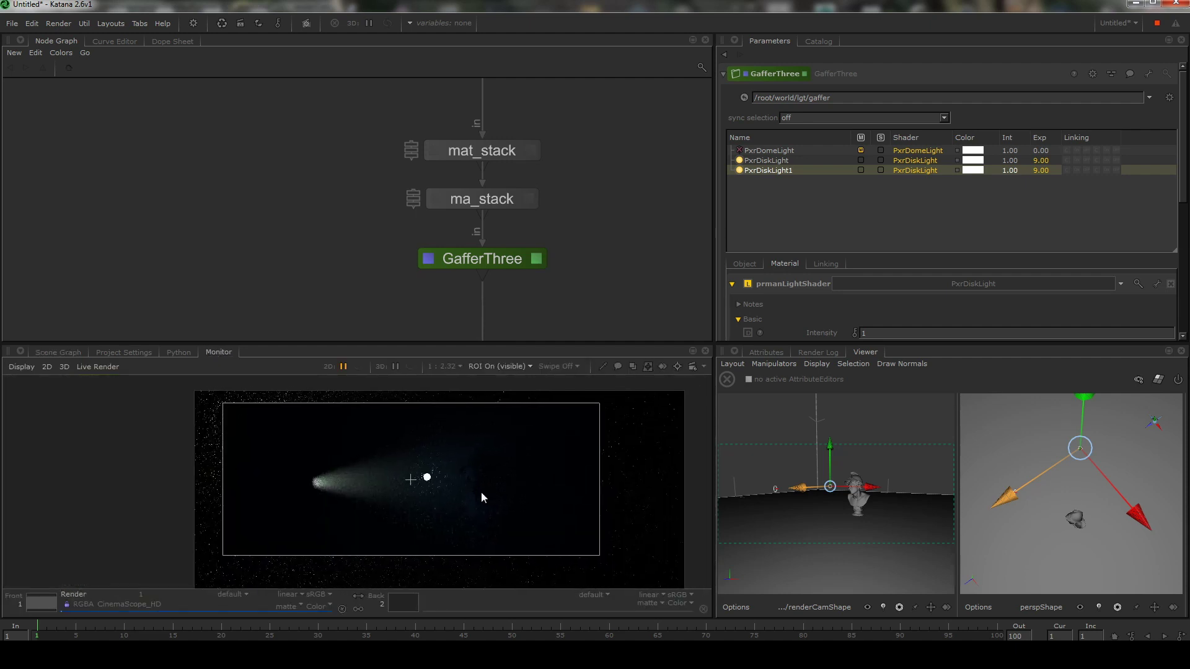
pyautogui.scroll(1, 481, 492)
# - Position PxrDiskLight1 on the opposite side of the bust and aim its beam back toward PxrDiskLight
pyautogui.keyDown('alt'); pyautogui.moveTo(1087, 508); pyautogui.dragTo(1115, 455); pyautogui.keyUp('alt')
pyautogui.moveTo(1062, 482); pyautogui.dragTo(1108, 486)
pyautogui.keyDown('alt'); pyautogui.moveTo(1073, 503); pyautogui.dragTo(1113, 523); pyautogui.keyUp('alt')
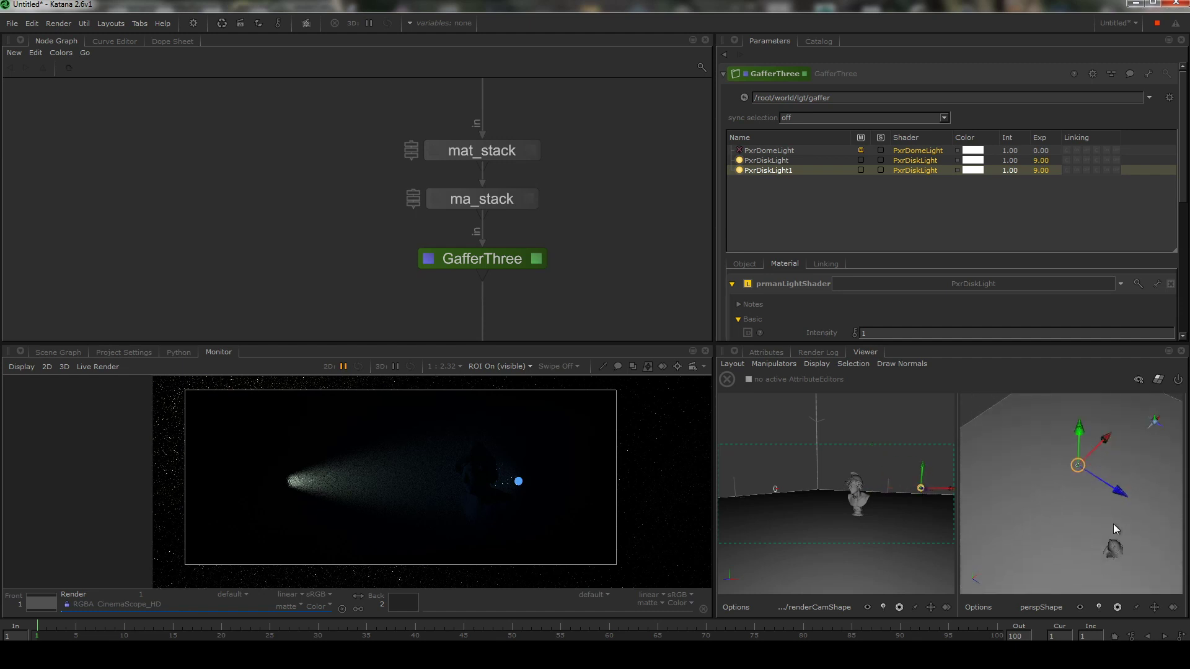
pyautogui.click(779, 365)
pyautogui.click(779, 363)
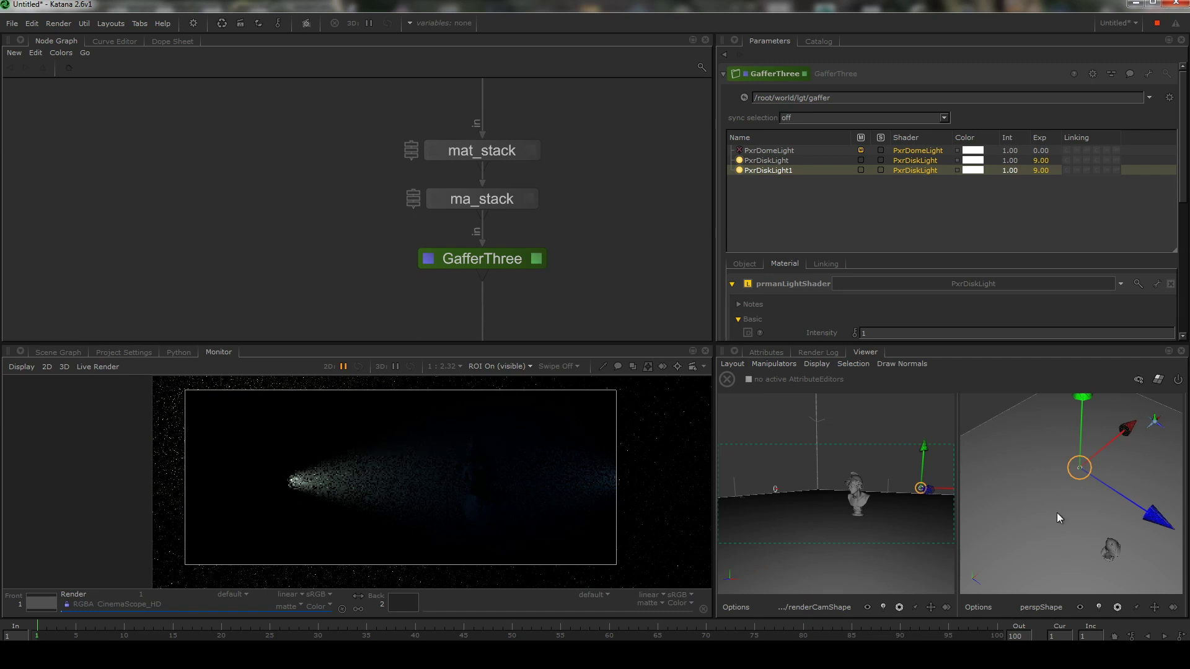
pyautogui.keyDown('alt'); pyautogui.moveTo(1057, 512); pyautogui.dragTo(1027, 504); pyautogui.keyUp('alt')
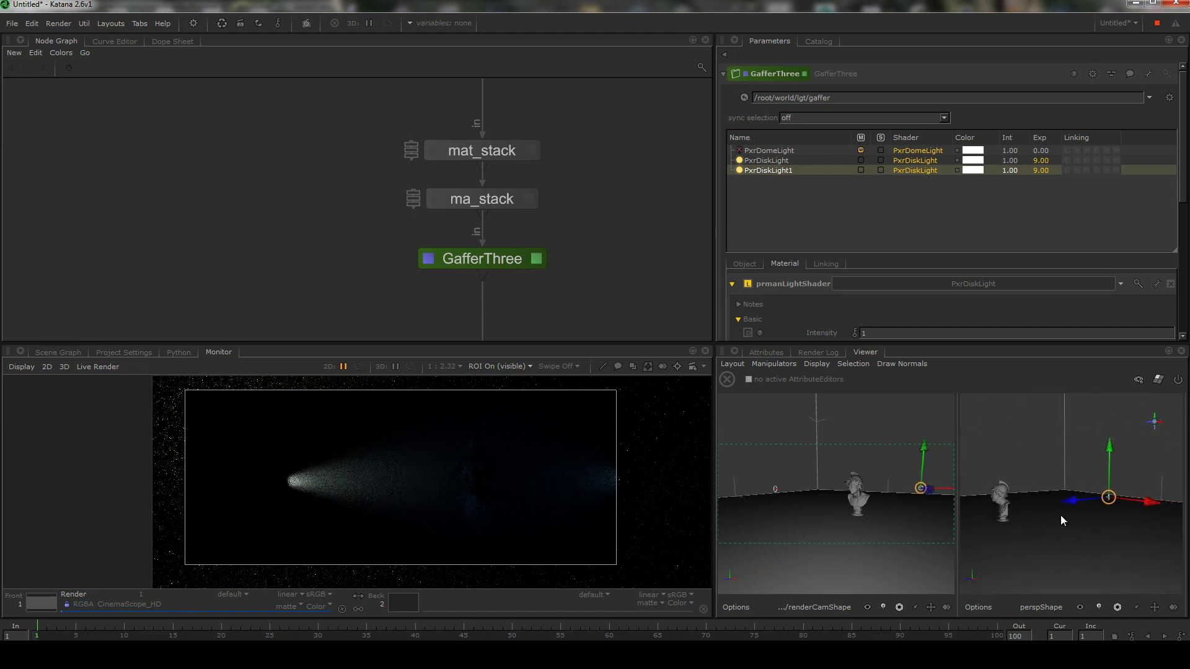
pyautogui.moveTo(1106, 503)
pyautogui.mouseDown()
pyautogui.moveTo(1069, 533)
pyautogui.moveTo(1061, 528)
pyautogui.moveTo(1087, 498)
pyautogui.mouseUp()
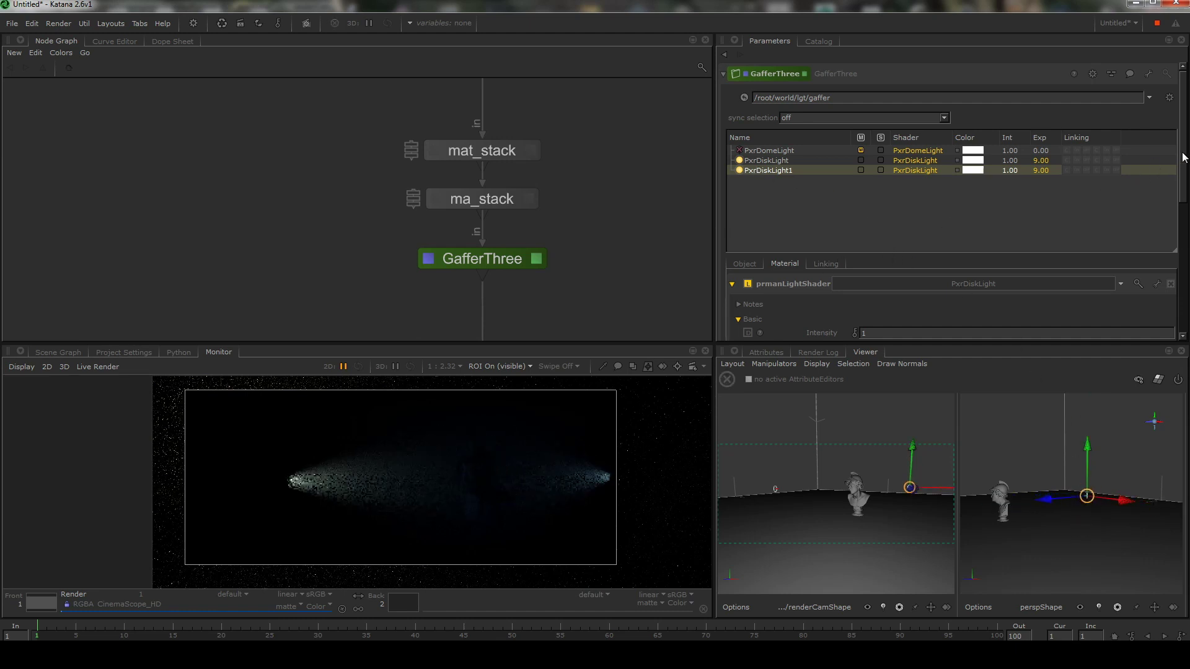
# - Set PxrDiskLight1's Temperature to 5600 and examine the lighting around the bust up close
pyautogui.moveTo(1182, 156); pyautogui.dragTo(1175, 241)
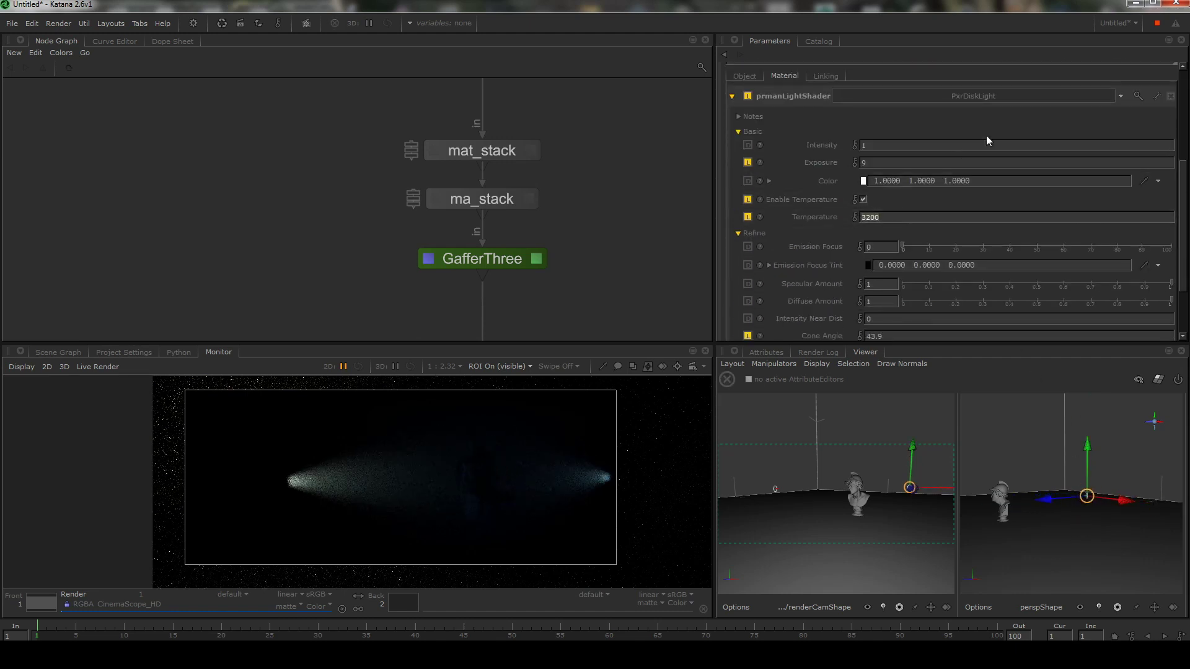
pyautogui.write('5600')
pyautogui.press('Return')
pyautogui.scroll(6, 490, 483)
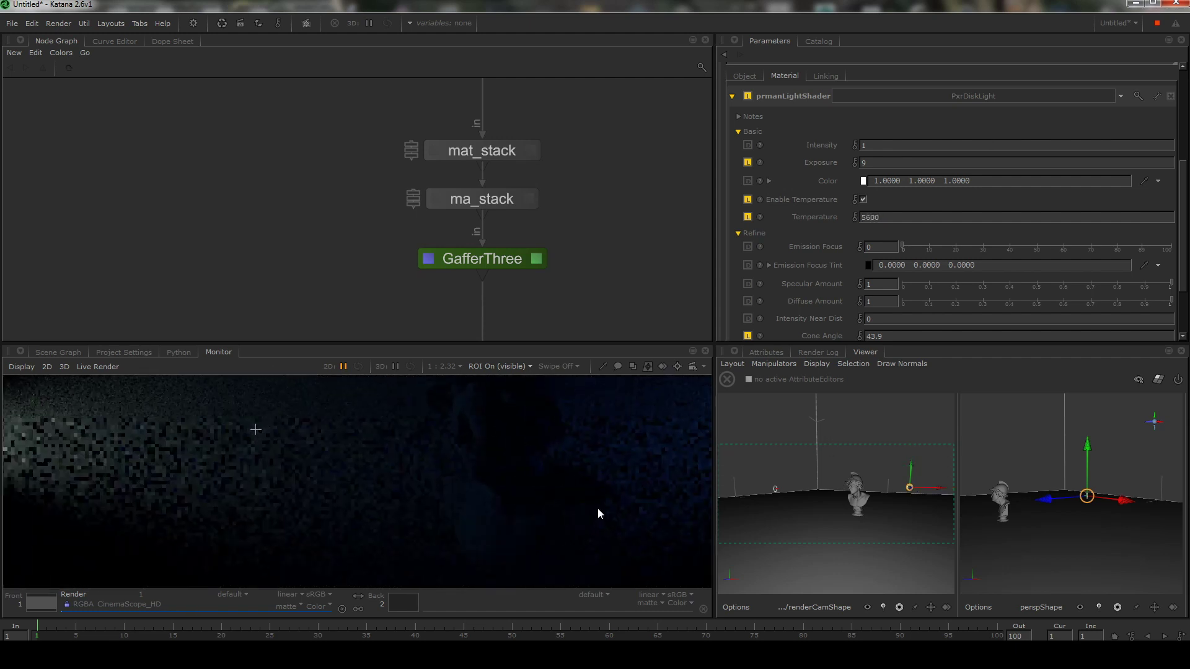
pyautogui.scroll(-3, 597, 508)
pyautogui.scroll(3, 545, 496)
pyautogui.scroll(1, 557, 493)
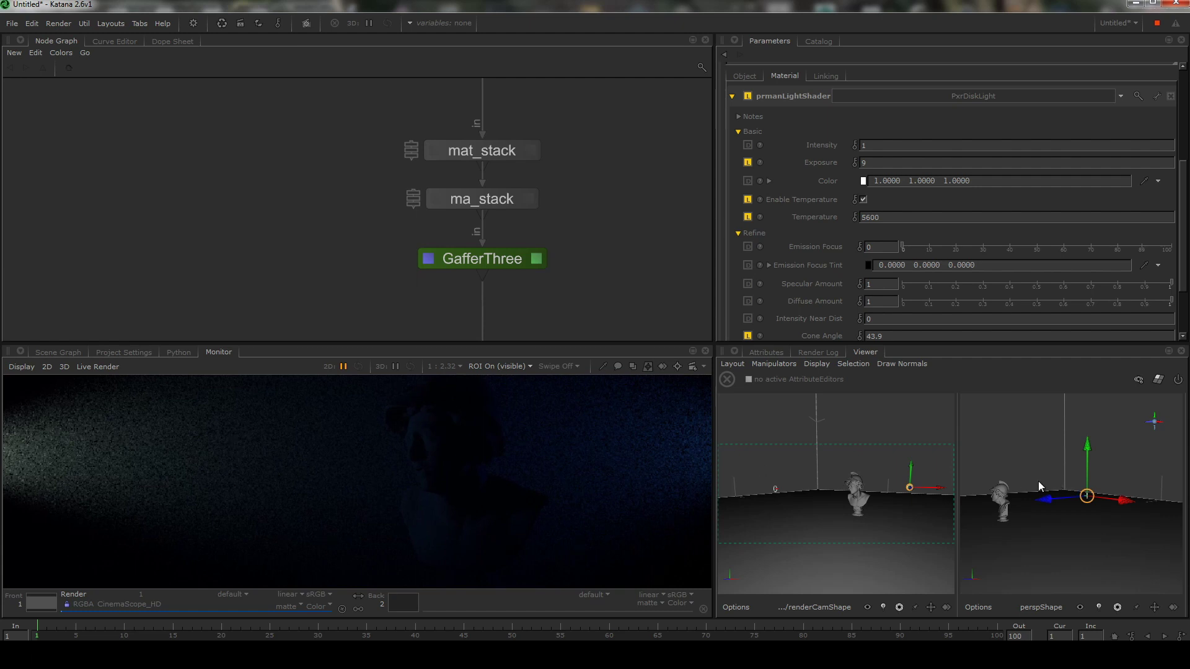
# - Set PxrDiskLight1's Temperature to 1200 and its Exposure to 11.6
pyautogui.keyDown('alt'); pyautogui.moveTo(1025, 457); pyautogui.dragTo(1135, 519); pyautogui.keyUp('alt')
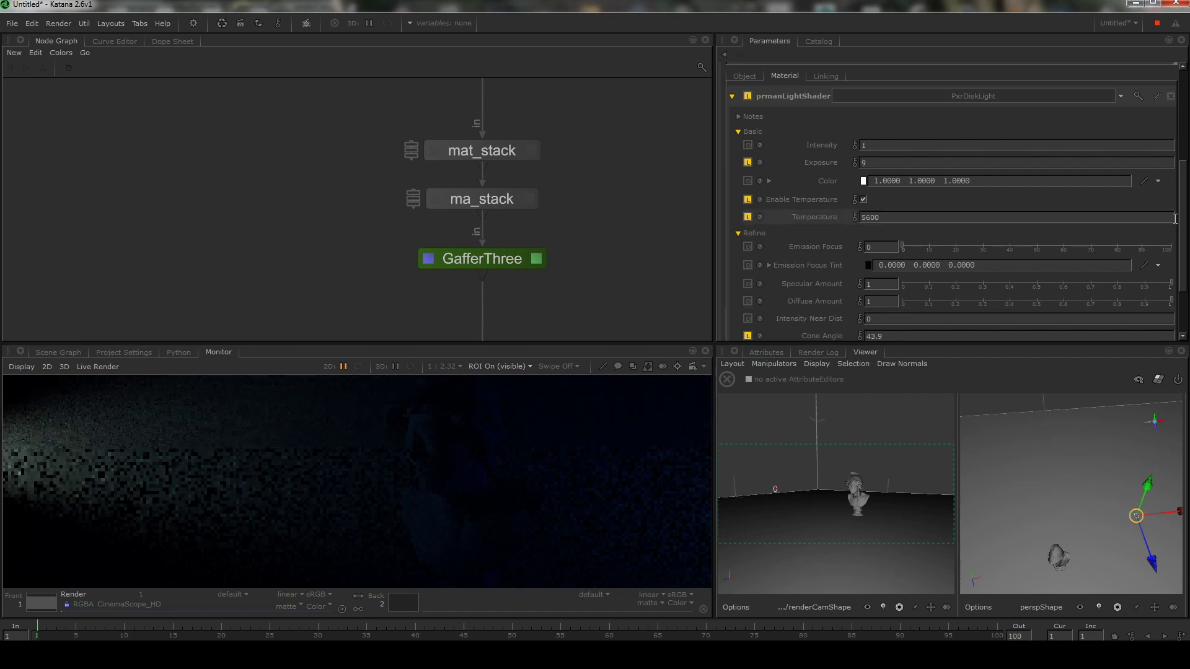
pyautogui.click(895, 145)
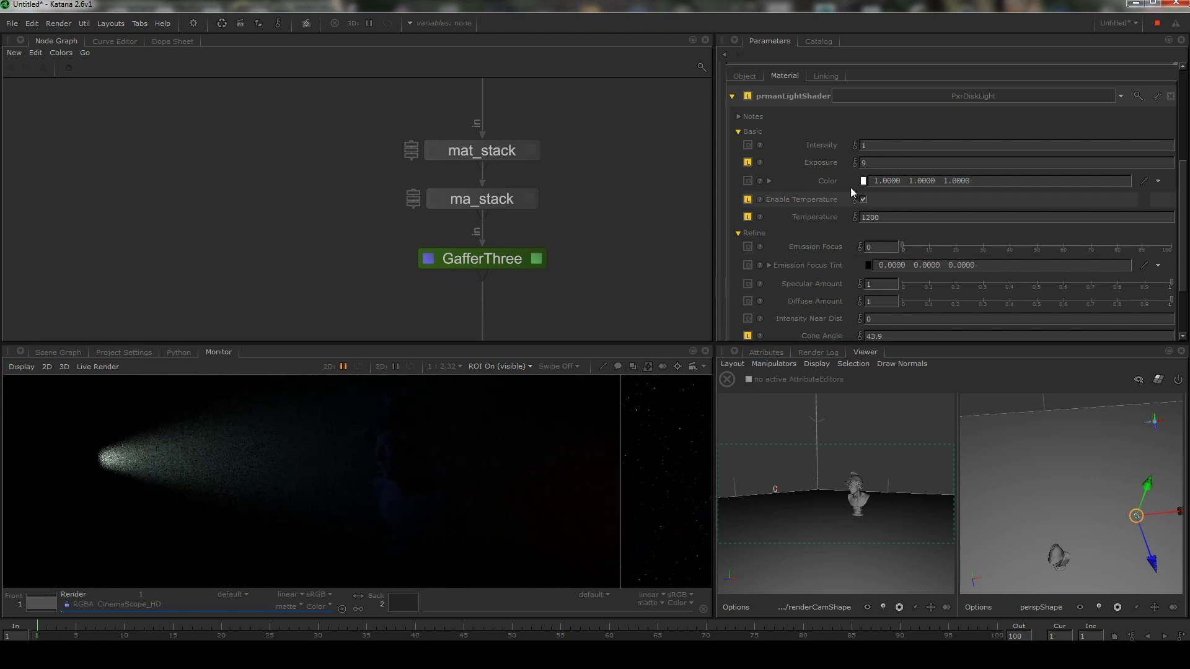
pyautogui.moveTo(822, 163)
pyautogui.mouseDown()
pyautogui.moveTo(867, 162)
pyautogui.moveTo(823, 160)
pyautogui.mouseUp()
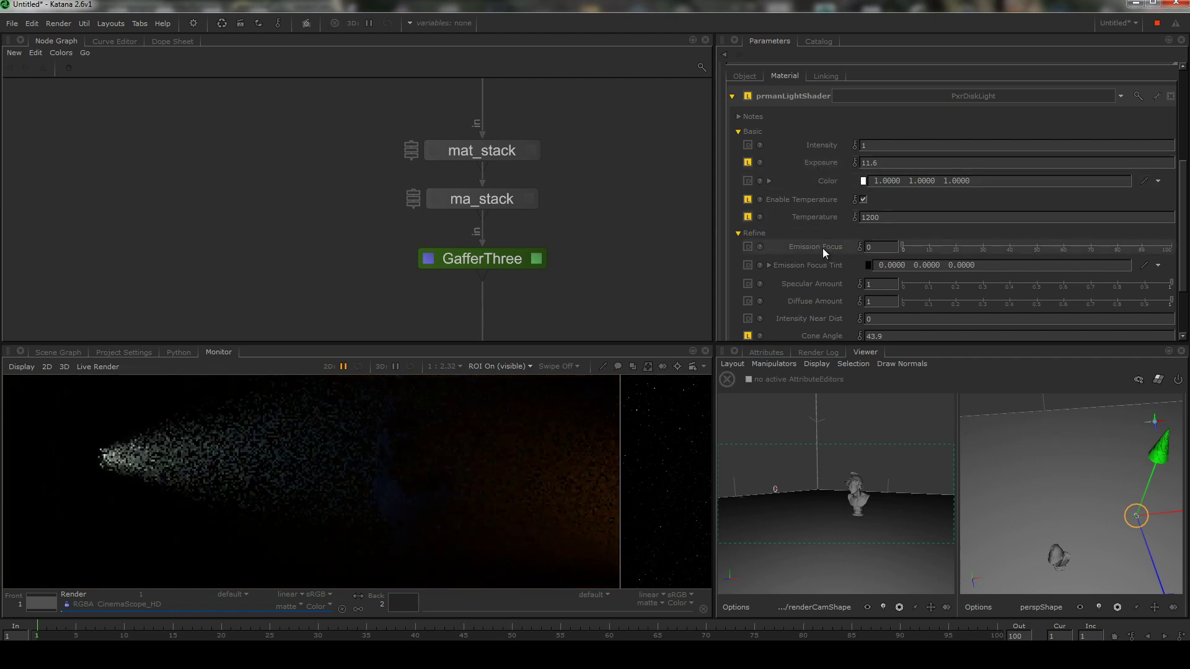
# - Move PxrDiskLight1 closer to the bust so that it enters the render camera's view
pyautogui.keyDown('alt'); pyautogui.moveTo(1051, 509); pyautogui.dragTo(998, 447); pyautogui.keyUp('alt')
pyautogui.press('-')
pyautogui.press('-')
pyautogui.press('-')
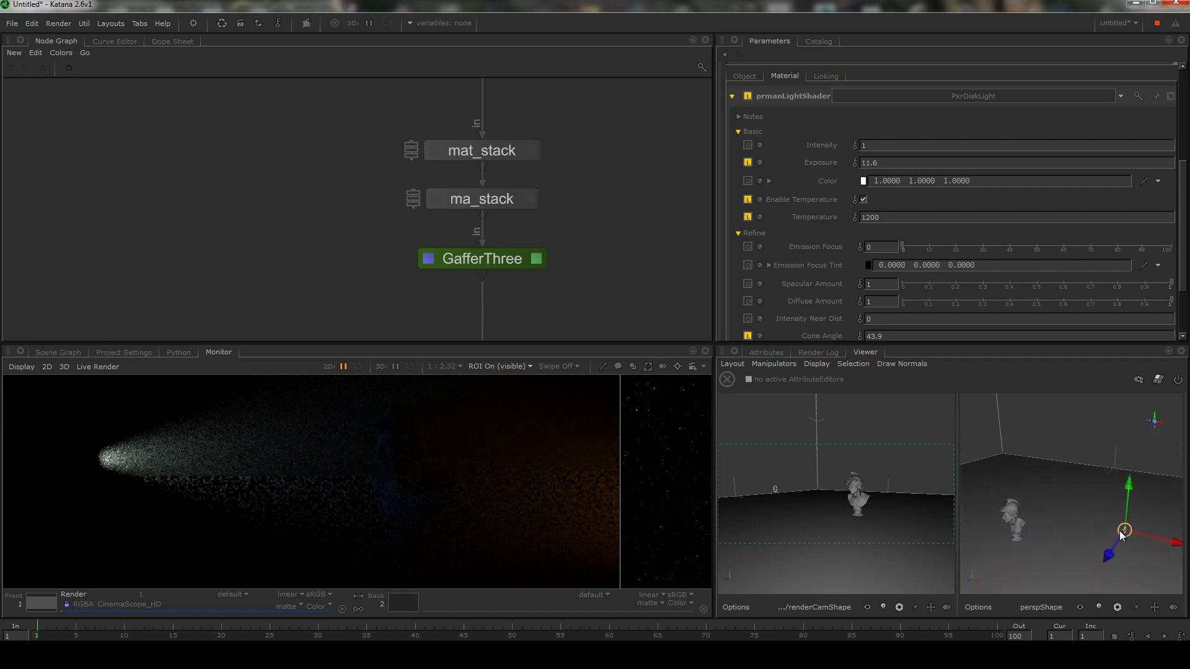
pyautogui.moveTo(1123, 536); pyautogui.dragTo(1100, 520)
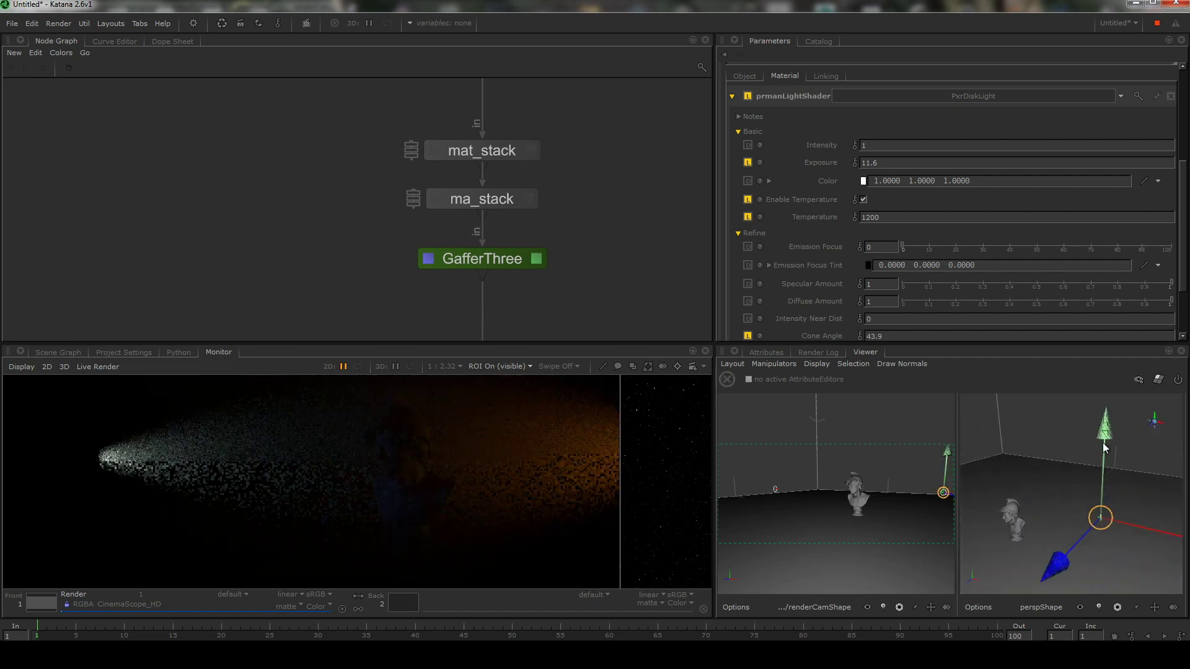
# - Set PxrDiskLight1's Cone Angle to 32.8 and its Cone Softness to 2
pyautogui.scroll(-2, 987, 293)
pyautogui.moveTo(826, 276); pyautogui.dragTo(757, 273)
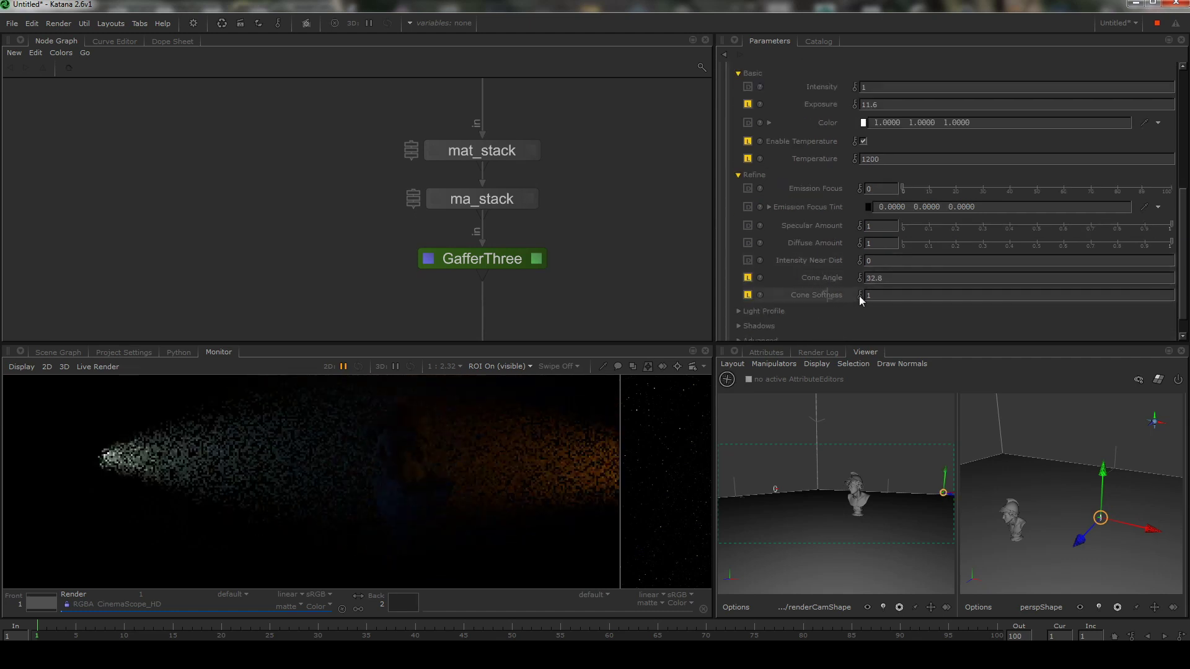
pyautogui.moveTo(859, 296); pyautogui.dragTo(873, 310)
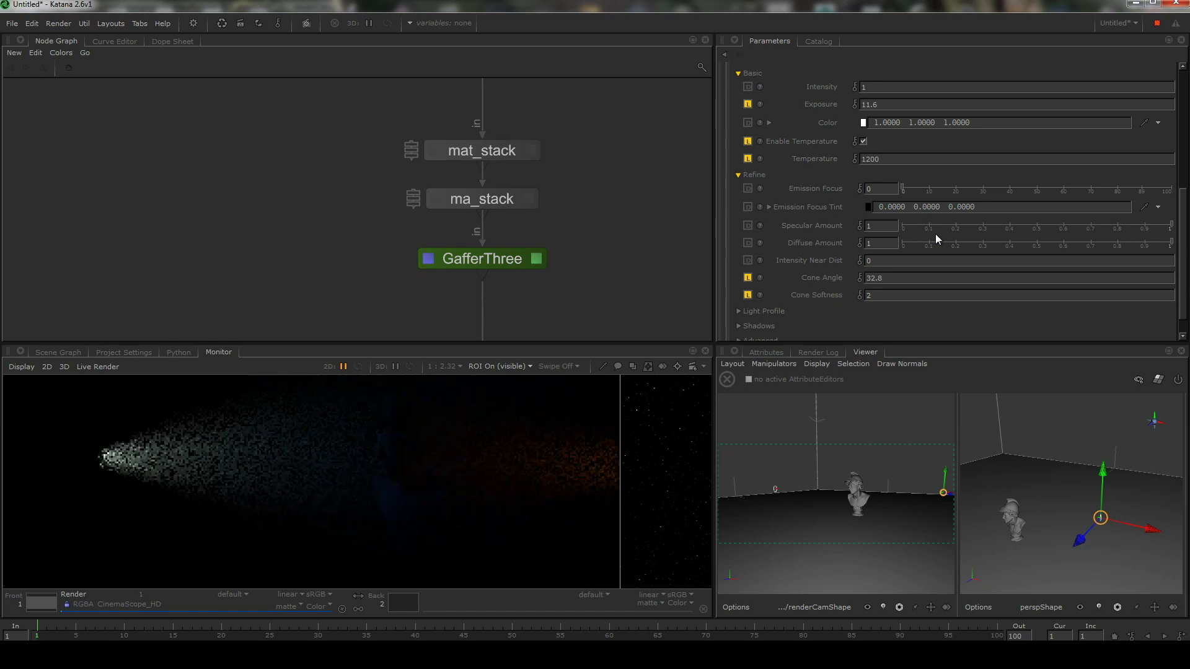
# - Shift PxrDiskLight1 slightly closer to the bust and examine both beams and the bust in the Monitor
pyautogui.moveTo(1077, 503)
pyautogui.keyDown('alt'); pyautogui.mouseDown()
pyautogui.moveTo(1049, 492)
pyautogui.moveTo(1073, 511)
pyautogui.mouseUp(); pyautogui.keyUp('alt')
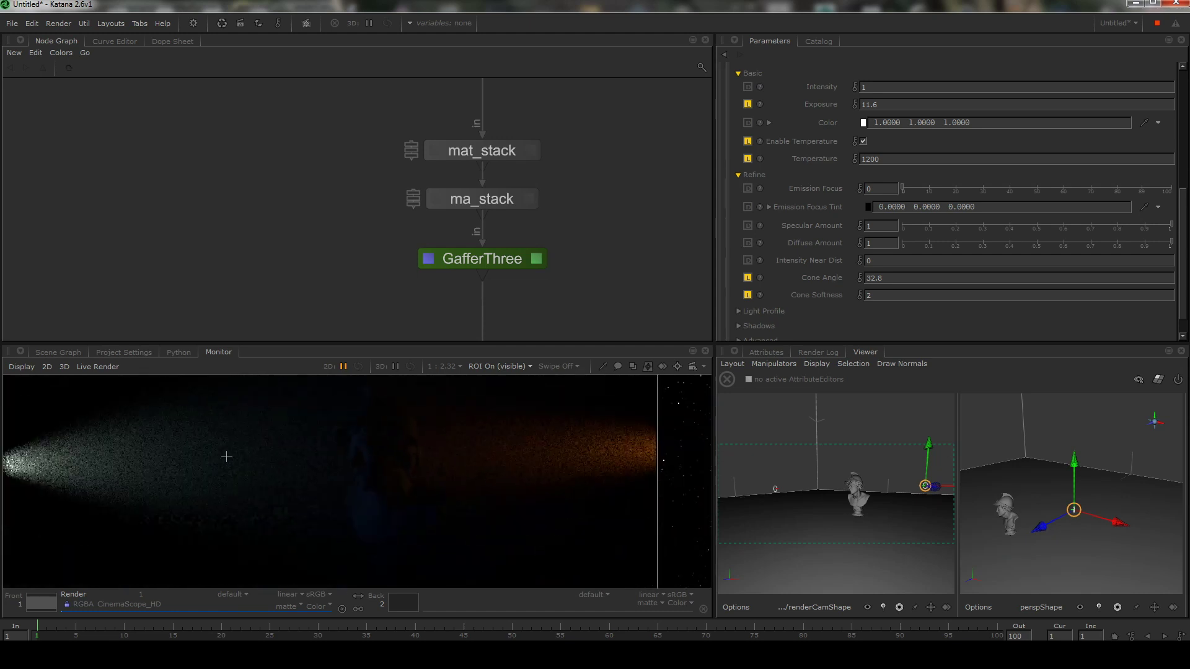
pyautogui.scroll(-3, 494, 433)
pyautogui.scroll(-2, 481, 425)
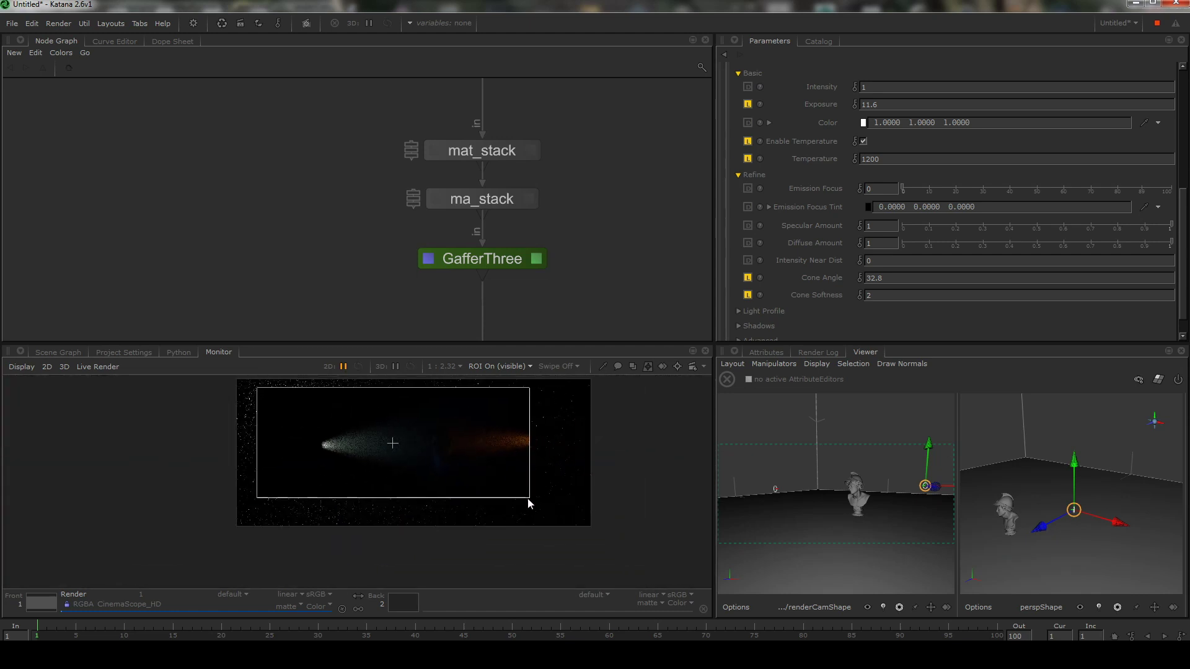
pyautogui.scroll(4, 570, 472)
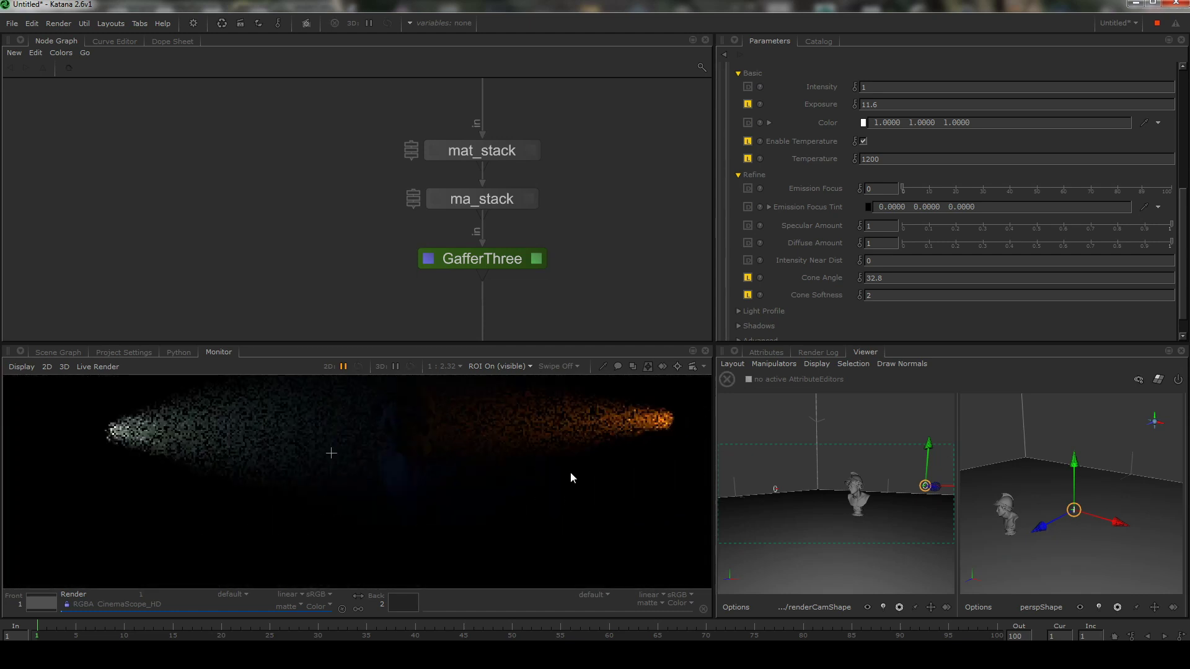
pyautogui.moveTo(402, 420); pyautogui.dragTo(432, 450, button='middle')
pyautogui.scroll(5, 432, 451)
pyautogui.scroll(-4, 537, 473)
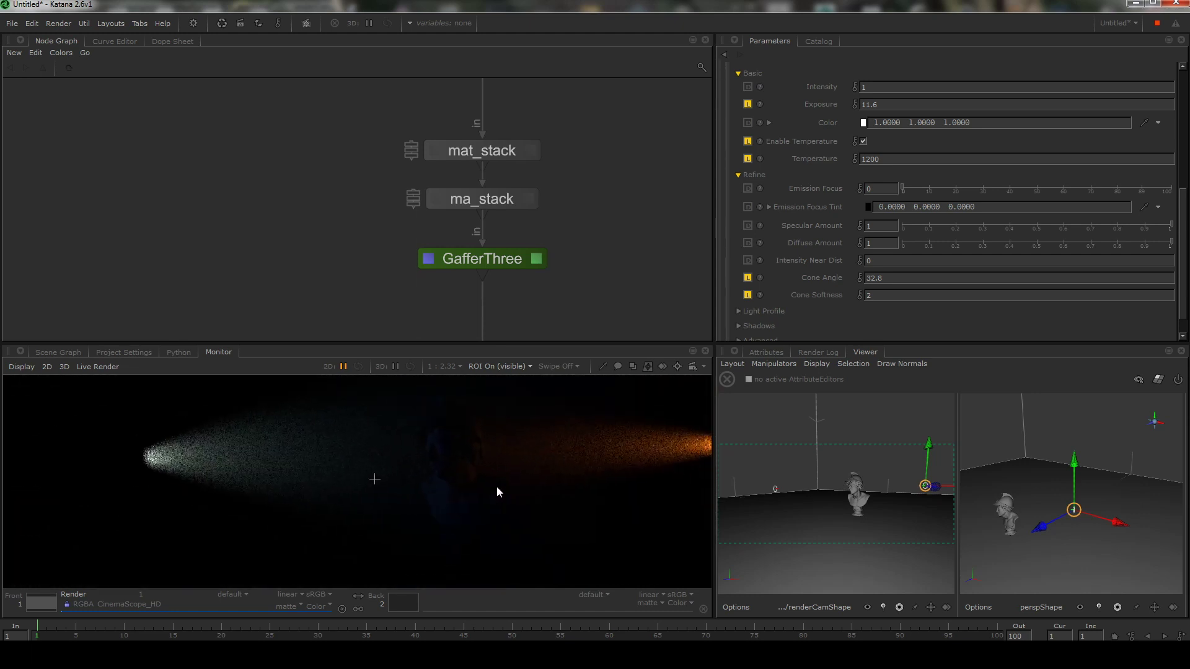
pyautogui.scroll(4, 496, 487)
pyautogui.scroll(-6, 496, 487)
pyautogui.moveTo(496, 487)
pyautogui.mouseDown(button='middle')
pyautogui.moveTo(467, 489)
pyautogui.moveTo(509, 483)
pyautogui.mouseUp(button='middle')
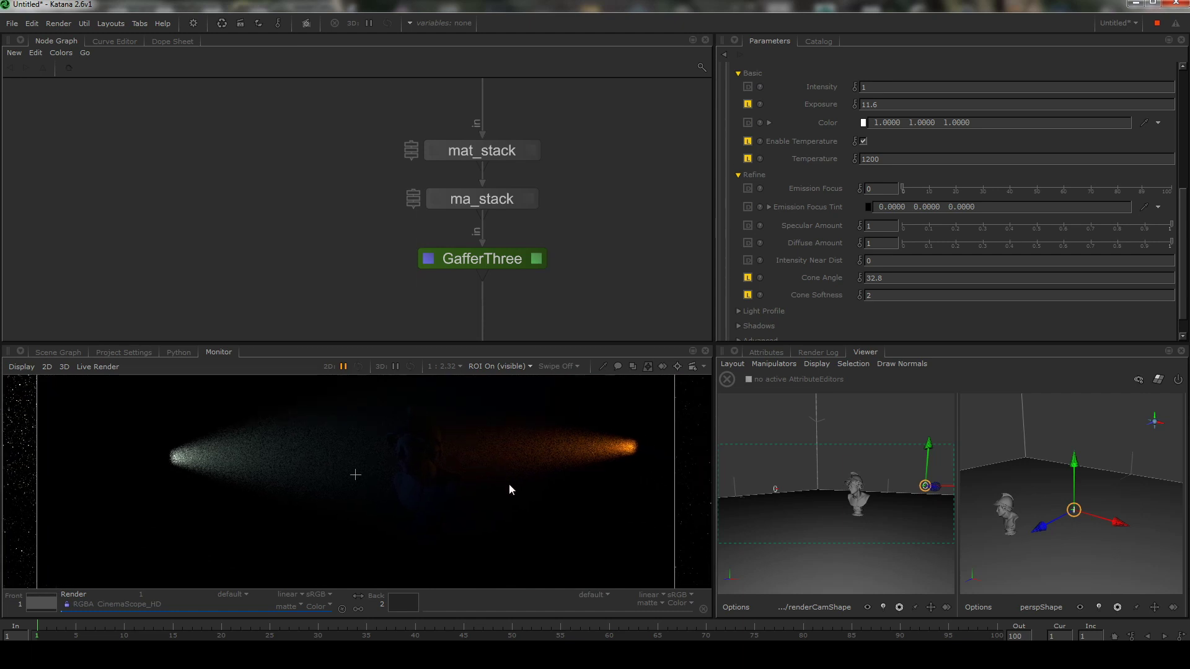
pyautogui.scroll(3, 500, 489)
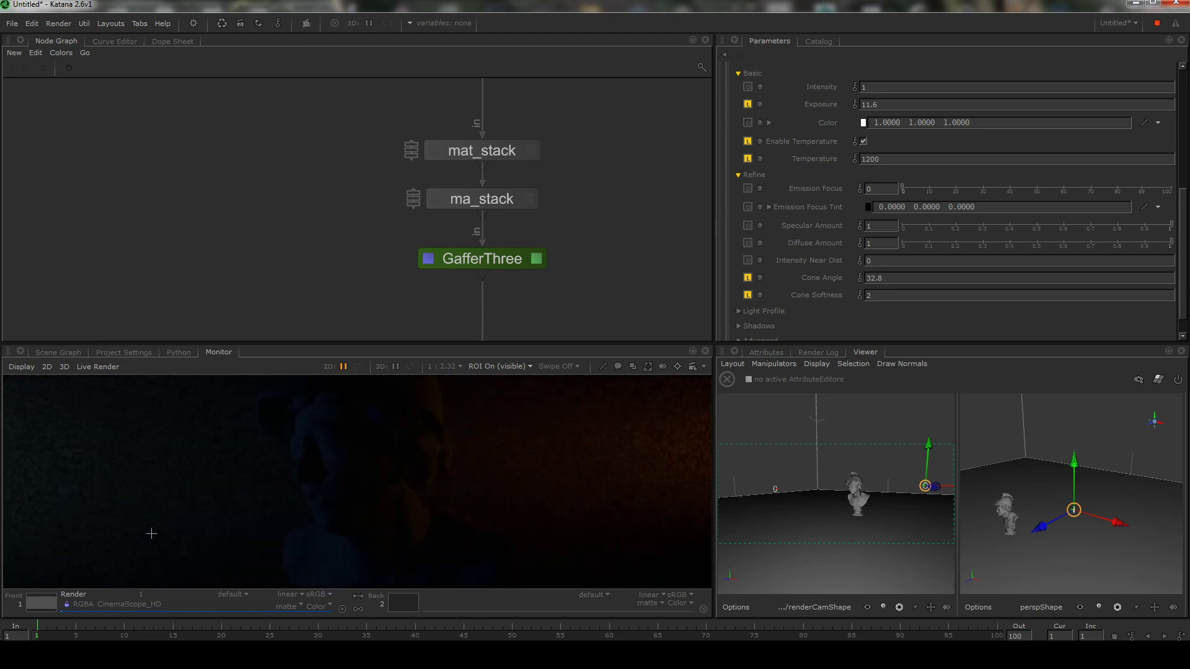
pyautogui.scroll(-3, 337, 481)
# - Open the grey_mat material in mat_stack and expand its PxrSurface shader
pyautogui.moveTo(534, 160); pyautogui.dragTo(536, 231, button='middle')
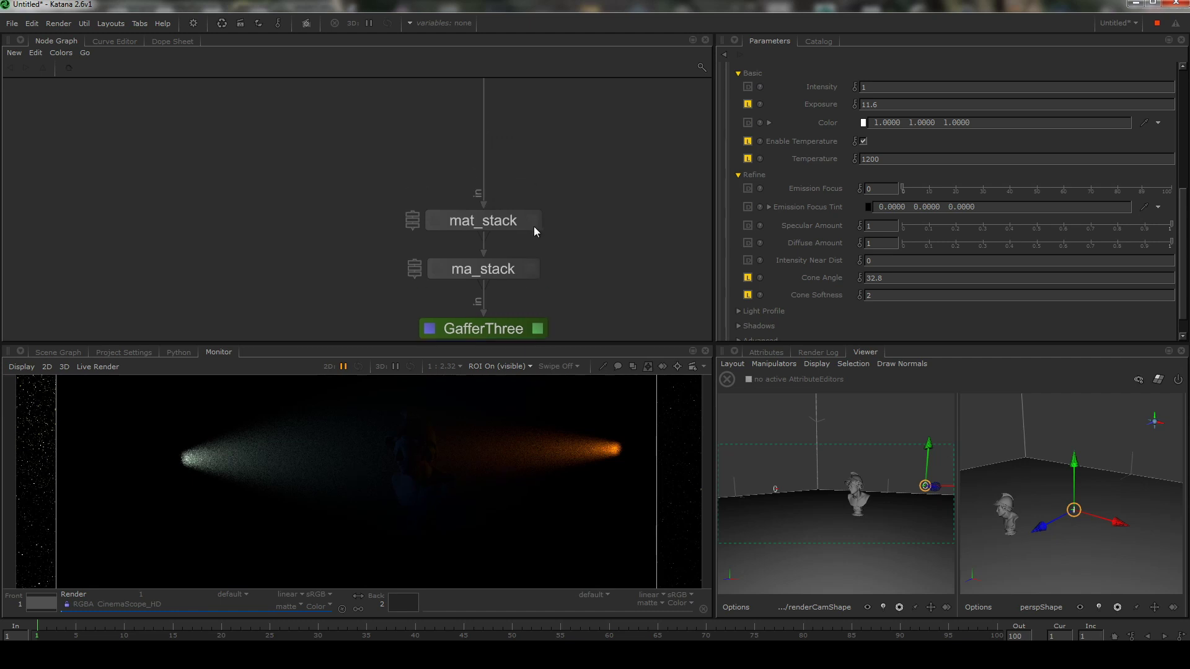
pyautogui.click(531, 221)
pyautogui.moveTo(1181, 102); pyautogui.dragTo(1181, 84)
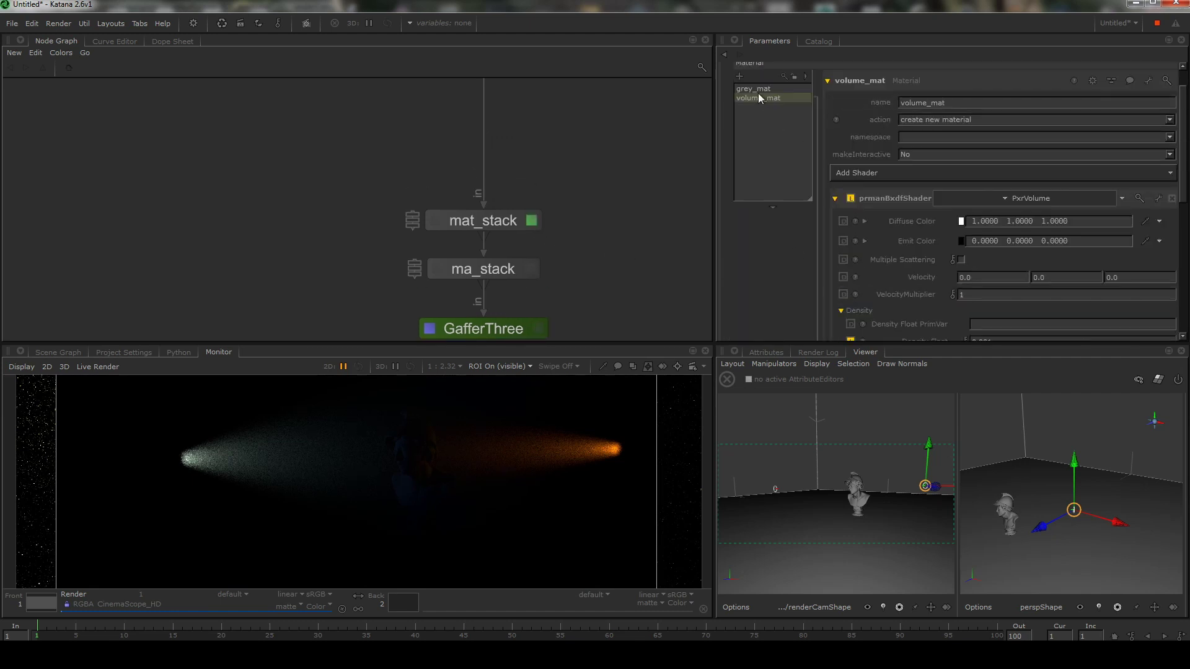
pyautogui.click(758, 92)
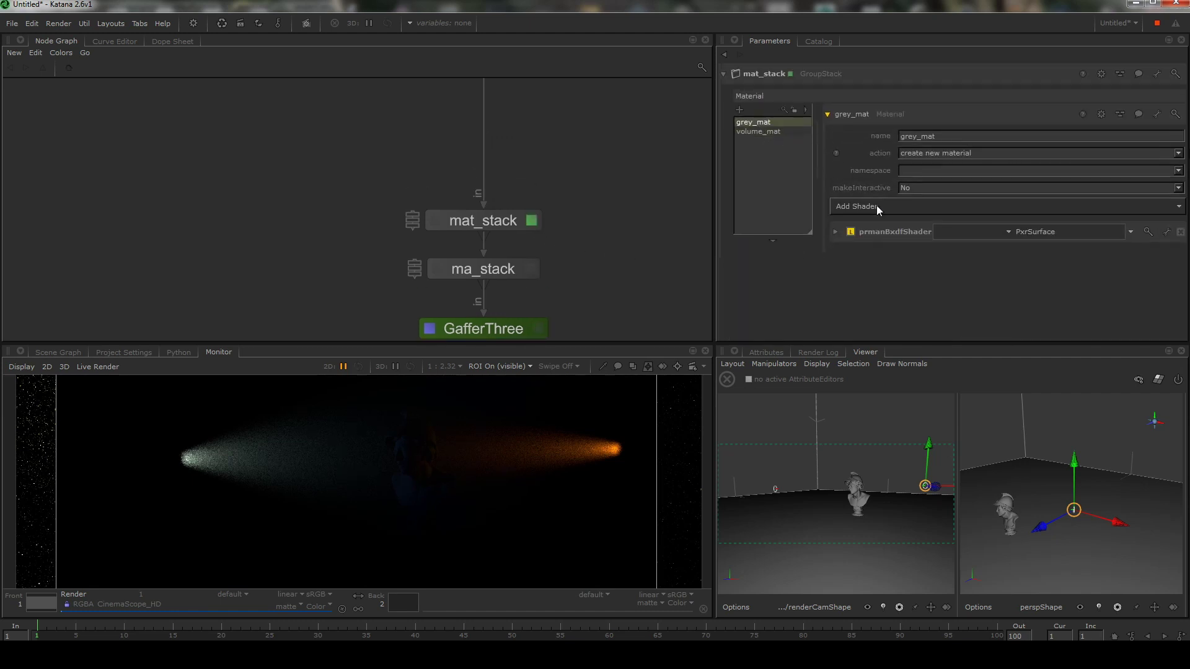
pyautogui.click(834, 232)
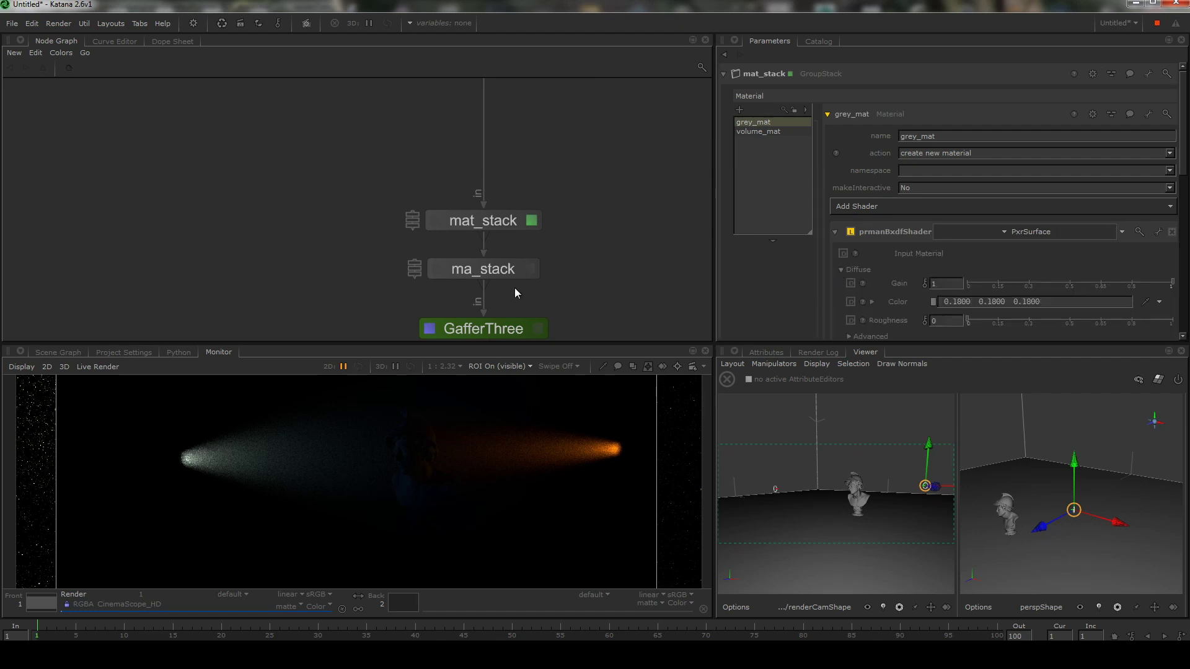
# - Assign grey_mat to the youngwarriorAA group through the first MaterialAssign in ma_stack
pyautogui.click(530, 269)
pyautogui.click(768, 123)
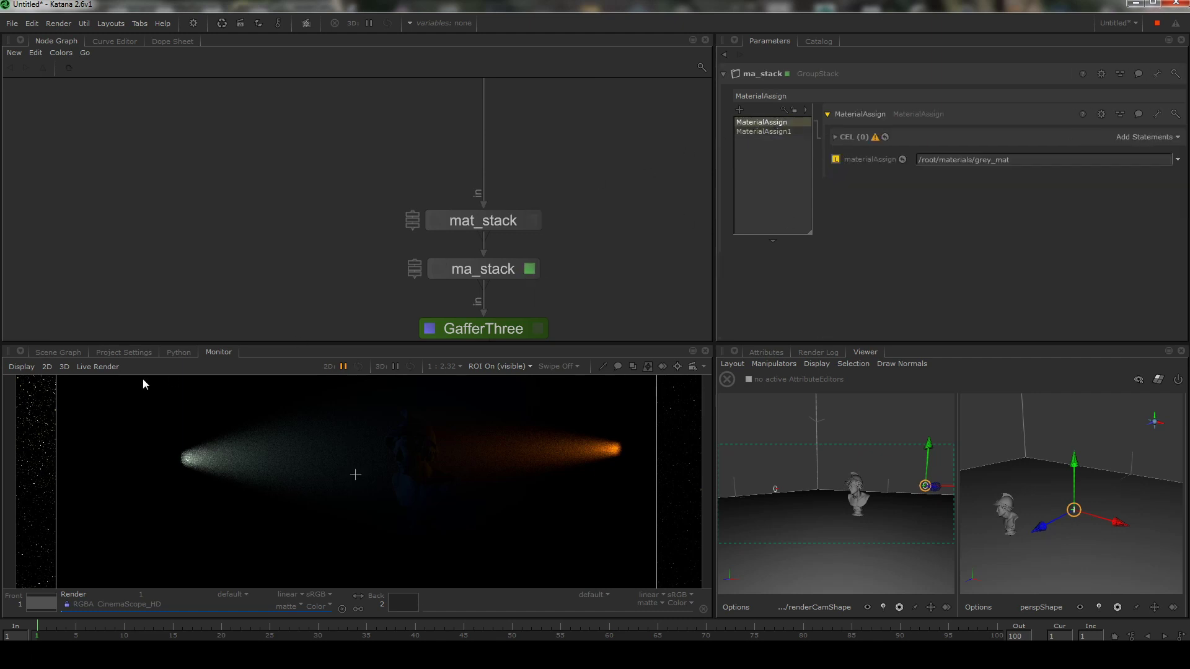
pyautogui.click(55, 352)
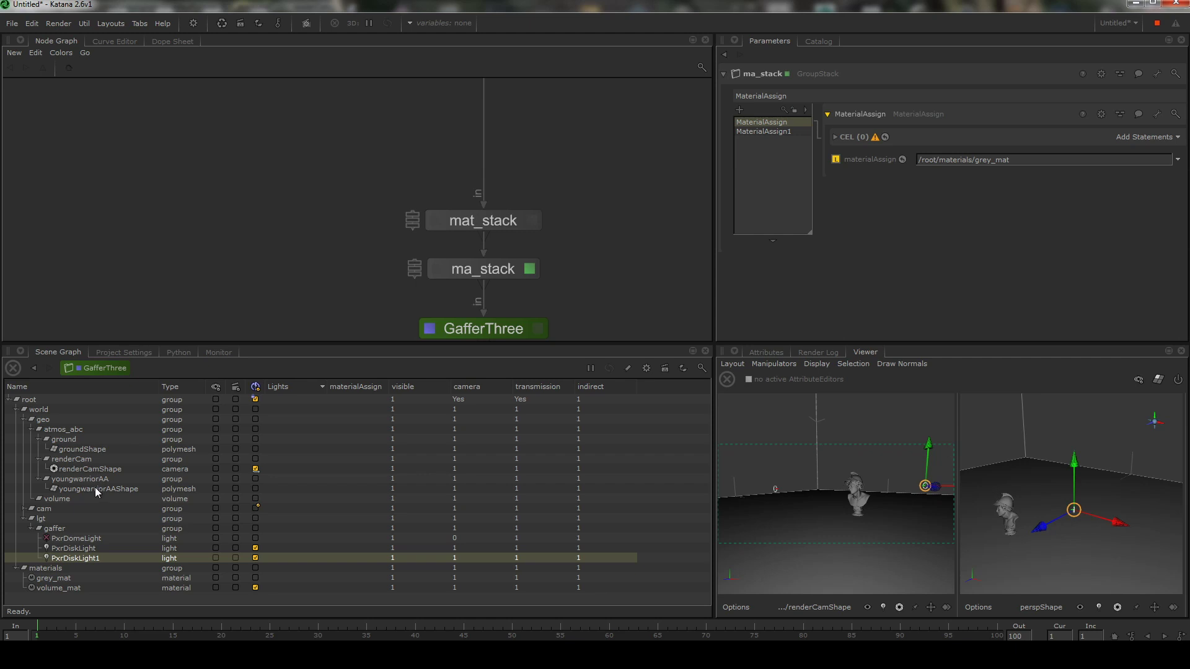
pyautogui.moveTo(95, 478); pyautogui.dragTo(1139, 136)
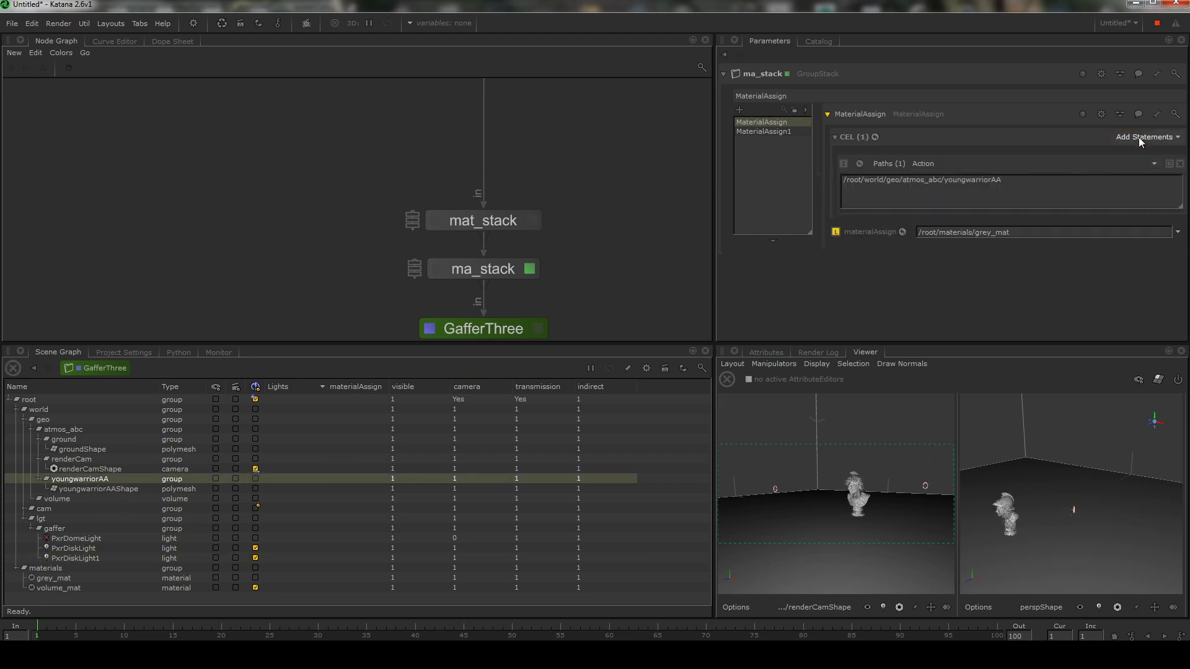
# - Set grey_mat's Primary Specular to Physical Fresnel mode with Edge Color 0.45 and Roughness 0.45
pyautogui.click(535, 222)
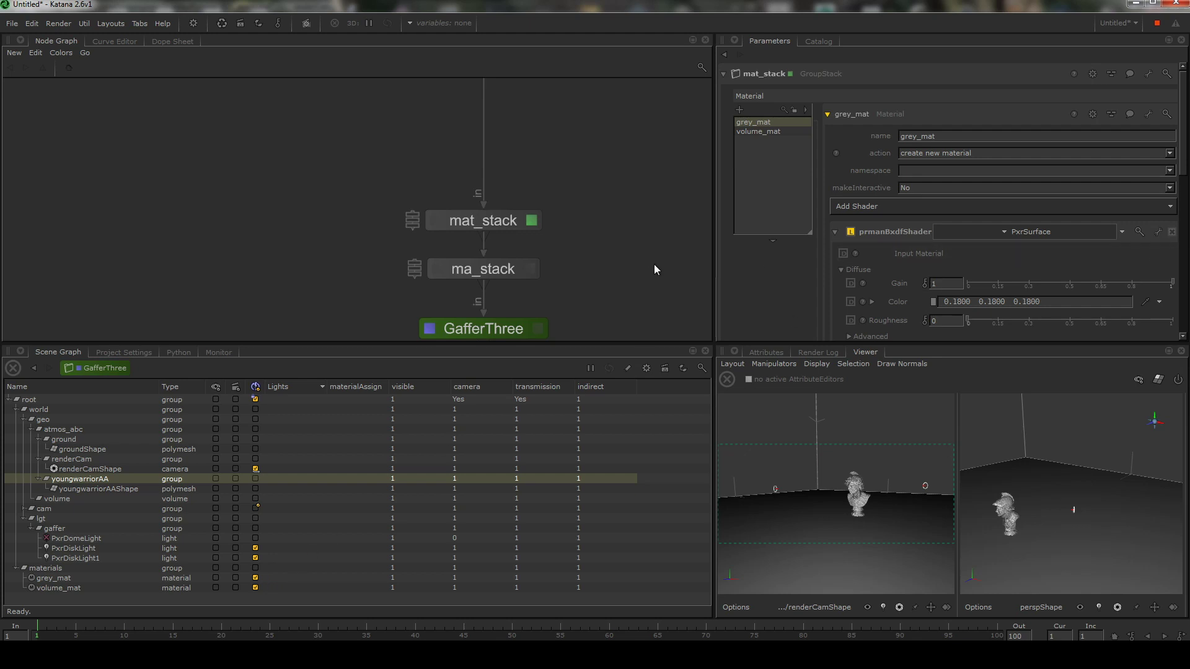
pyautogui.scroll(-5, 1183, 167)
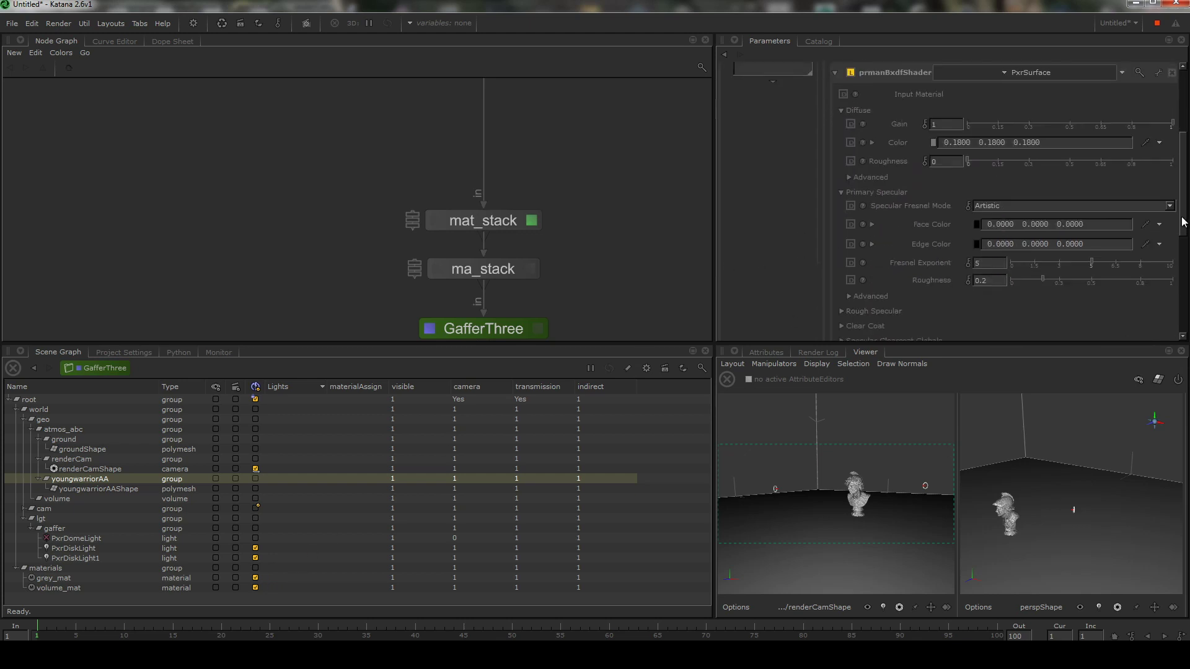
pyautogui.click(1054, 211)
pyautogui.click(993, 221)
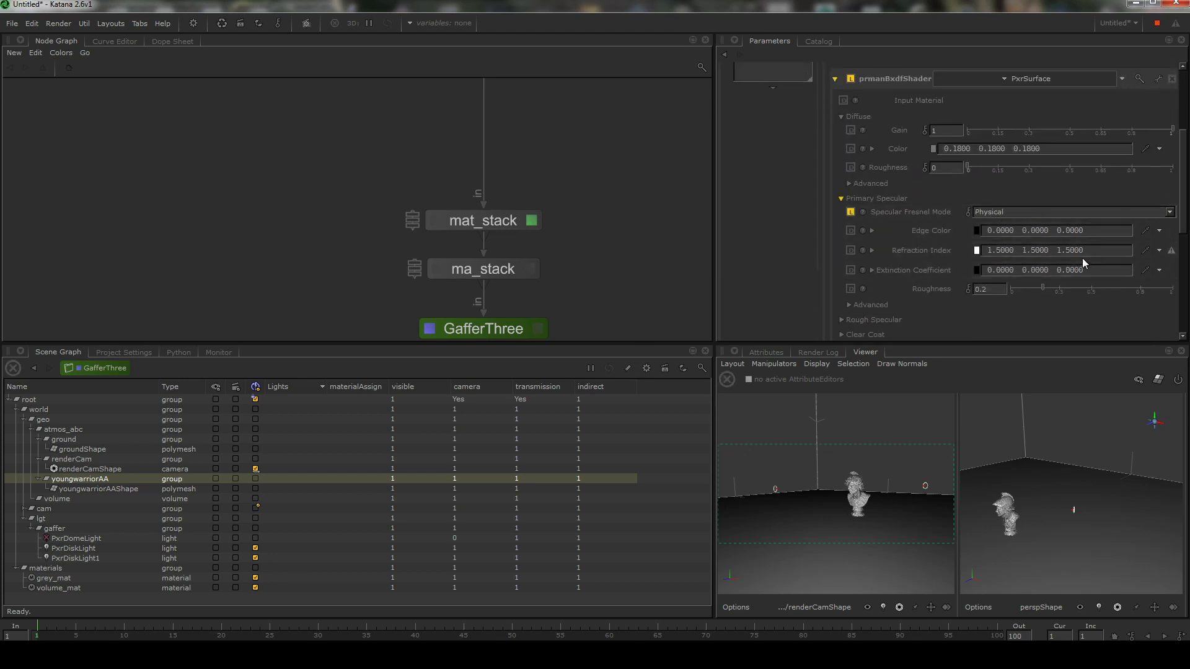
pyautogui.write('0.45')
pyautogui.press('Return')
pyautogui.moveTo(988, 287); pyautogui.dragTo(981, 286)
pyautogui.write('0.4')
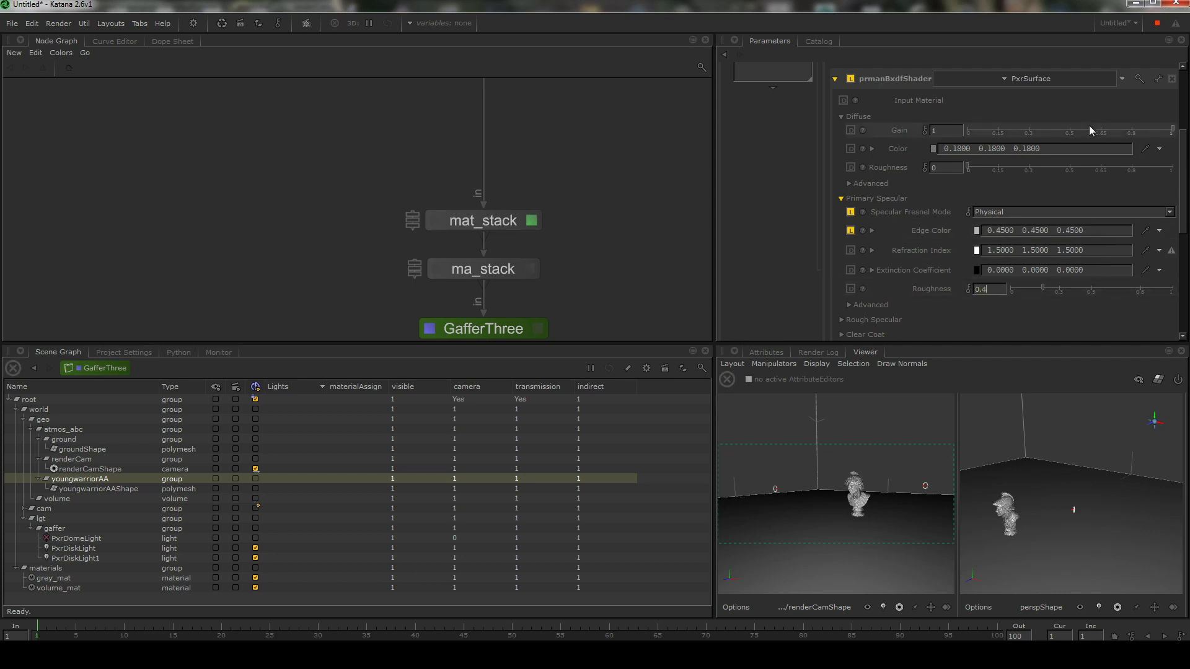
pyautogui.write('5')
pyautogui.press('Return')
# - Check the bust's new material in the Monitor, restart the render and inspect the bust up close
pyautogui.click(224, 351)
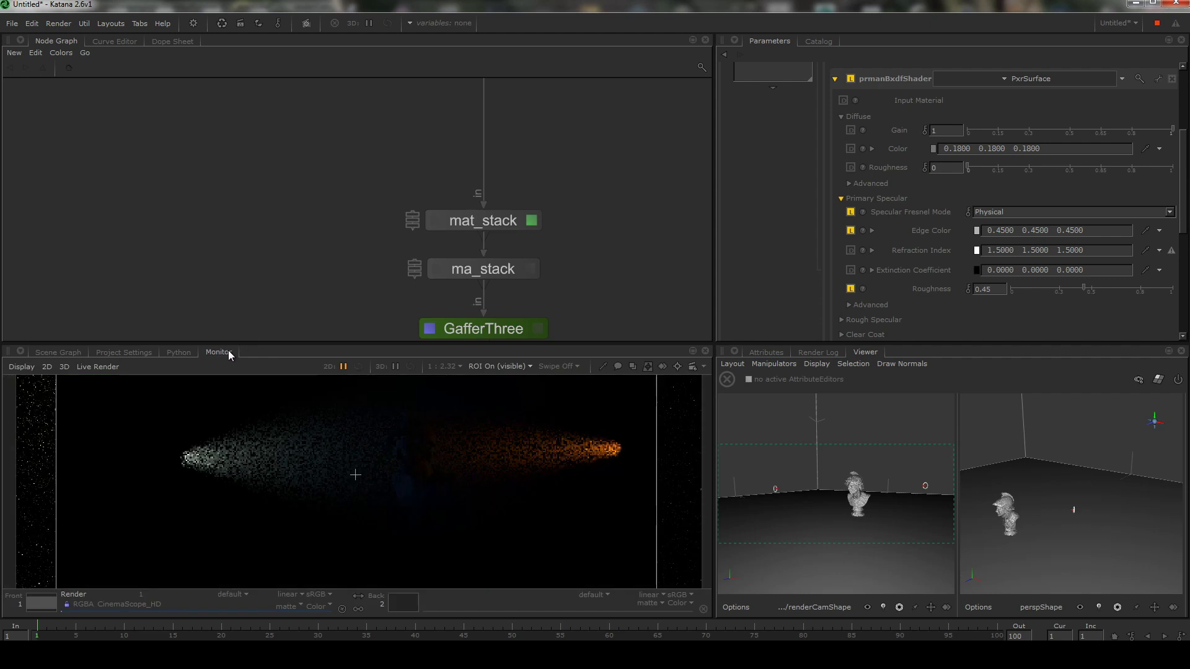
pyautogui.click(65, 356)
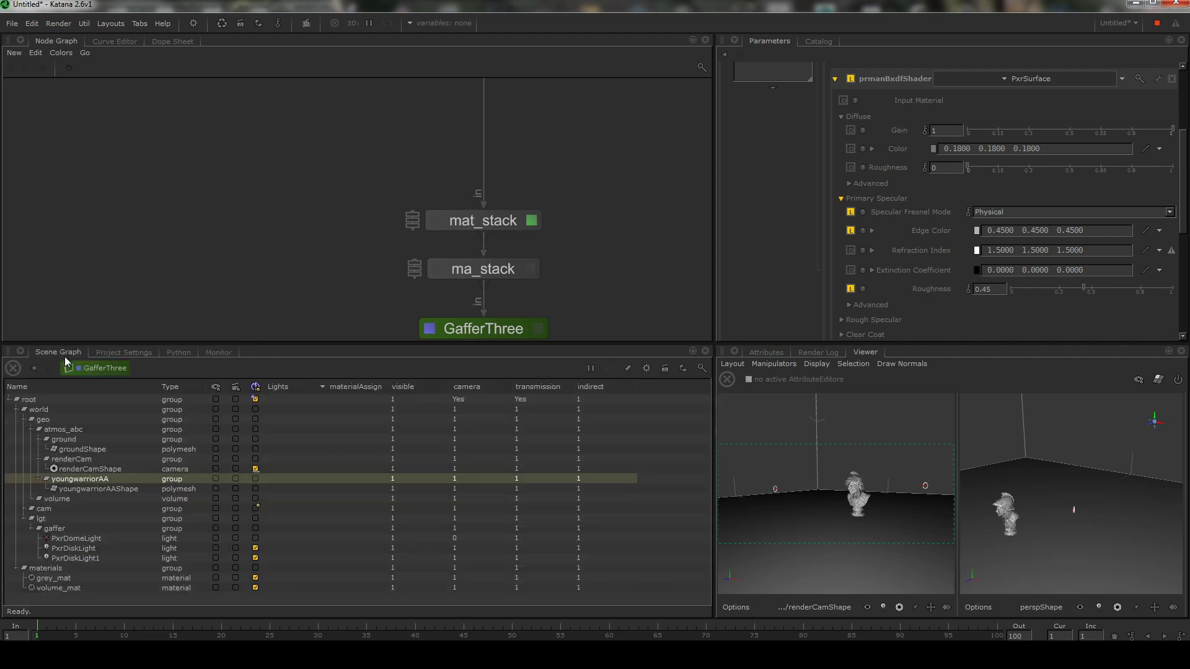
pyautogui.click(217, 351)
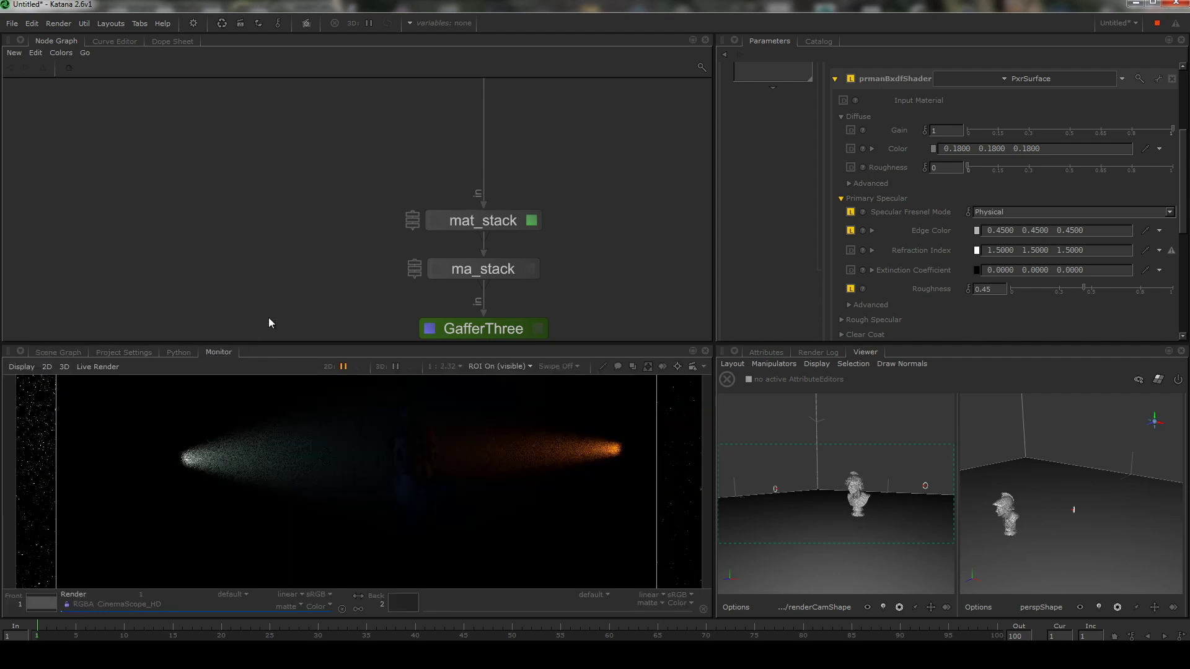
pyautogui.moveTo(521, 213); pyautogui.dragTo(519, 91, button='middle')
pyautogui.moveTo(497, 239); pyautogui.dragTo(497, 185, button='middle')
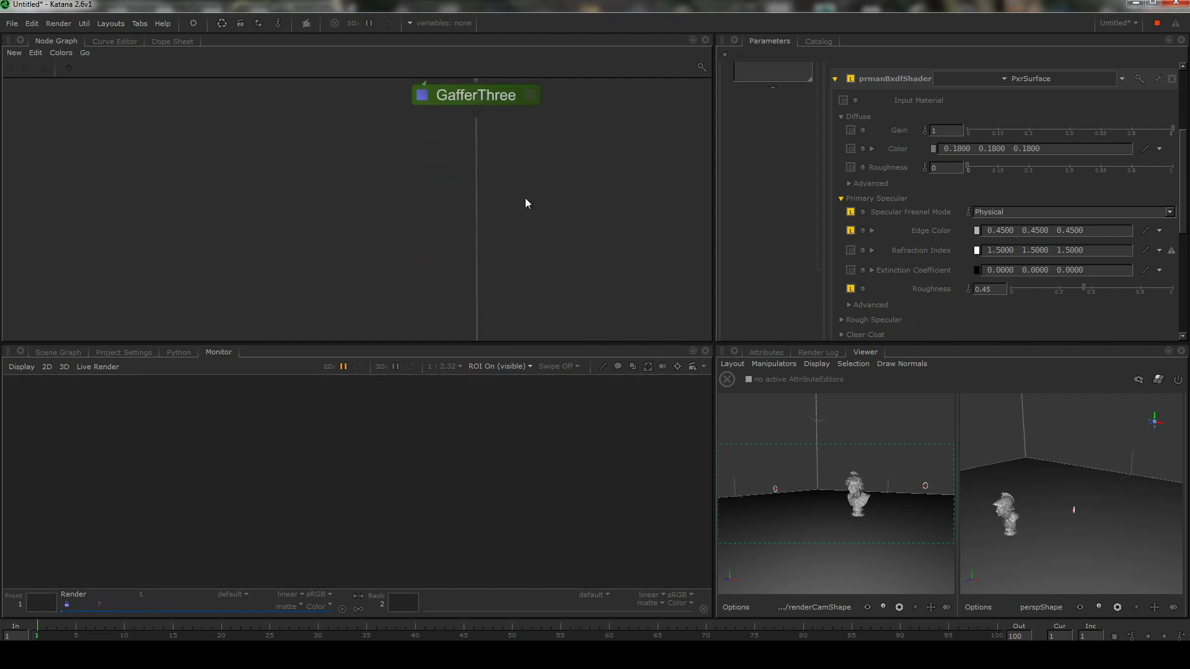
pyautogui.moveTo(546, 138); pyautogui.dragTo(530, 266, button='middle')
pyautogui.scroll(-2, 540, 228)
pyautogui.scroll(-3, 532, 255)
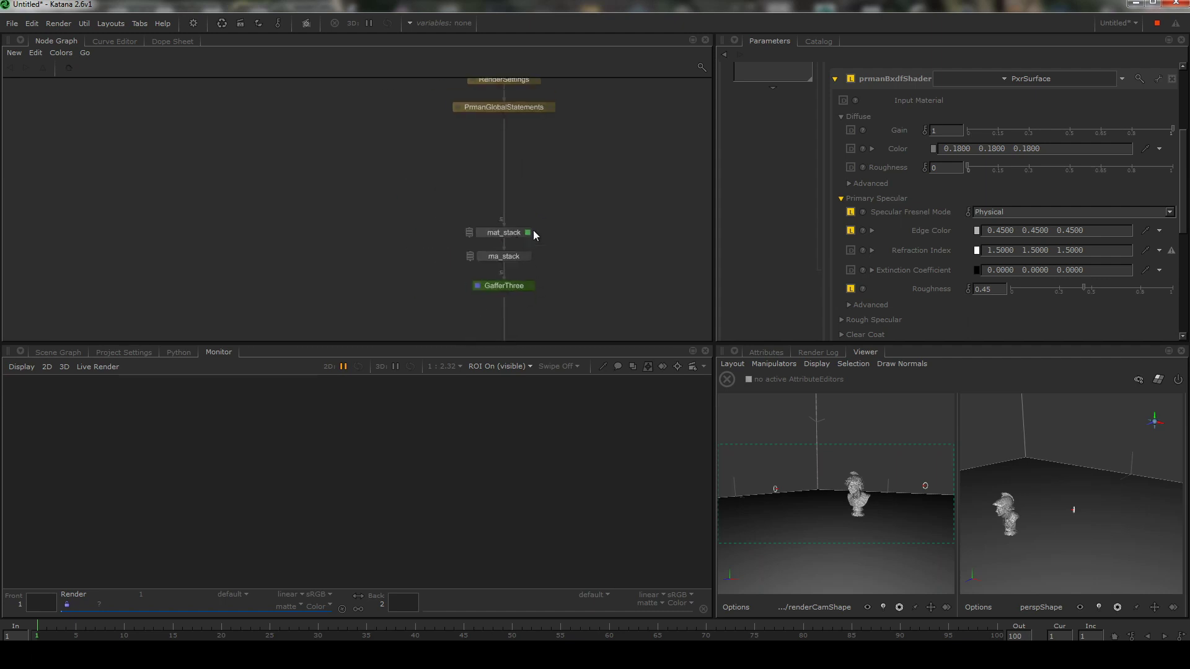
pyautogui.moveTo(516, 287); pyautogui.dragTo(515, 286, button='middle')
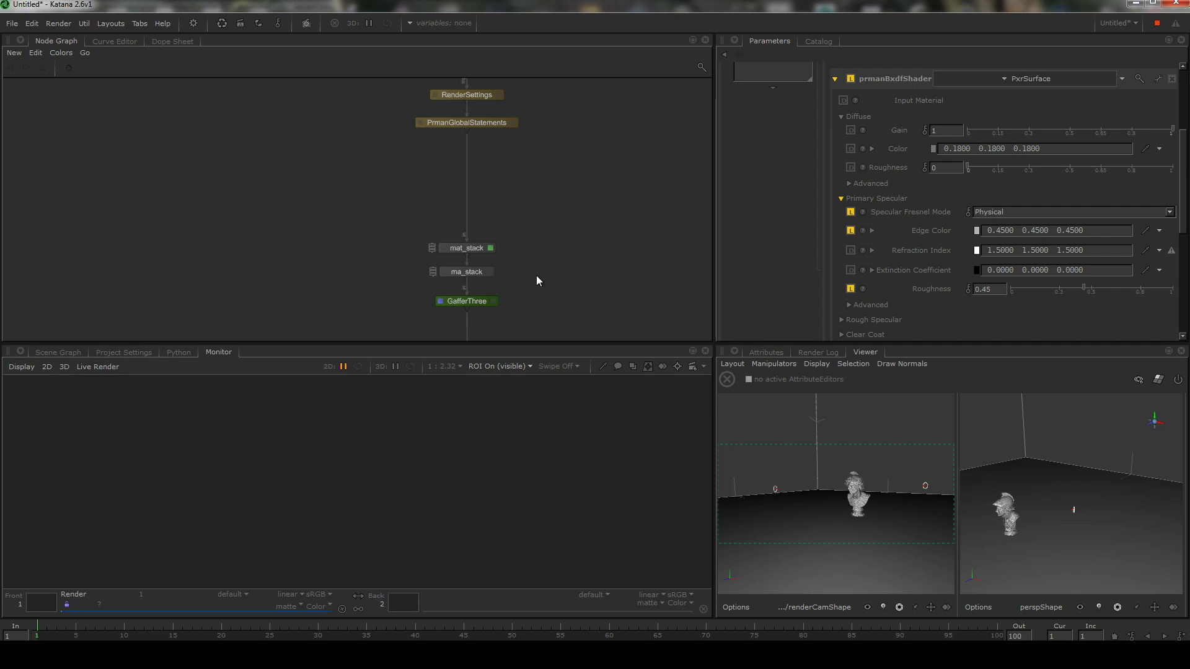
pyautogui.press('p')
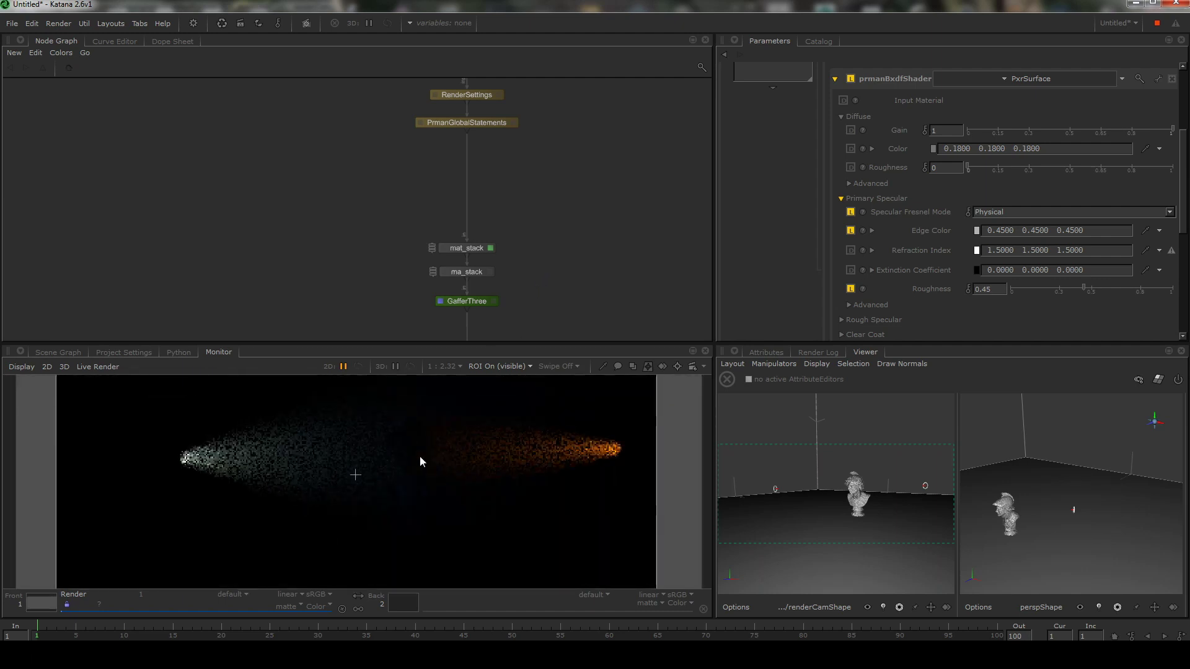
pyautogui.scroll(4, 549, 466)
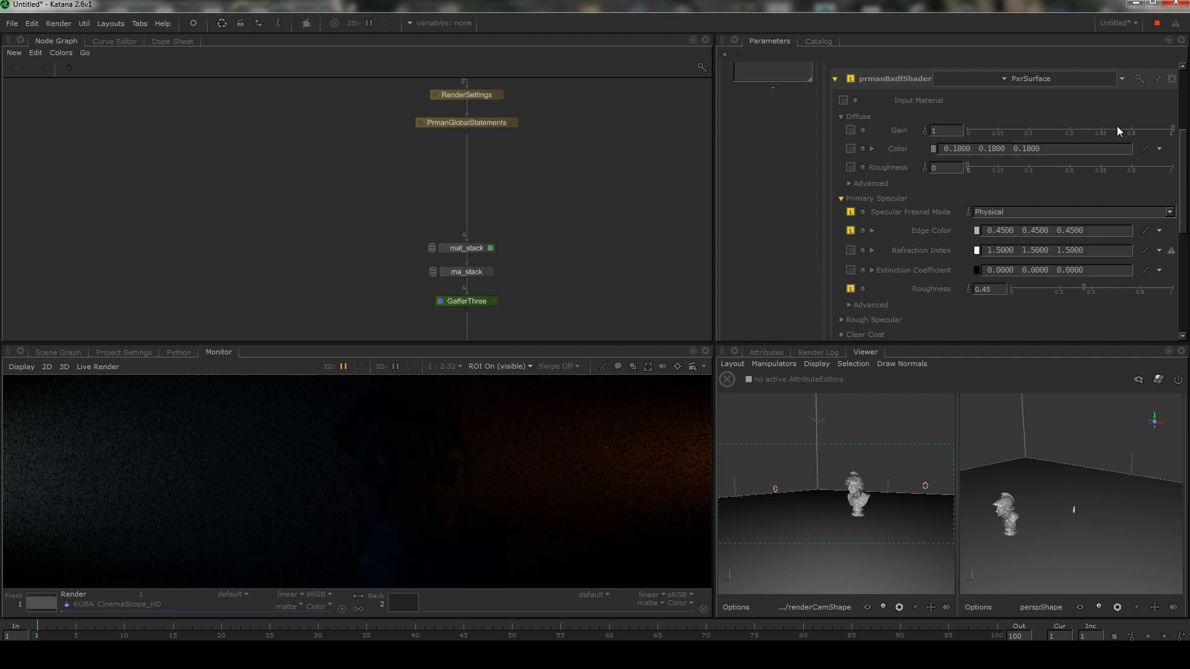
# - Set grey_mat's Diffuse Color to 0.5 on all channels and examine the bust and both beams in the render
pyautogui.scroll(1, 1177, 158)
pyautogui.click(992, 164)
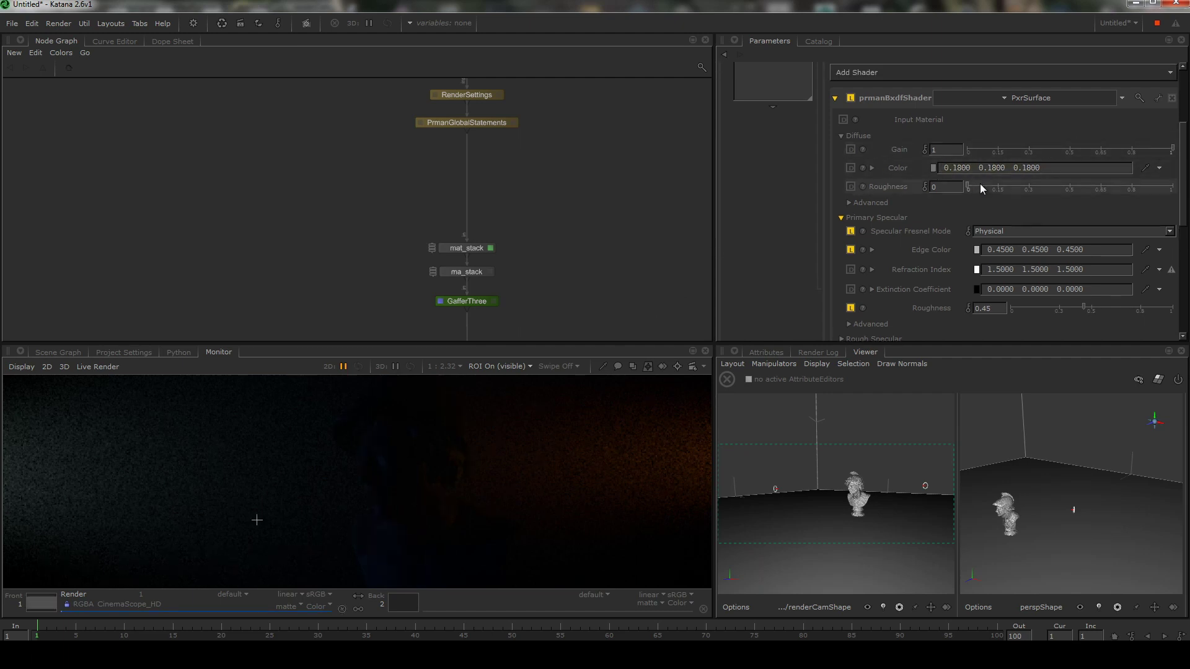
pyautogui.moveTo(1044, 166); pyautogui.dragTo(938, 164)
pyautogui.write('0.45')
pyautogui.press('Return')
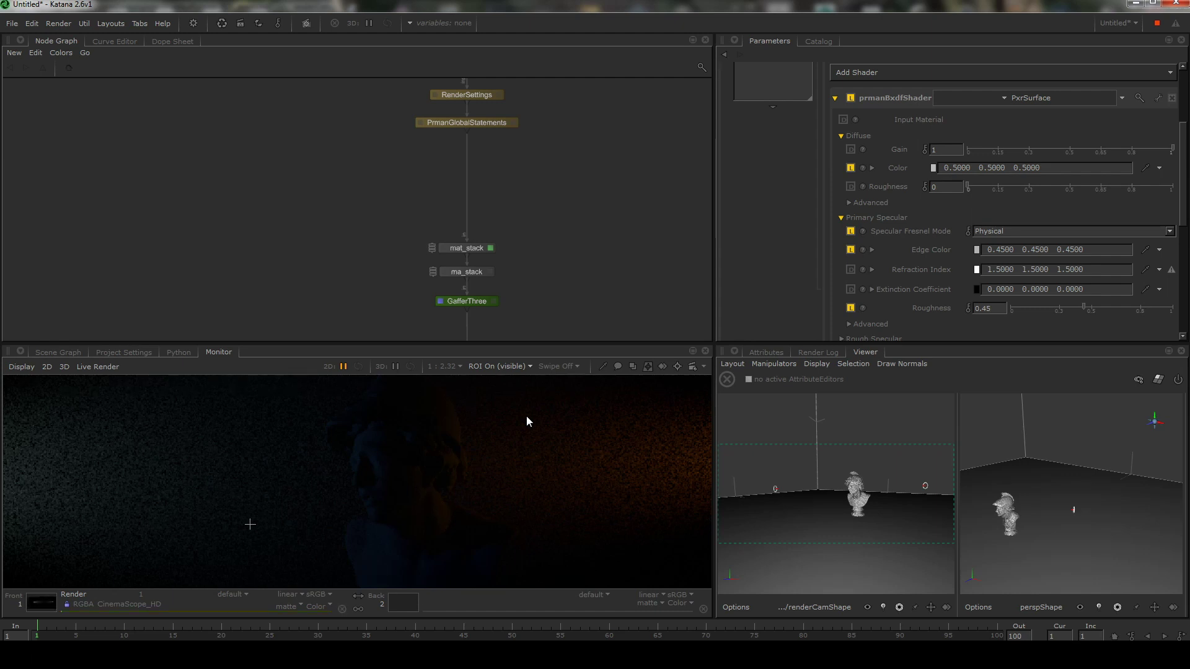
pyautogui.scroll(-5, 526, 417)
pyautogui.moveTo(525, 465); pyautogui.dragTo(492, 447, button='middle')
pyautogui.scroll(-3, 492, 448)
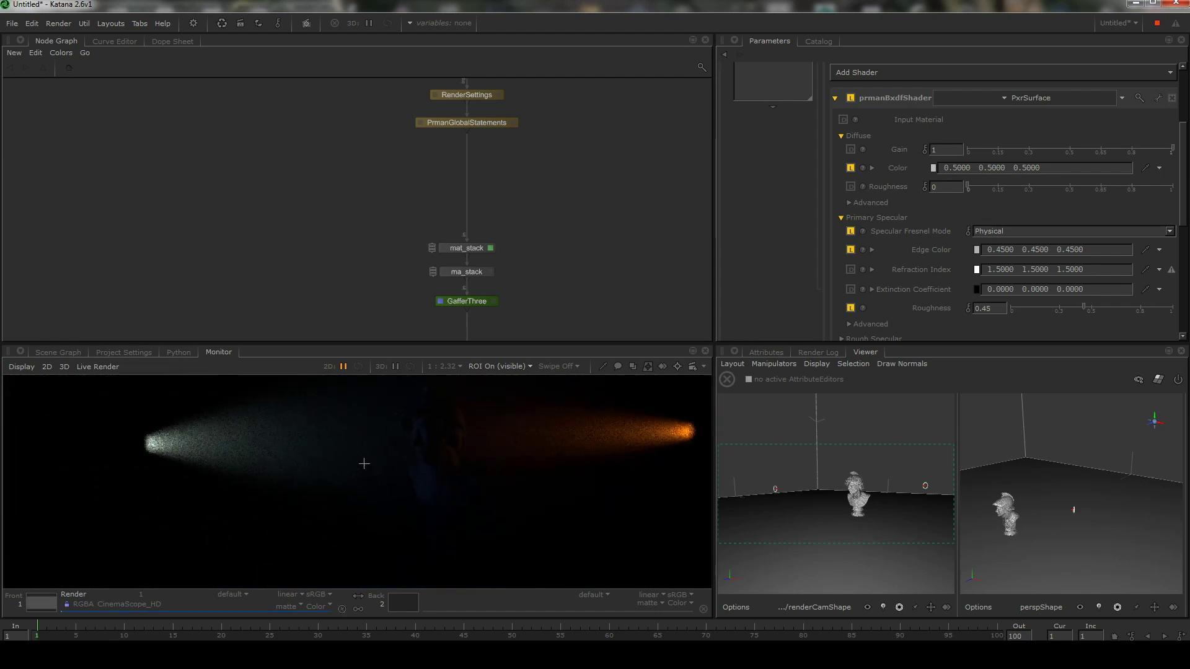
pyautogui.moveTo(480, 403); pyautogui.dragTo(474, 447, button='middle')
# - Open volume_mat in mat_stack and compare the render with its Density Color at default and at the custom setting
pyautogui.moveTo(506, 150); pyautogui.dragTo(516, 62, button='middle')
pyautogui.scroll(1, 494, 151)
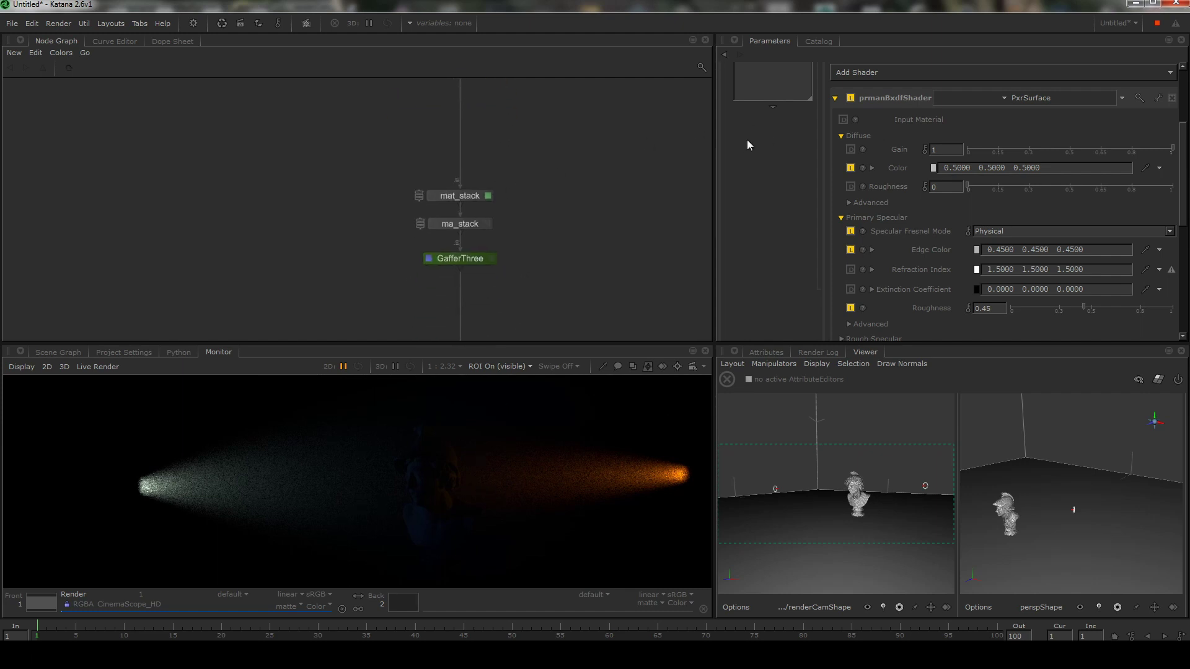
pyautogui.scroll(5, 1177, 128)
pyautogui.click(747, 132)
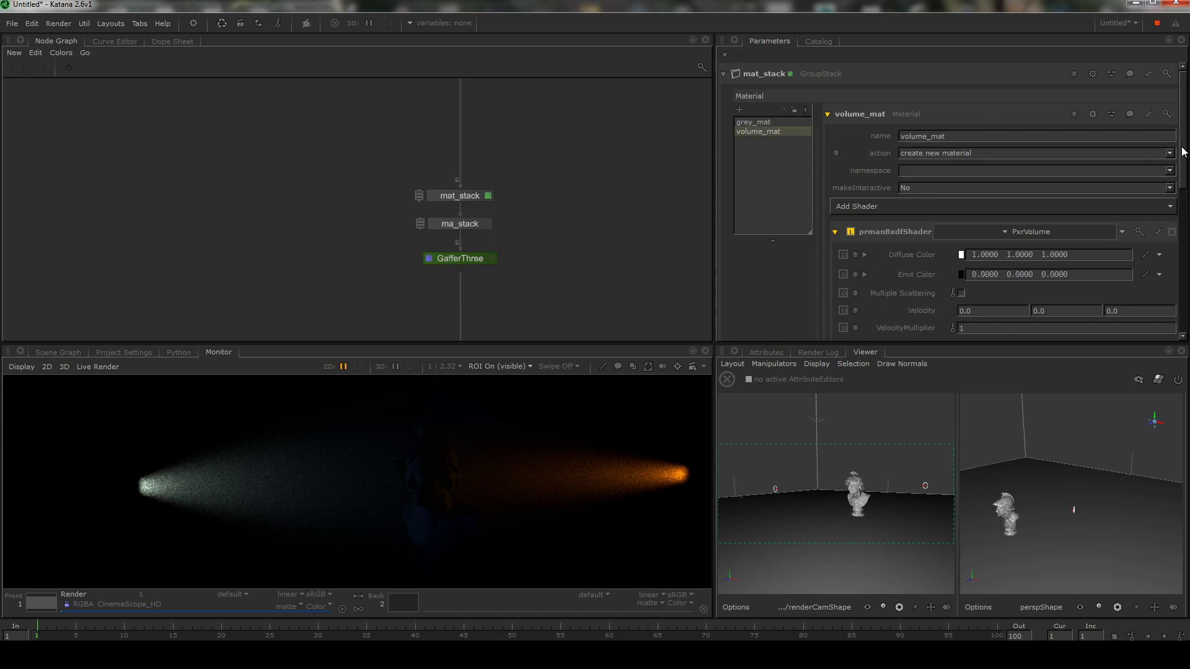
pyautogui.scroll(-5, 1181, 174)
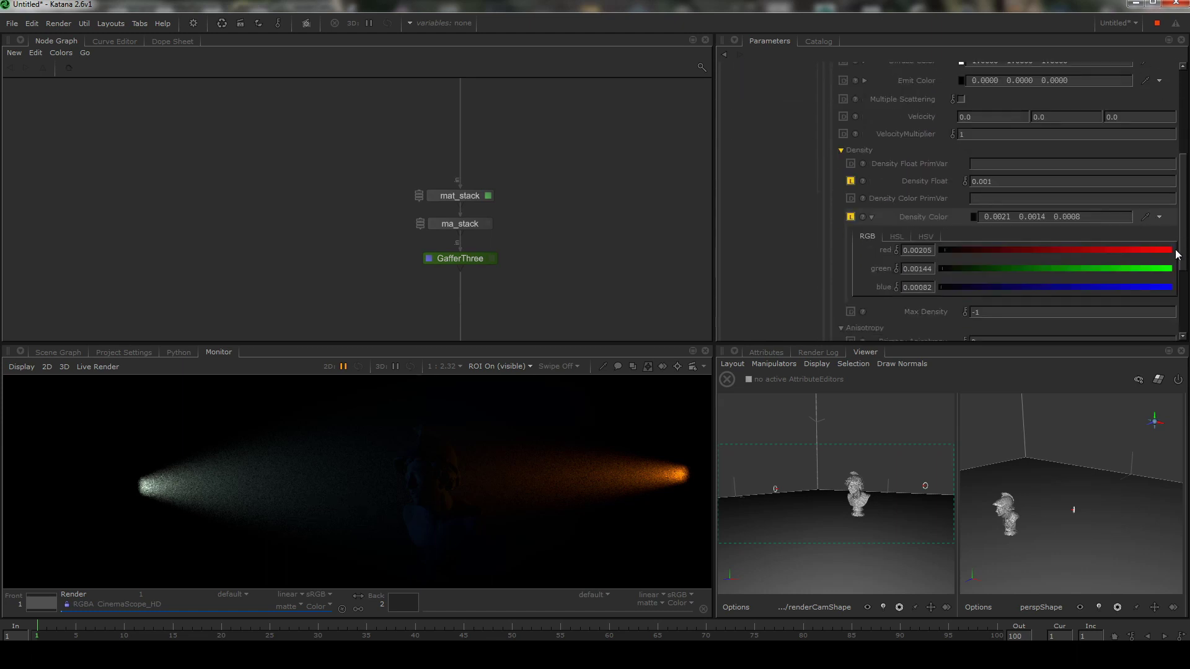
pyautogui.click(850, 209)
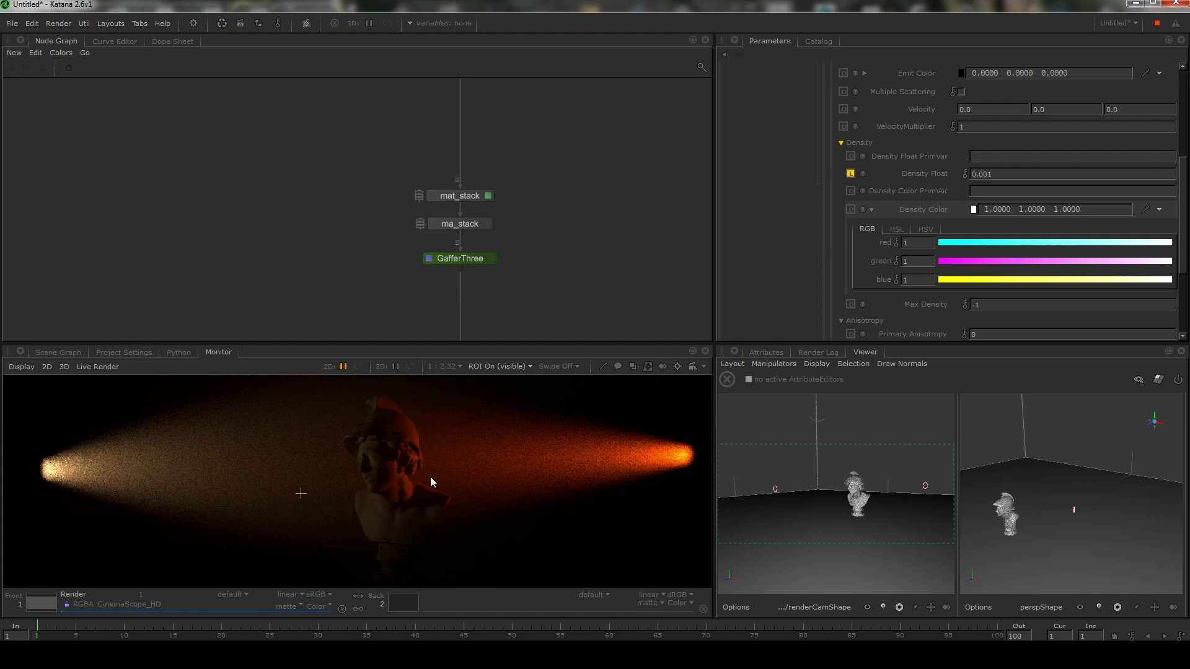
pyautogui.moveTo(438, 480); pyautogui.dragTo(434, 470, button='middle')
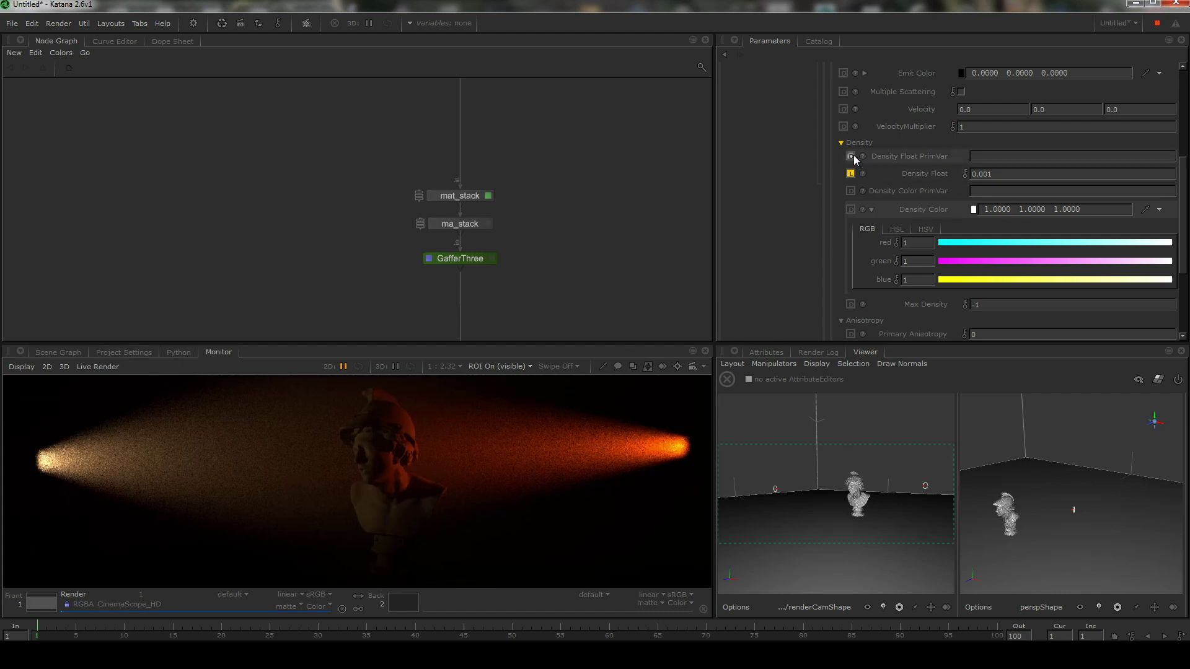
pyautogui.click(850, 210)
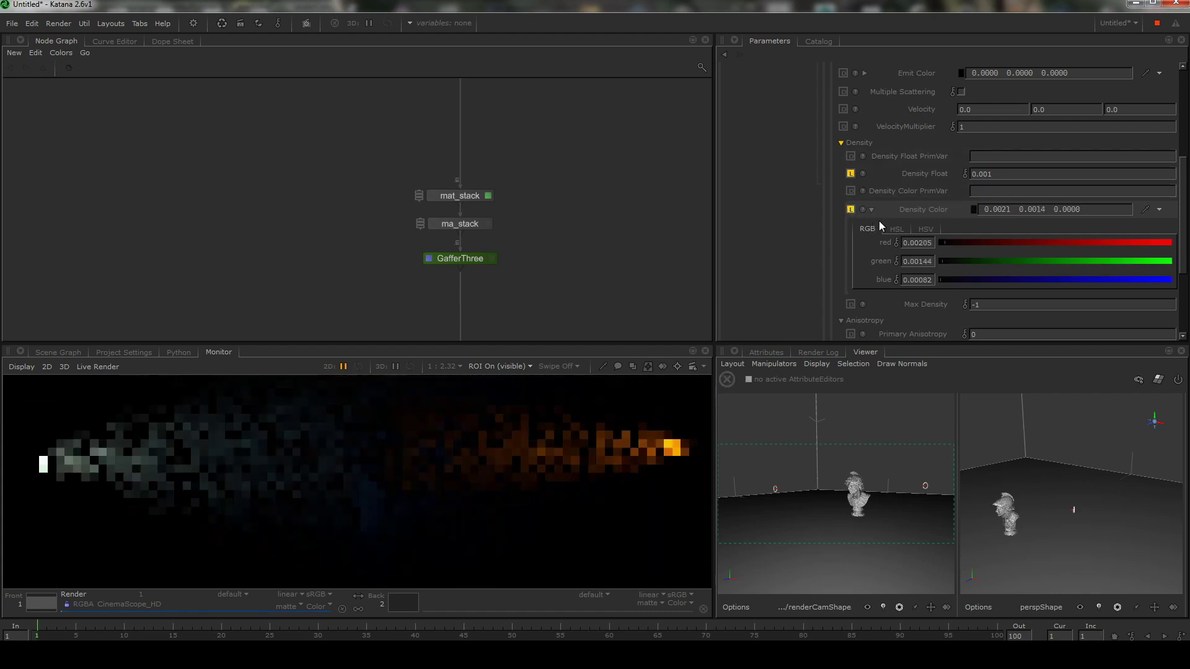
# - Try several hues for the volume's Density Color, settling on HSV hue 0.10513, saturation 0.86154 and value 0.00198
pyautogui.click(923, 228)
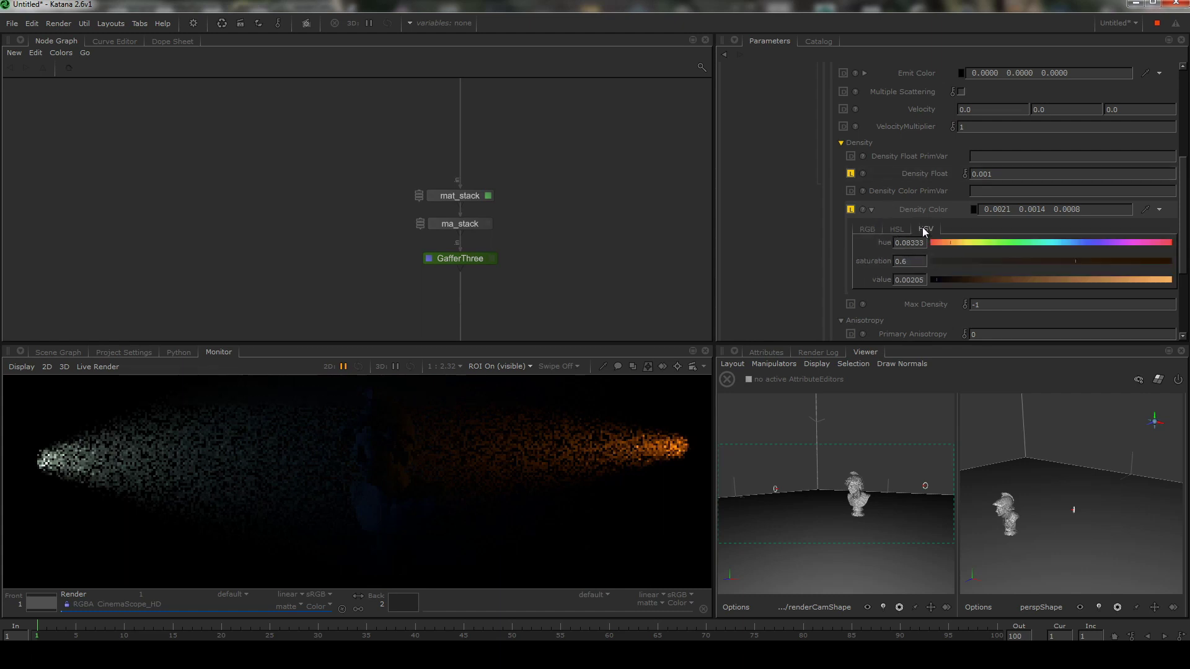
pyautogui.moveTo(959, 242); pyautogui.dragTo(1071, 243)
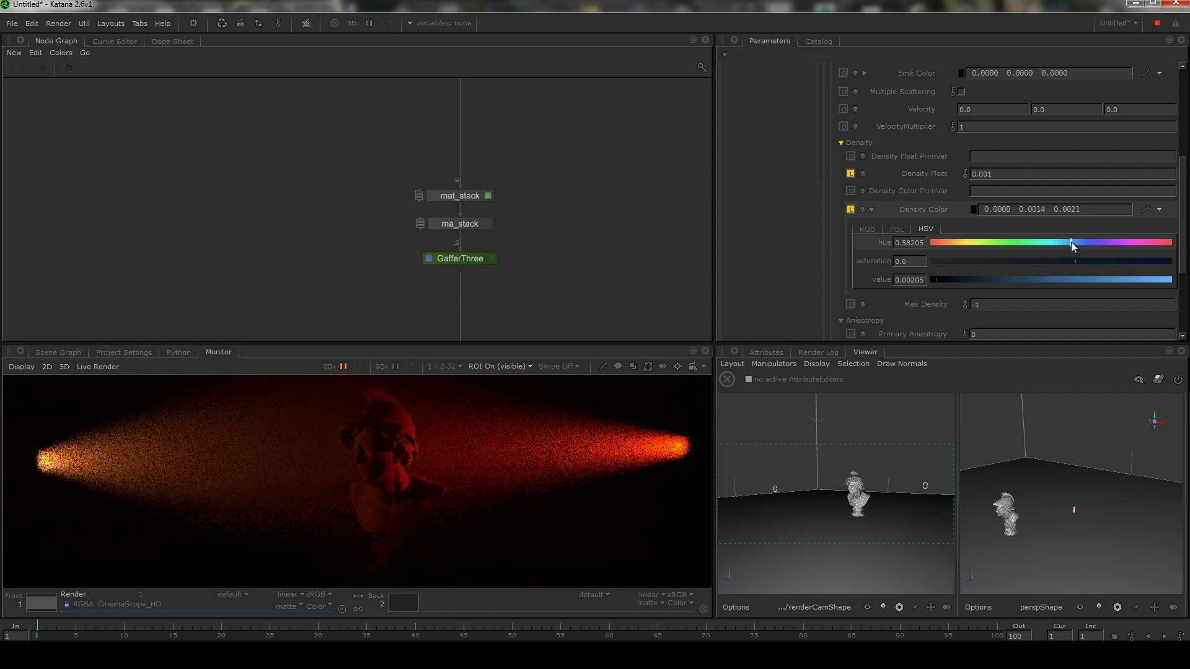
pyautogui.moveTo(1072, 243); pyautogui.dragTo(1088, 243)
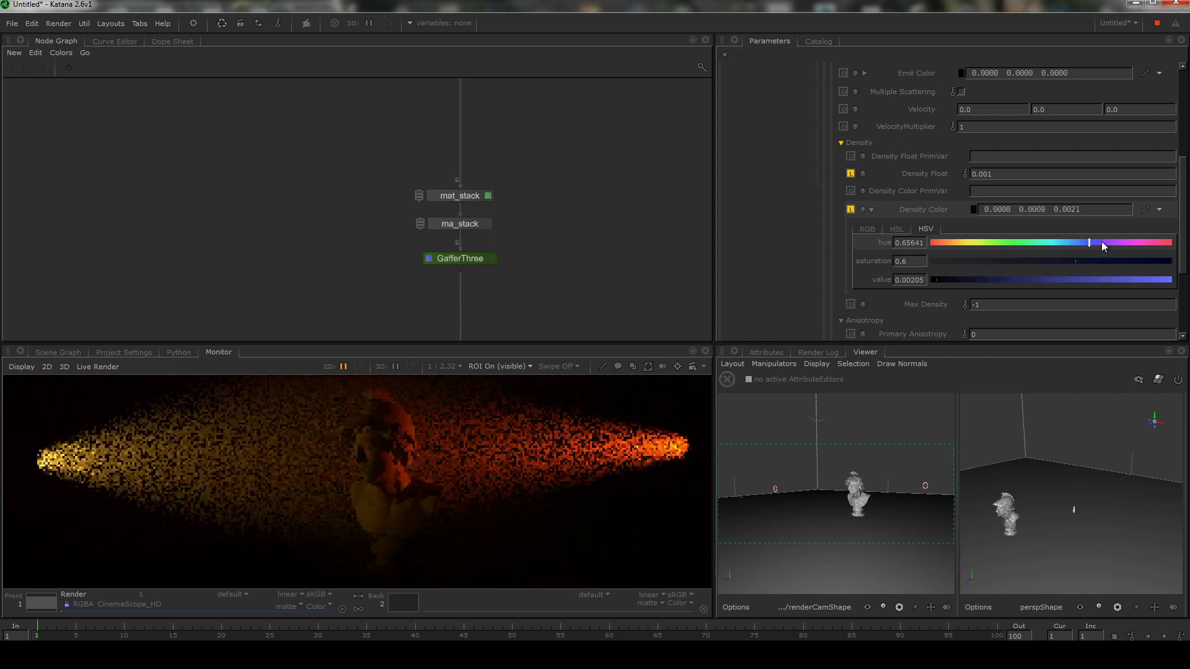
pyautogui.moveTo(1100, 241); pyautogui.dragTo(1140, 240)
pyautogui.moveTo(1075, 261); pyautogui.dragTo(956, 250)
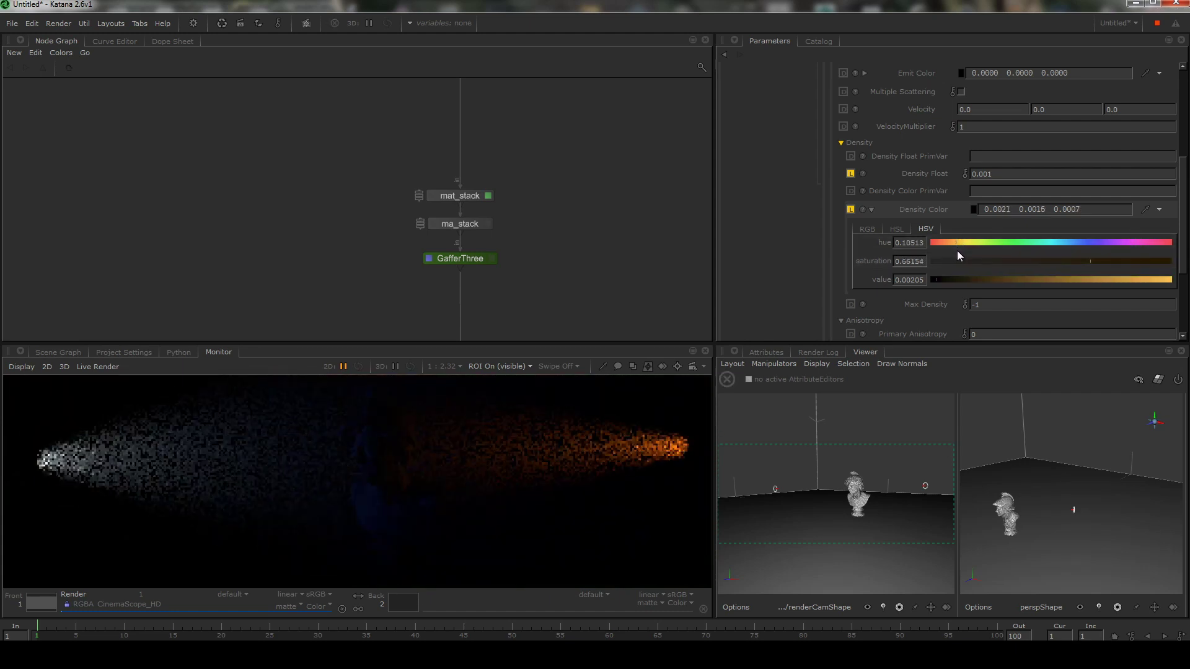
pyautogui.moveTo(1089, 261); pyautogui.dragTo(1138, 262)
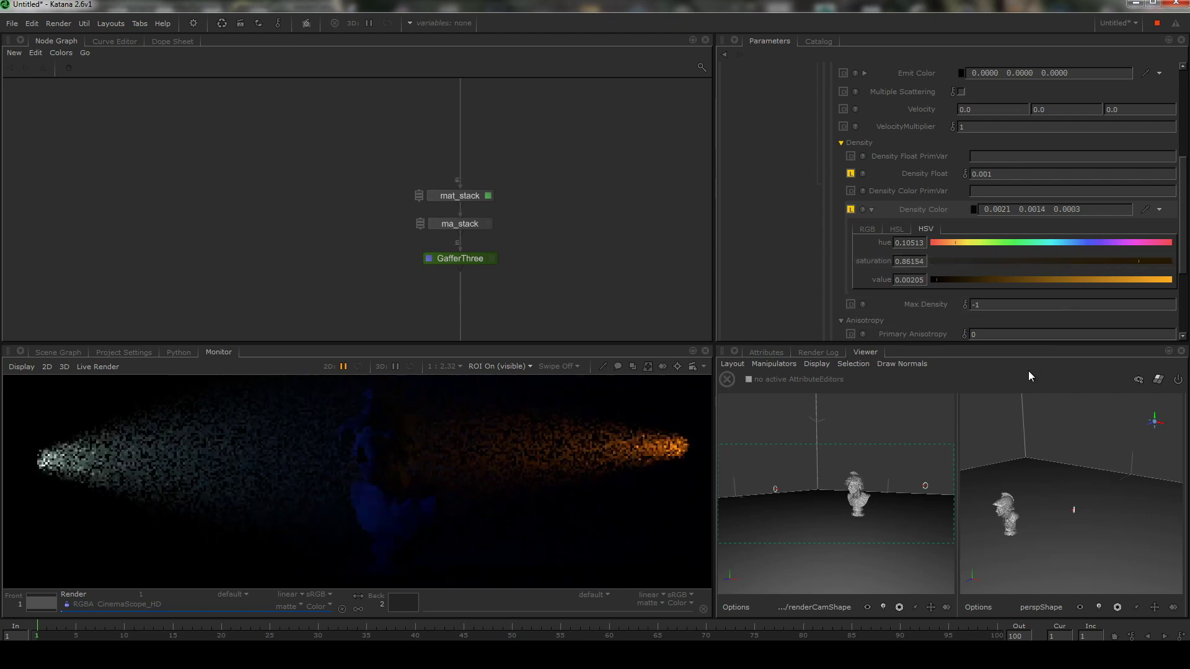
pyautogui.moveTo(1047, 280); pyautogui.dragTo(928, 297)
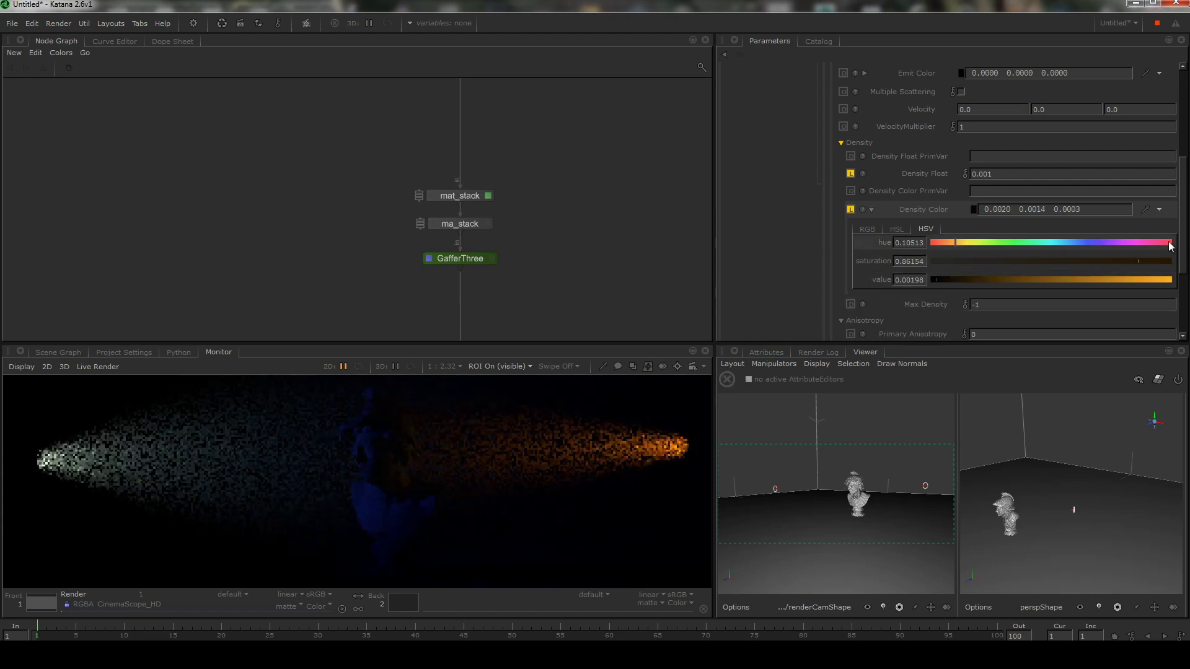
# - Try tinting volume_mat's Diffuse Color, first with red at 0.01769, and with an orange of hue 0.05475 and saturation 0.78365
pyautogui.scroll(5, 1170, 247)
pyautogui.click(864, 165)
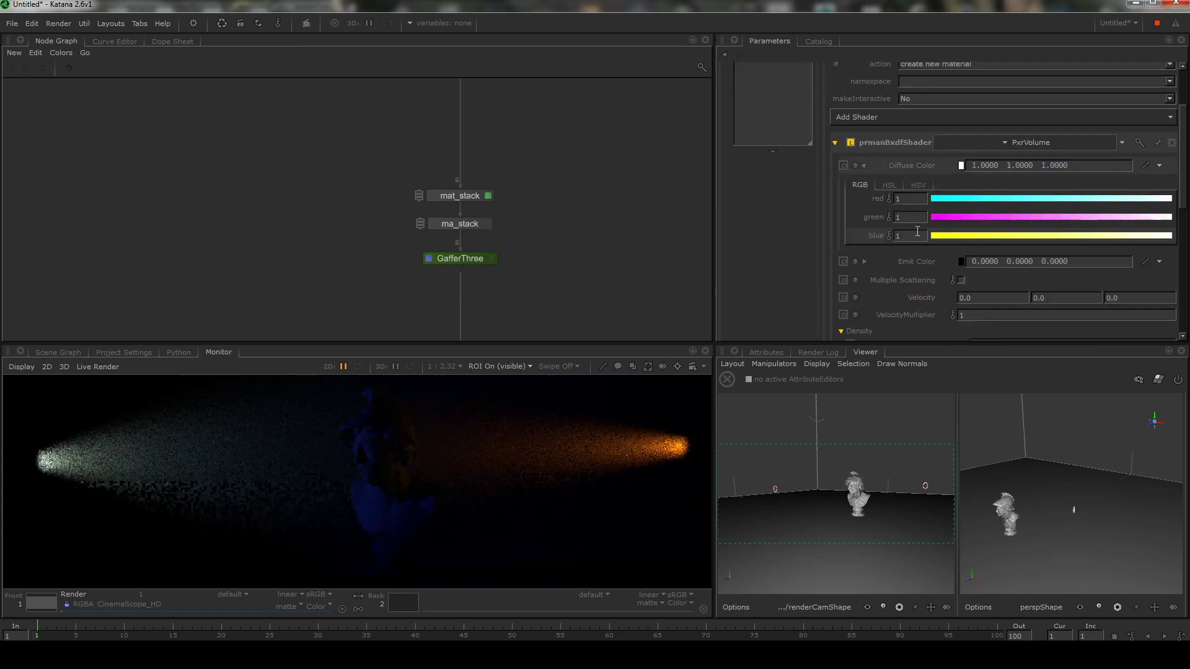
pyautogui.click(963, 199)
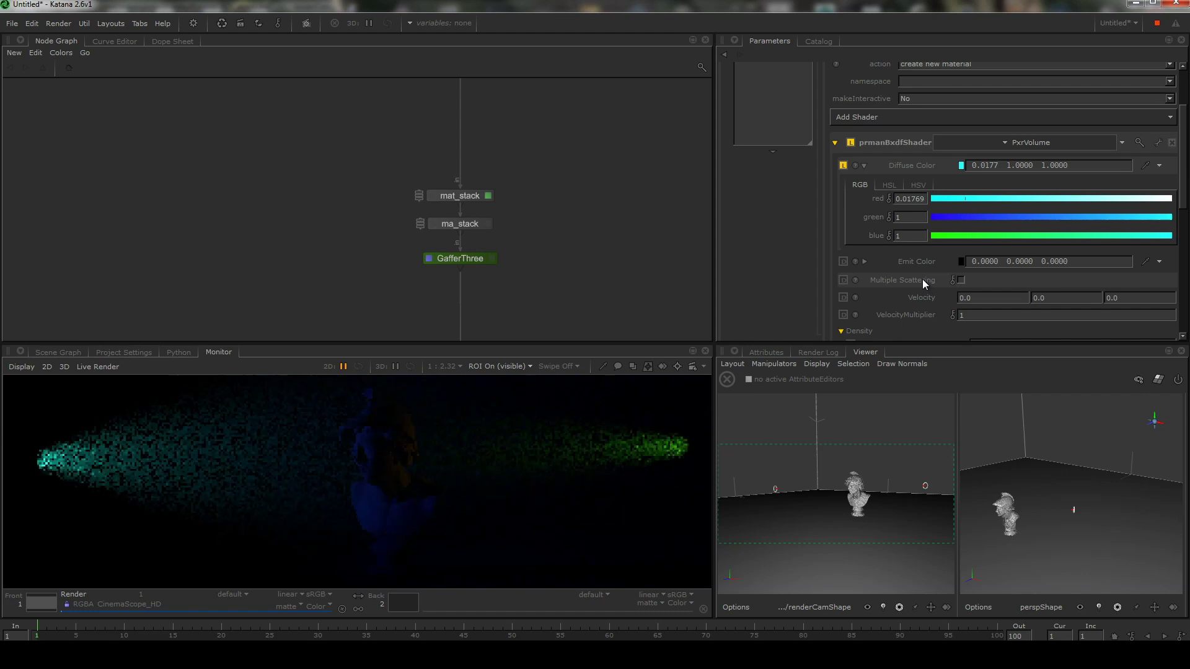
pyautogui.moveTo(999, 198); pyautogui.dragTo(1181, 198)
pyautogui.click(915, 185)
pyautogui.moveTo(944, 198)
pyautogui.mouseDown()
pyautogui.moveTo(1042, 200)
pyautogui.moveTo(1032, 217)
pyautogui.moveTo(1048, 217)
pyautogui.moveTo(938, 198)
pyautogui.mouseUp()
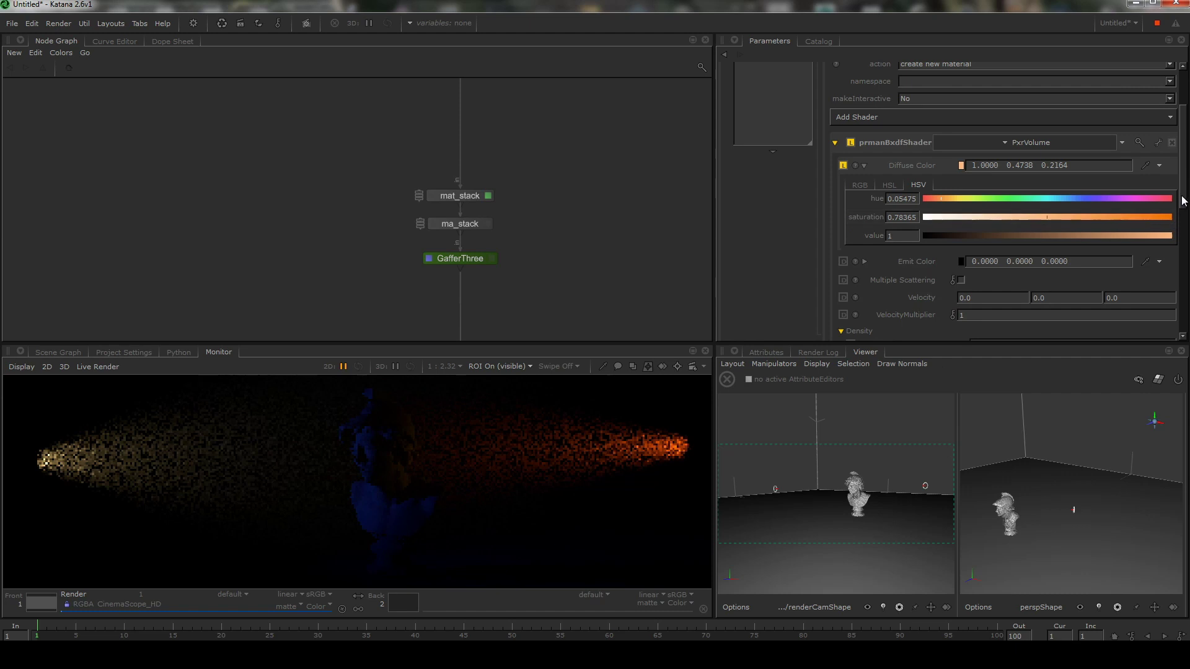
# - Reset the volume's Density Color to its default to judge the diffuse tint alone
pyautogui.moveTo(1181, 200); pyautogui.dragTo(1179, 268)
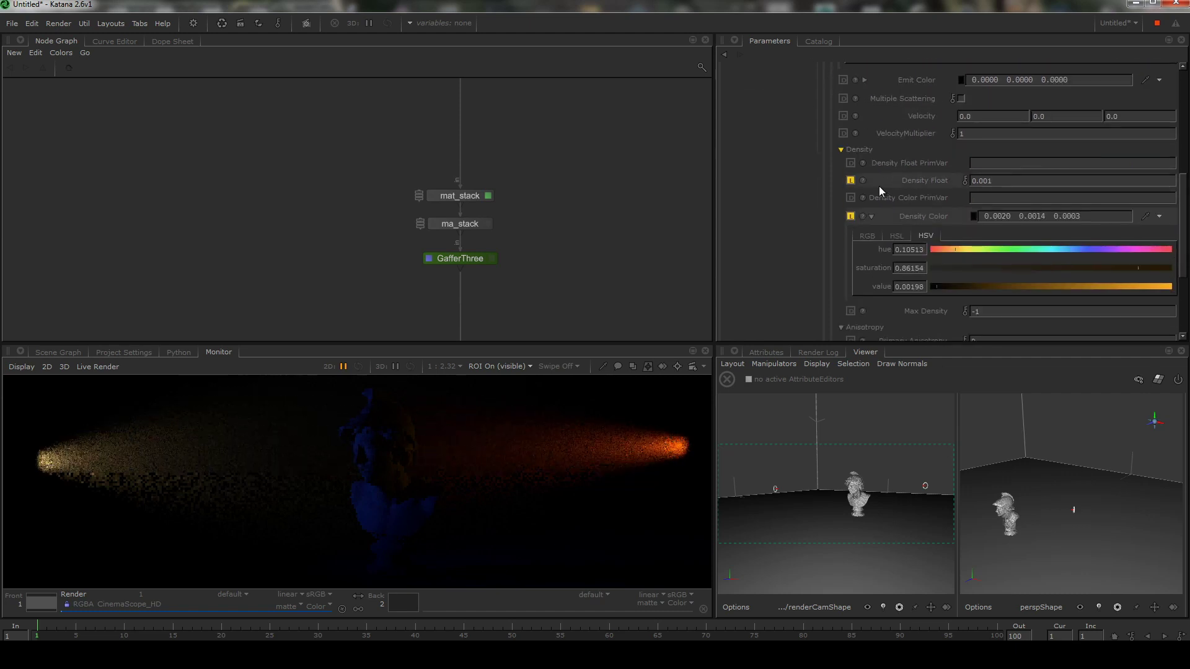
pyautogui.click(850, 217)
pyautogui.scroll(1, 1184, 205)
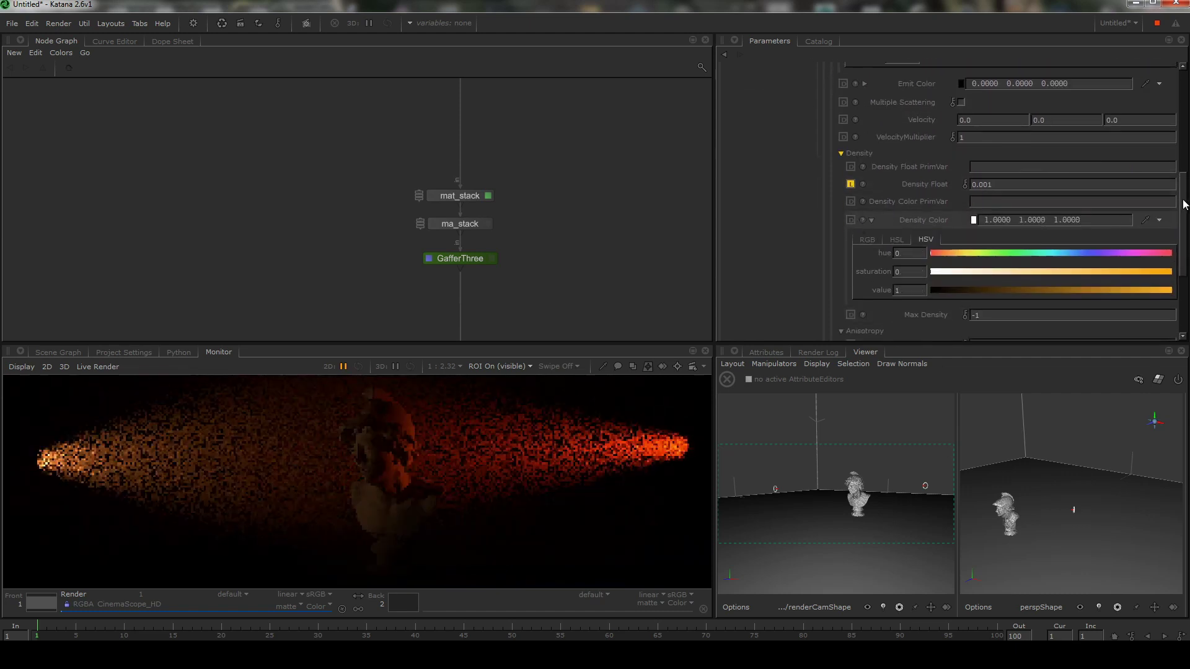
# - Test a green Diffuse Color at hue 0.32723 on the volume, settling on pink at hue 0.93323 with raised saturation
pyautogui.scroll(5, 1183, 204)
pyautogui.moveTo(951, 183); pyautogui.dragTo(1003, 178)
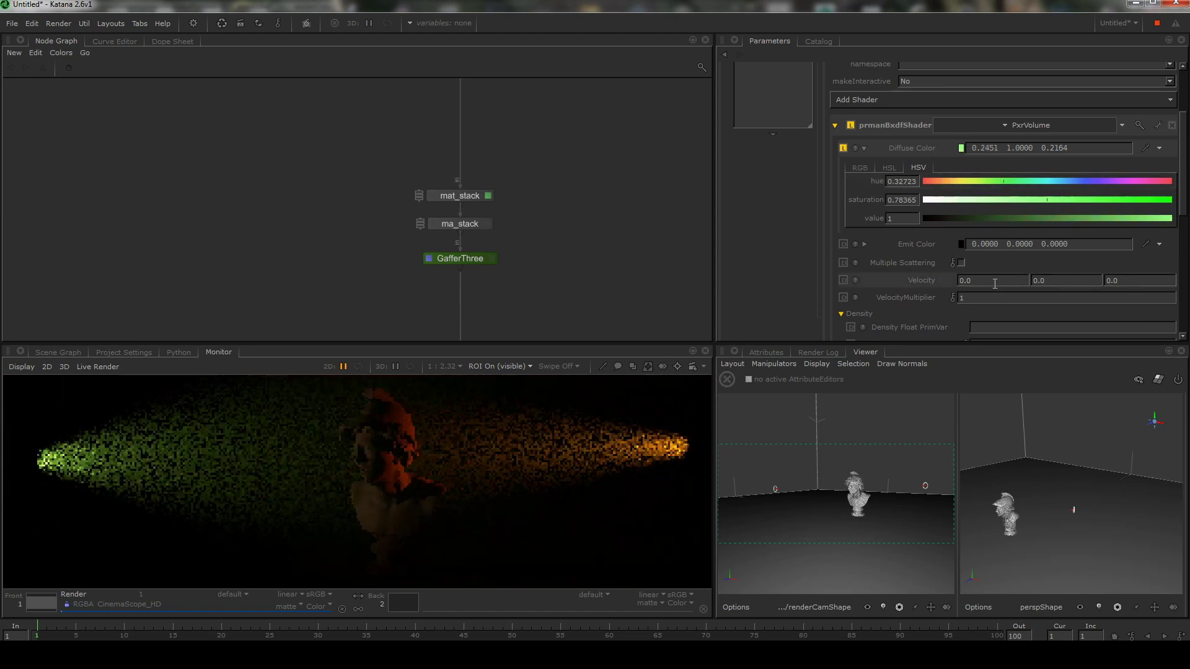
pyautogui.moveTo(1005, 181); pyautogui.dragTo(1151, 181)
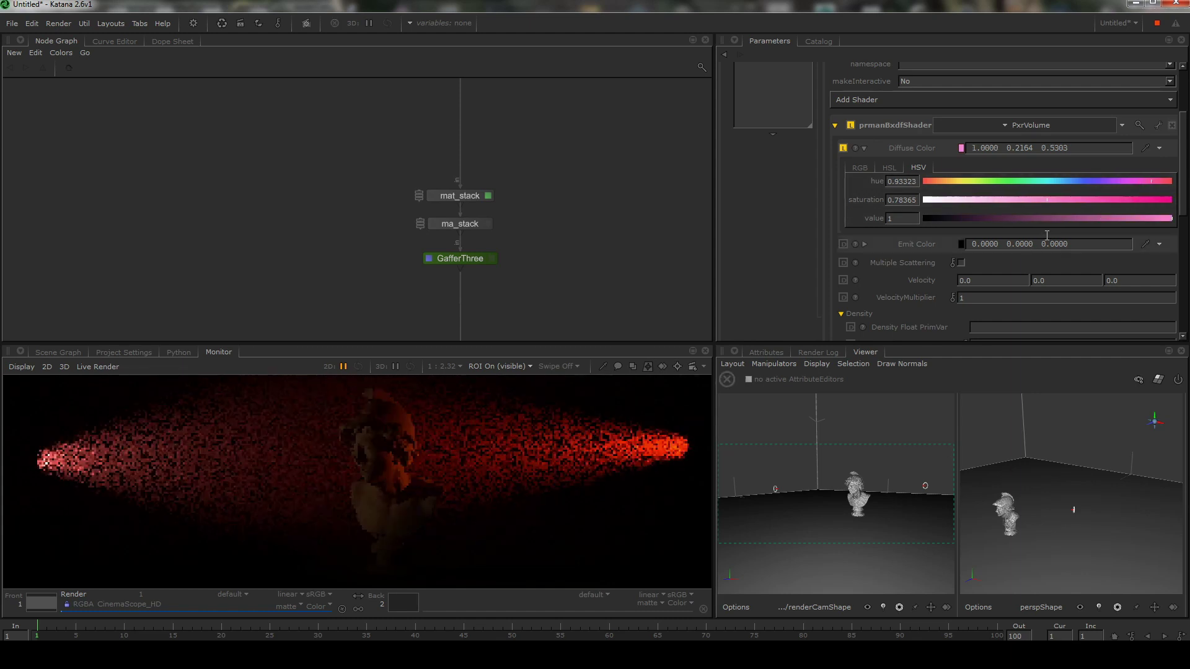
pyautogui.moveTo(1065, 199); pyautogui.dragTo(1185, 278)
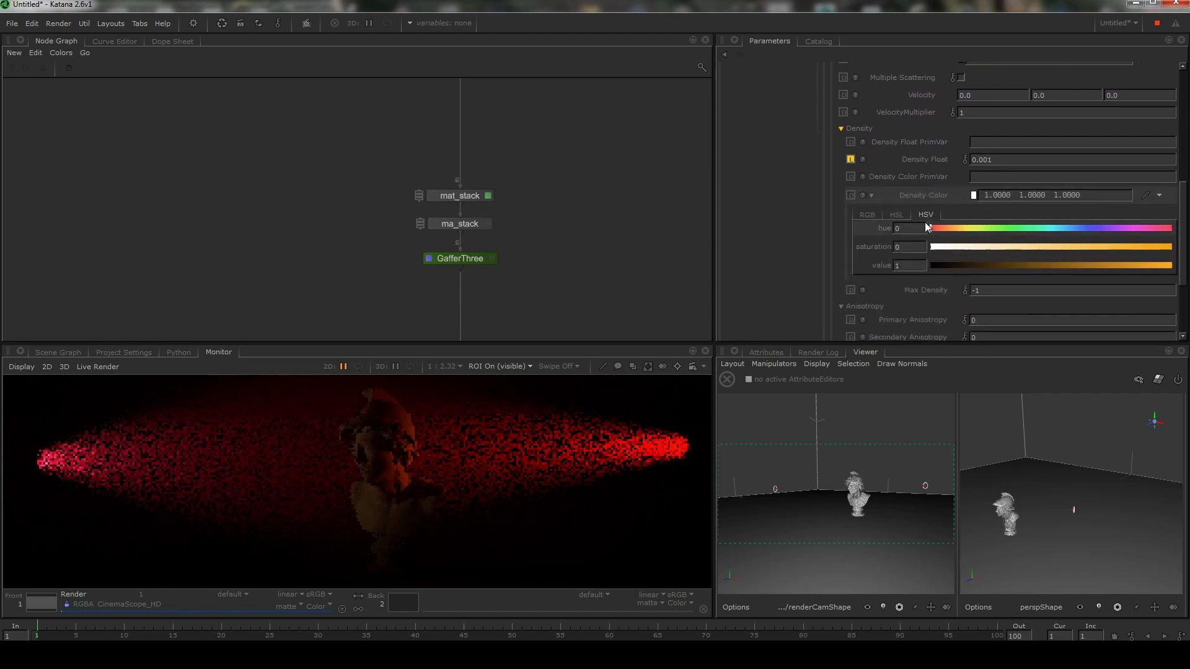
# - Restore the custom Density Color and lower its HSV value, trying 0.00098 and settling on 0.00139
pyautogui.click(849, 196)
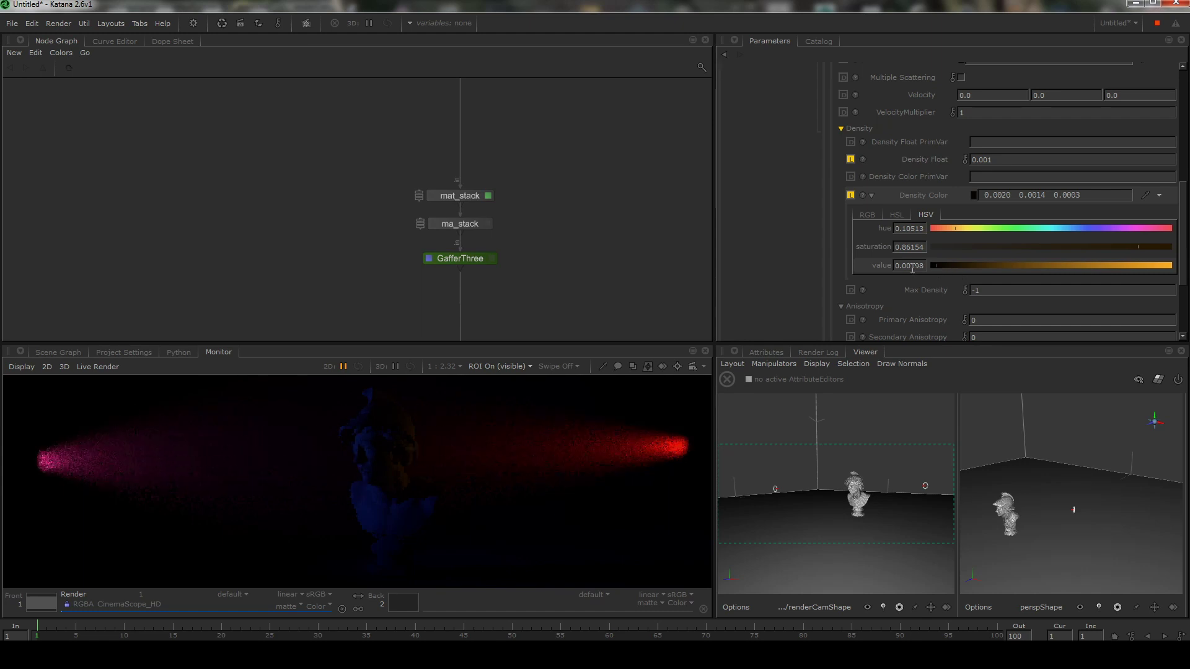
pyautogui.press('BackSpace')
pyautogui.write('0')
pyautogui.press('Return')
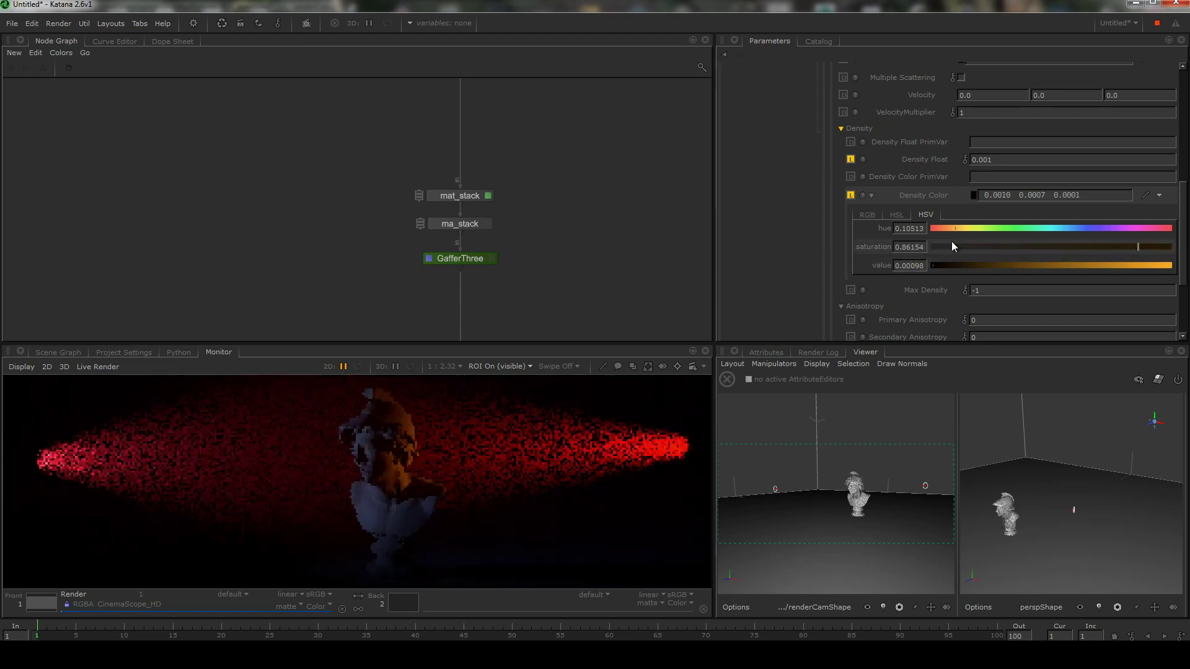
pyautogui.click(935, 264)
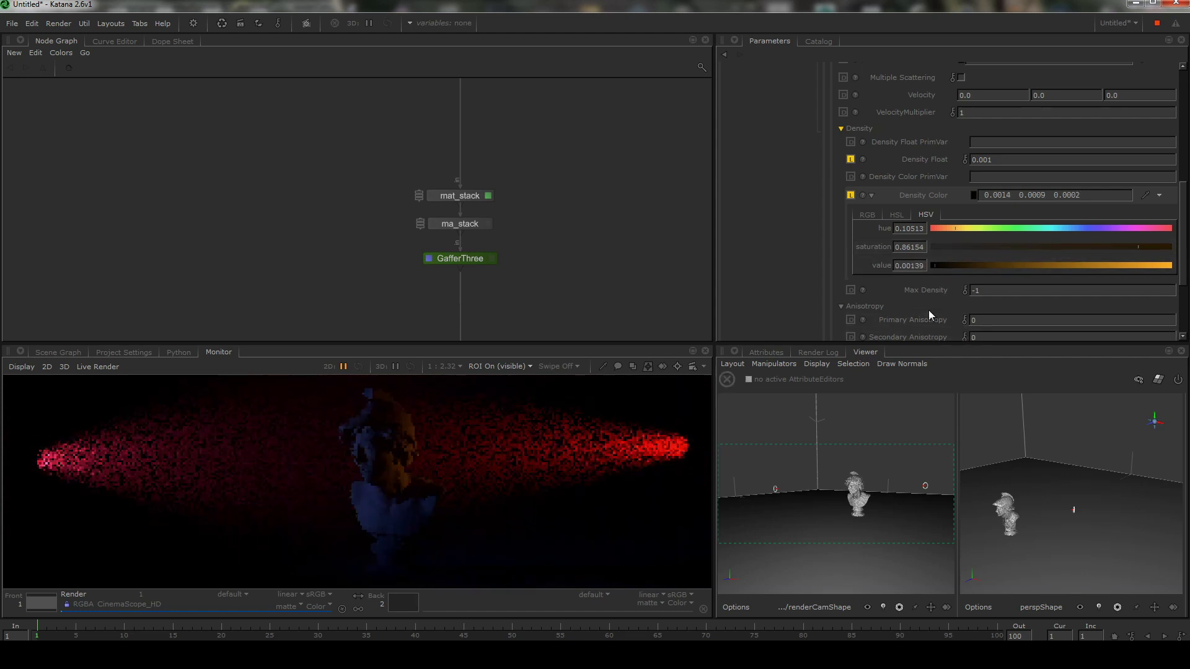
# - Try Primary Anisotropy values of -0.33 and 0.5 on the volume and reset the parameter to its default
pyautogui.moveTo(922, 317); pyautogui.dragTo(880, 311)
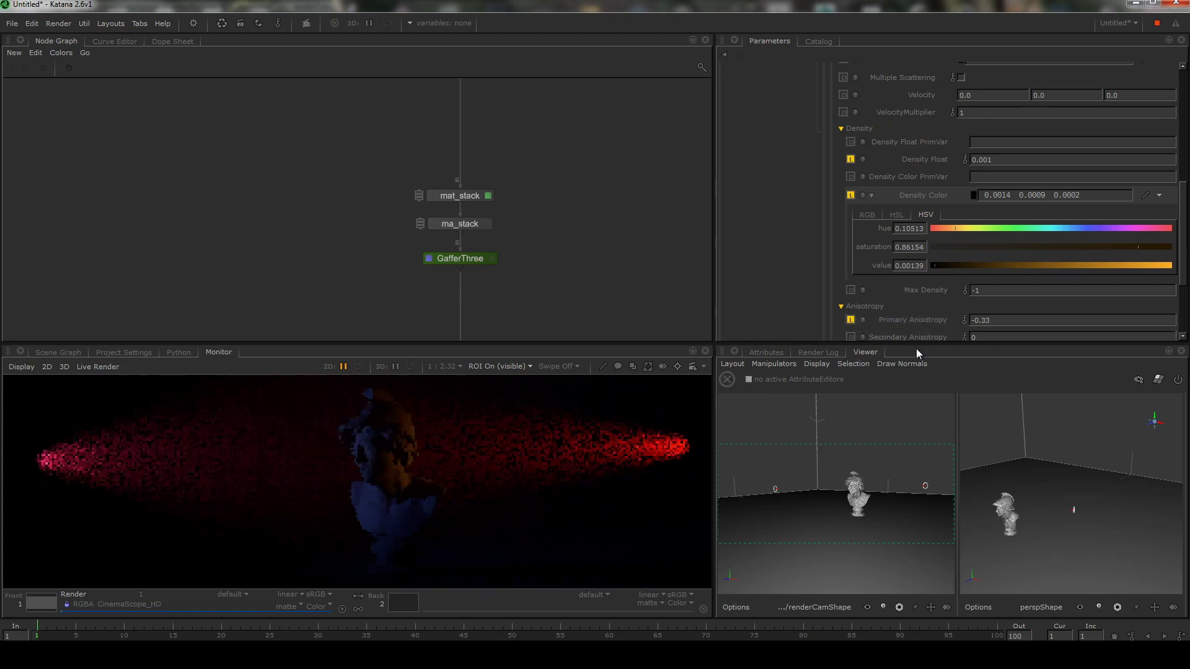
pyautogui.click(1001, 322)
pyautogui.write('0.5')
pyautogui.press('Return')
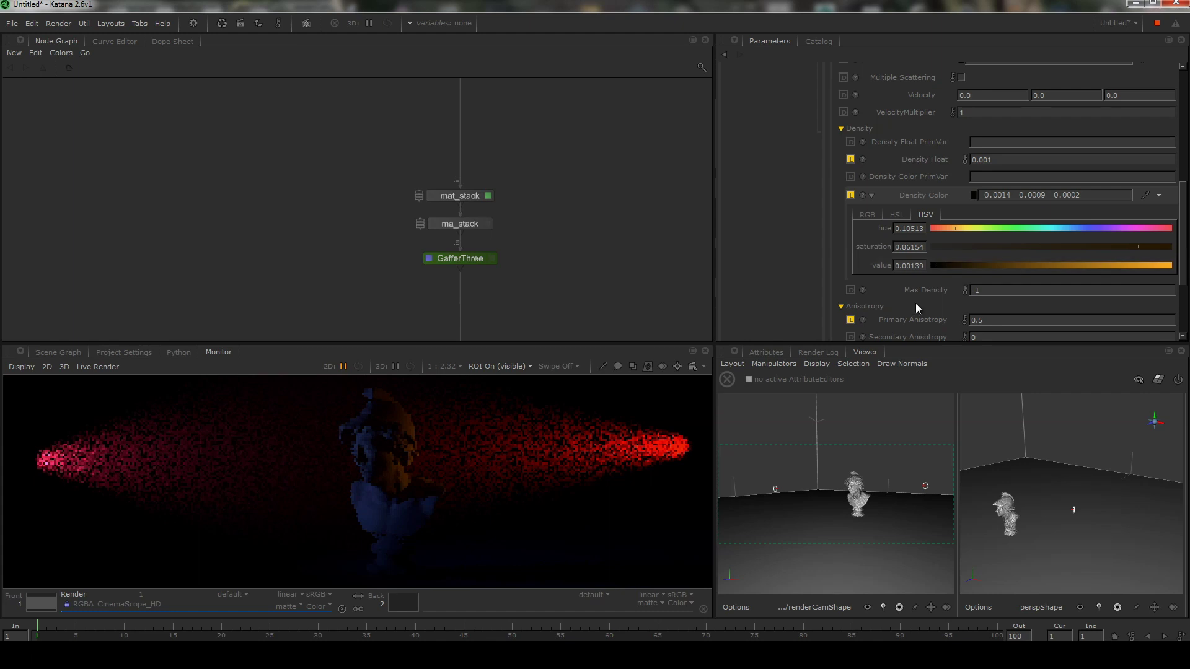
pyautogui.click(849, 319)
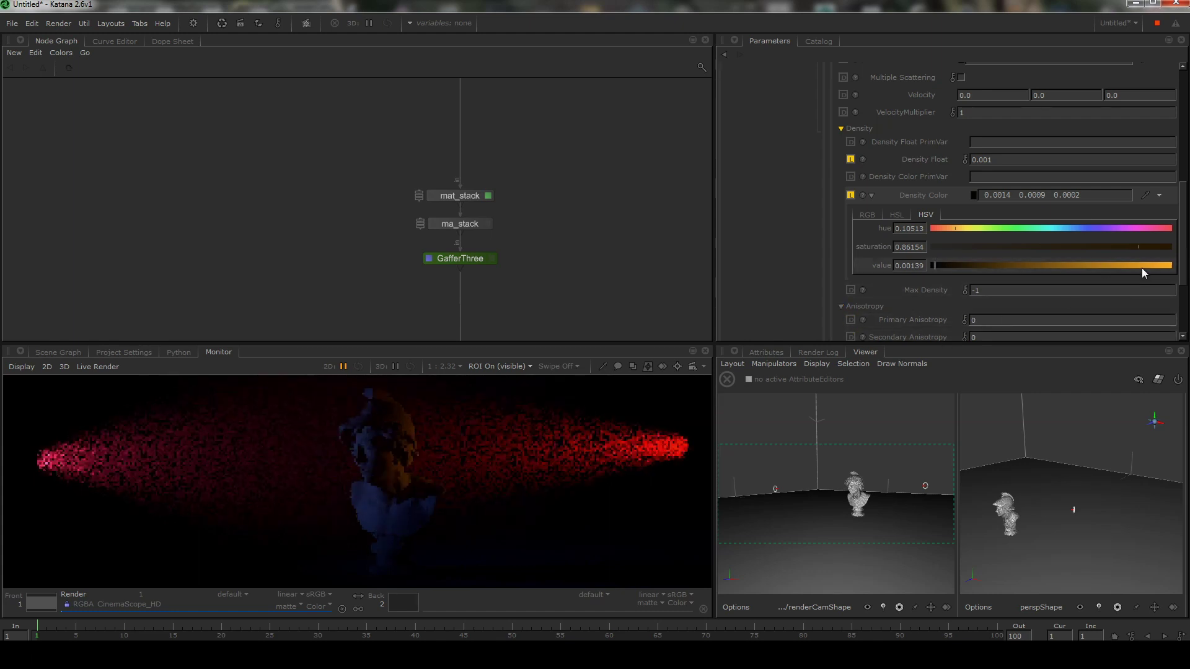
# - Set the volume's Primary Anisotropy to 0.5
pyautogui.scroll(-3, 880, 260)
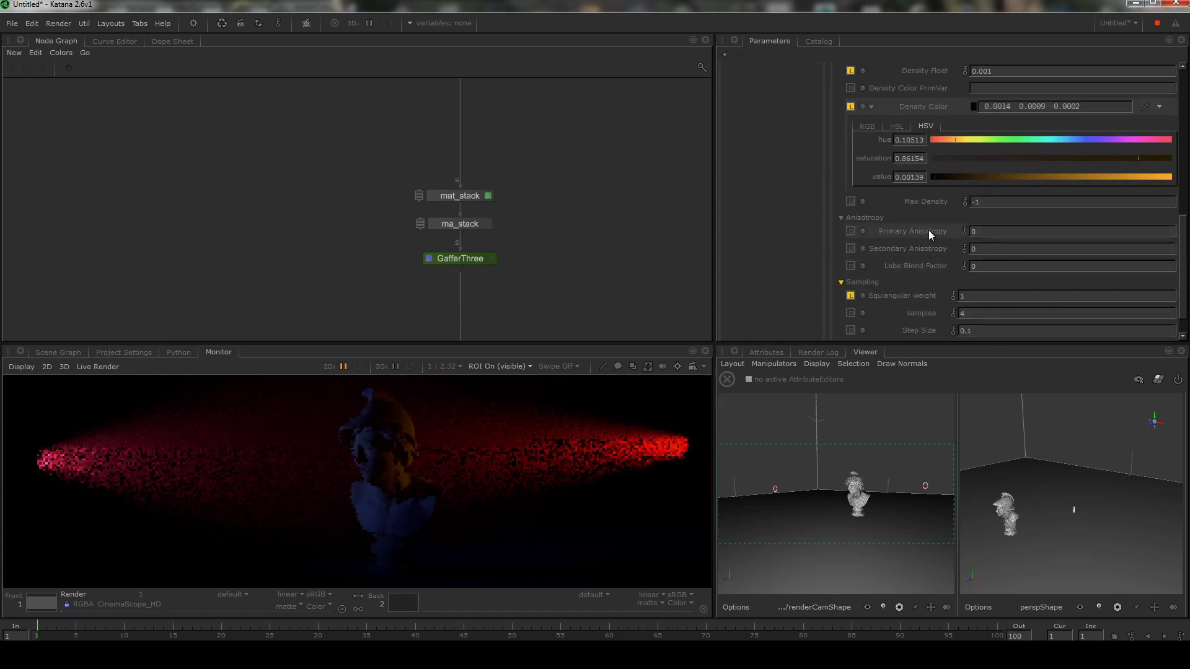
pyautogui.doubleClick(974, 231)
pyautogui.write('0.5')
pyautogui.press('Return')
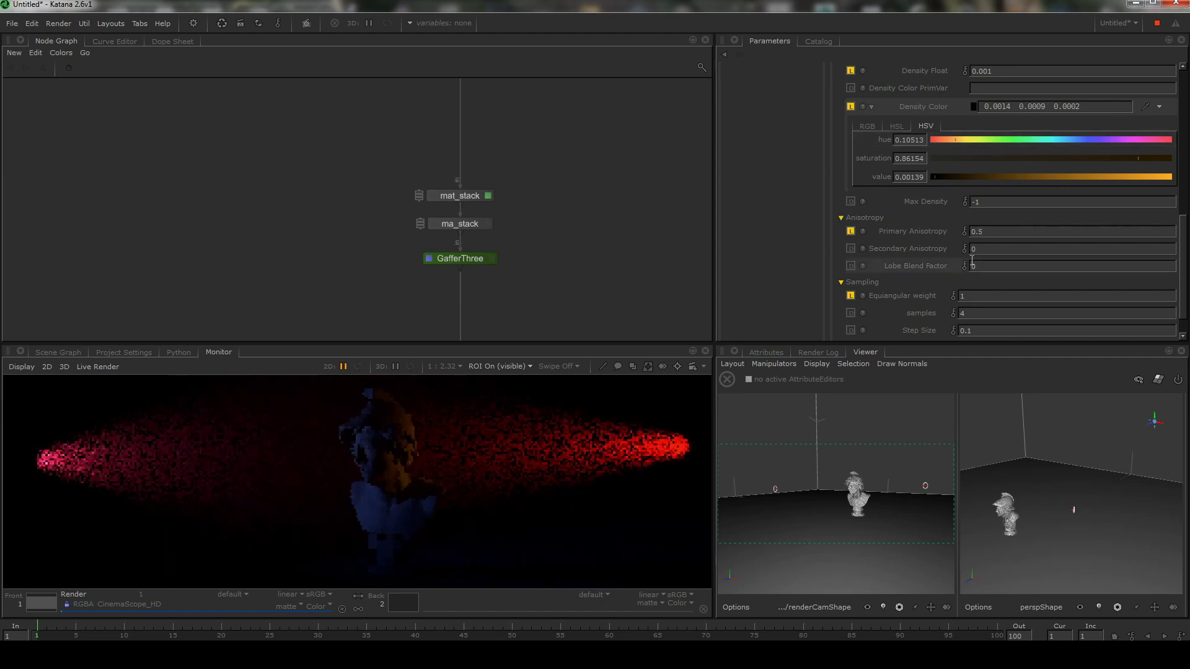
# - Set the volume's Secondary Anisotropy to -0.5 and its Lobe Blend Factor to 0.5
pyautogui.write('-1')
pyautogui.press('Return')
pyautogui.moveTo(979, 249); pyautogui.dragTo(958, 247)
pyautogui.write('-0.5')
pyautogui.press('Return')
pyautogui.write('0.5')
pyautogui.press('Return')
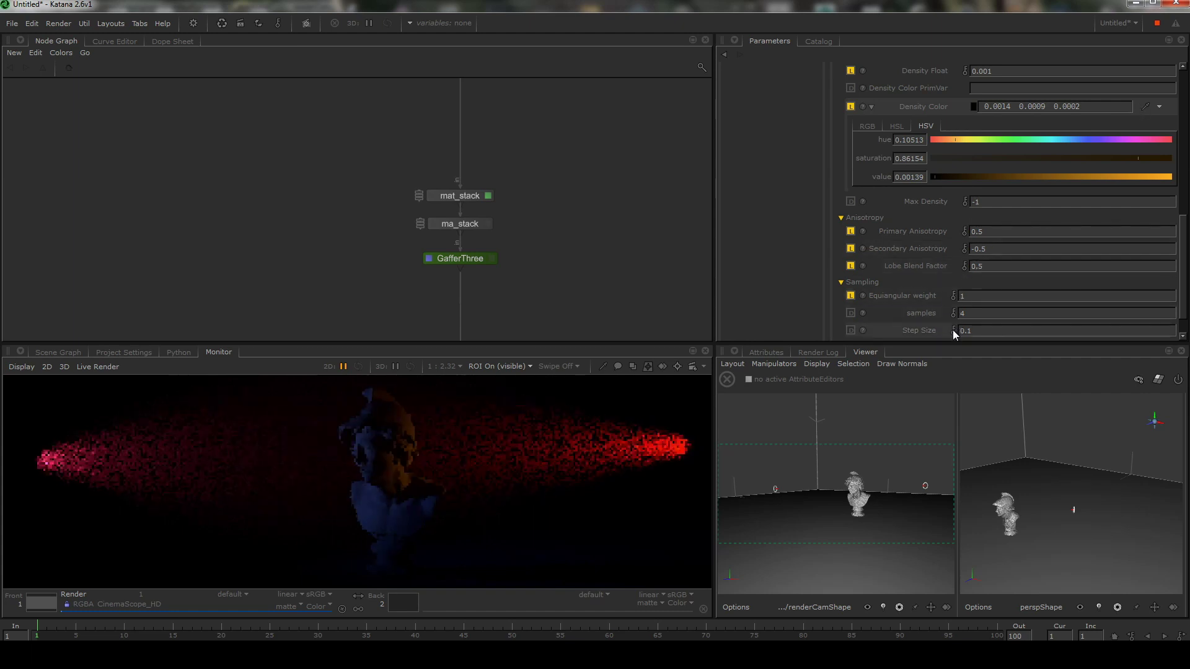
# - Duplicate PxrDiskLight1 in the GafferThree node and select the copy
pyautogui.moveTo(1182, 254); pyautogui.dragTo(1182, 169)
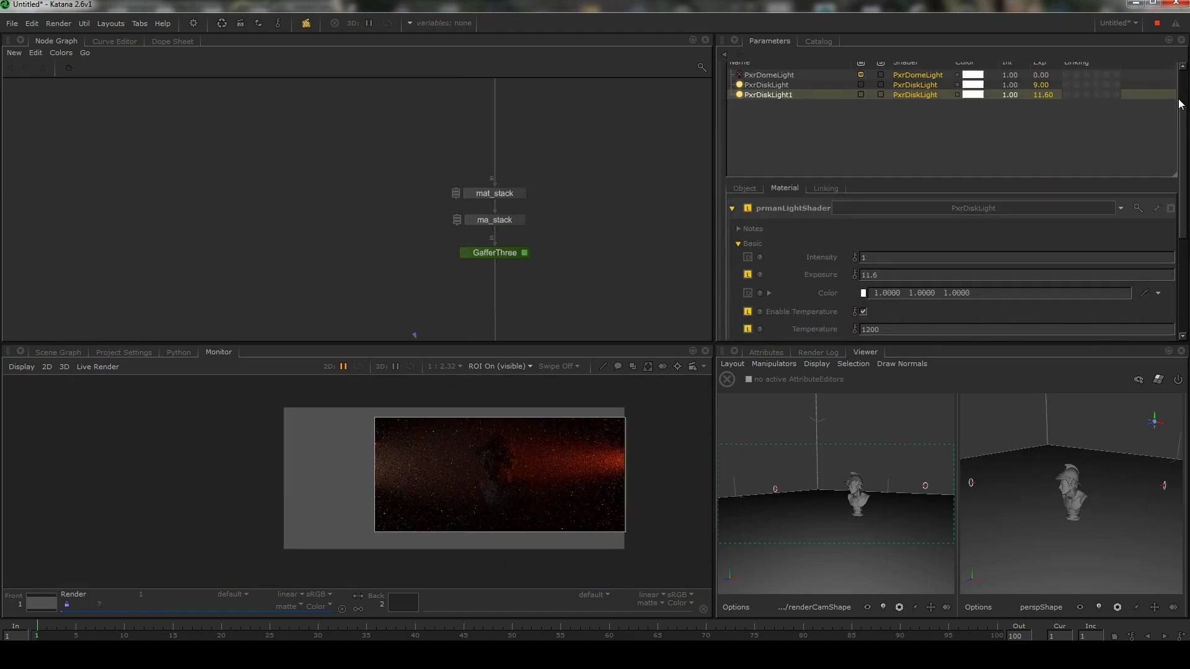
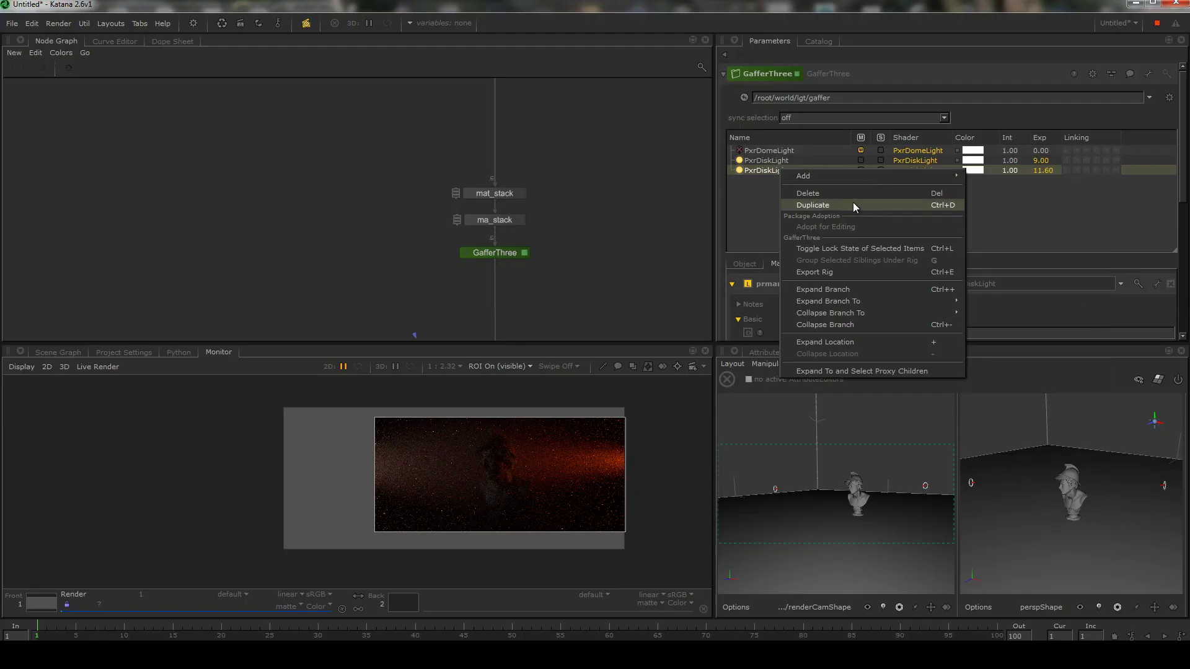
pyautogui.click(852, 202)
pyautogui.click(812, 179)
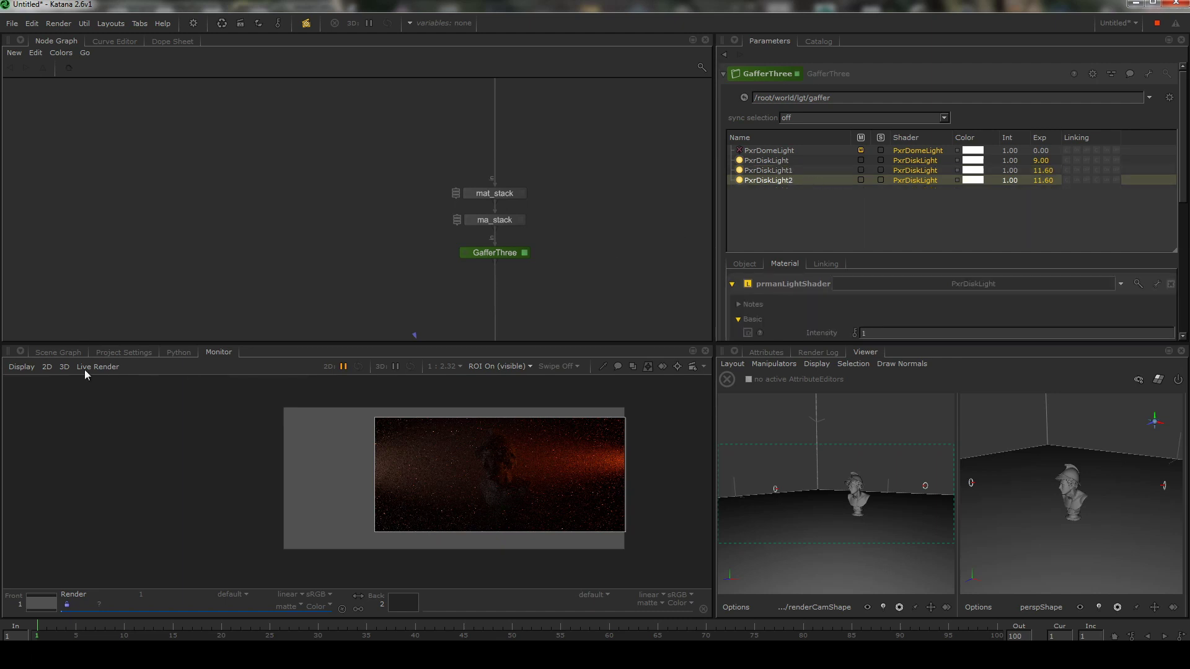
# - Enable live render updates for PxrDiskLight2 in the Scene Graph, check the render, and select the light for manipulation
pyautogui.click(58, 351)
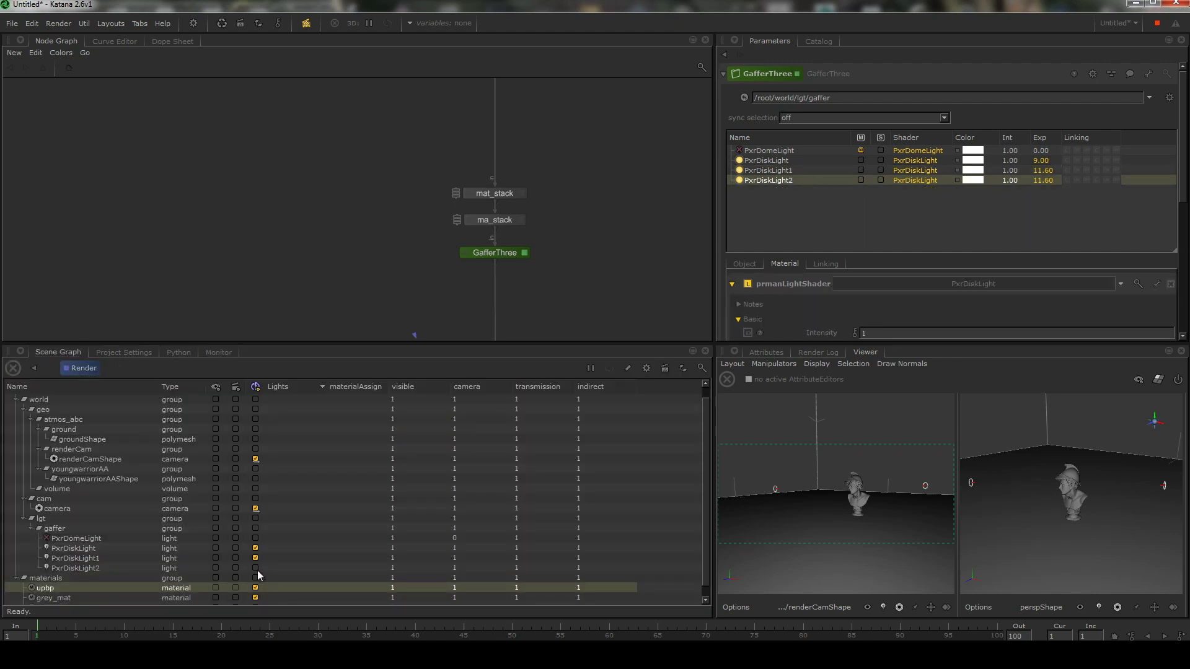
pyautogui.click(218, 352)
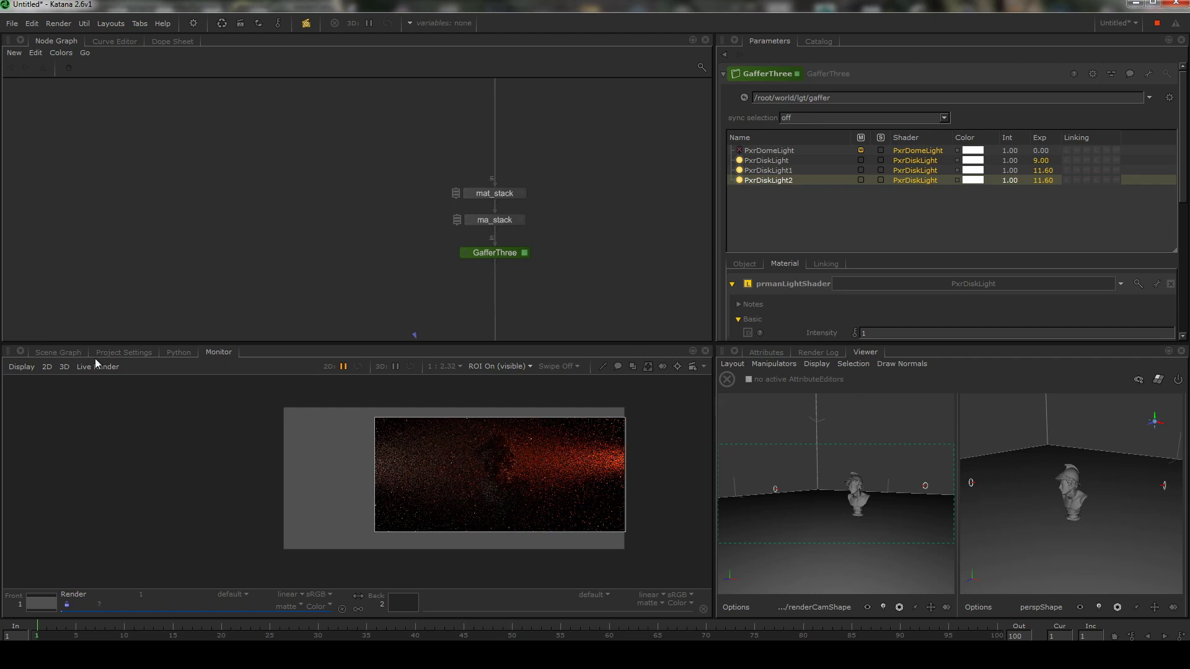
pyautogui.click(75, 351)
pyautogui.click(80, 567)
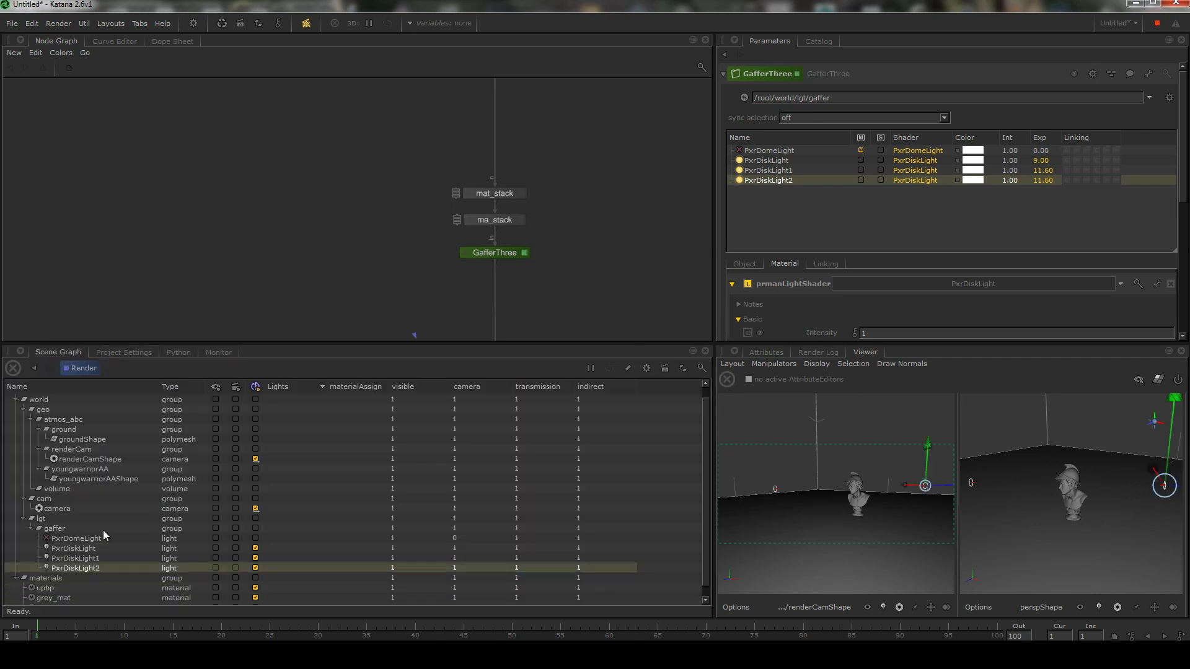
# - Move PxrDiskLight2 above the bust with the Translate Around COI manipulator while the live render shows
pyautogui.click(219, 352)
pyautogui.click(768, 364)
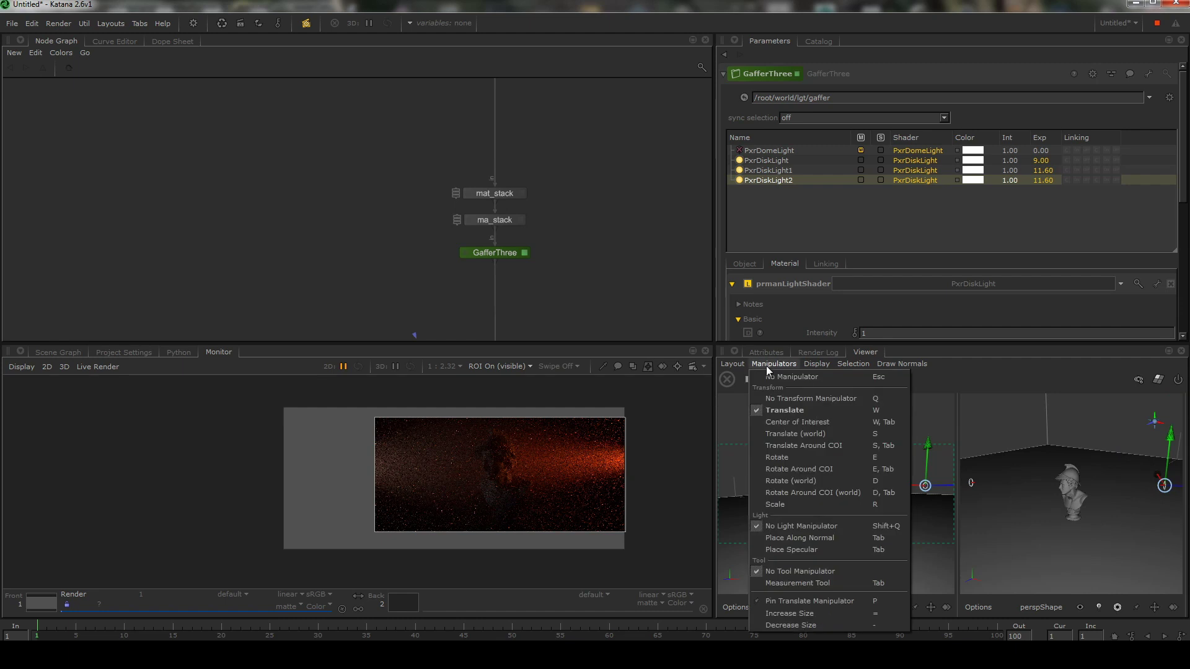
pyautogui.click(798, 449)
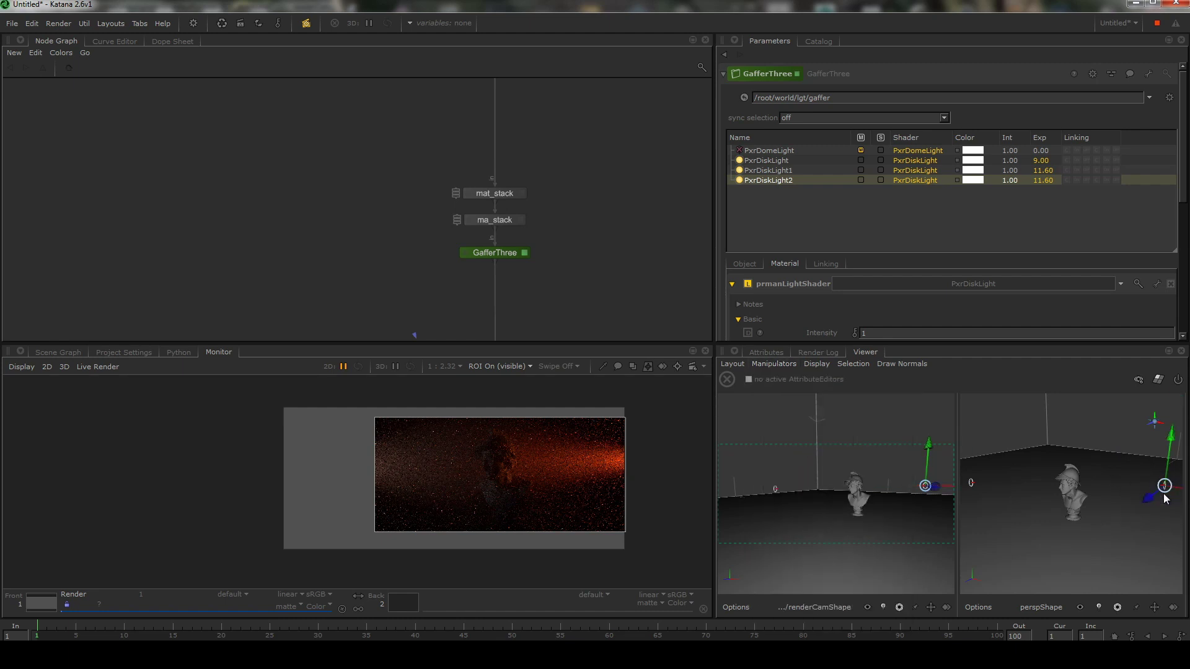
pyautogui.moveTo(1164, 490); pyautogui.dragTo(1060, 414)
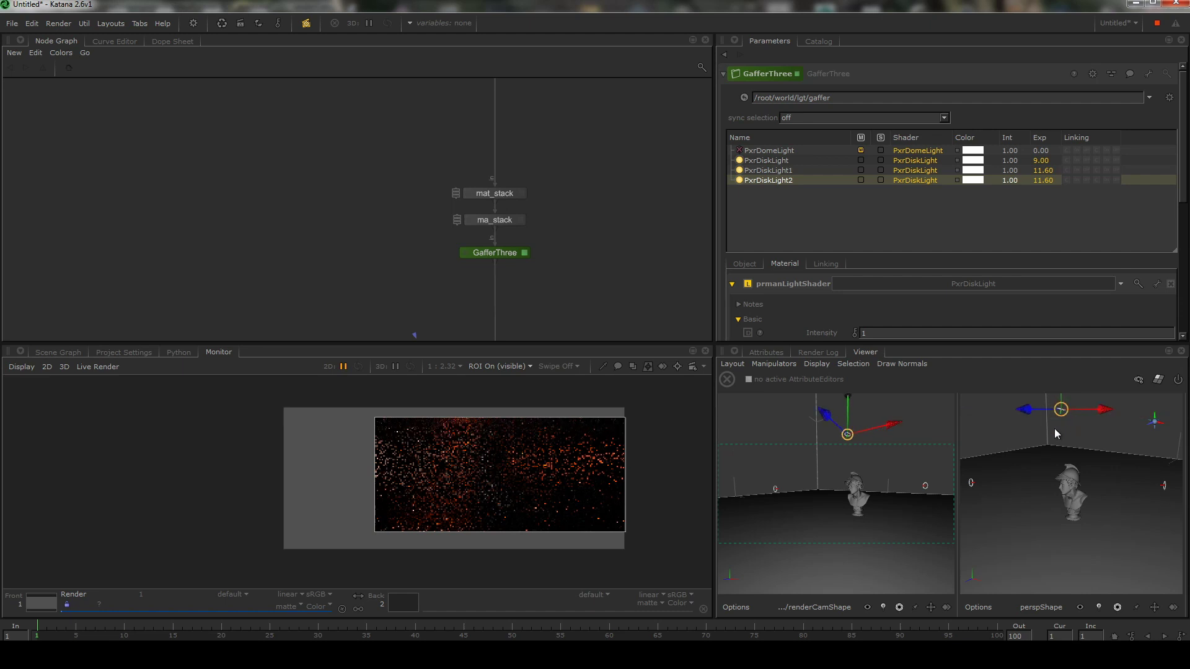
# - Aim PxrDiskLight2 at the bust by moving its Center of Interest onto the head
pyautogui.click(786, 363)
pyautogui.click(799, 422)
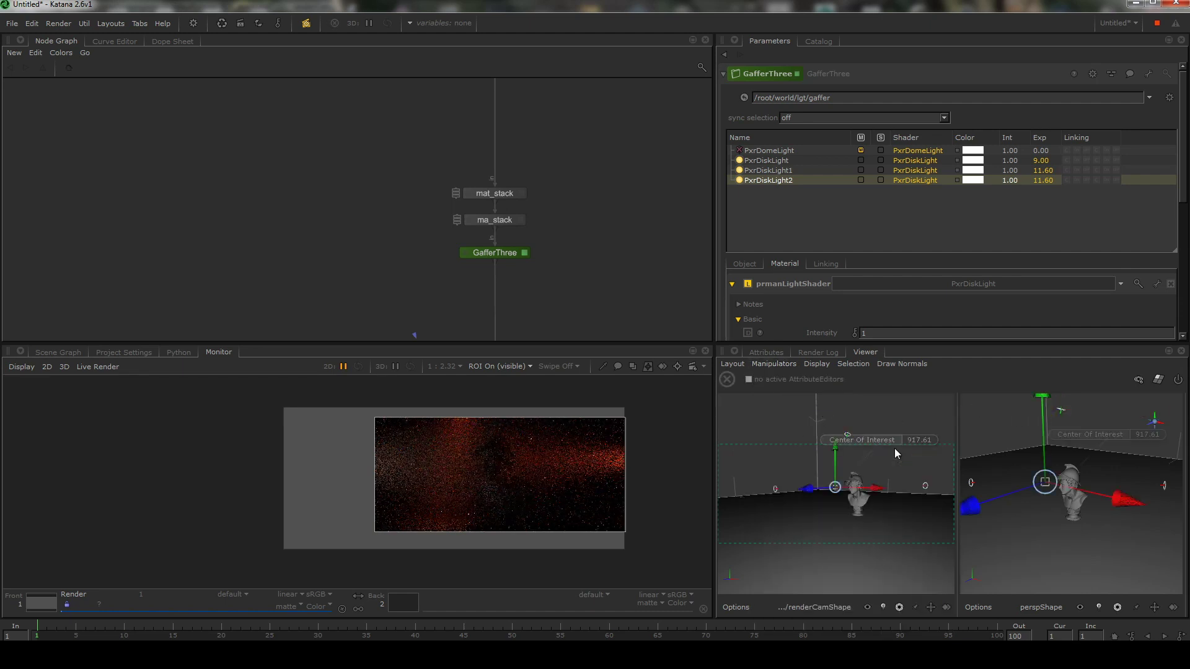
pyautogui.moveTo(1075, 489); pyautogui.dragTo(1040, 498)
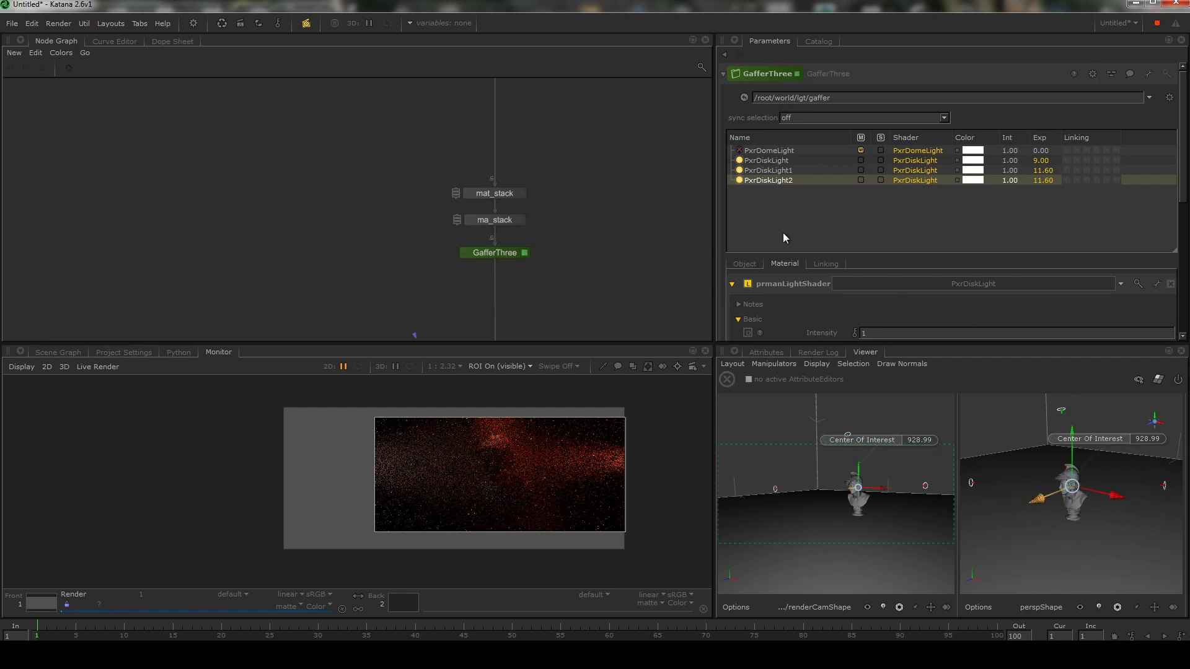
# - Set PxrDiskLight2's Temperature to 8000 and inspect the bust closely in the live render
pyautogui.scroll(-5, 904, 248)
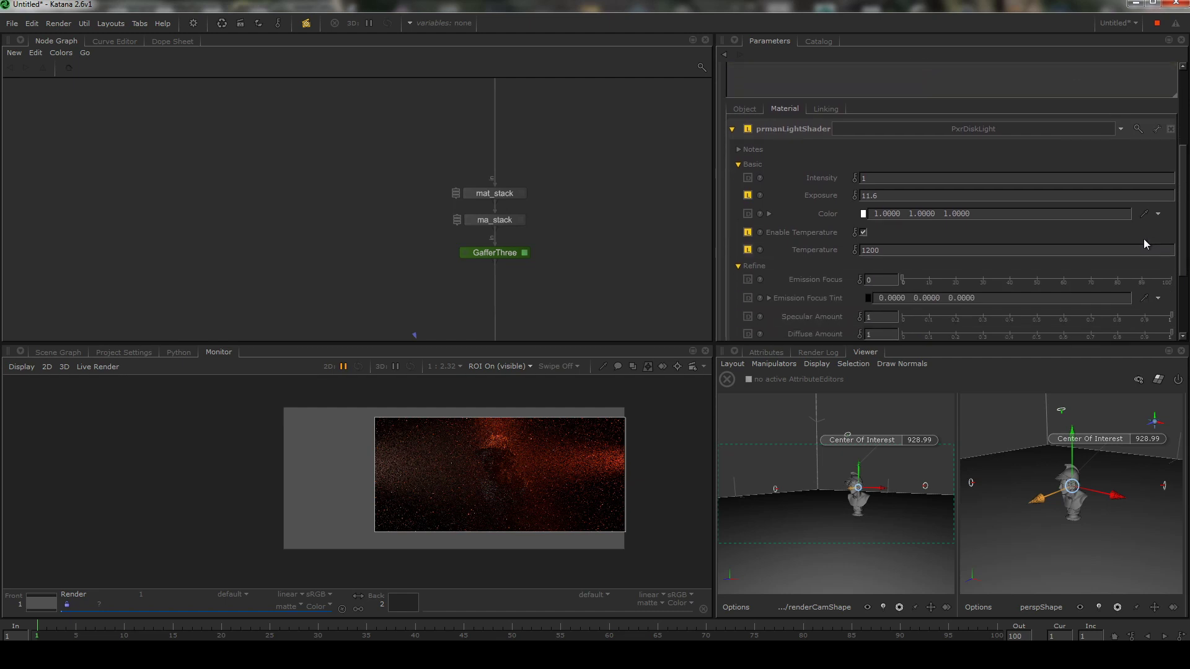
pyautogui.click(867, 249)
pyautogui.write('80')
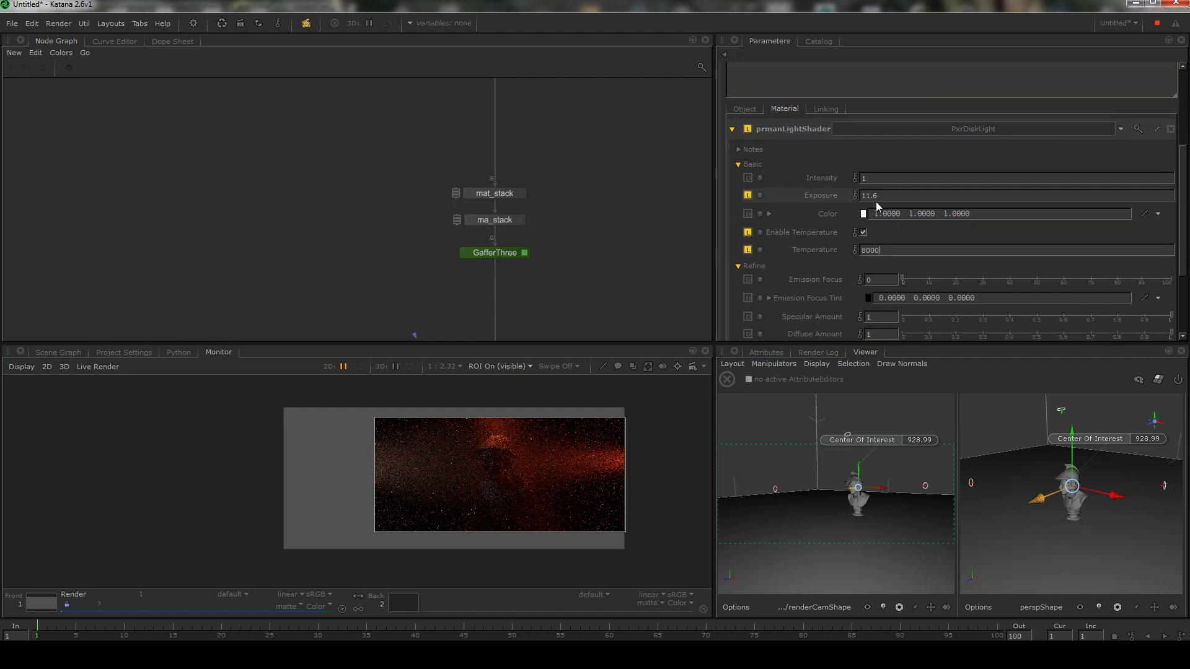
pyautogui.press('Return')
pyautogui.scroll(3, 525, 496)
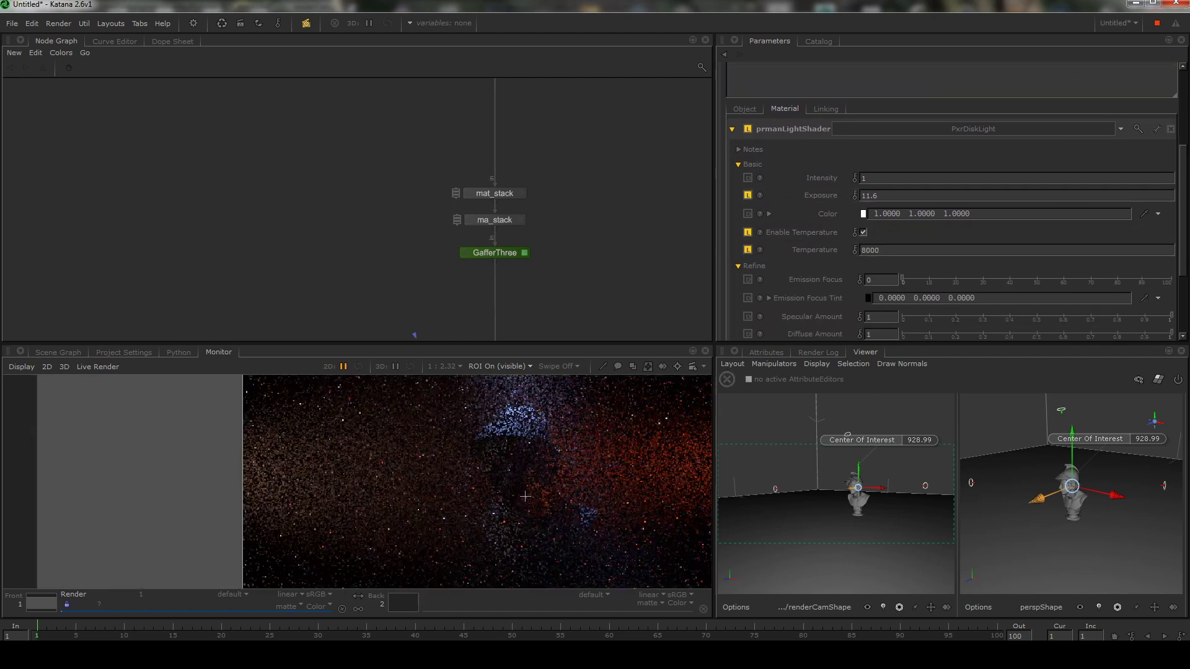
pyautogui.scroll(3, 526, 496)
pyautogui.moveTo(601, 482); pyautogui.dragTo(556, 475, button='middle')
pyautogui.scroll(-5, 614, 466)
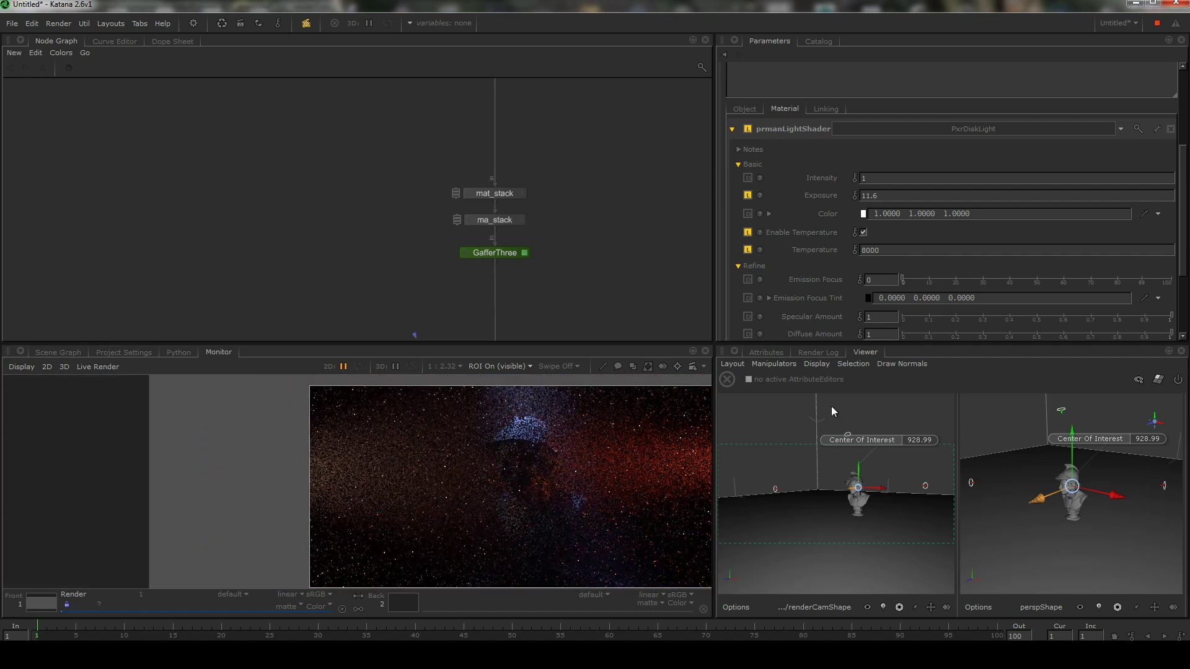
# - Reselect PxrDiskLight2 in the Scene Graph and raise its Exposure to 12 with the live render showing
pyautogui.click(1076, 418)
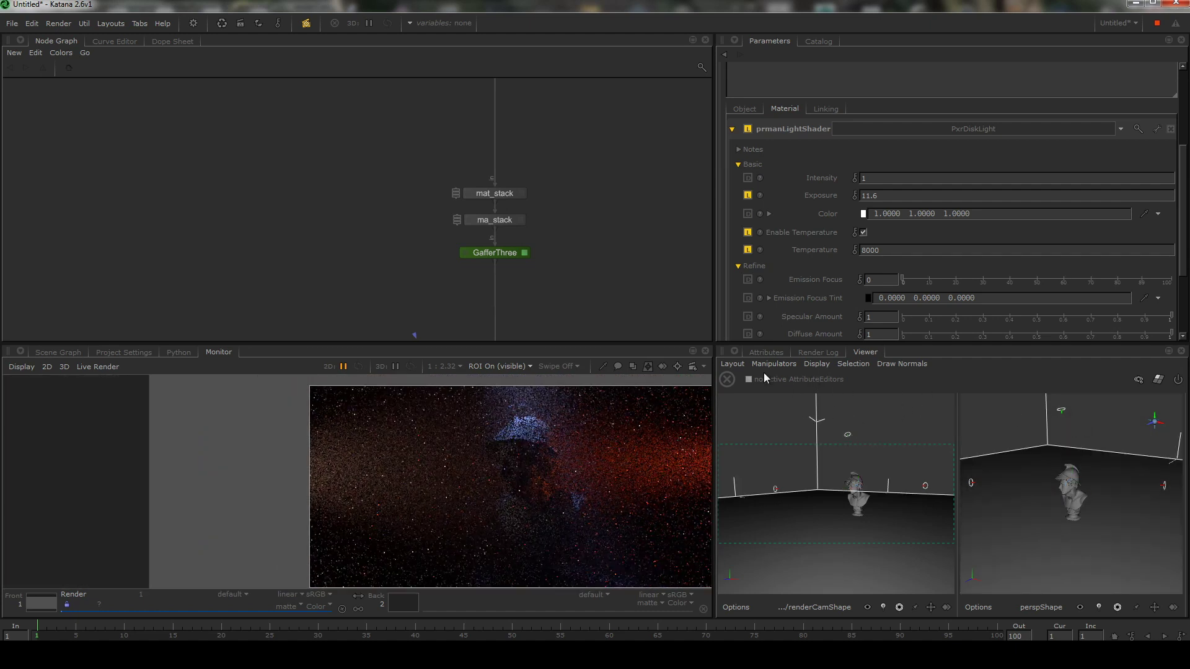
pyautogui.click(62, 352)
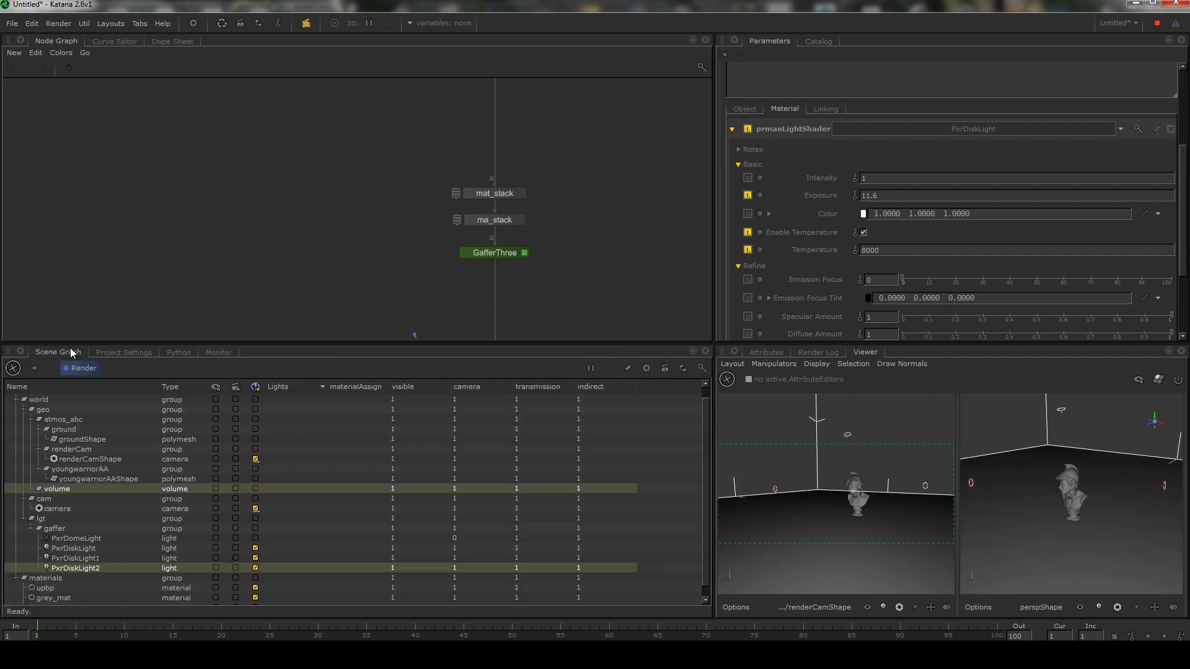
pyautogui.click(80, 569)
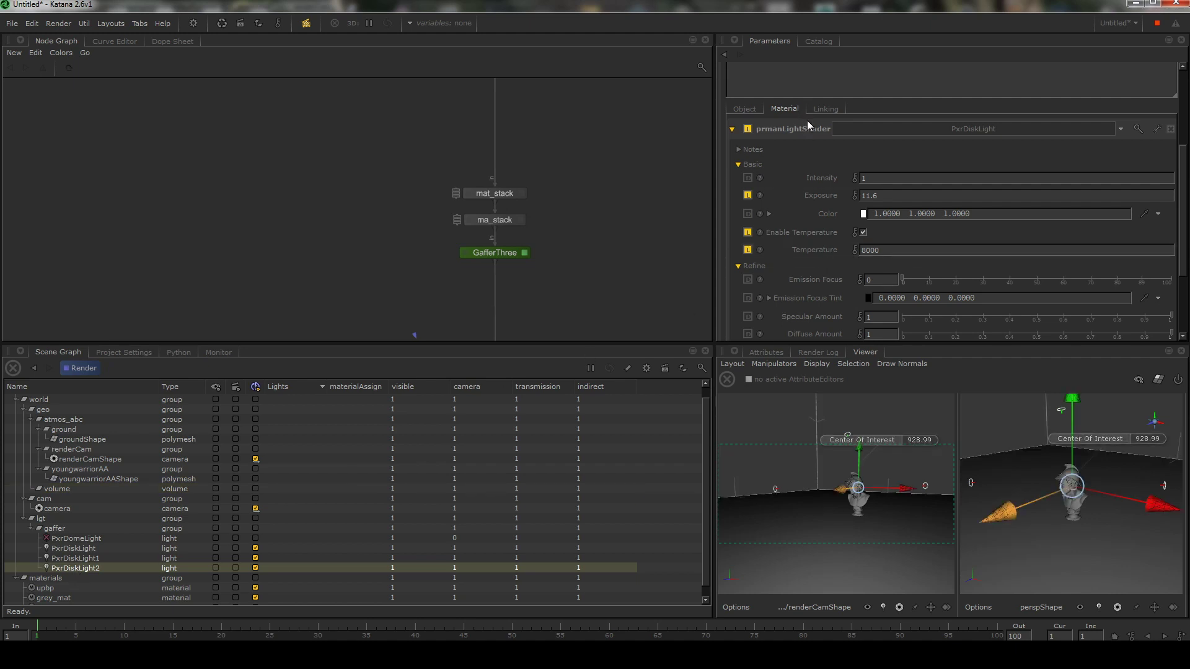
pyautogui.scroll(-2, 1186, 233)
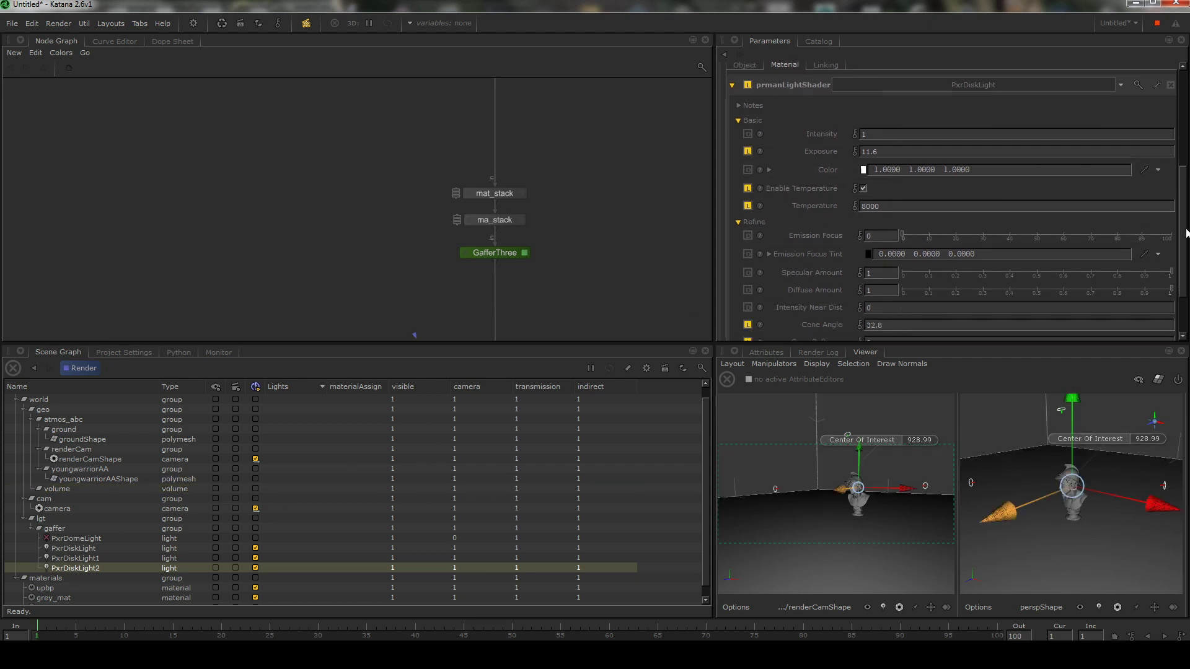
pyautogui.scroll(-1, 1186, 233)
pyautogui.click(217, 352)
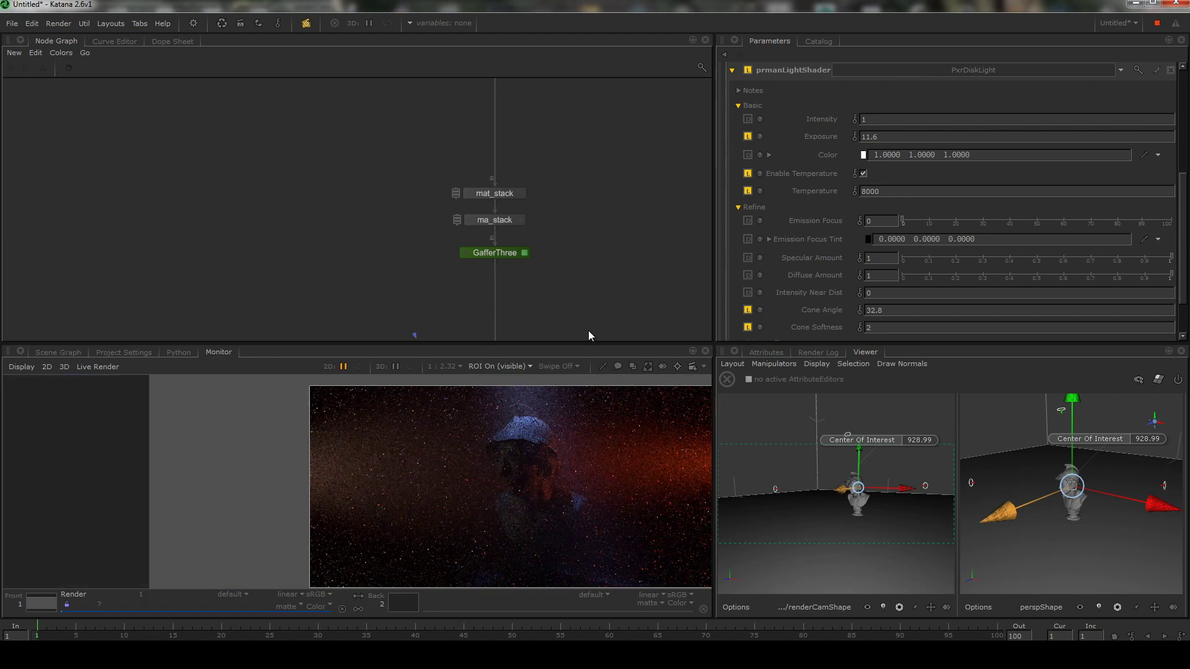
pyautogui.moveTo(827, 141)
pyautogui.mouseDown()
pyautogui.moveTo(840, 135)
pyautogui.moveTo(819, 133)
pyautogui.mouseUp()
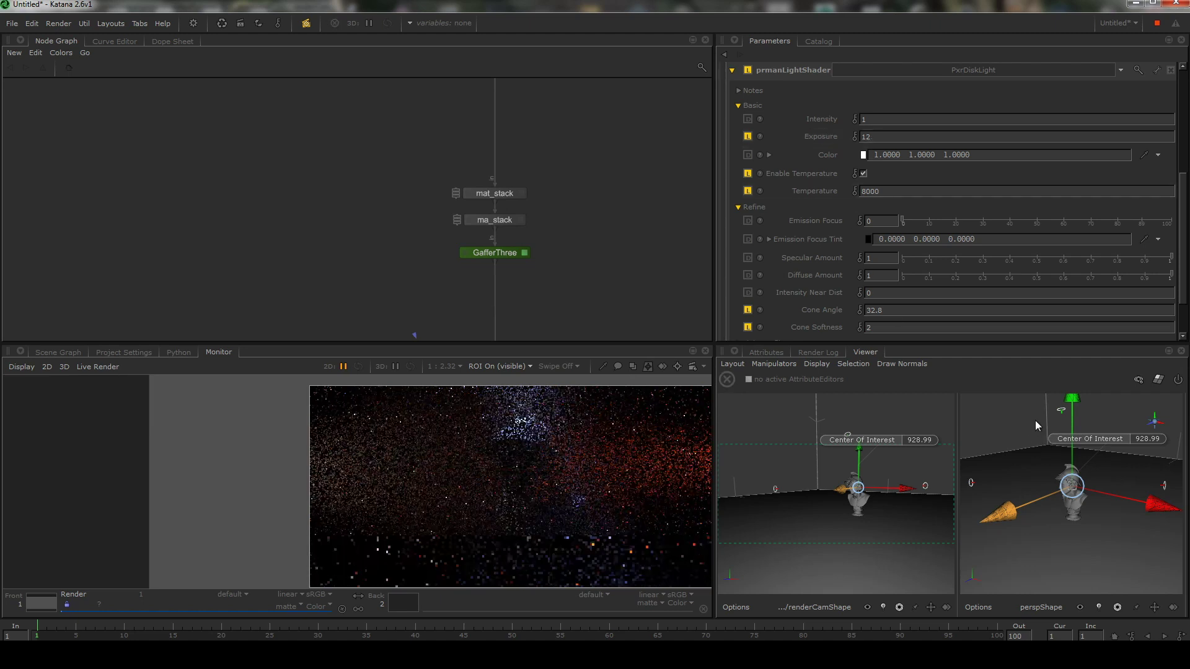
# - Reposition PxrDiskLight2 directly over the bust's head with the Translate Around COI manipulator
pyautogui.click(775, 364)
pyautogui.click(828, 445)
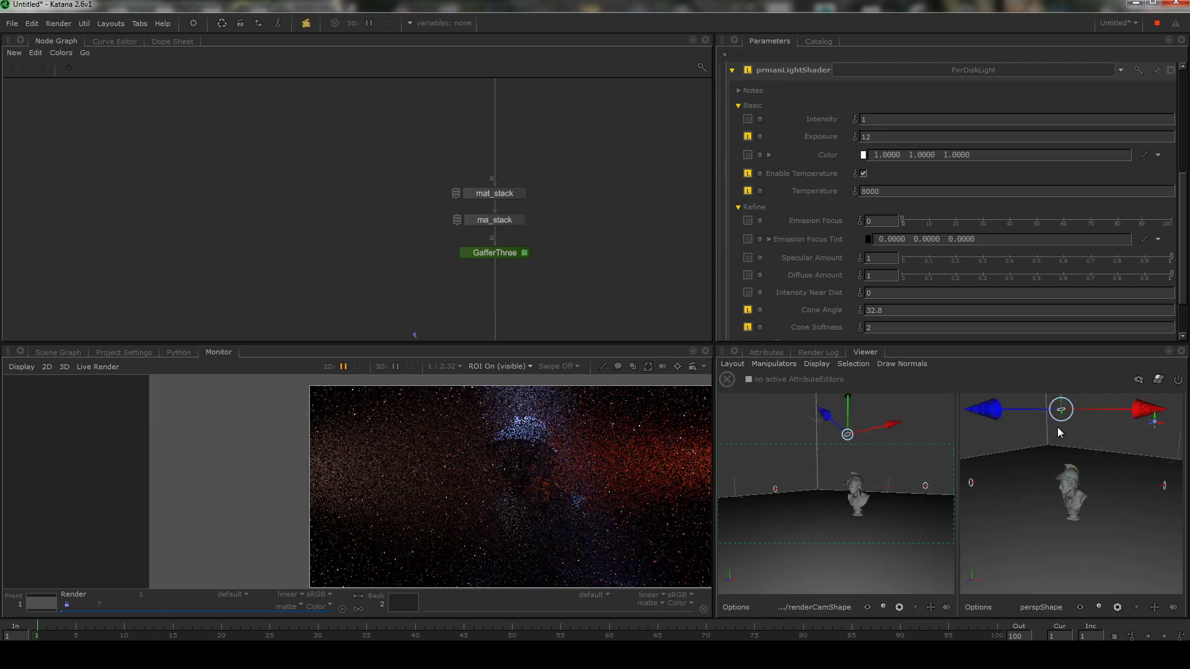
pyautogui.keyDown('alt'); pyautogui.moveTo(1072, 447); pyautogui.dragTo(1080, 493); pyautogui.keyUp('alt')
pyautogui.keyDown('alt'); pyautogui.moveTo(1079, 488); pyautogui.dragTo(1025, 436, button='middle'); pyautogui.keyUp('alt')
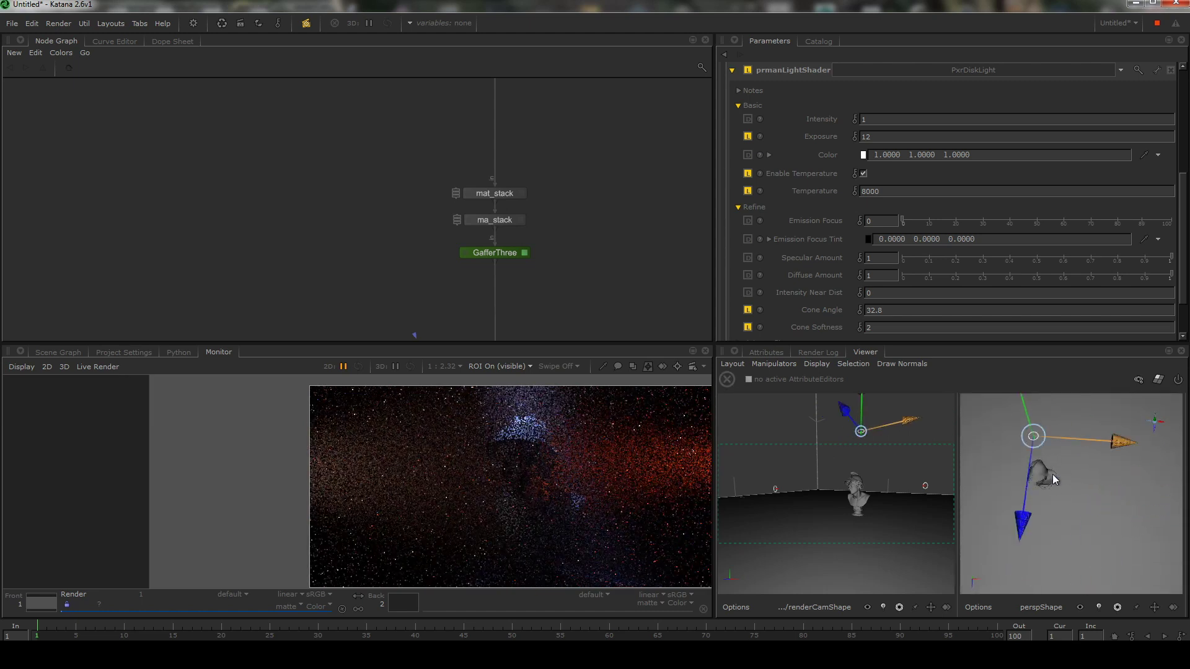
pyautogui.click(1023, 523)
pyautogui.keyDown('alt'); pyautogui.moveTo(1069, 493); pyautogui.dragTo(1125, 463); pyautogui.keyUp('alt')
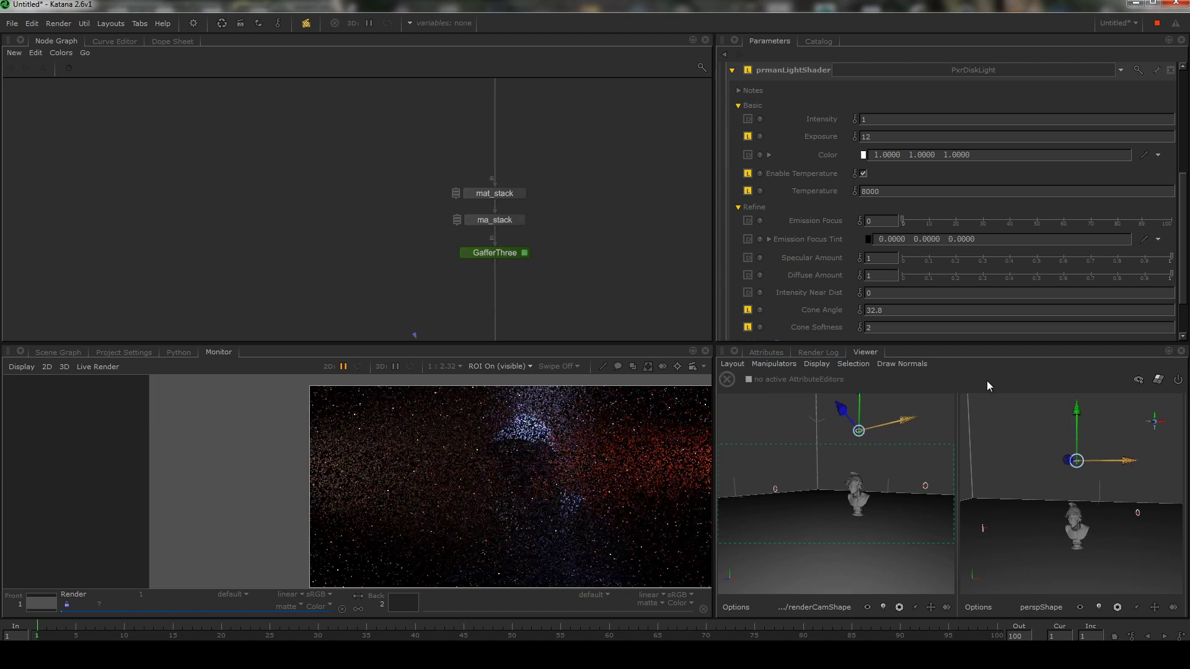
# - Readjust PxrDiskLight2's Center of Interest onto the bust and check the whole live render
pyautogui.click(789, 363)
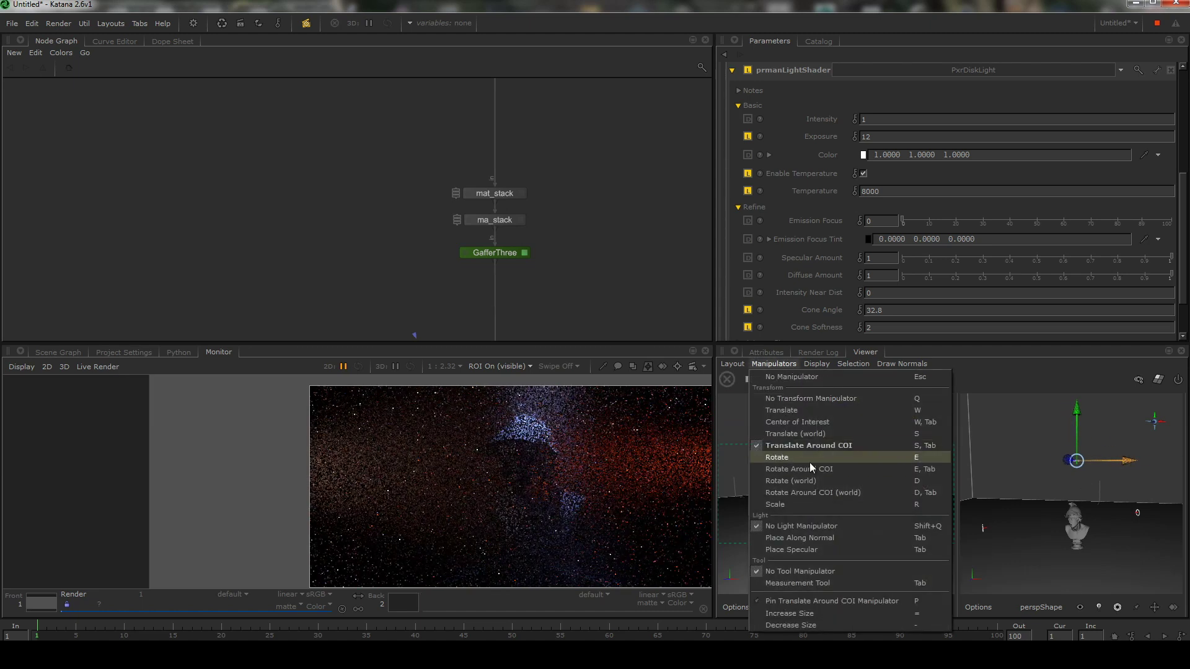
pyautogui.click(797, 422)
pyautogui.moveTo(1130, 521); pyautogui.dragTo(1124, 522)
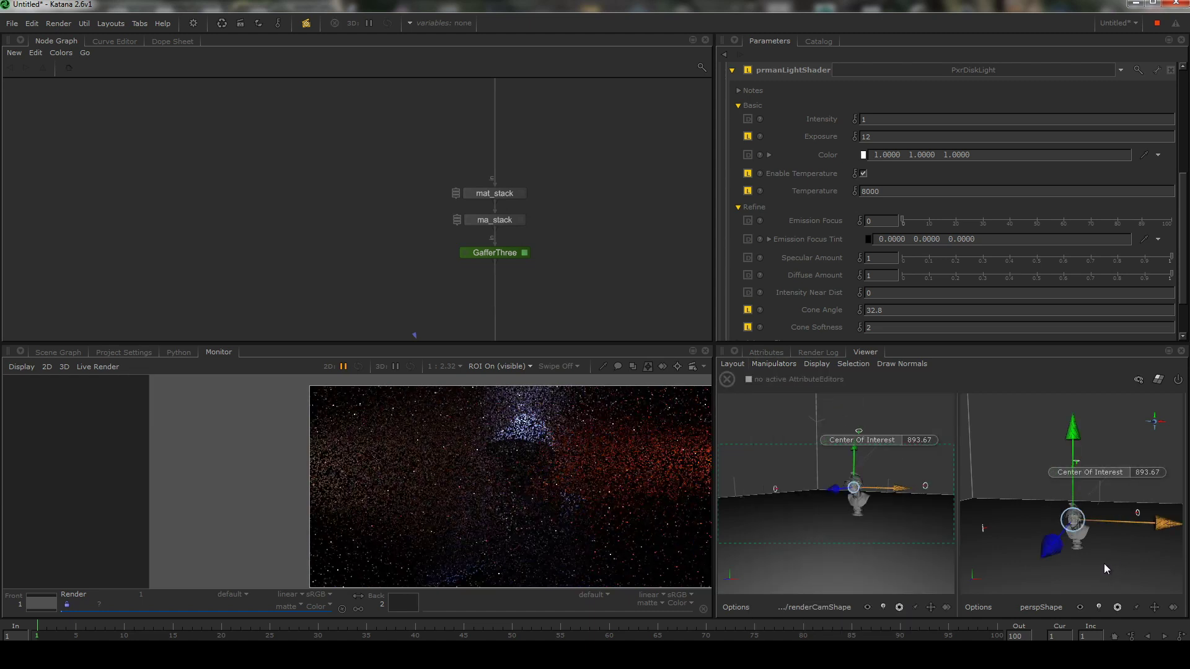
pyautogui.moveTo(1124, 521); pyautogui.dragTo(1127, 526)
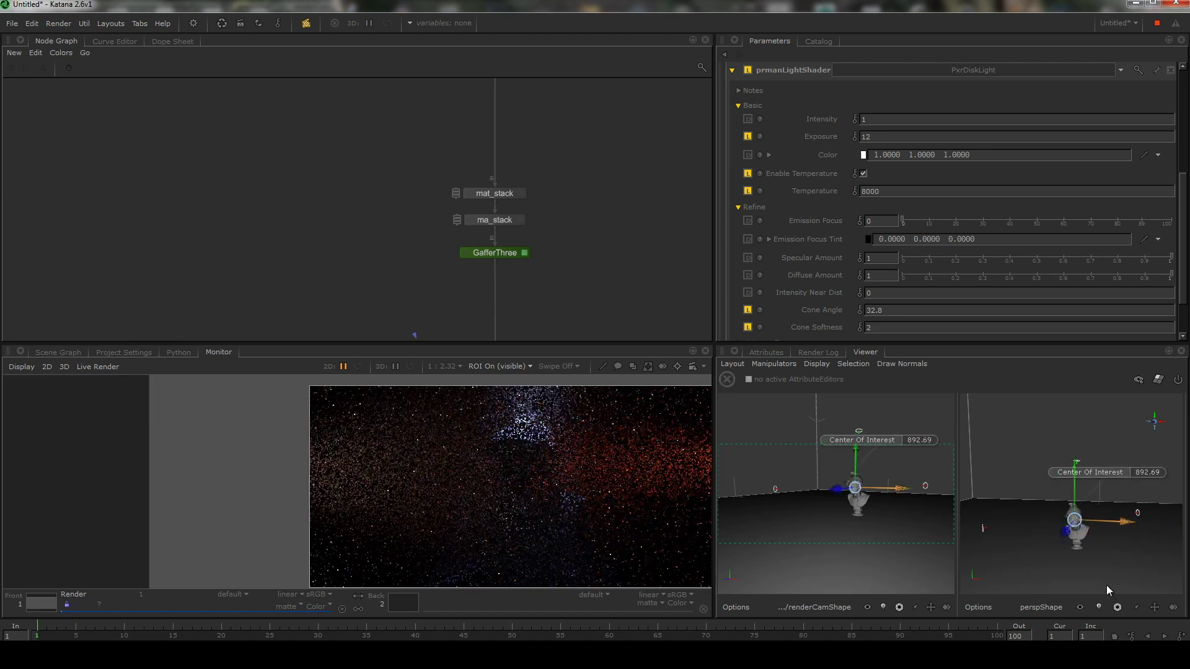
pyautogui.scroll(3, 581, 487)
pyautogui.scroll(-5, 601, 471)
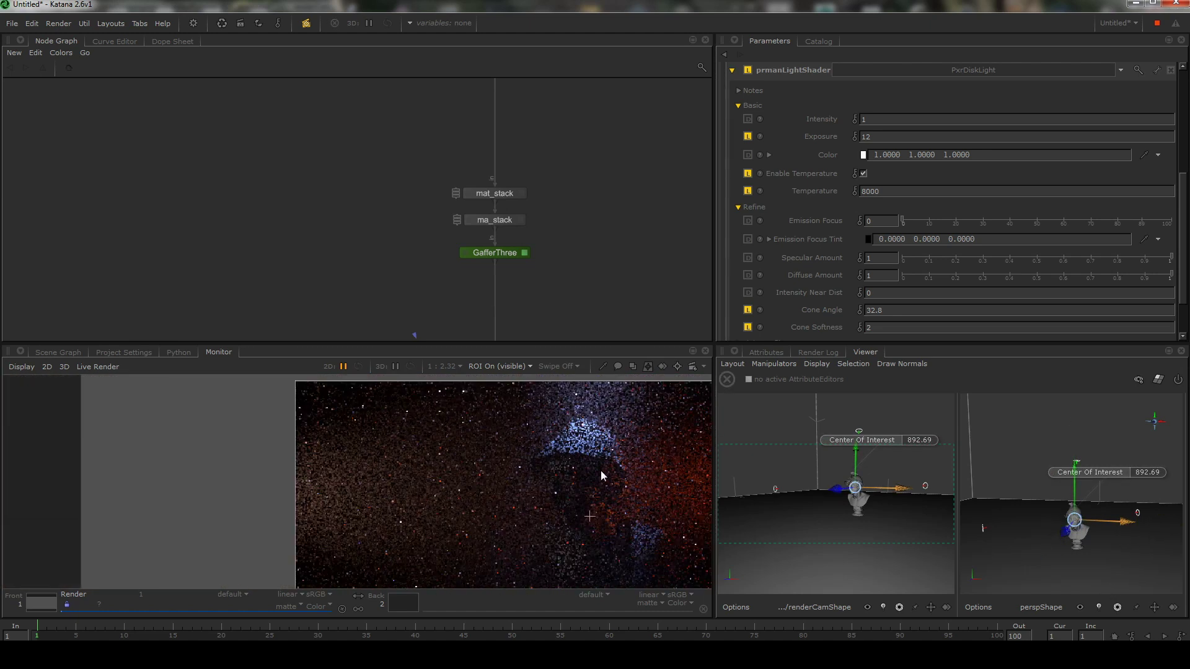
pyautogui.moveTo(595, 471); pyautogui.dragTo(555, 468, button='middle')
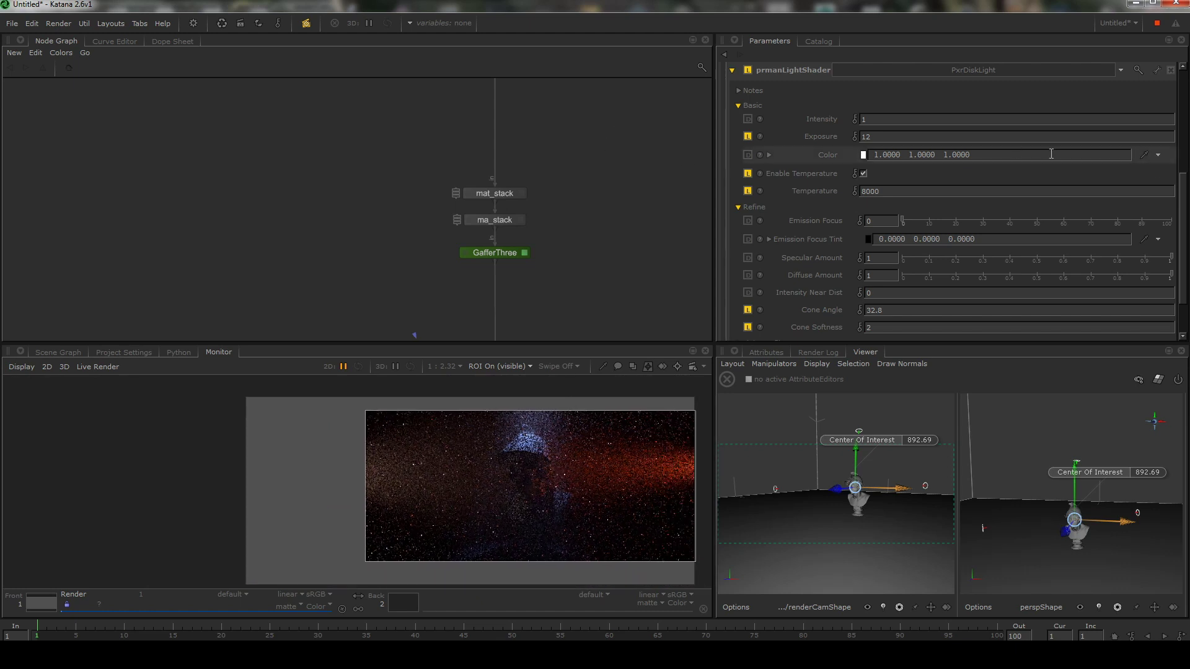
# - Select PxrDiskLight1 in the GafferThree light list and lower its Exposure to 9.1
pyautogui.scroll(5, 765, 151)
pyautogui.click(765, 152)
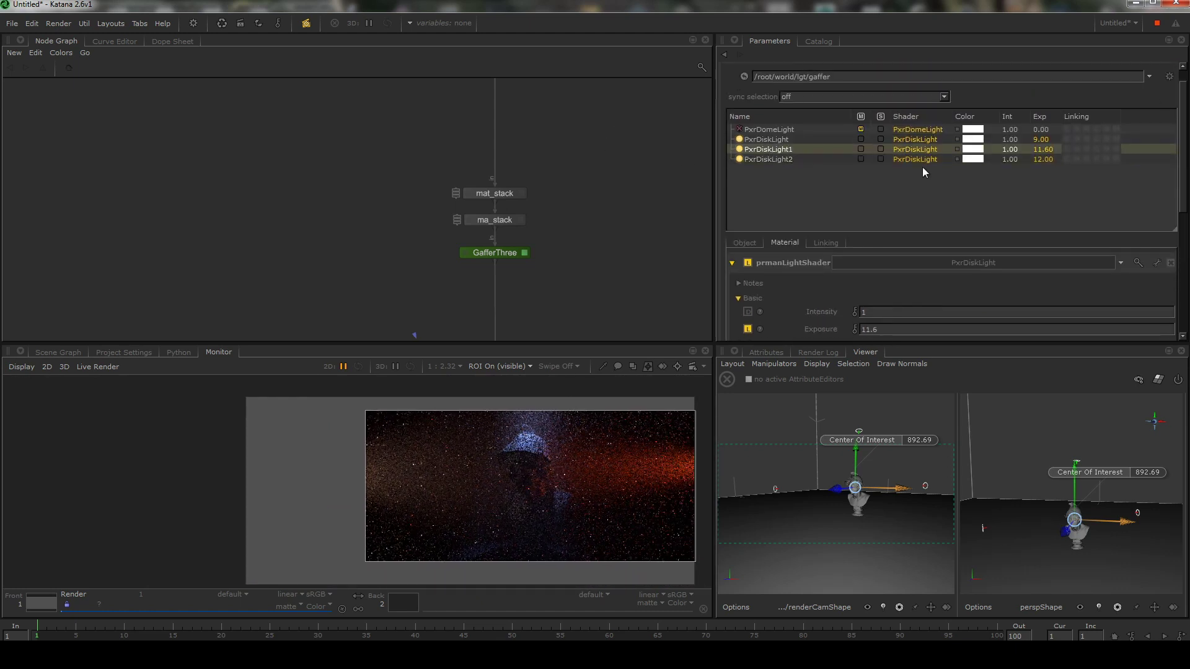
pyautogui.moveTo(1184, 167); pyautogui.dragTo(1176, 218)
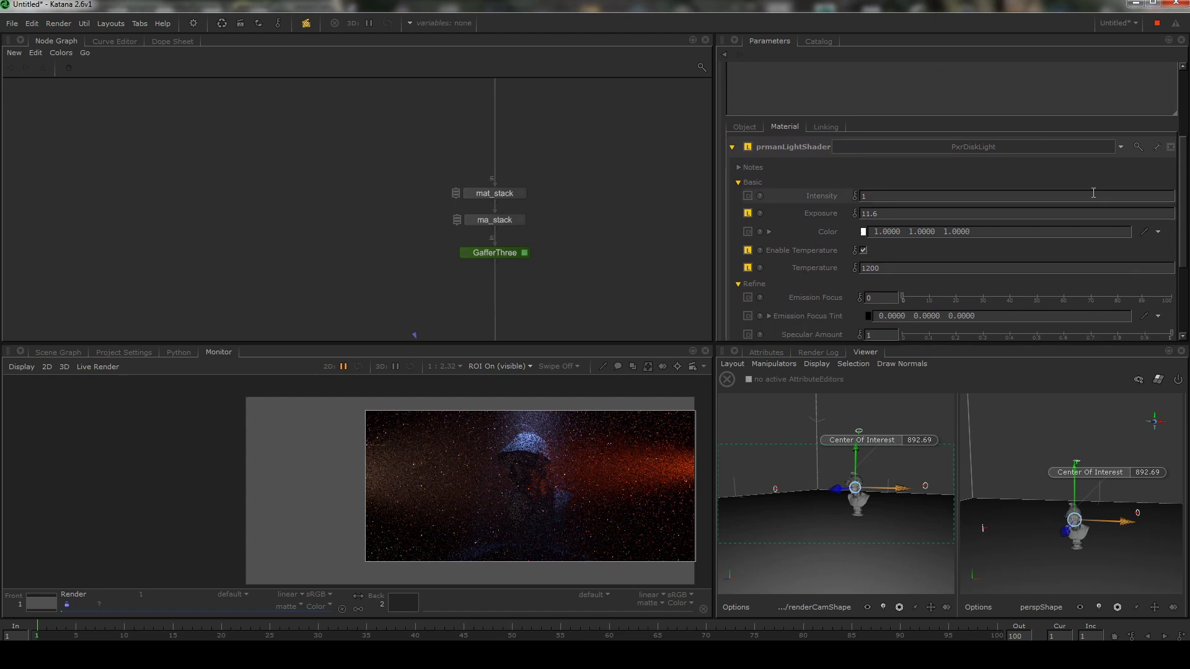
pyautogui.moveTo(818, 216)
pyautogui.mouseDown()
pyautogui.moveTo(799, 214)
pyautogui.moveTo(809, 212)
pyautogui.mouseUp()
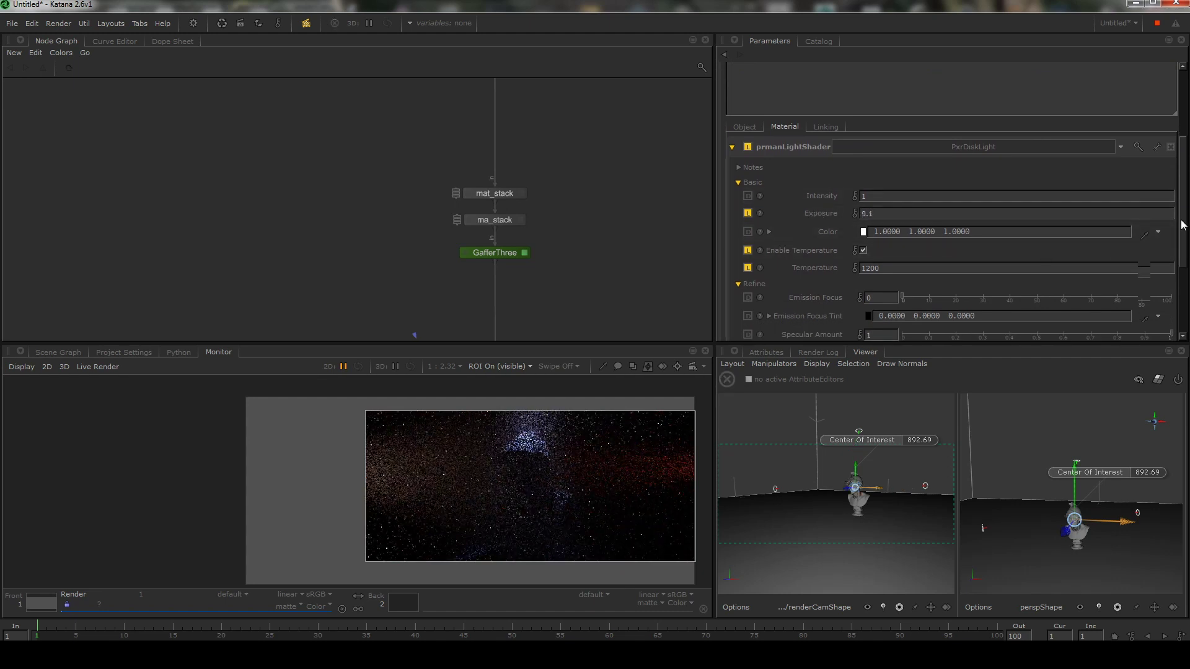
# - Select PxrDiskLight and set its Exposure to 7.8 and its Cone Angle to 52.8
pyautogui.scroll(5, 805, 184)
pyautogui.click(783, 158)
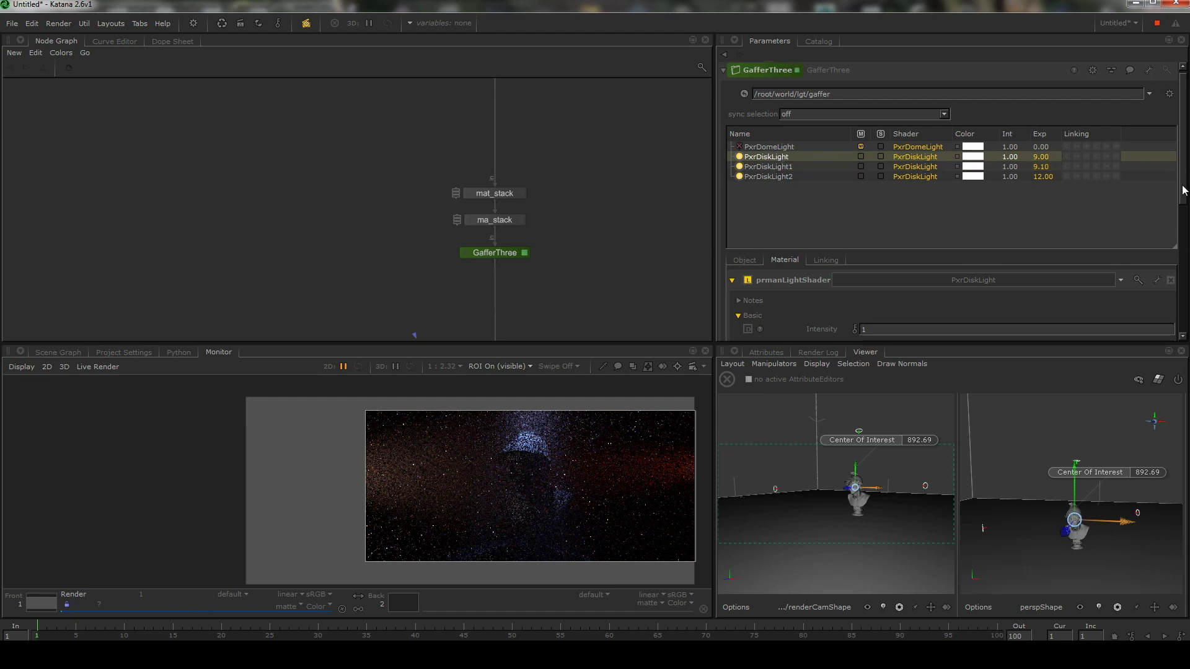
pyautogui.scroll(-3, 1161, 214)
pyautogui.keyDown('ctrl'); pyautogui.moveTo(823, 221); pyautogui.dragTo(820, 222); pyautogui.keyUp('ctrl')
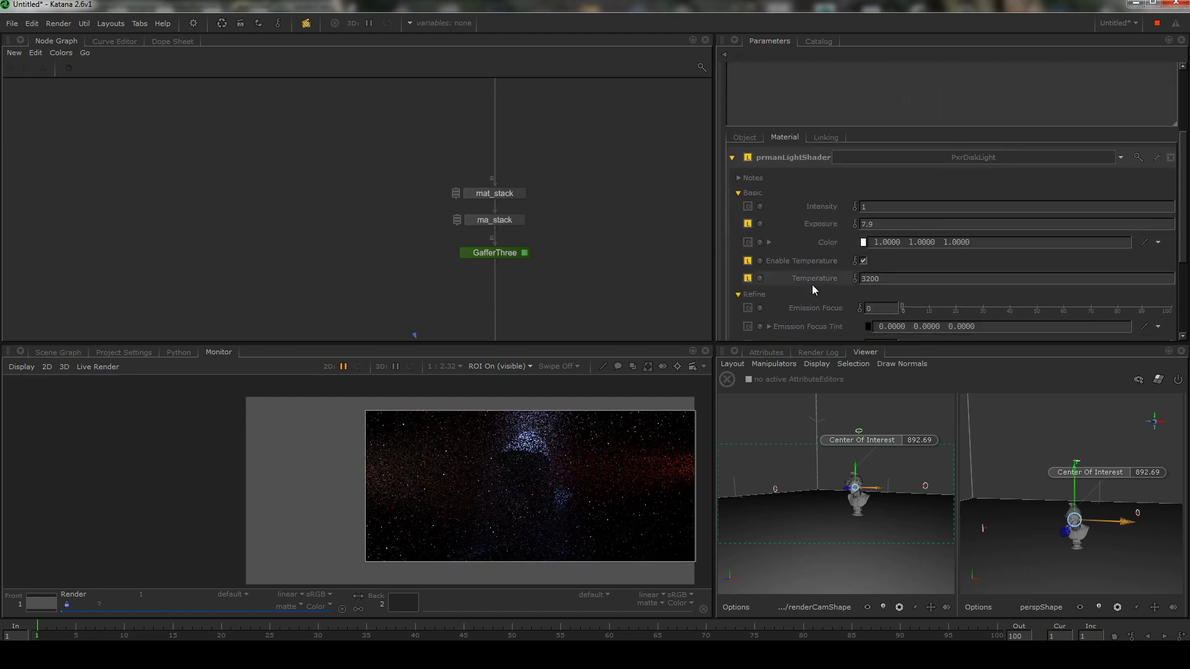
pyautogui.moveTo(826, 222)
pyautogui.keyDown('ctrl'); pyautogui.mouseDown()
pyautogui.moveTo(846, 225)
pyautogui.moveTo(805, 220)
pyautogui.mouseUp(); pyautogui.keyUp('ctrl')
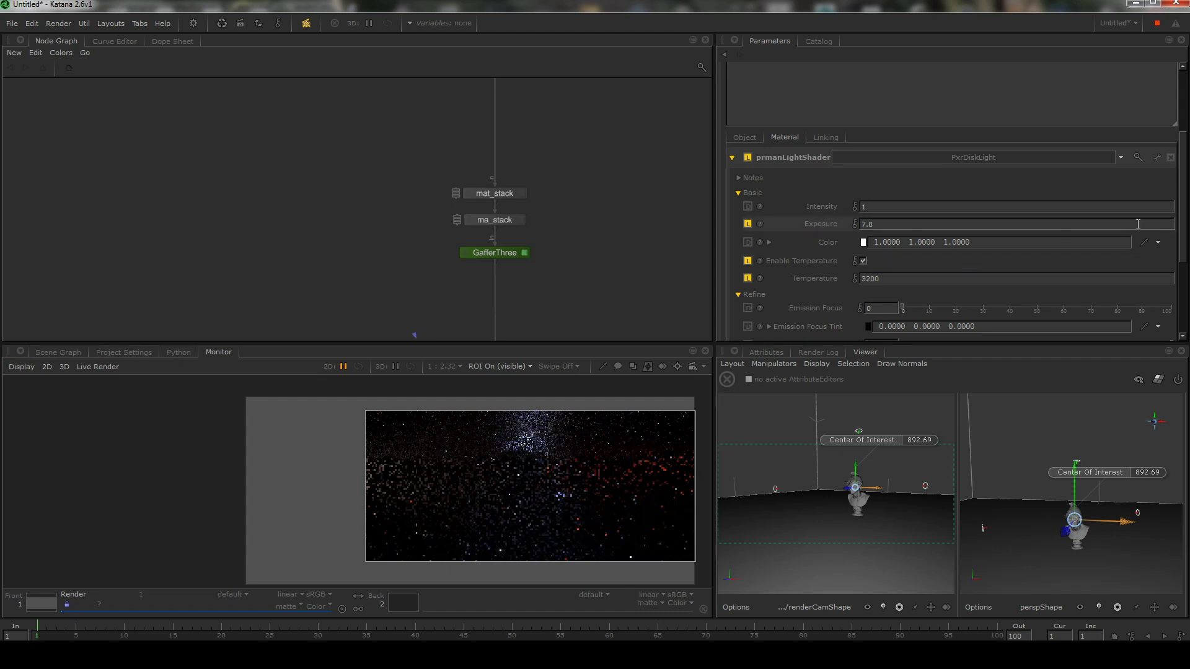
pyautogui.moveTo(1185, 227); pyautogui.dragTo(1182, 279)
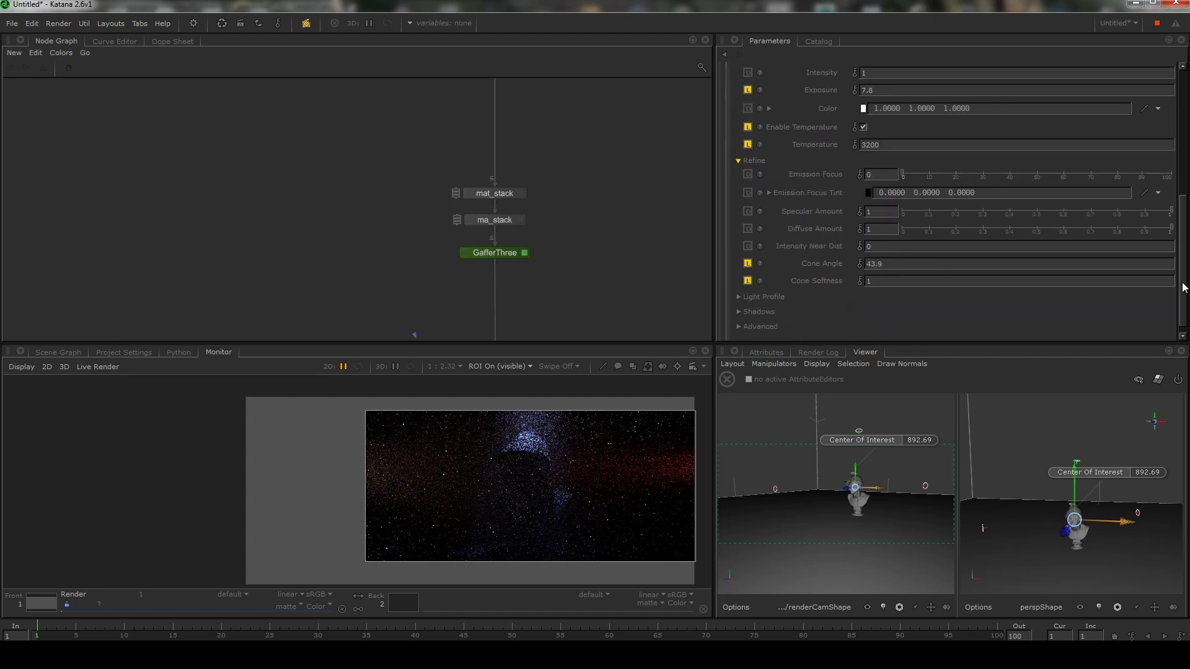
pyautogui.moveTo(873, 261); pyautogui.dragTo(893, 259)
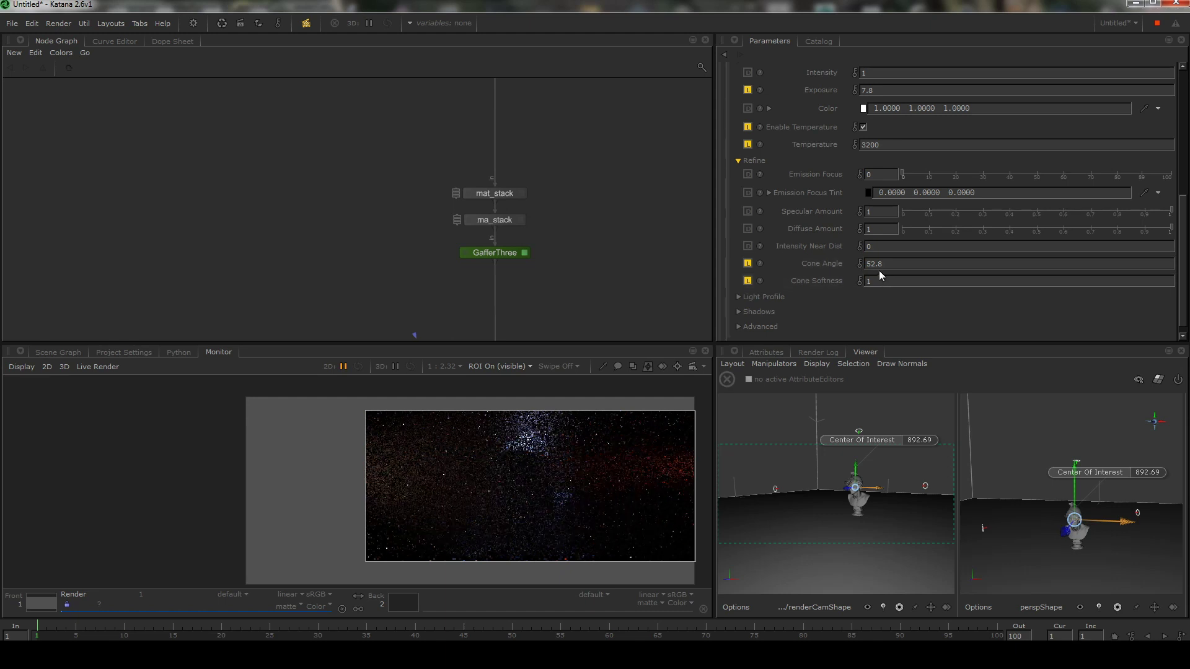
# - Select PxrDiskLight1 and widen its Cone Angle to 49.6
pyautogui.moveTo(1183, 273); pyautogui.dragTo(1000, 195)
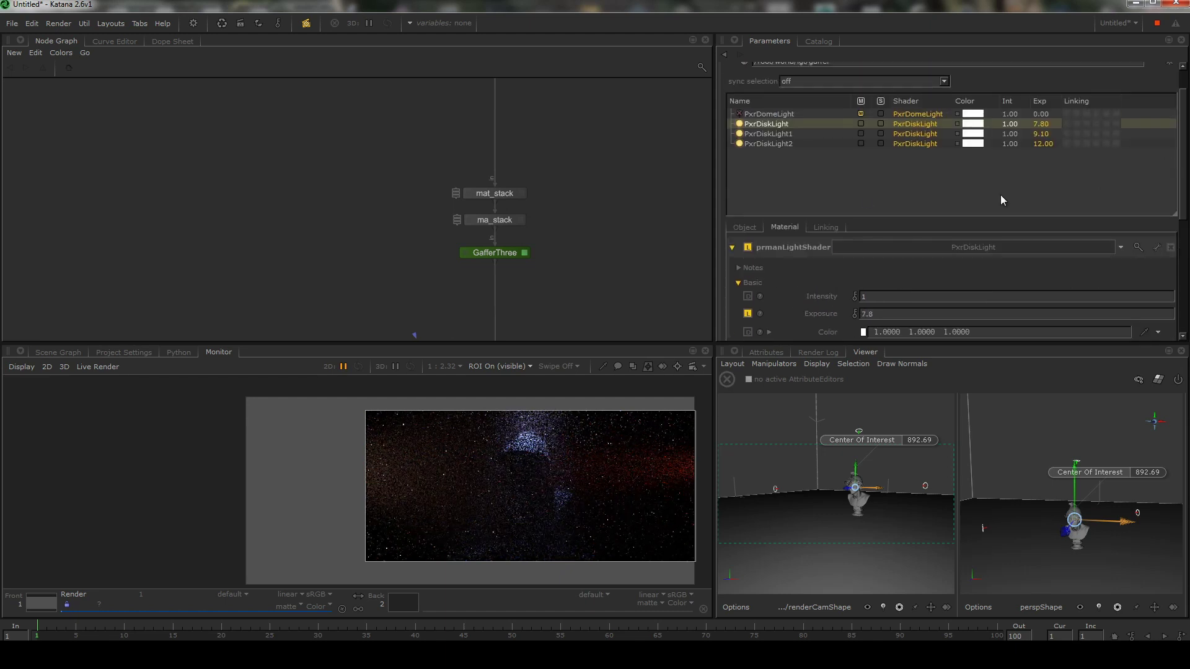
pyautogui.click(779, 134)
pyautogui.moveTo(1183, 195); pyautogui.dragTo(1184, 270)
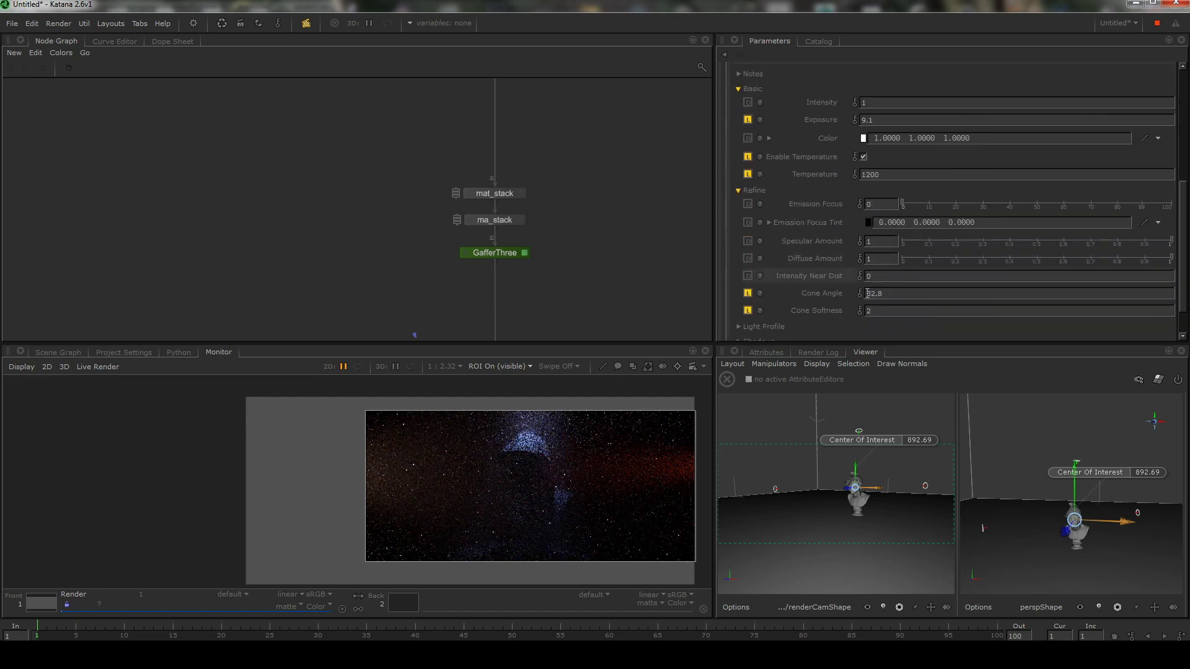
pyautogui.moveTo(841, 293); pyautogui.dragTo(870, 303)
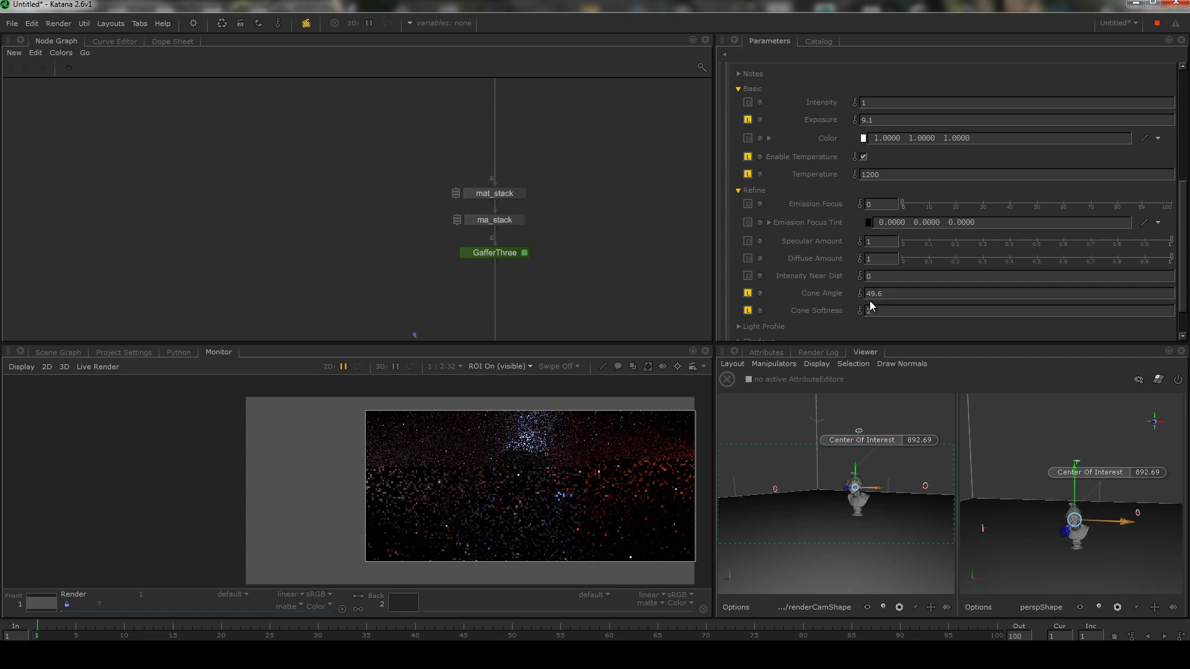
pyautogui.scroll(3, 1177, 200)
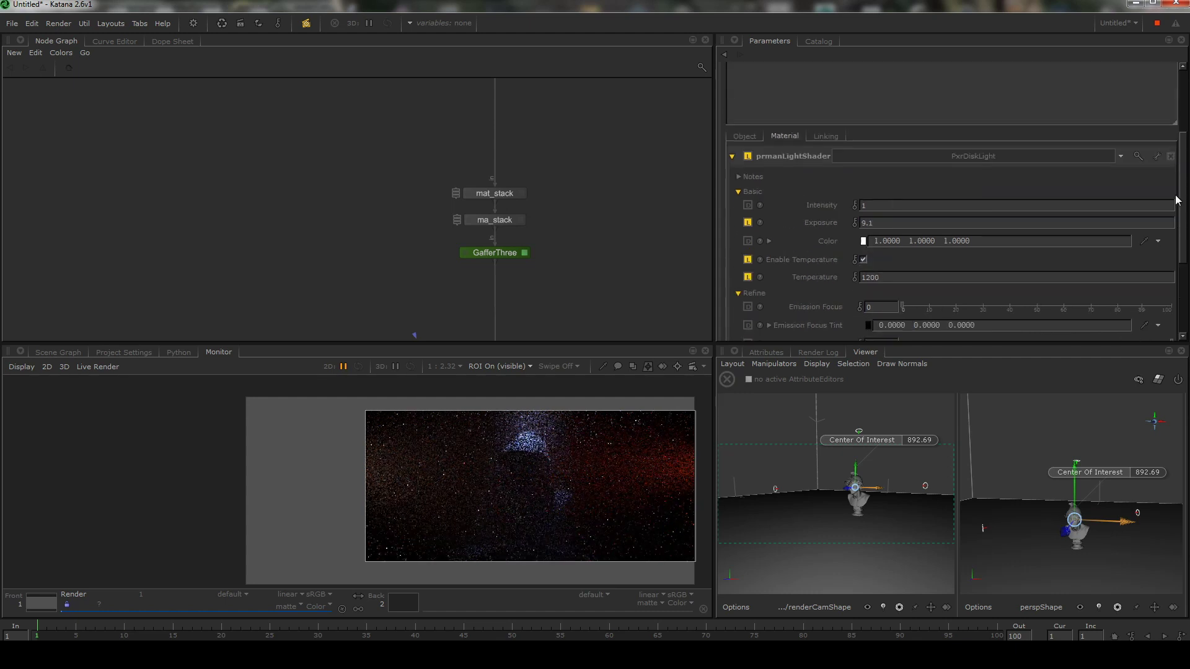
# - Select PxrDiskLight2 in the GafferThree light list and raise its Exposure to 14.5
pyautogui.moveTo(1175, 196); pyautogui.dragTo(1175, 144)
pyautogui.click(785, 163)
pyautogui.moveTo(1184, 202); pyautogui.dragTo(1184, 283)
pyautogui.moveTo(816, 169); pyautogui.dragTo(830, 180)
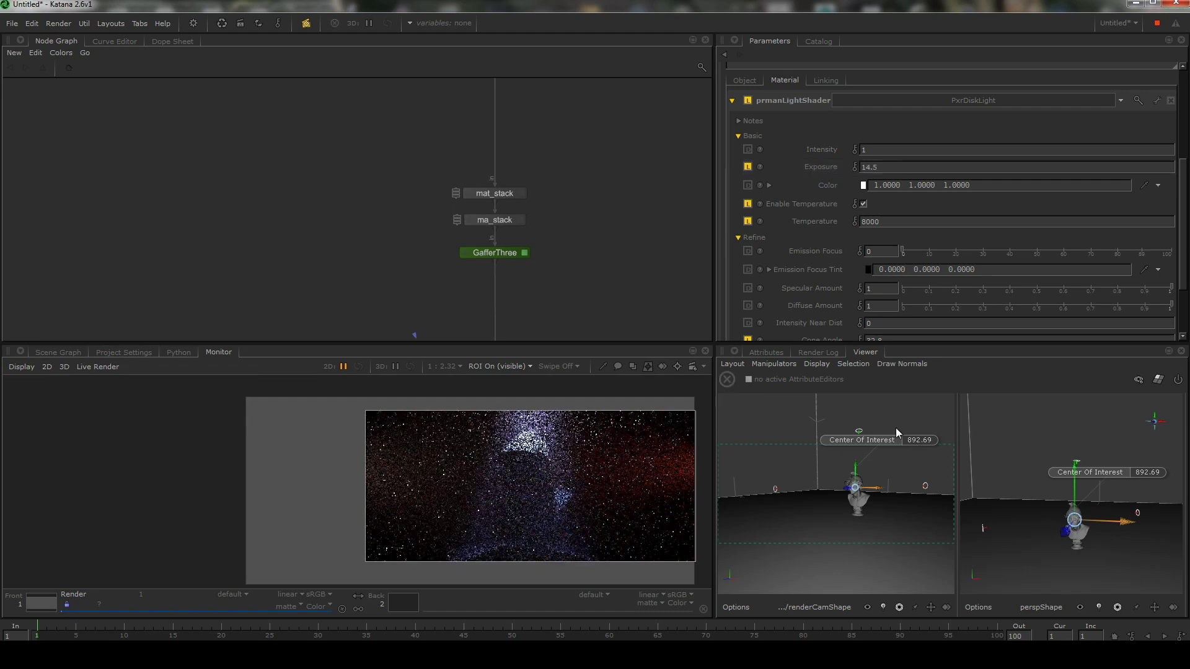
# - Reposition PxrDiskLight2 slightly above the bust with its translate manipulator and set its Exposure to 12
pyautogui.click(766, 363)
pyautogui.click(808, 445)
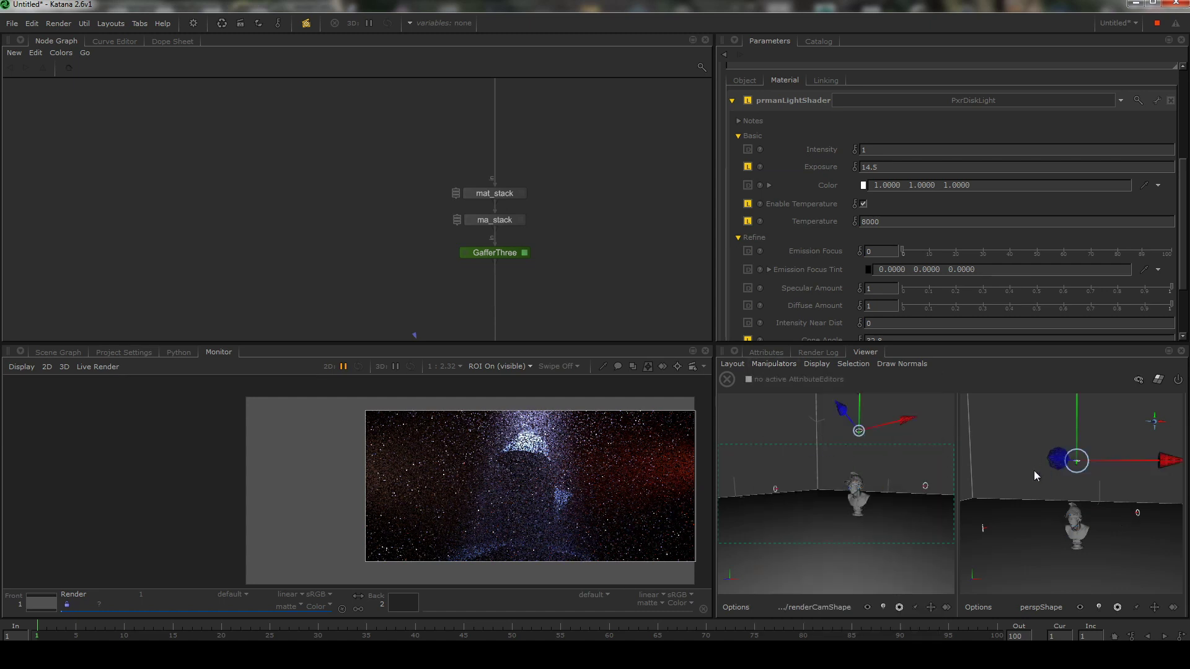
pyautogui.keyDown('alt'); pyautogui.moveTo(1034, 470); pyautogui.dragTo(972, 475); pyautogui.keyUp('alt')
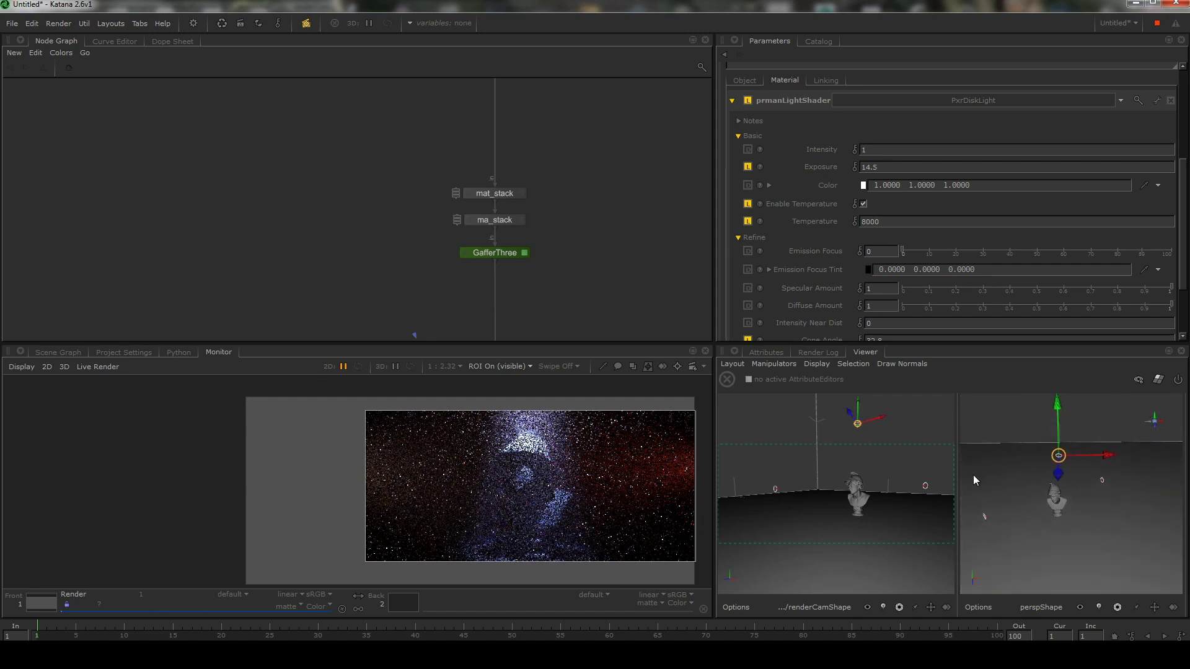
pyautogui.doubleClick(882, 166)
pyautogui.write('12')
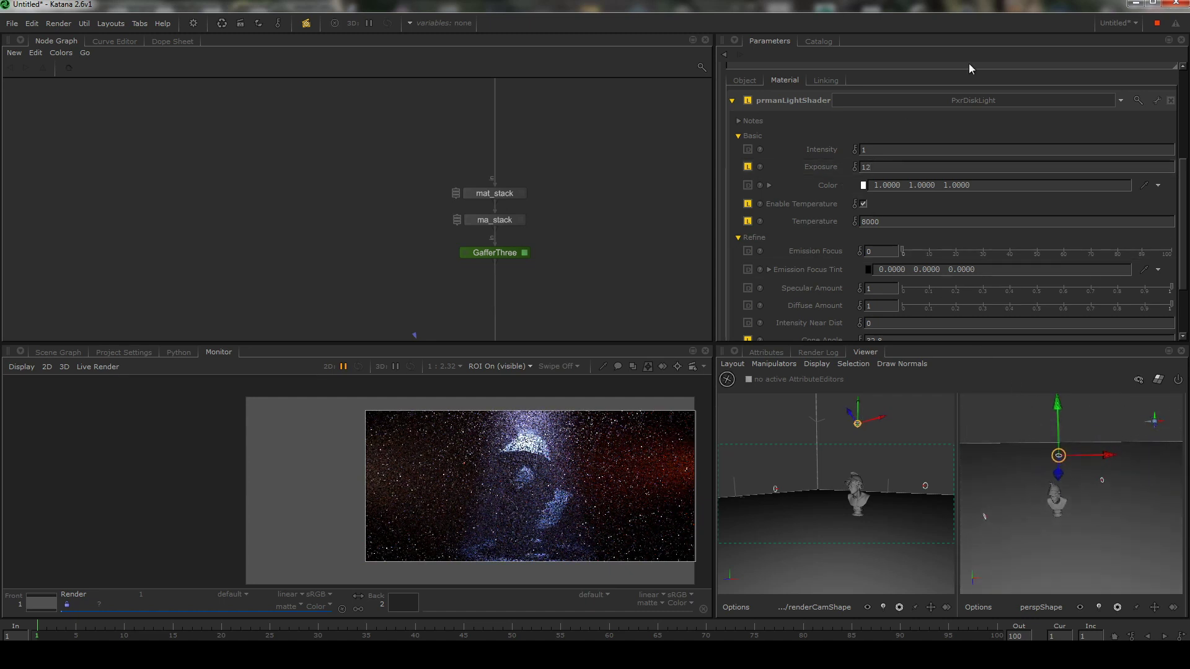
# - Restrict the live render's region of interest to the bust and inspect the lighting on its helmet and face
pyautogui.scroll(4, 640, 493)
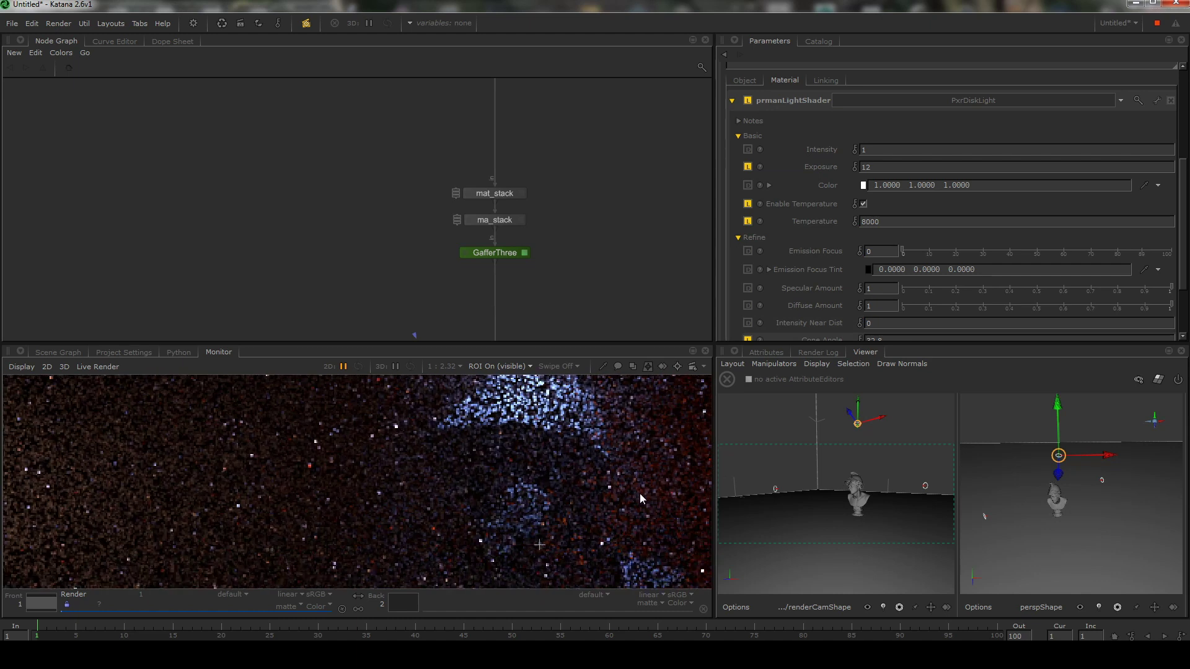
pyautogui.scroll(-4, 640, 493)
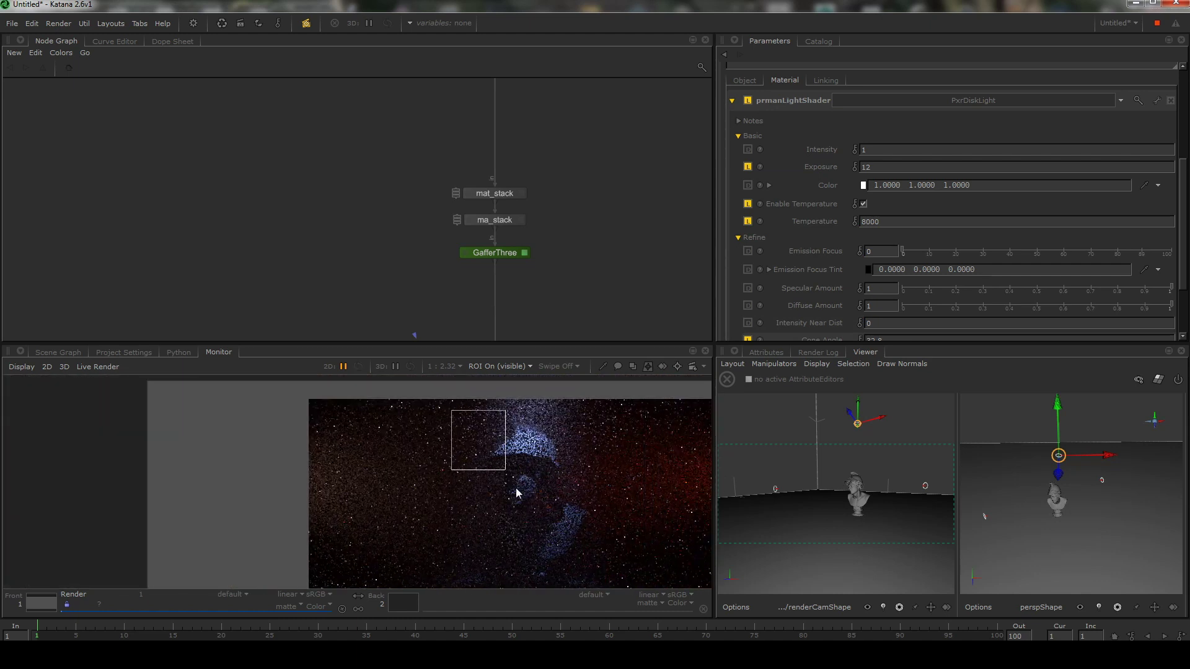
pyautogui.scroll(3, 622, 510)
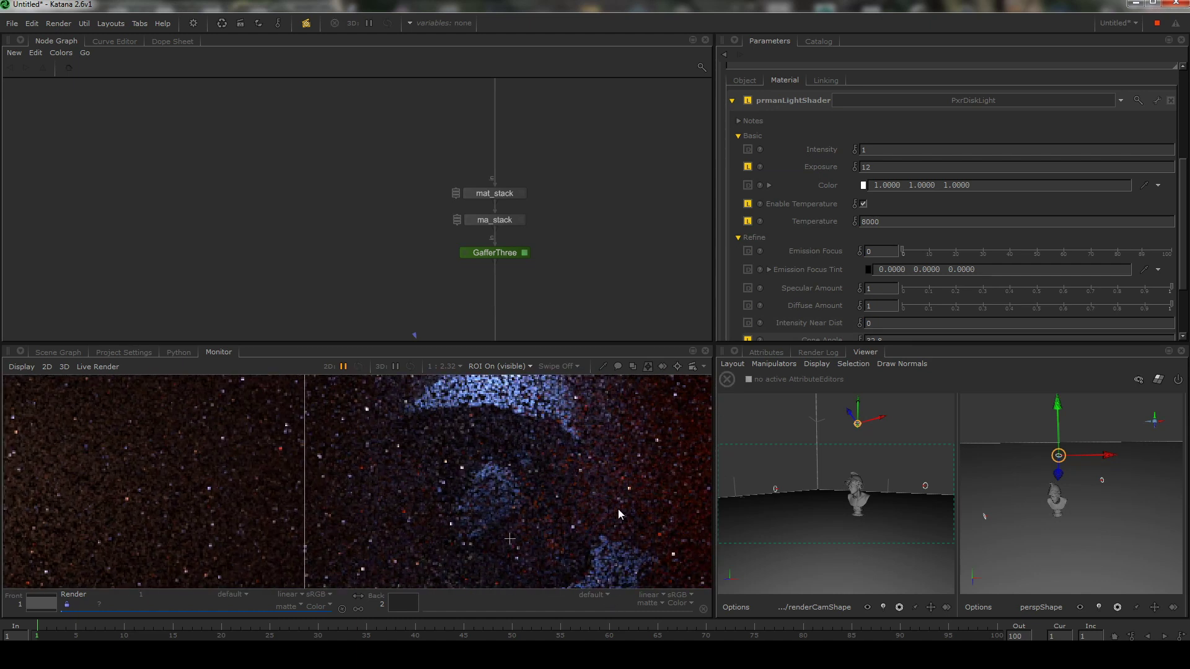
pyautogui.scroll(-4, 618, 508)
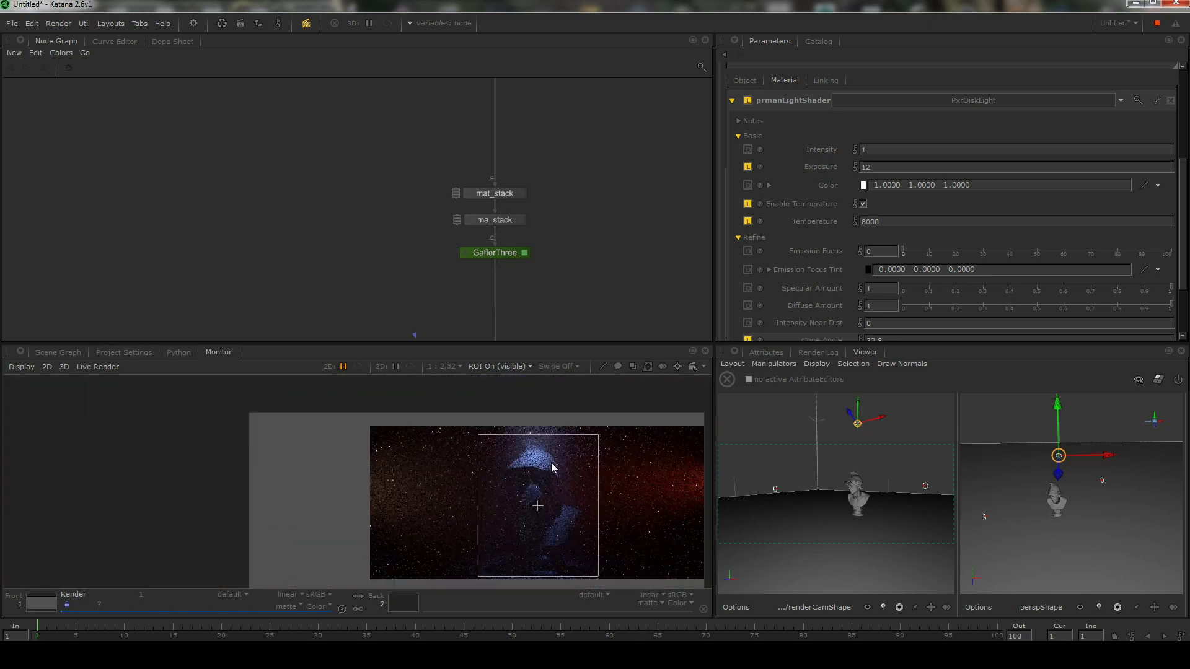
pyautogui.scroll(3, 634, 500)
pyautogui.scroll(2, 534, 461)
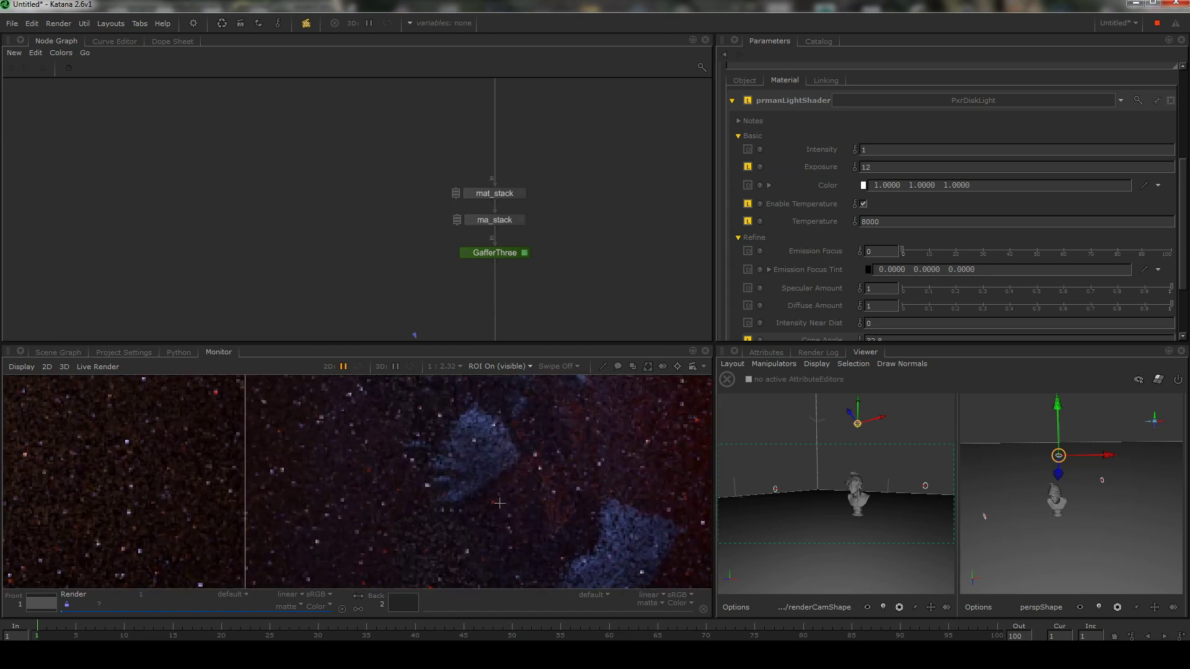
pyautogui.scroll(-3, 537, 454)
# - Move the disk light on the left side of the bust slightly lower in the perspective view
pyautogui.click(985, 518)
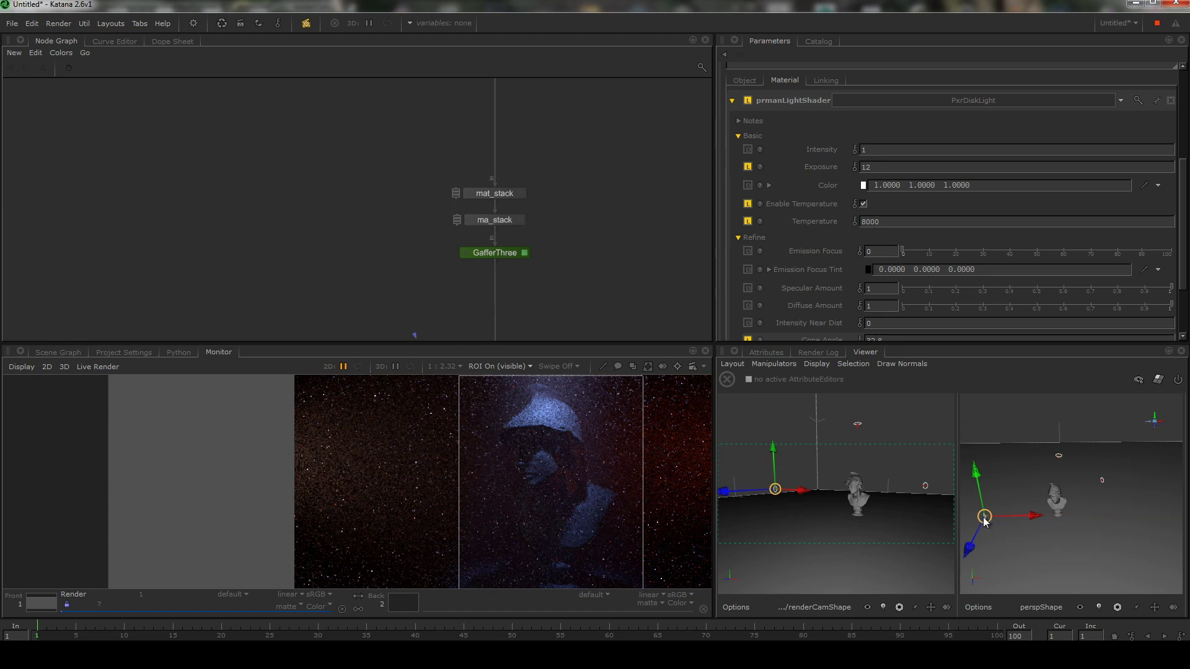
pyautogui.moveTo(985, 518); pyautogui.dragTo(986, 525)
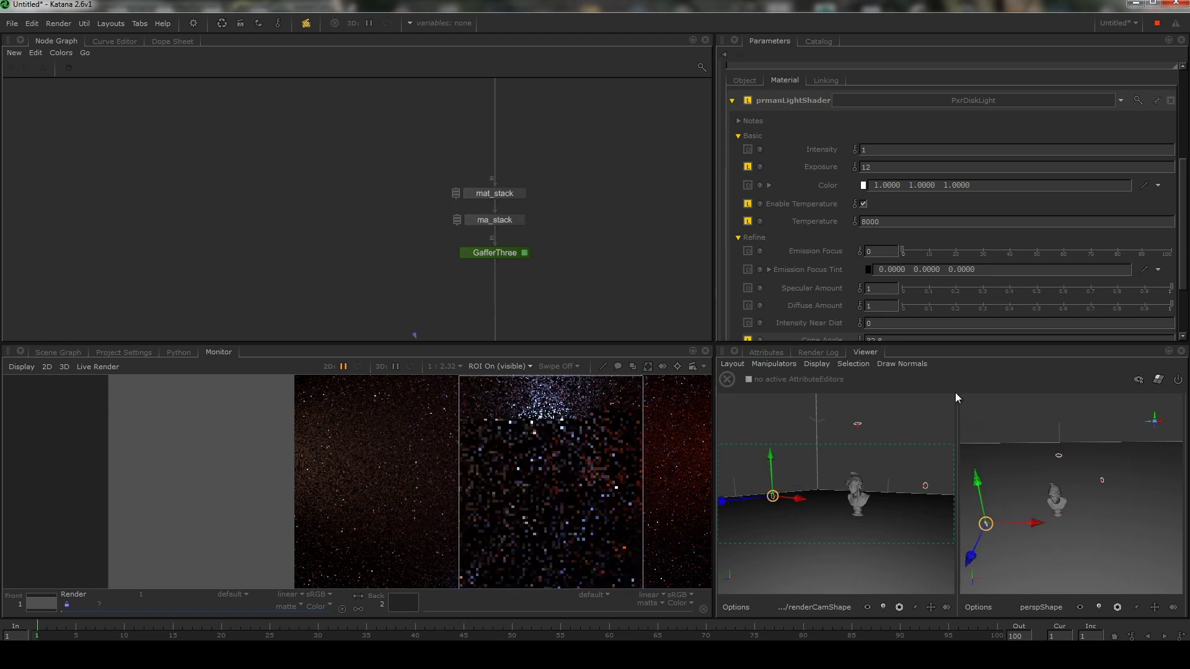
# - Select PxrDiskLight in the light list and raise its Exposure to 9.6
pyautogui.scroll(3, 1032, 119)
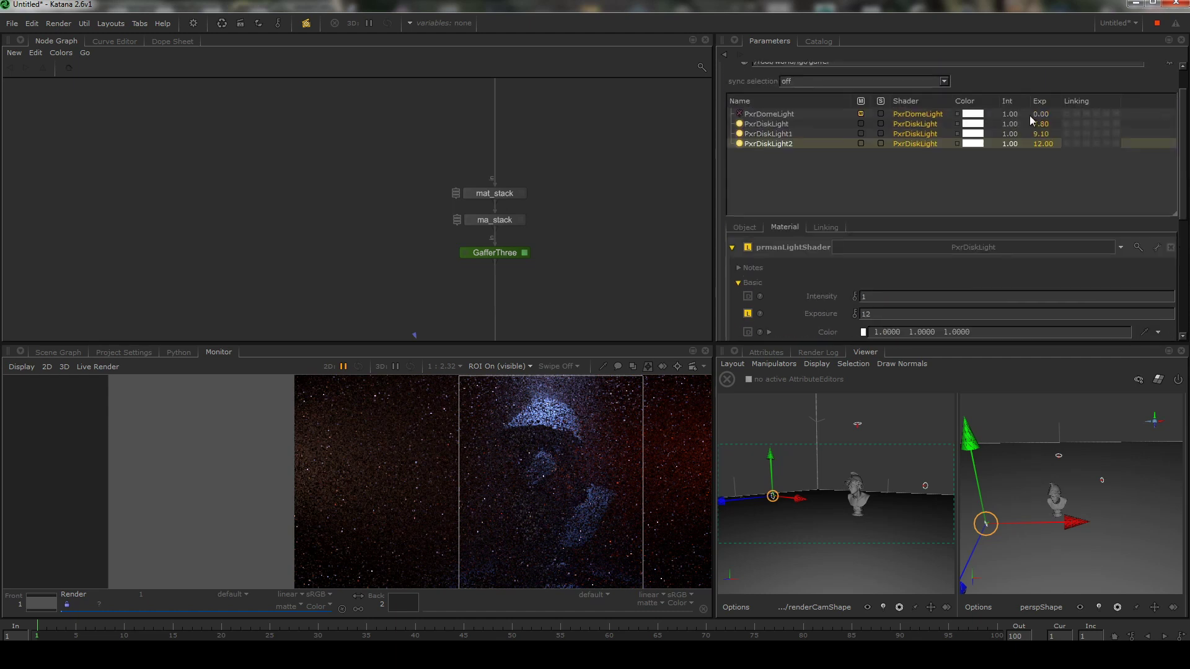
pyautogui.click(769, 124)
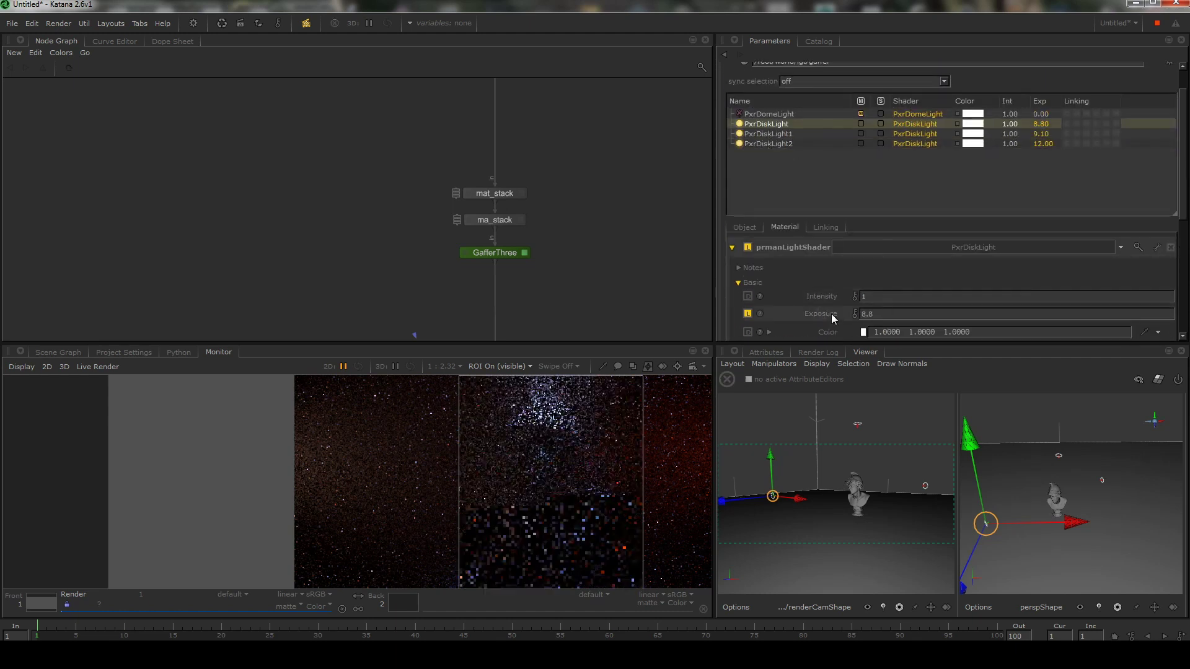
pyautogui.moveTo(824, 314); pyautogui.dragTo(831, 314)
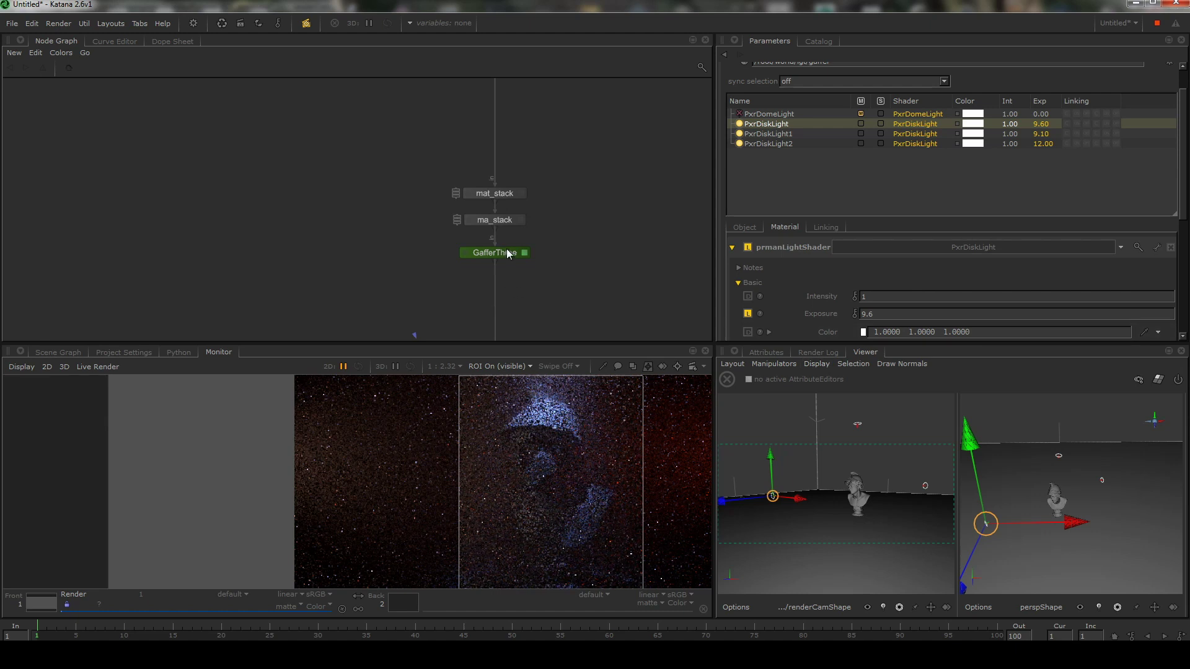
# - Select PxrDiskLight1, raise its Exposure to 10 and check the bust in the live render
pyautogui.click(775, 135)
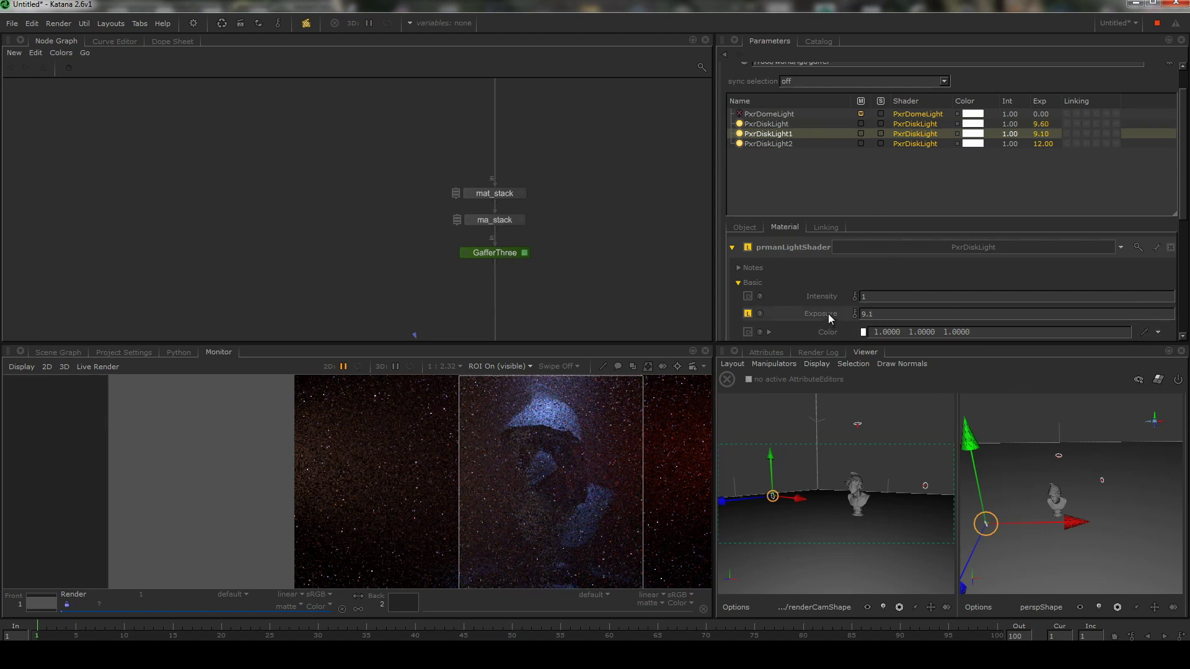
pyautogui.moveTo(828, 313); pyautogui.dragTo(831, 314)
pyautogui.scroll(5, 546, 480)
pyautogui.scroll(-6, 644, 499)
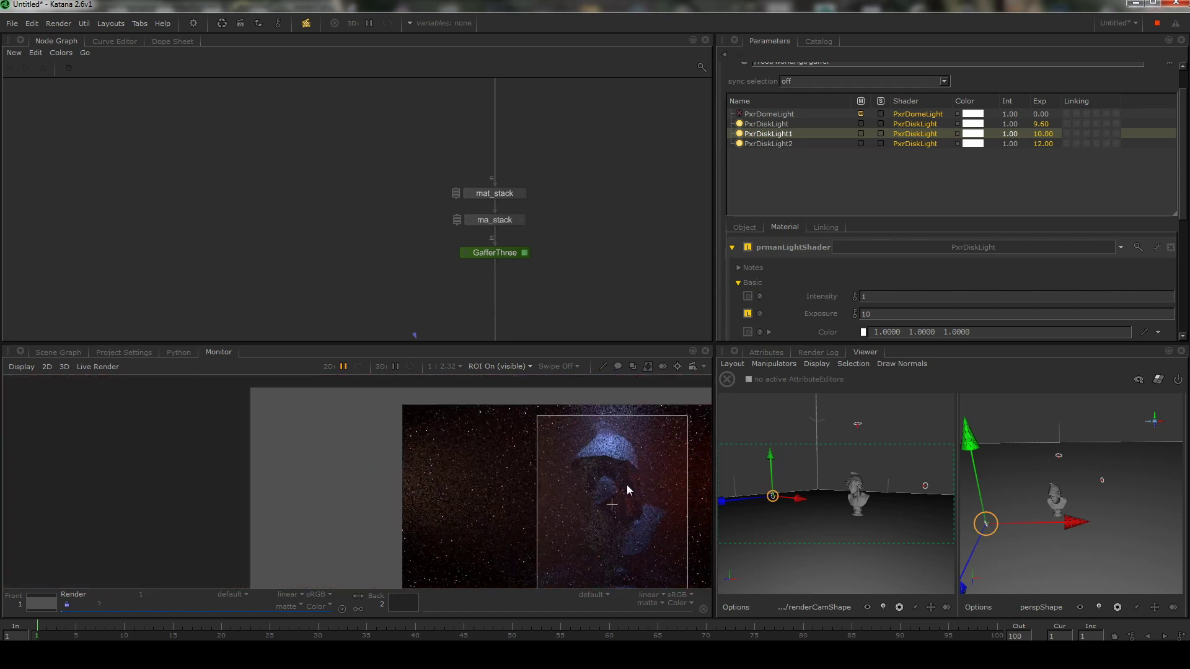
# - Redraw a wider region of interest around the bust and its surrounding volume, and examine the refreshed render
pyautogui.moveTo(628, 485); pyautogui.dragTo(553, 468, button='middle')
pyautogui.scroll(-2, 593, 467)
pyautogui.scroll(1, 551, 444)
pyautogui.keyDown('shift'); pyautogui.moveTo(461, 405); pyautogui.dragTo(665, 540); pyautogui.keyUp('shift')
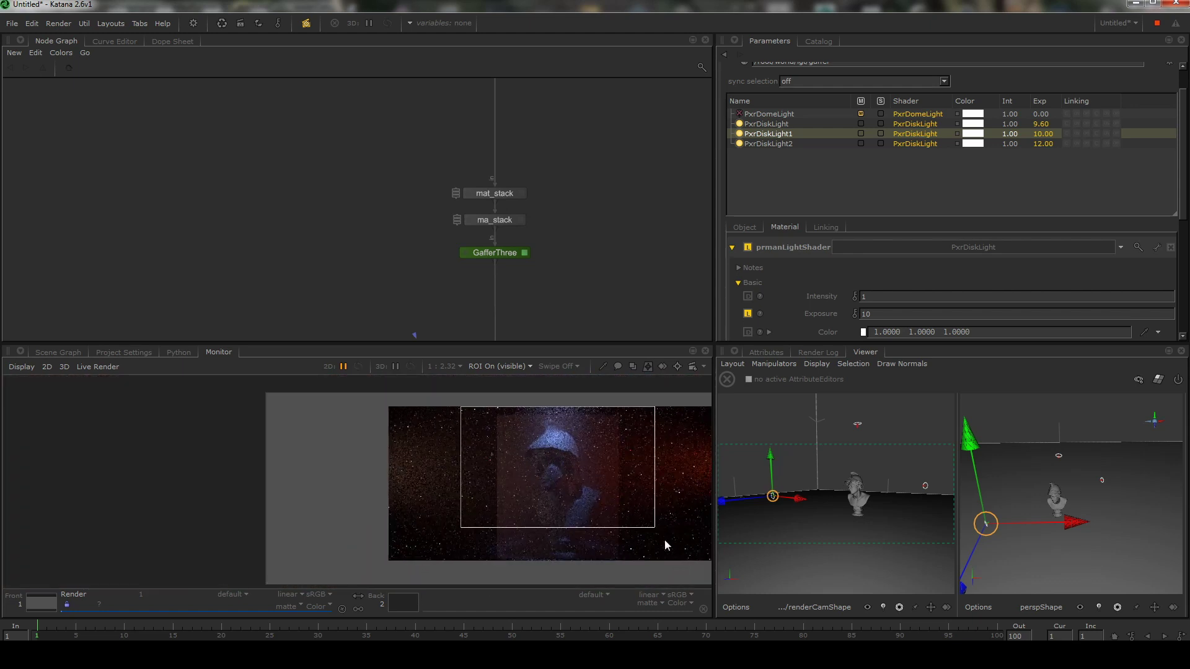
pyautogui.scroll(3, 604, 482)
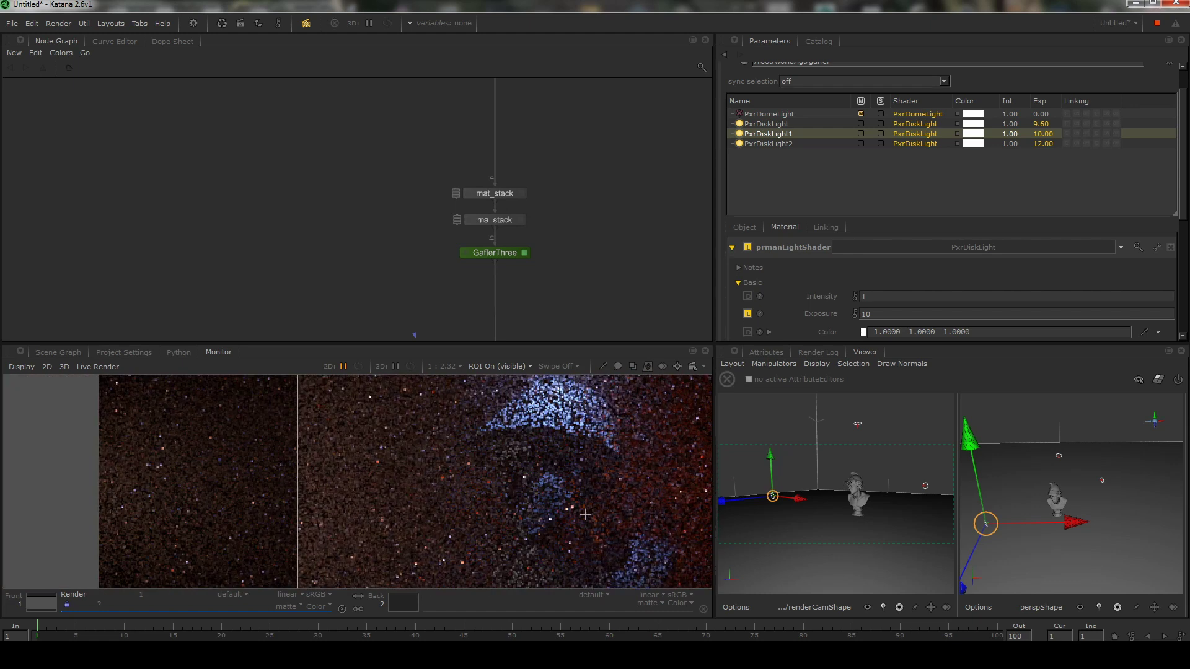
pyautogui.scroll(-2, 626, 476)
pyautogui.moveTo(627, 462); pyautogui.dragTo(529, 463, button='middle')
pyautogui.scroll(-1, 562, 447)
# - Open the PrmanGlobalStatements parameters and change the integrator from PxrVCM to PxrPathTracer
pyautogui.moveTo(534, 188); pyautogui.dragTo(536, 281, button='middle')
pyautogui.moveTo(534, 137); pyautogui.dragTo(523, 233, button='middle')
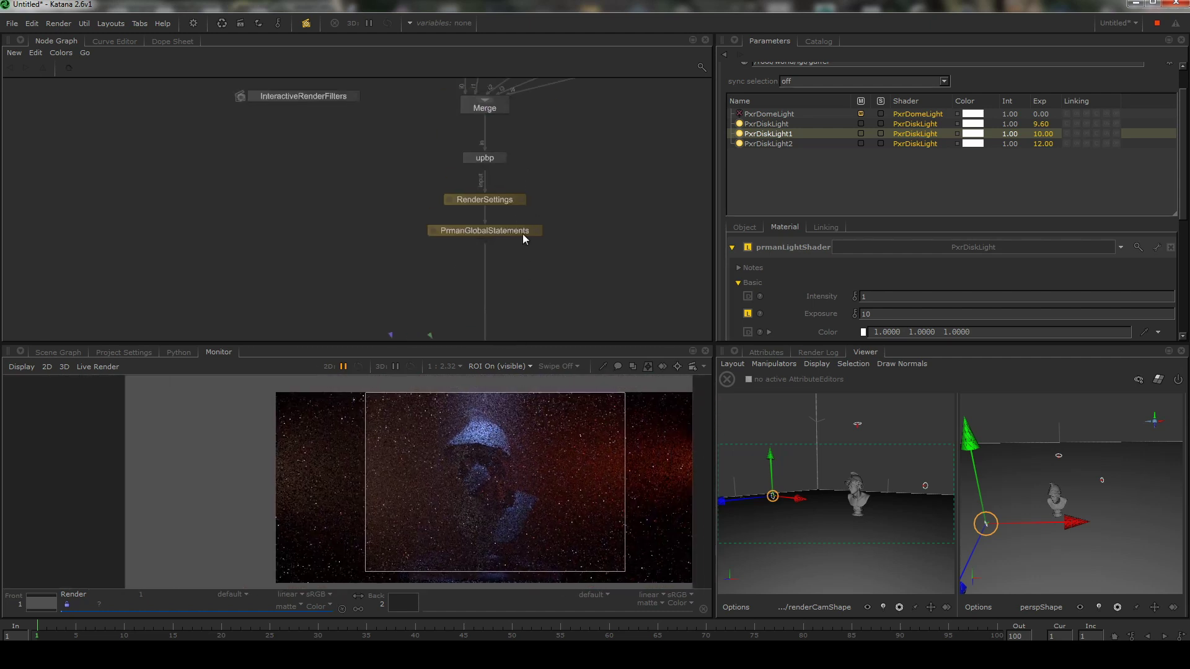
pyautogui.press('e')
pyautogui.click(895, 150)
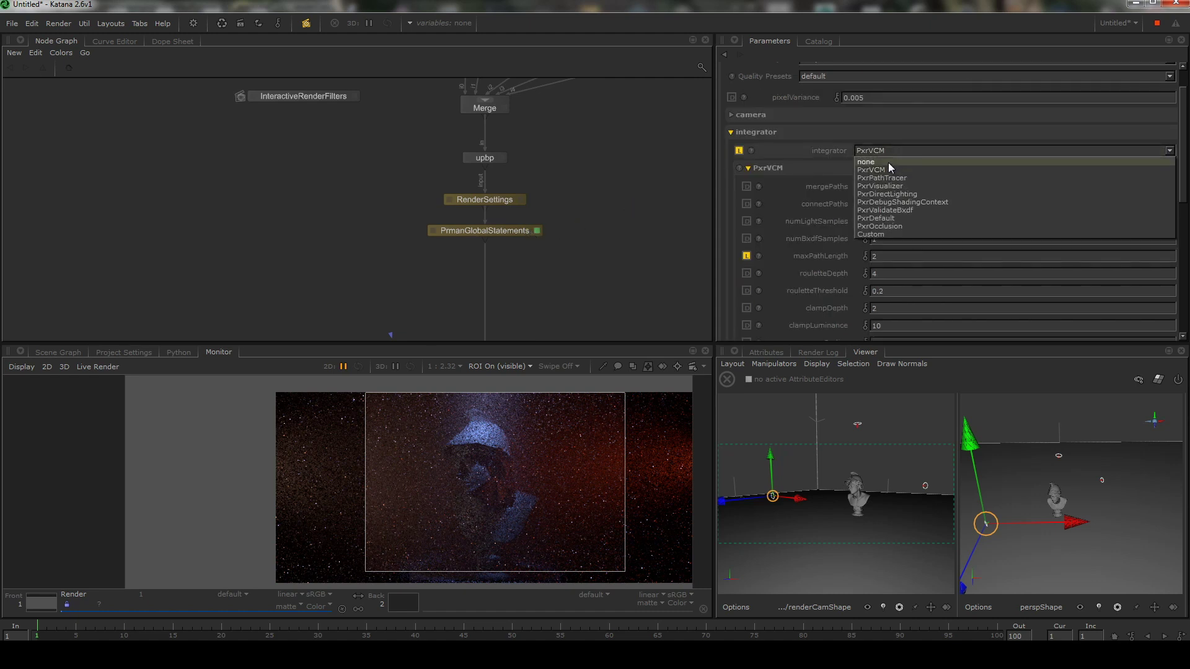
pyautogui.click(887, 177)
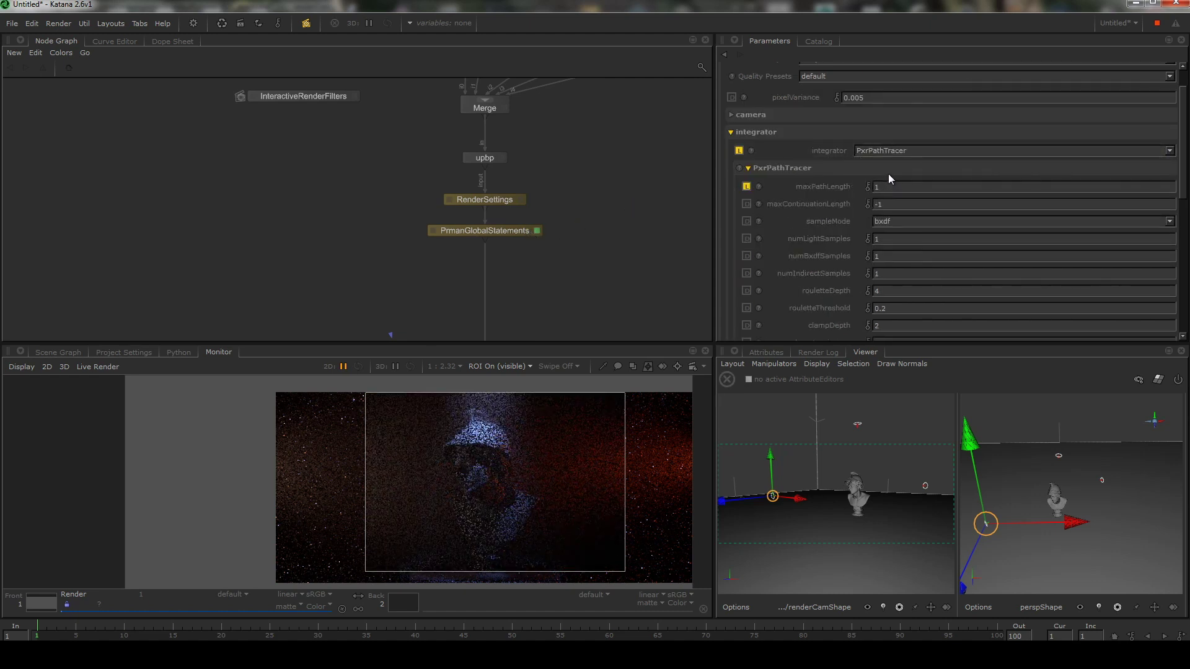
# - Set PxrPathTracer's maxPathLength to 10 and check the bust in the live render
pyautogui.moveTo(887, 187); pyautogui.dragTo(855, 186)
pyautogui.write('10')
pyautogui.press('Return')
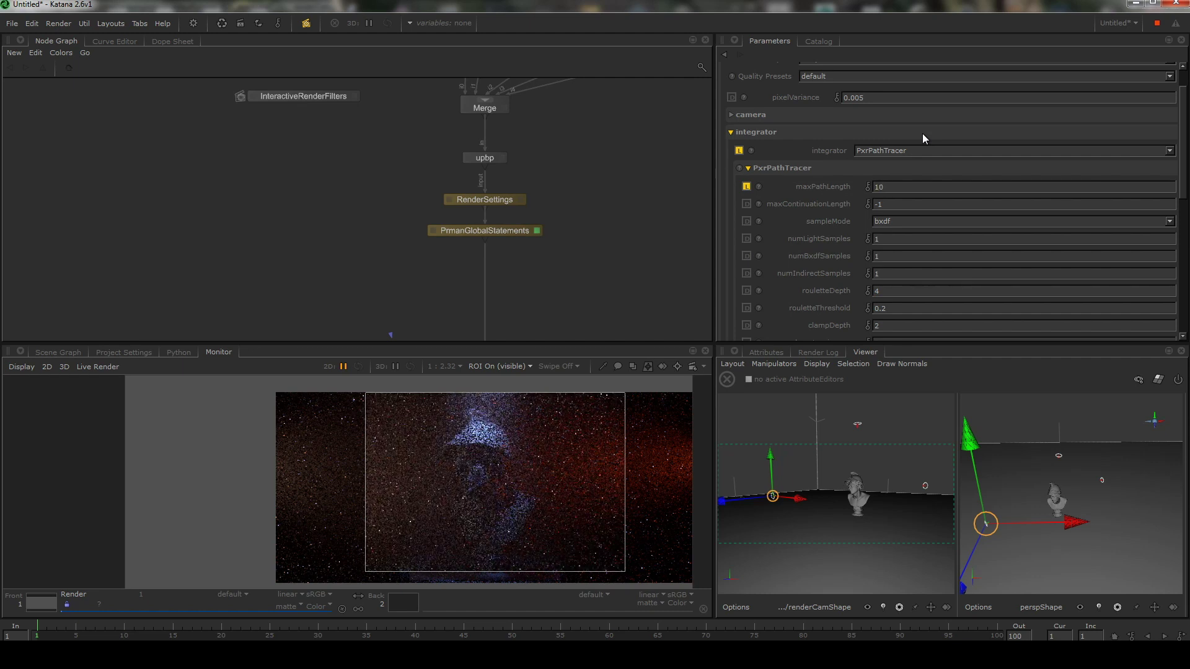
pyautogui.moveTo(512, 457); pyautogui.dragTo(507, 440, button='middle')
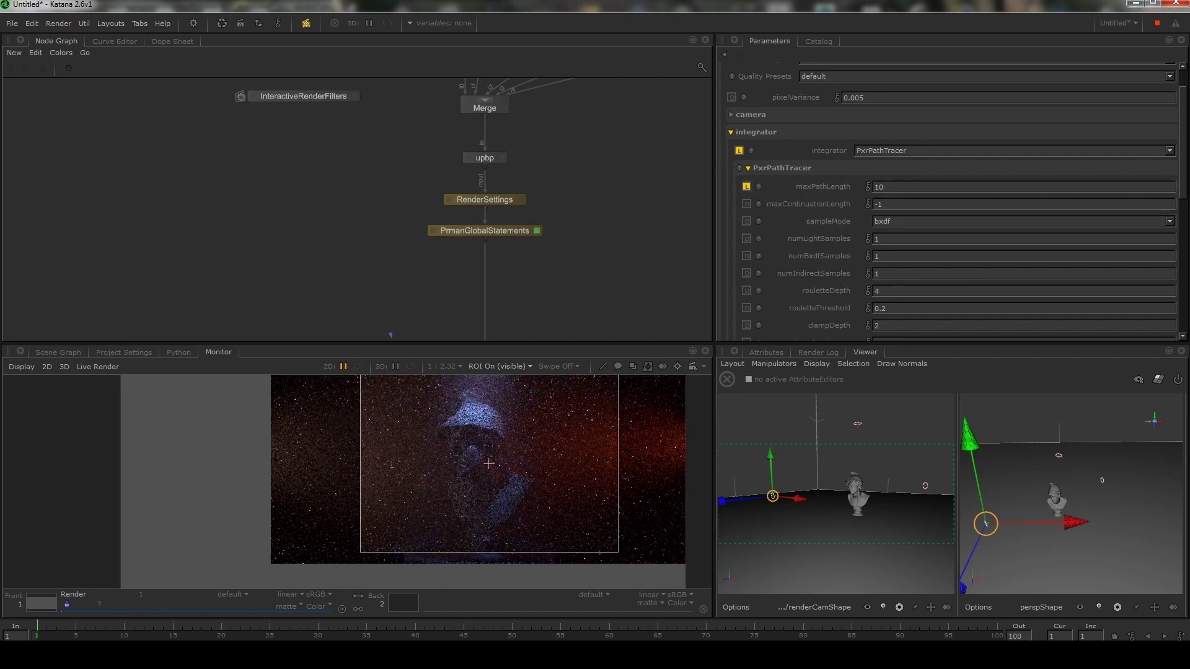
pyautogui.scroll(-1, 514, 443)
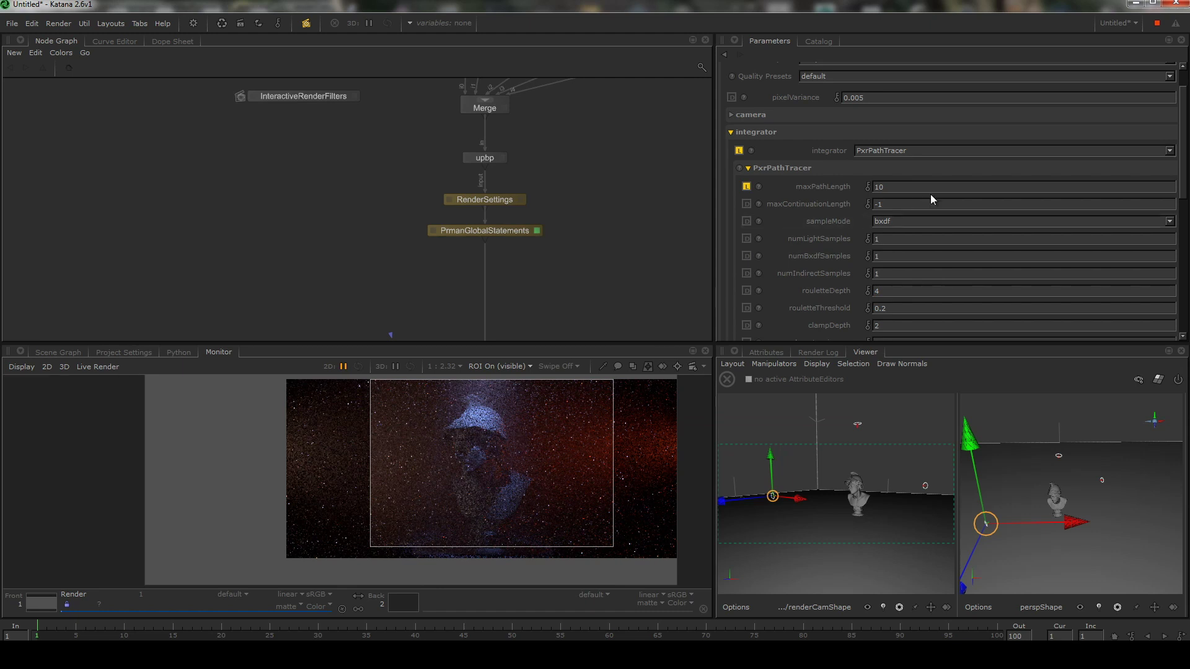
# - Set maxPathLength to 1 and inspect the refined render both close up and in full
pyautogui.press('BackSpace')
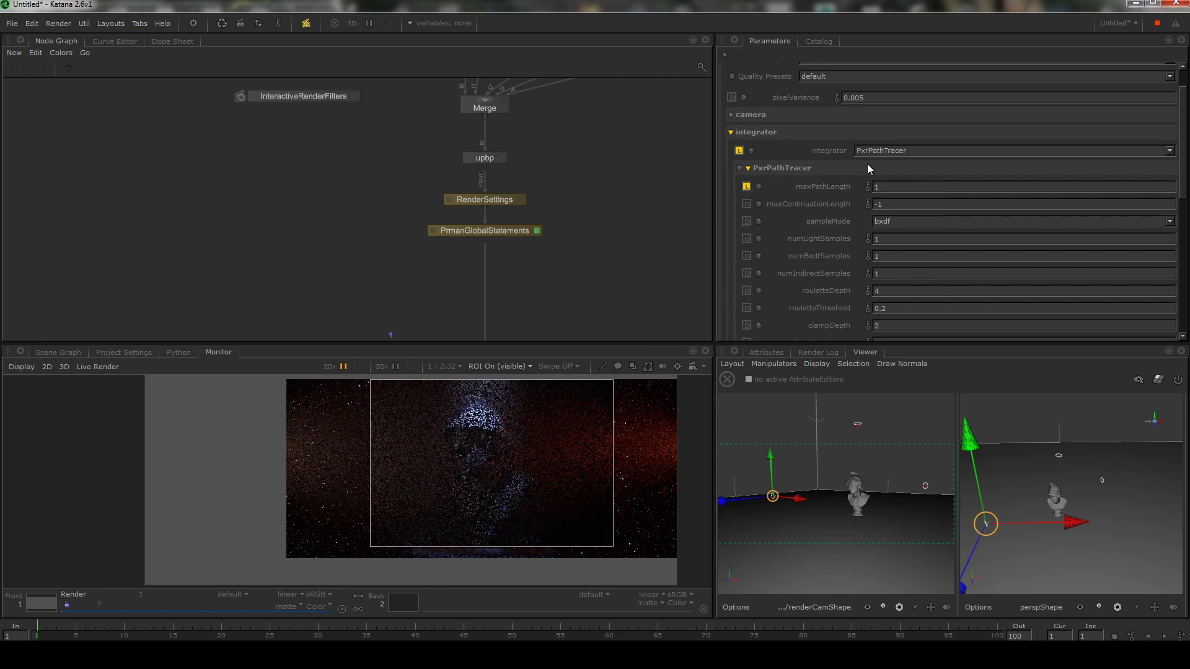
pyautogui.scroll(3, 496, 449)
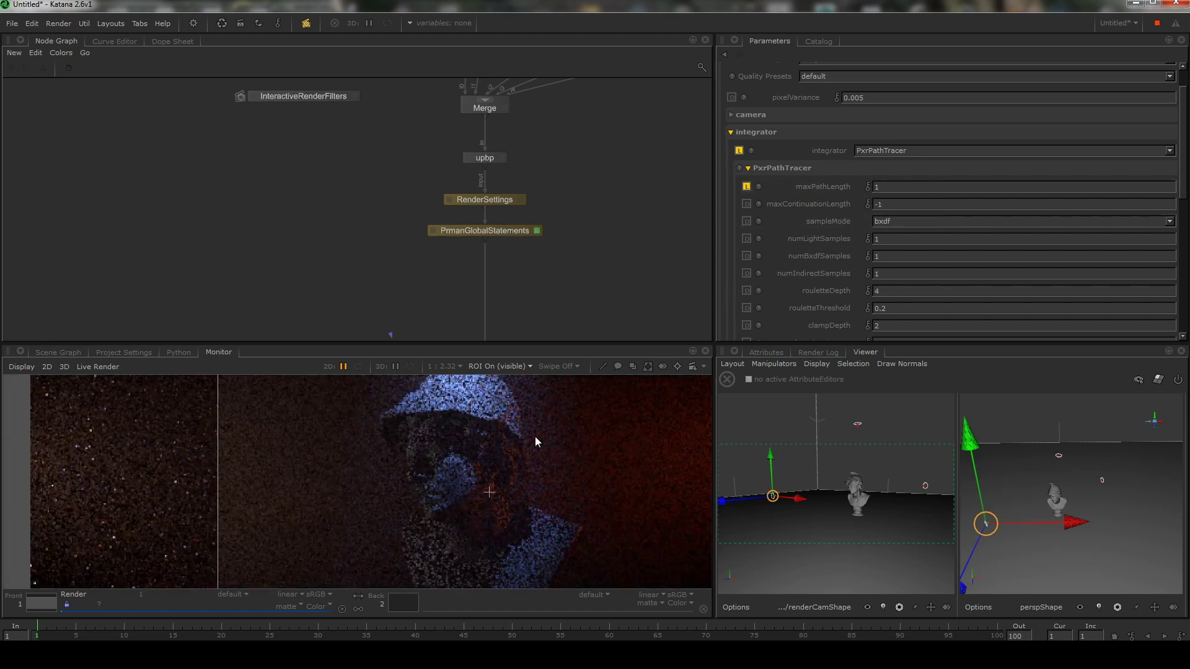
pyautogui.moveTo(534, 436); pyautogui.dragTo(542, 465, button='middle')
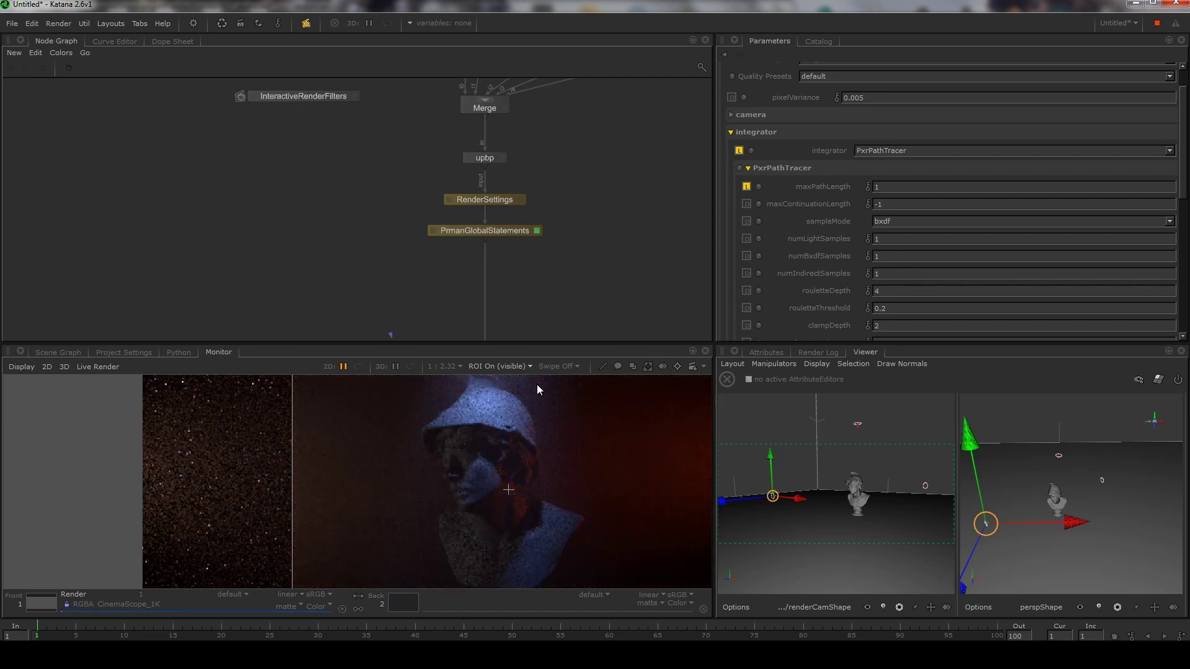
pyautogui.scroll(-8, 537, 384)
pyautogui.moveTo(557, 409); pyautogui.dragTo(493, 425, button='middle')
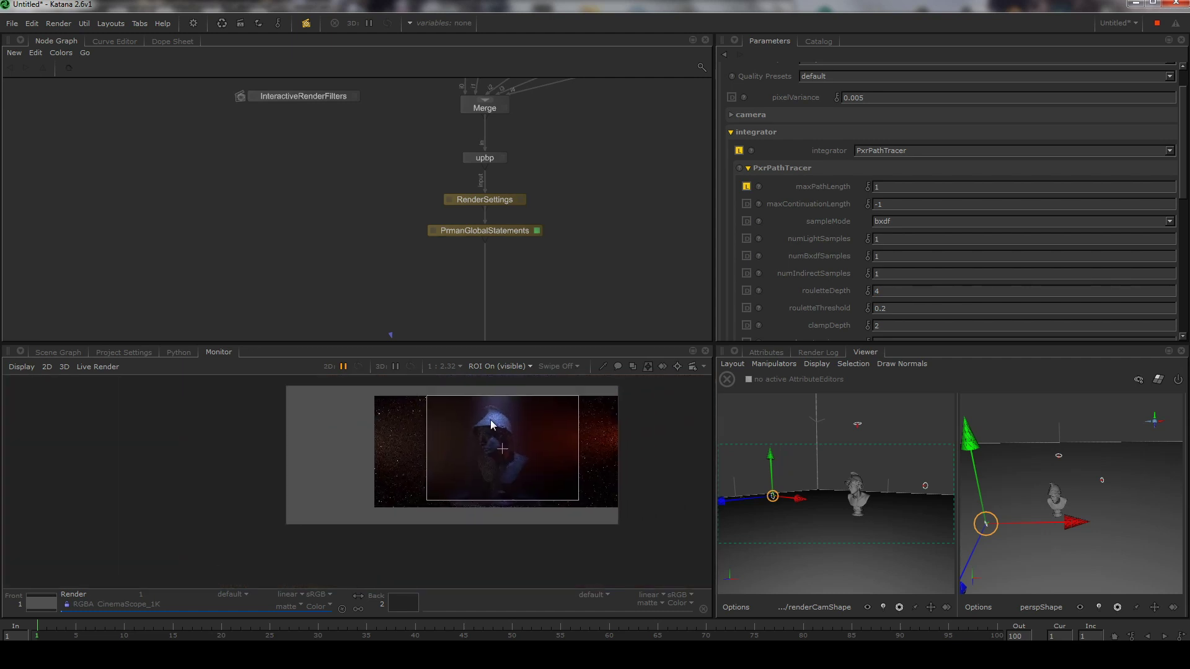
pyautogui.scroll(7, 493, 425)
pyautogui.scroll(-3, 424, 416)
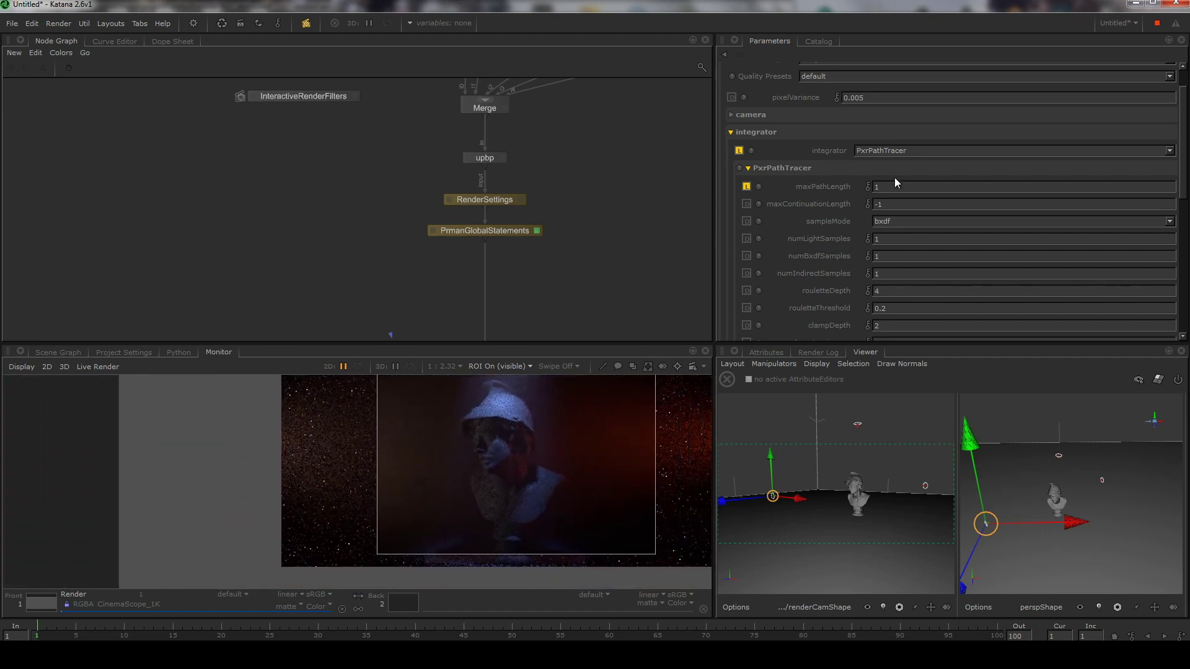
# - Set PxrPathTracer's maxPathLength to 5
pyautogui.write('5')
pyautogui.press('Return')
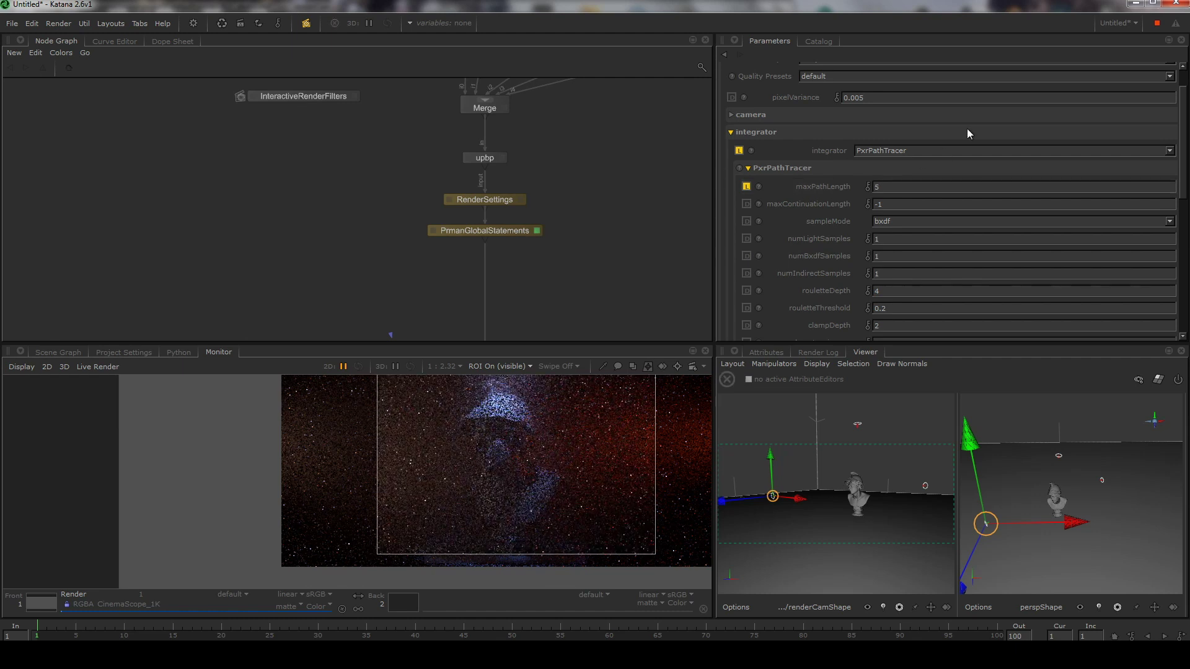
# - Switch the integrator to PxrVCM and back to PxrPathTracer, comparing the noise around the bust
pyautogui.click(912, 147)
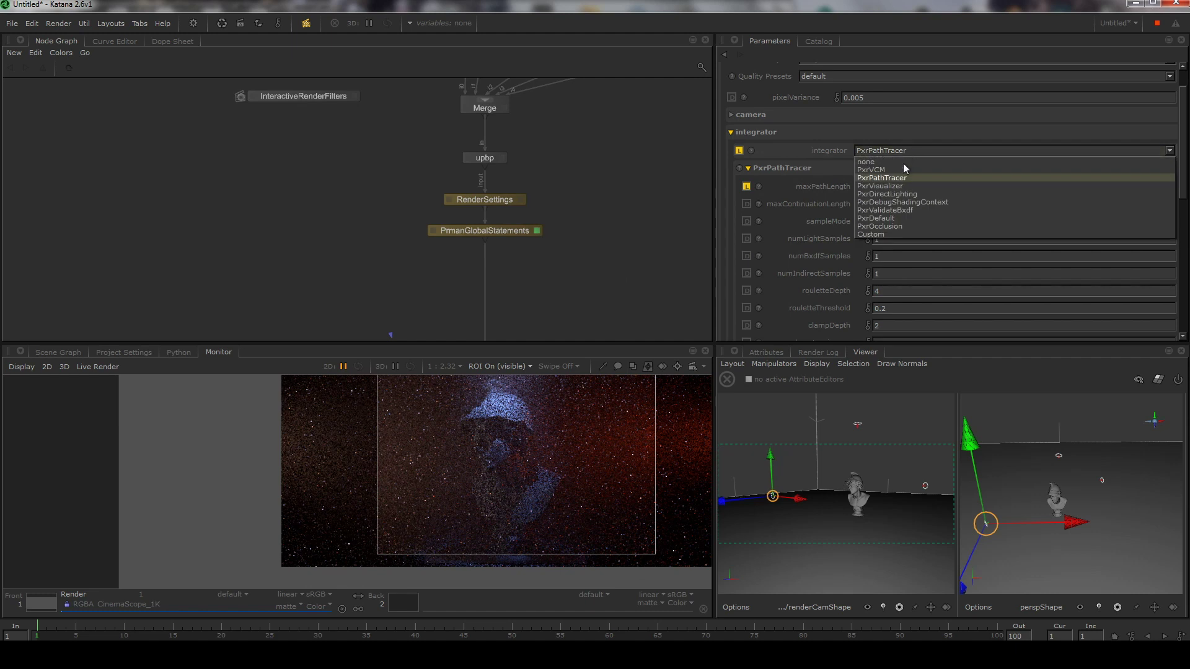
pyautogui.click(902, 166)
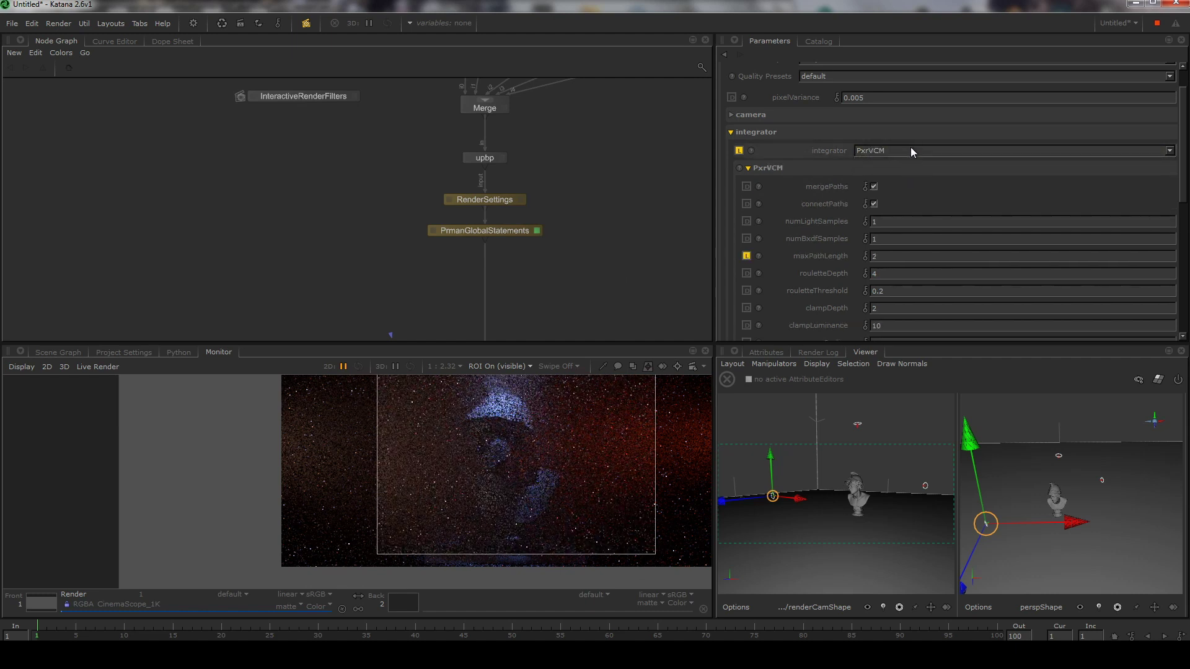
pyautogui.click(910, 147)
pyautogui.click(899, 176)
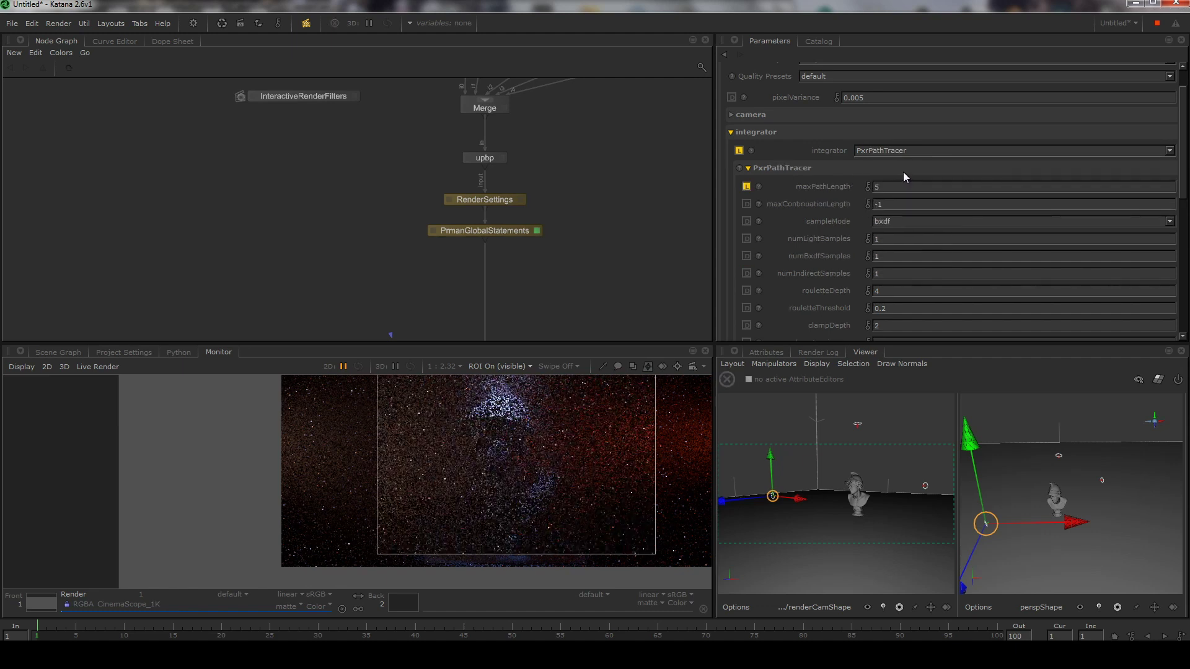
pyautogui.scroll(5, 523, 422)
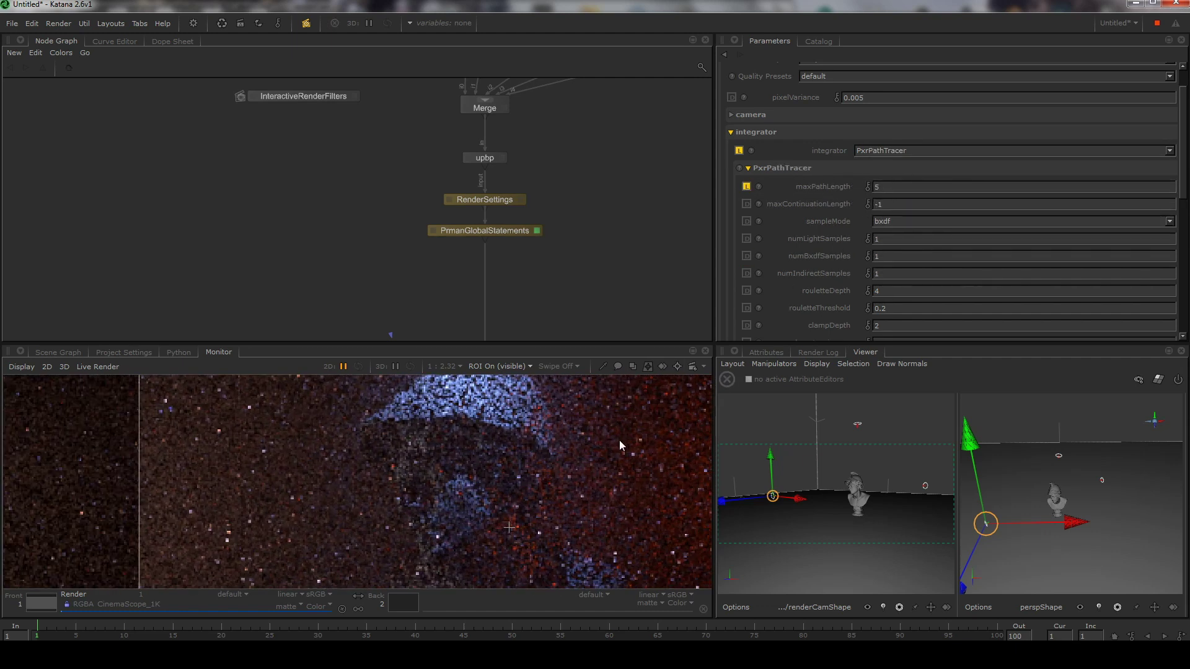
pyautogui.scroll(-4, 617, 439)
pyautogui.moveTo(598, 434); pyautogui.dragTo(525, 432, button='middle')
pyautogui.scroll(-3, 546, 432)
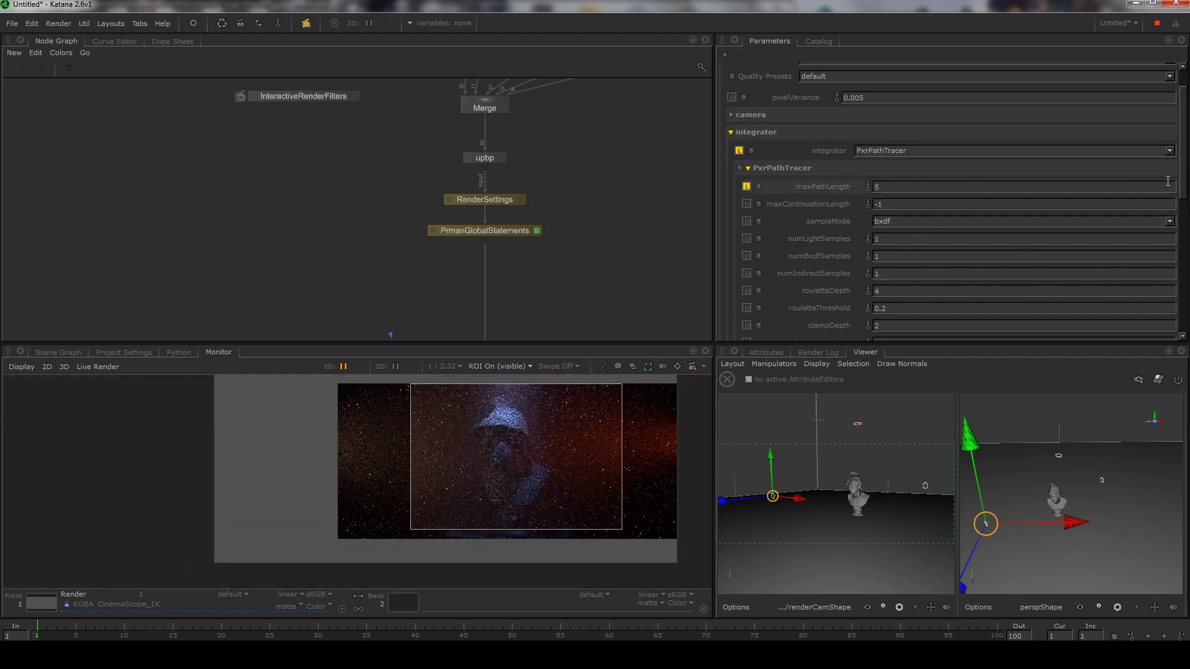
# - Set the raytrace hider's maxsamples to 2048 in the PrmanGlobalStatements node
pyautogui.moveTo(1181, 178); pyautogui.dragTo(1178, 313)
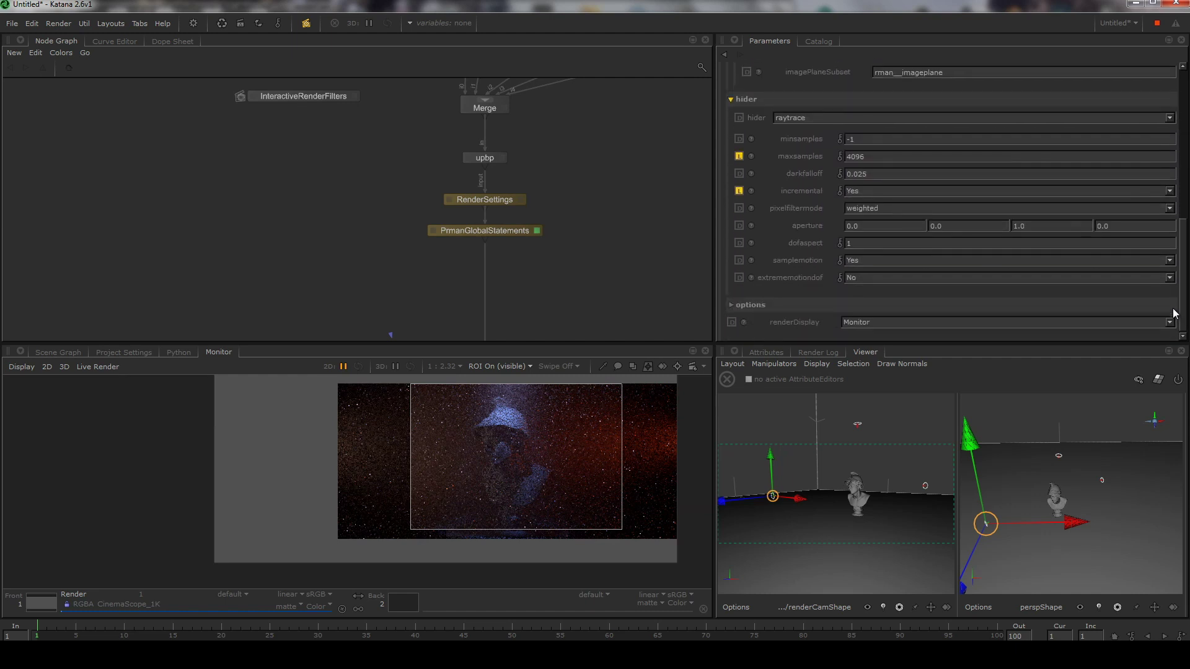
pyautogui.doubleClick(942, 156)
pyautogui.write('2048')
pyautogui.press('Return')
# - Limit the render region to the bust's face below the helmet brim and inspect its noise close up and from farther out
pyautogui.scroll(3, 504, 425)
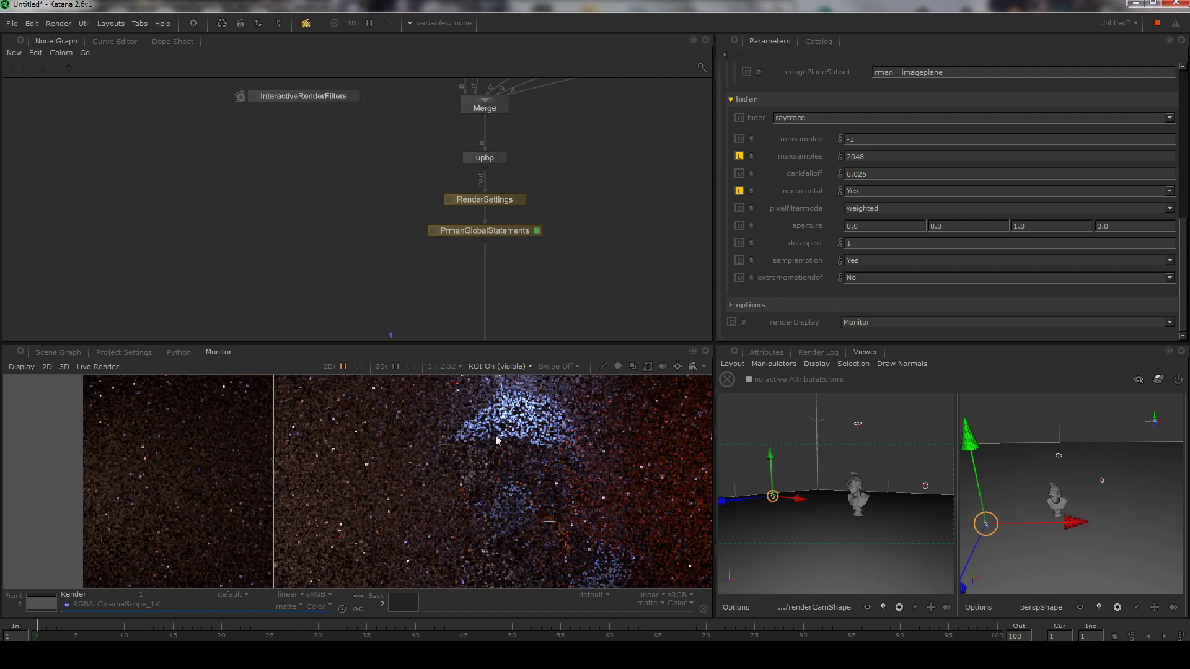
pyautogui.scroll(2, 545, 495)
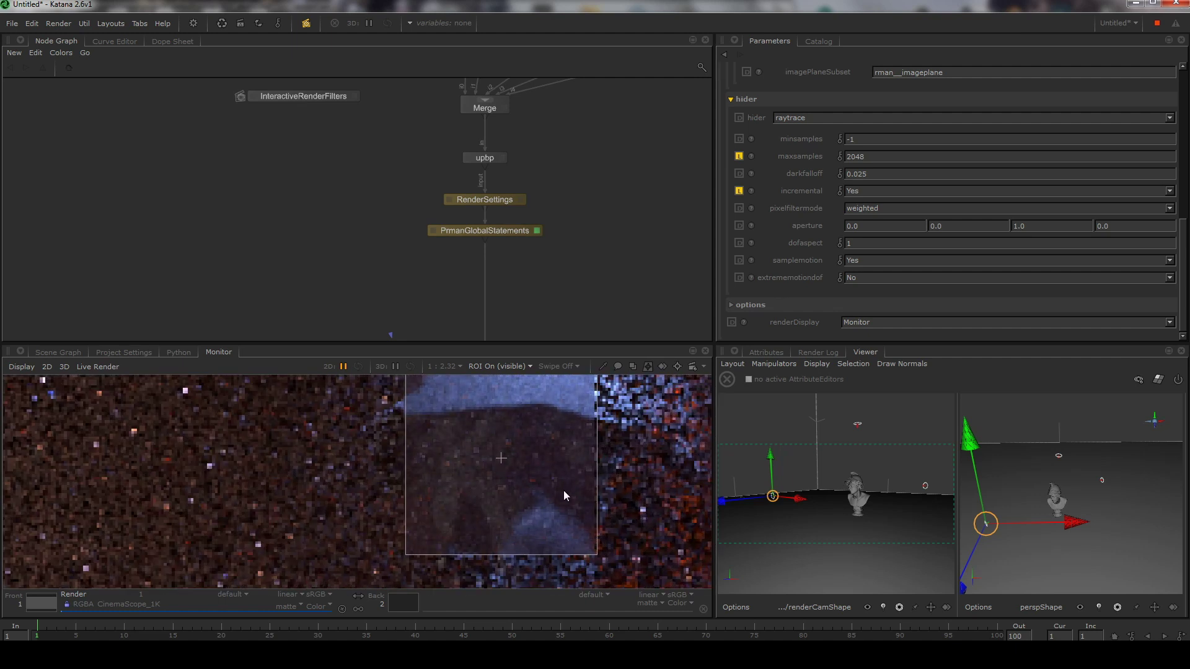
pyautogui.scroll(-1, 563, 492)
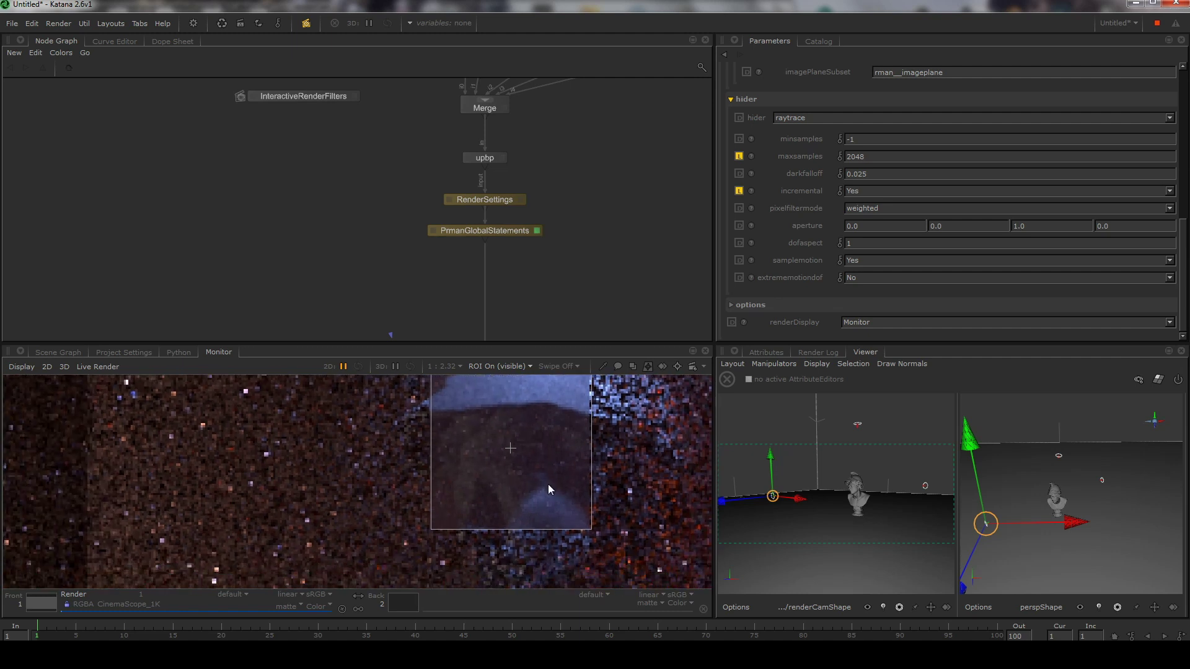
pyautogui.scroll(-2, 547, 485)
pyautogui.moveTo(502, 484); pyautogui.dragTo(496, 484, button='middle')
pyautogui.scroll(4, 543, 455)
pyautogui.scroll(2, 614, 481)
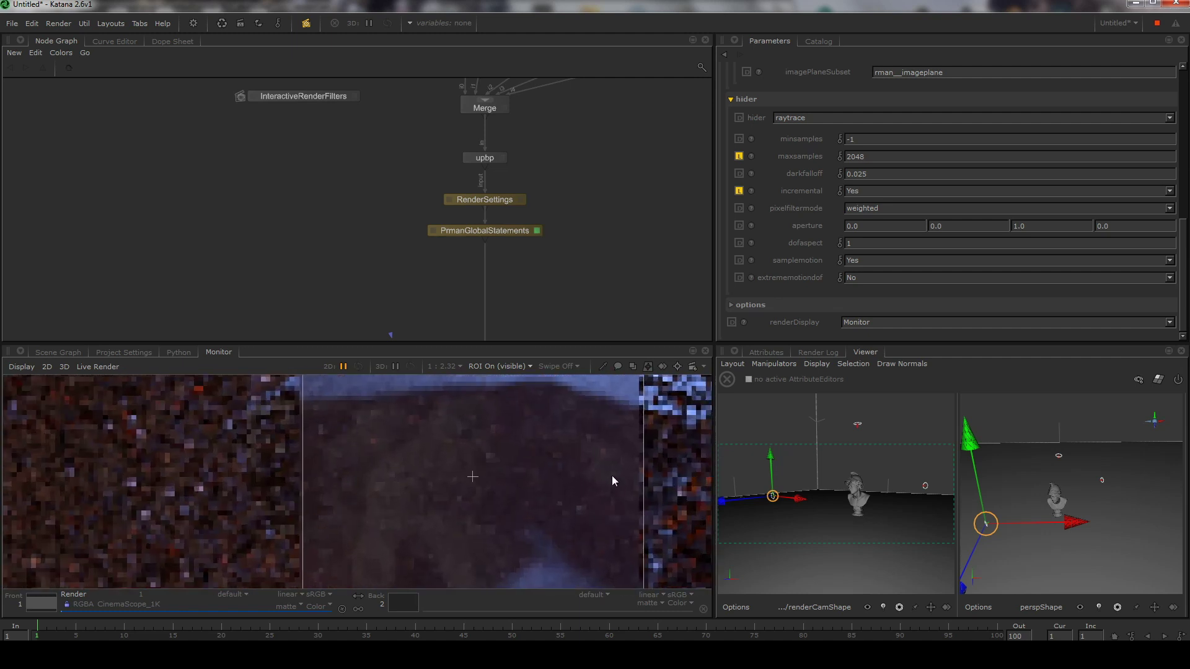
pyautogui.scroll(-5, 593, 488)
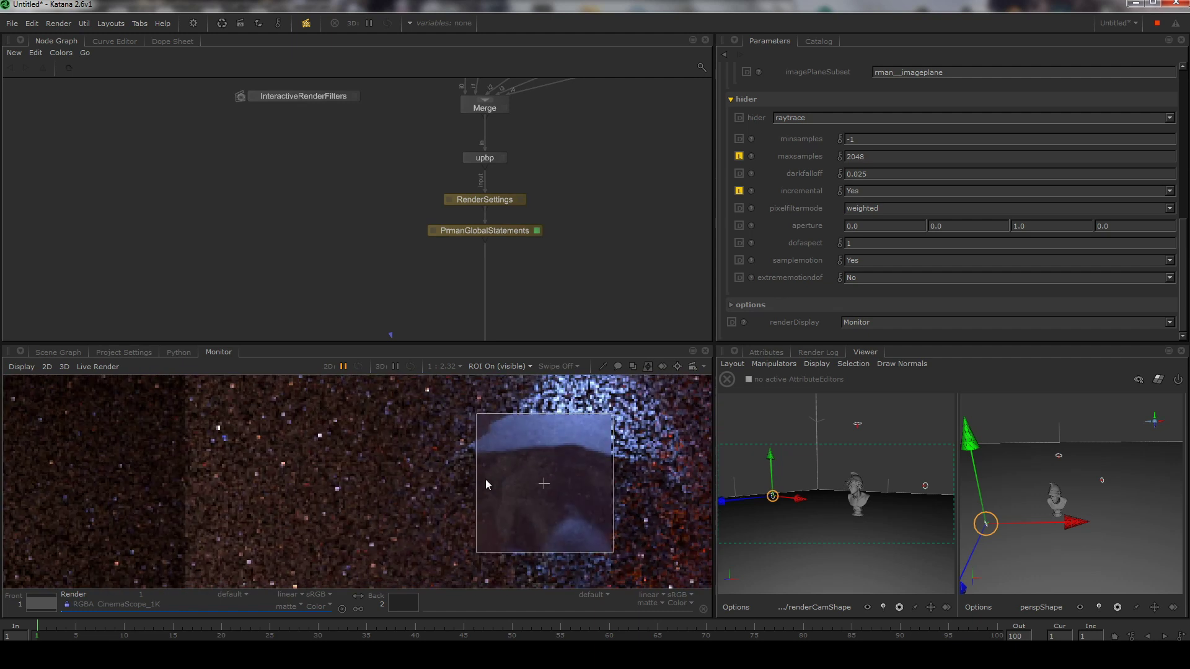
pyautogui.scroll(-3, 583, 489)
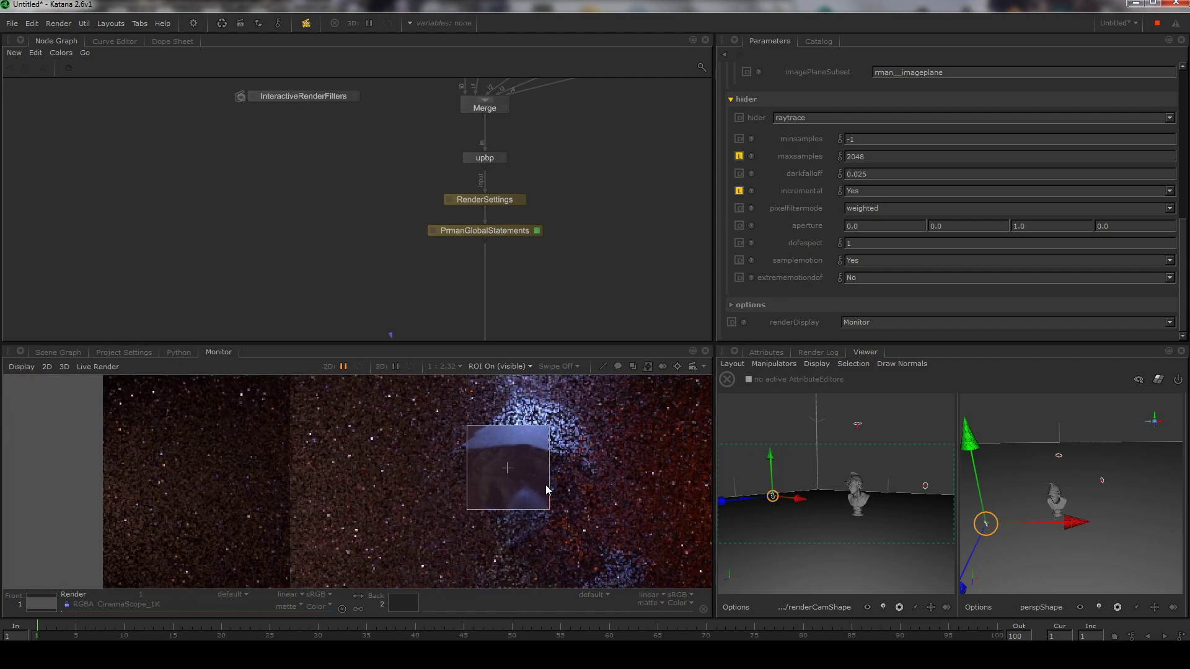
pyautogui.scroll(5, 570, 499)
pyautogui.moveTo(570, 497); pyautogui.dragTo(563, 473, button='middle')
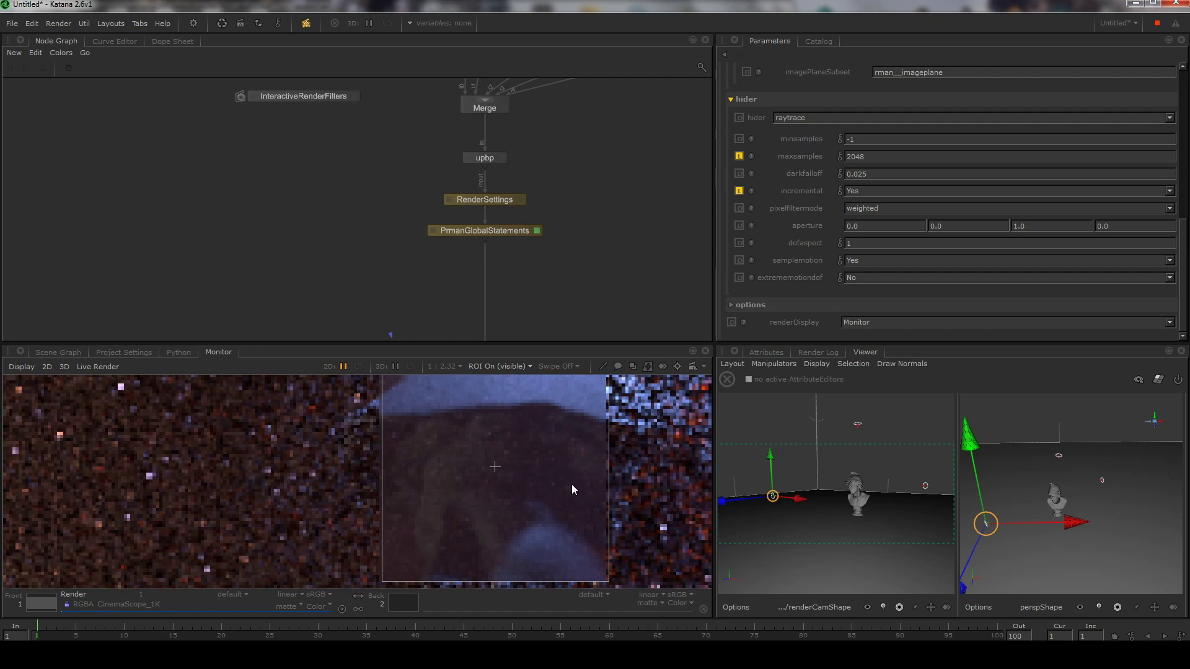
pyautogui.scroll(-3, 570, 485)
pyautogui.moveTo(542, 478); pyautogui.dragTo(497, 454, button='middle')
pyautogui.scroll(4, 497, 454)
pyautogui.scroll(-3, 519, 452)
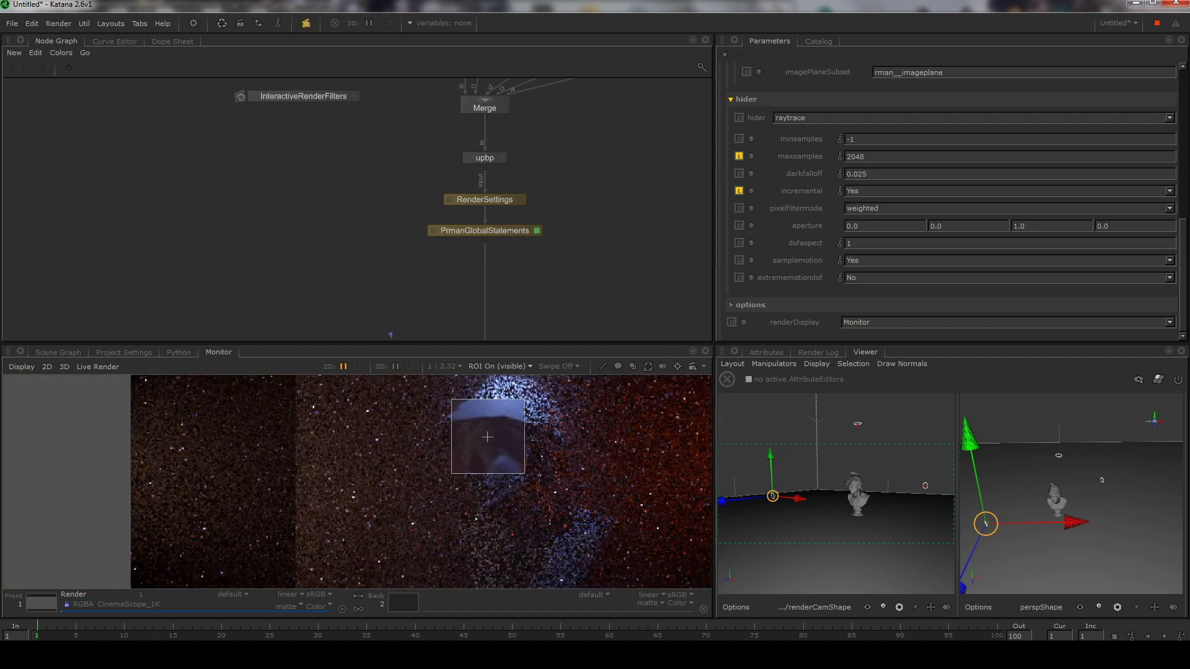
pyautogui.scroll(3, 497, 453)
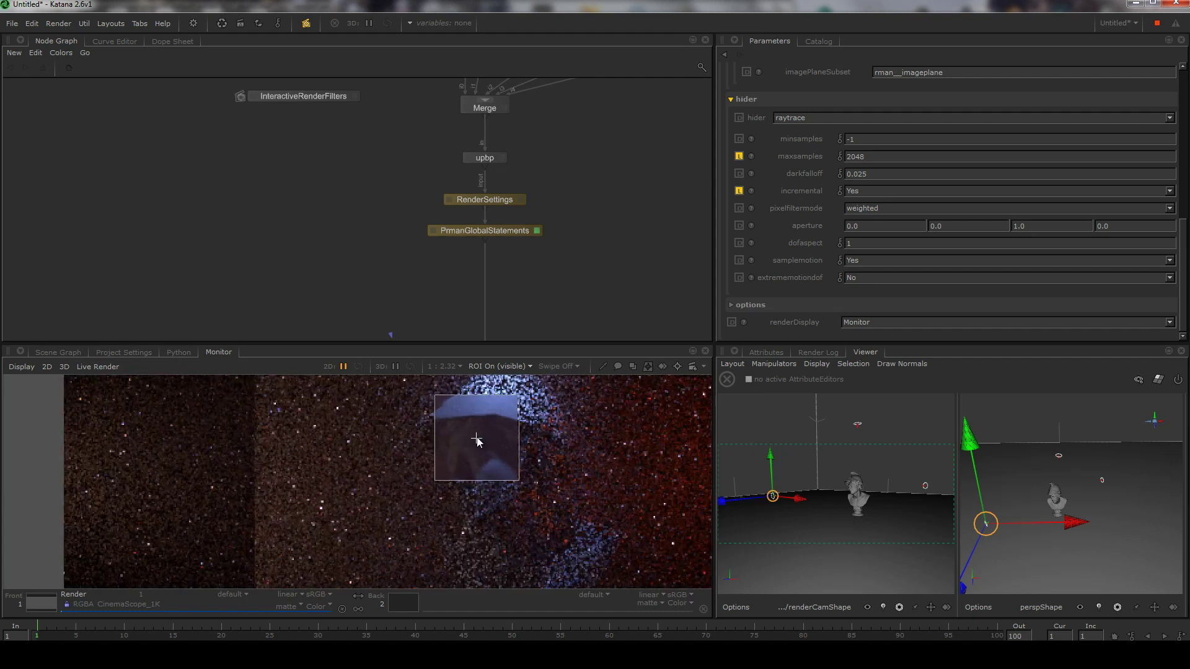
# - Move the render region down over the lower part of the bust's face and inspect how it refines
pyautogui.moveTo(477, 440); pyautogui.dragTo(491, 518)
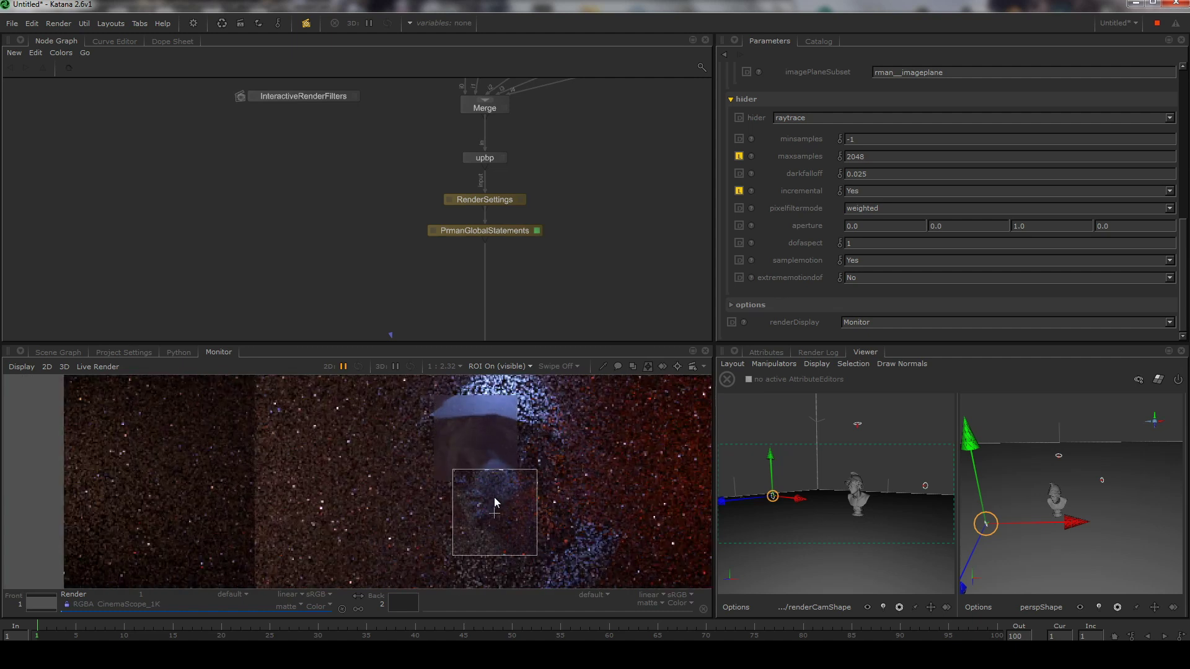
pyautogui.scroll(3, 493, 497)
pyautogui.scroll(-3, 544, 502)
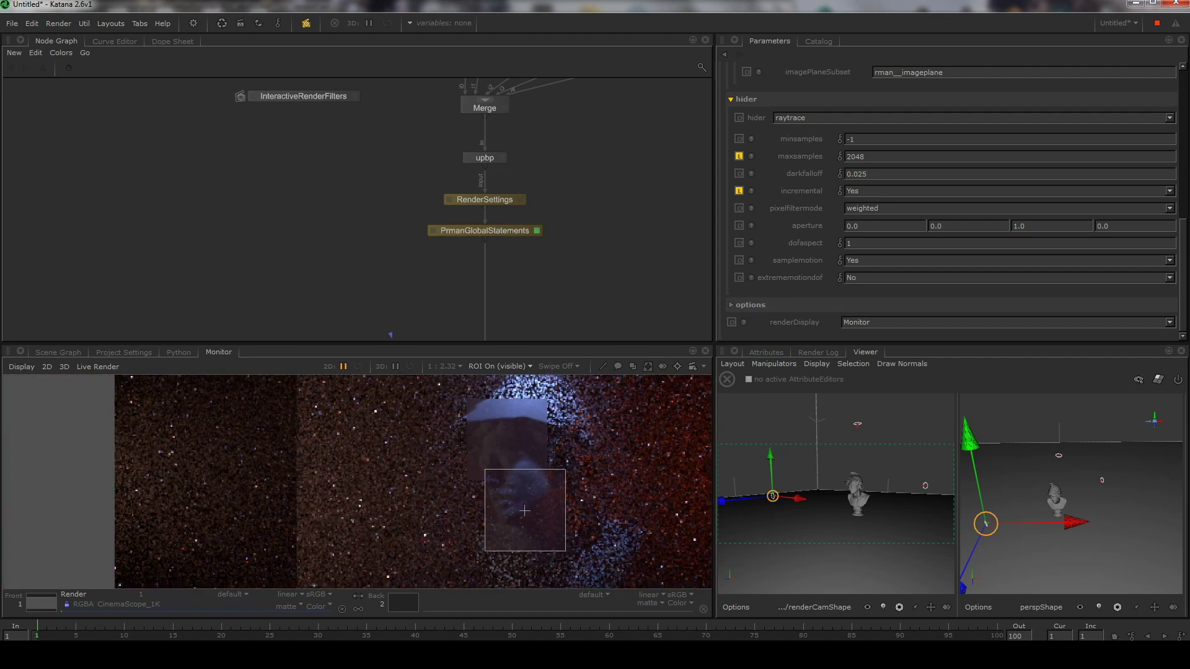
pyautogui.moveTo(558, 505); pyautogui.dragTo(534, 487, button='middle')
pyautogui.scroll(-2, 535, 490)
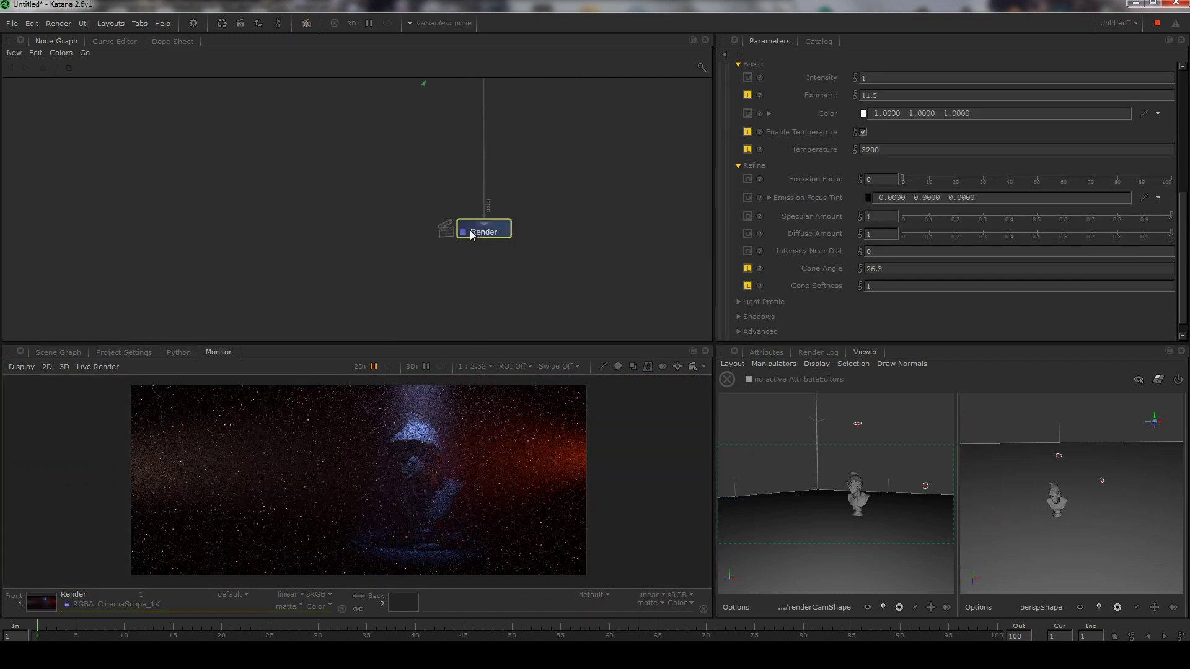
# - Start saving the scene as a new file in the Katana scenes folder, with a file name beginning with atmos_
pyautogui.hotkey('ctrl', 'shift', 's')
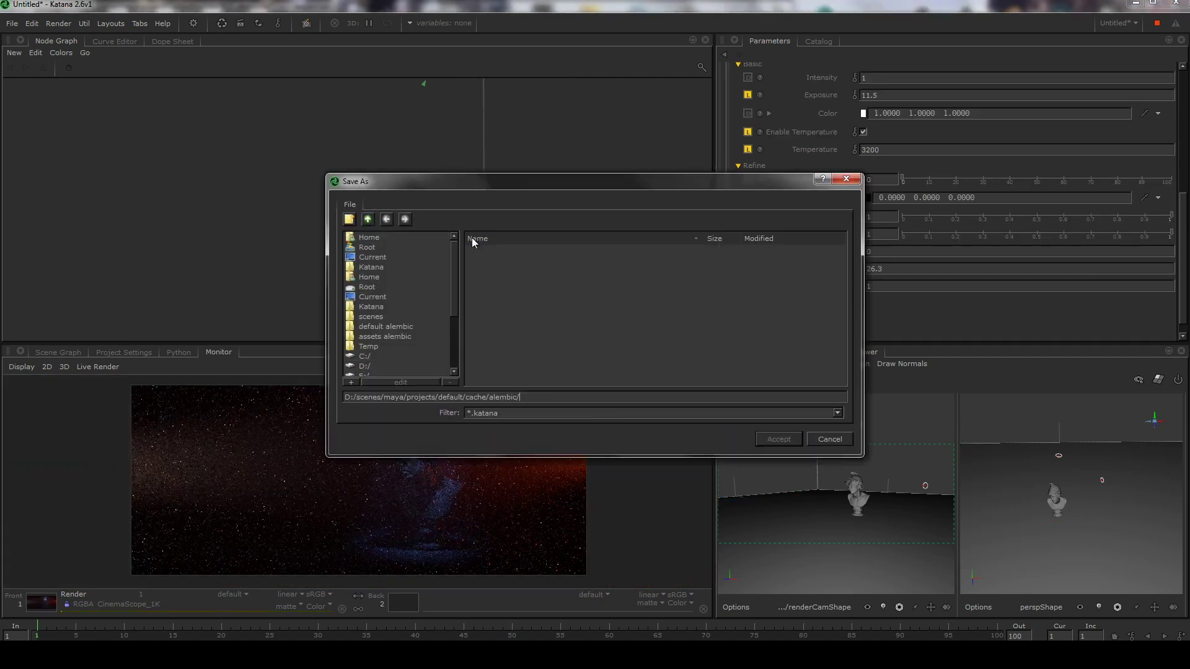
pyautogui.click(391, 316)
pyautogui.write('volume')
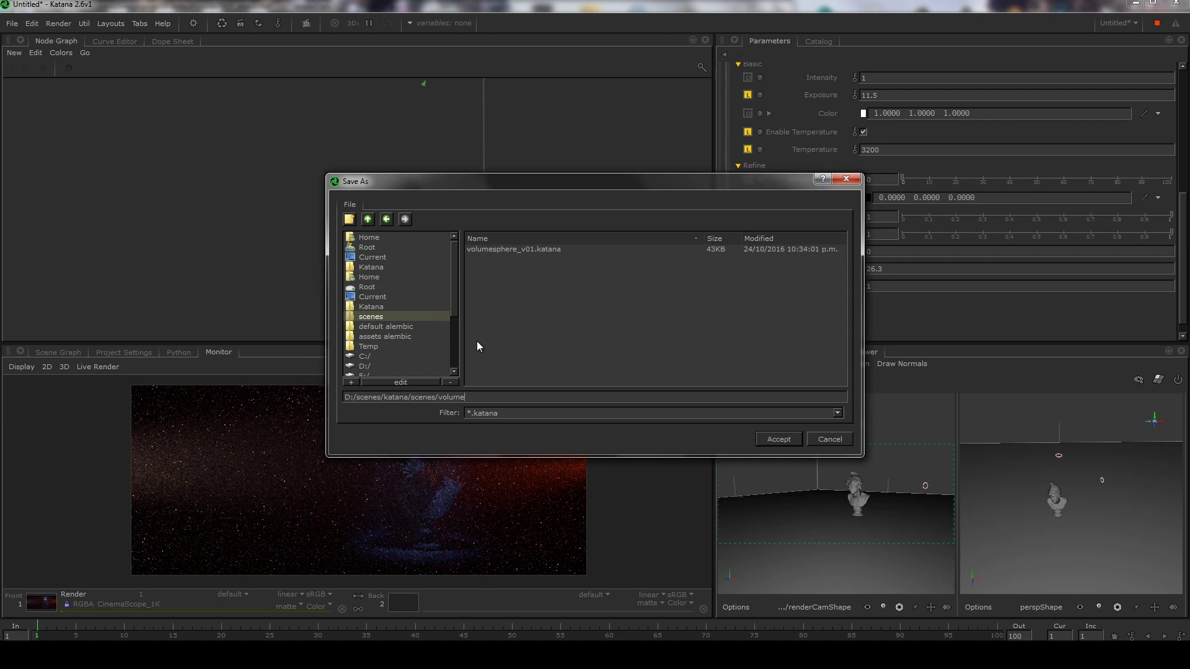
pyautogui.press('BackSpace')
pyautogui.press('BackSpace')
pyautogui.press('BackSpace')
pyautogui.press('BackSpace')
pyautogui.press('BackSpace')
pyautogui.write('atmos_')
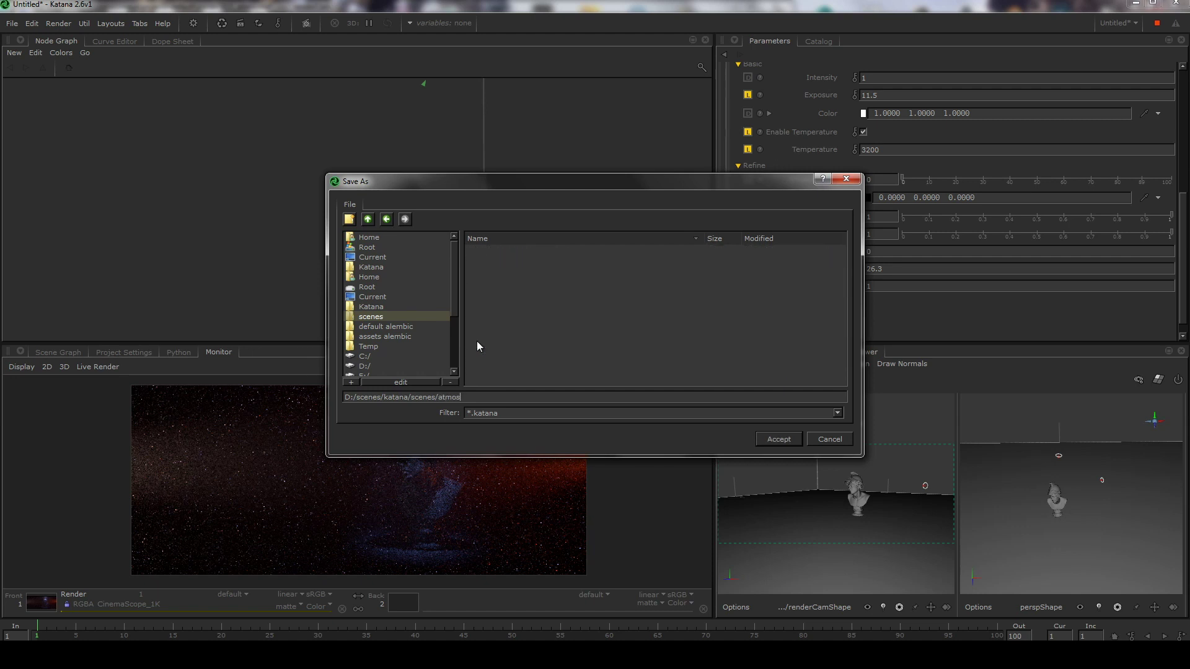